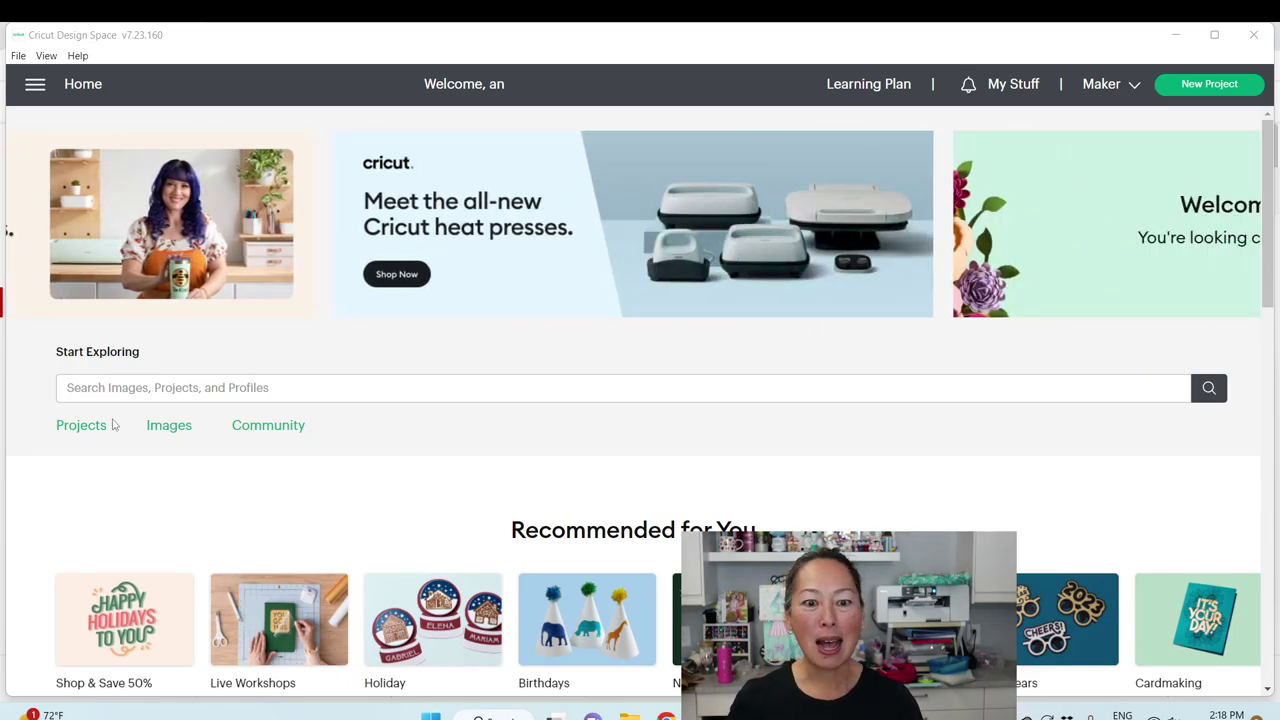
# Open the Holiday category from the home page recommendations and look through its project collections as far as 3D Decor
pyautogui.scroll(-3, 357, 417)
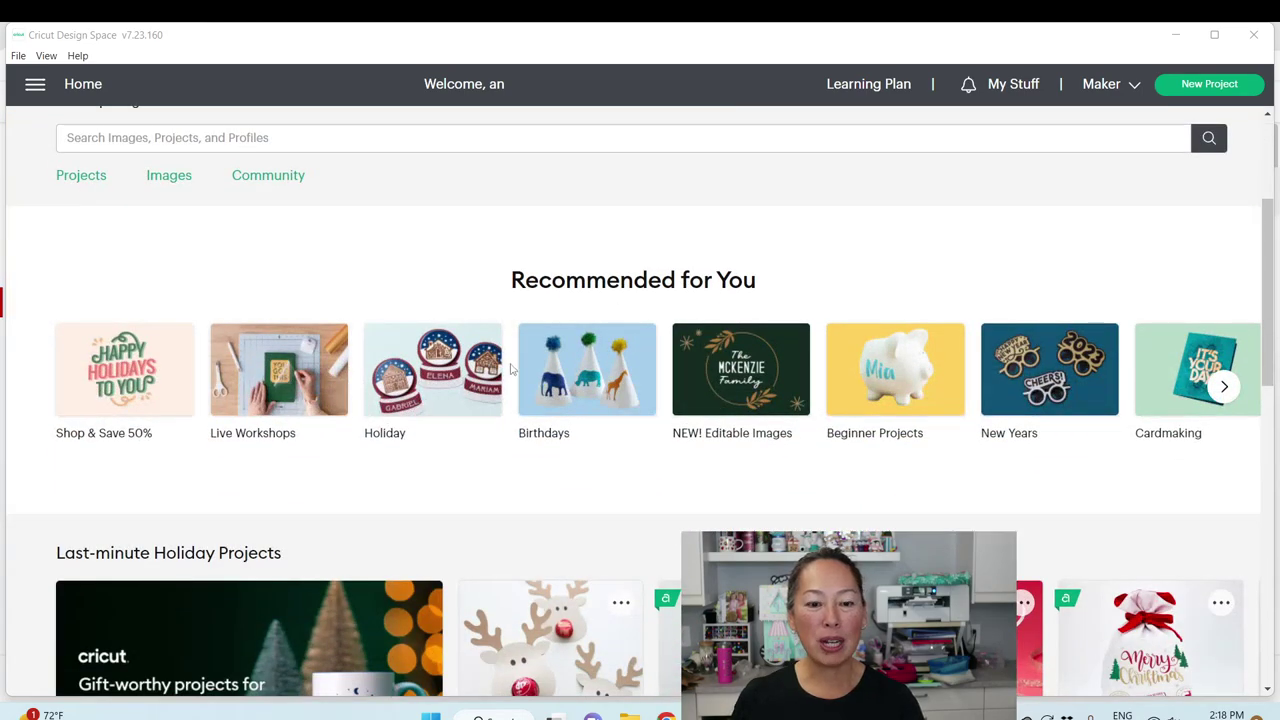
pyautogui.click(402, 412)
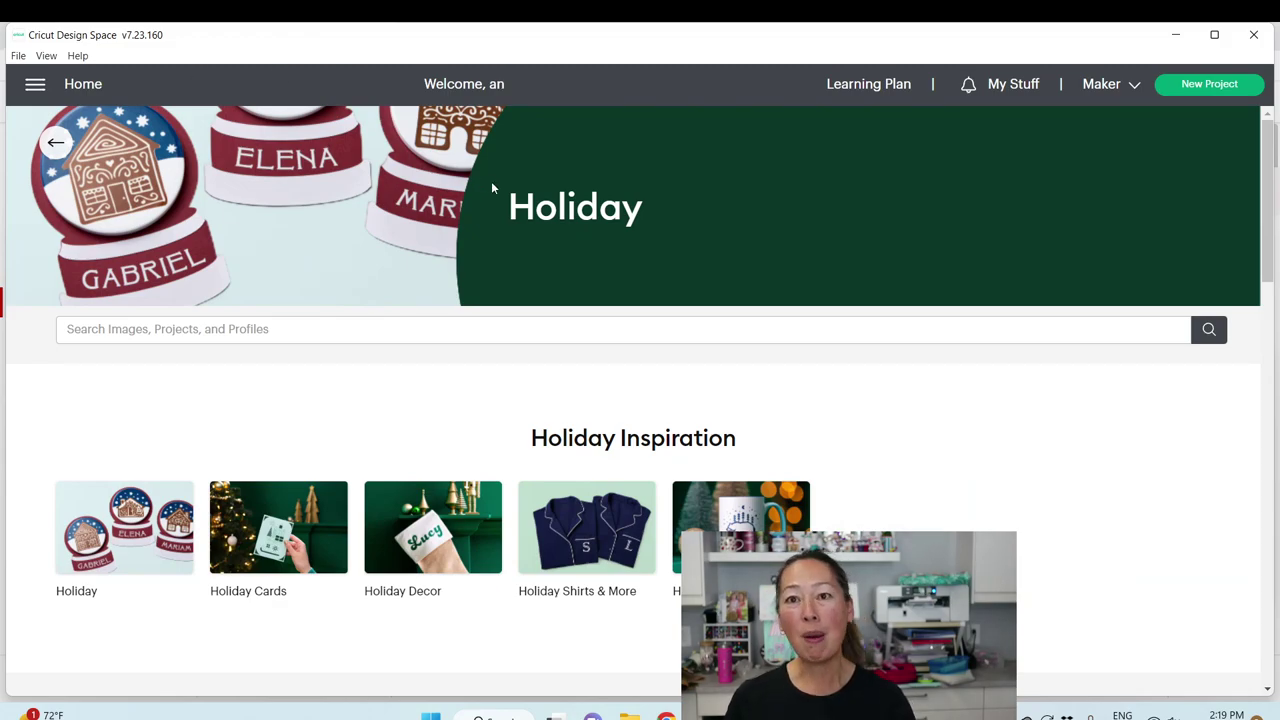
pyautogui.scroll(-3, 89, 429)
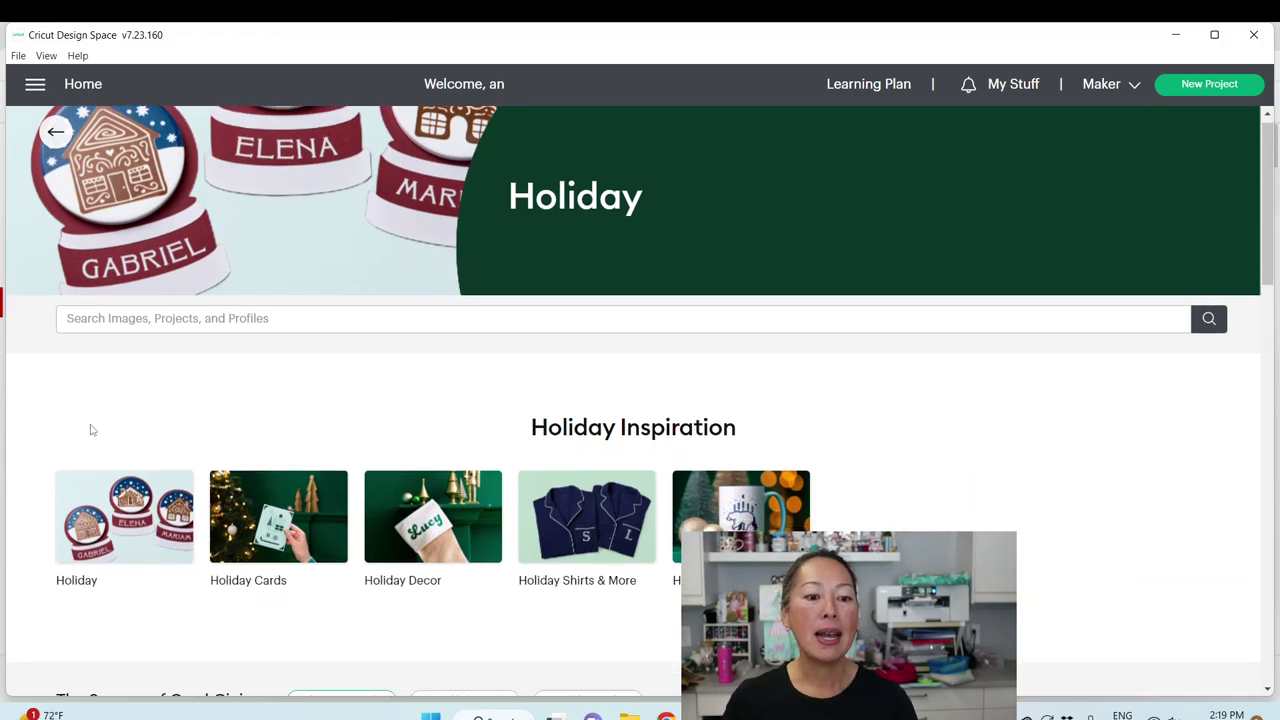
pyautogui.scroll(-2, 154, 318)
pyautogui.scroll(2, 154, 318)
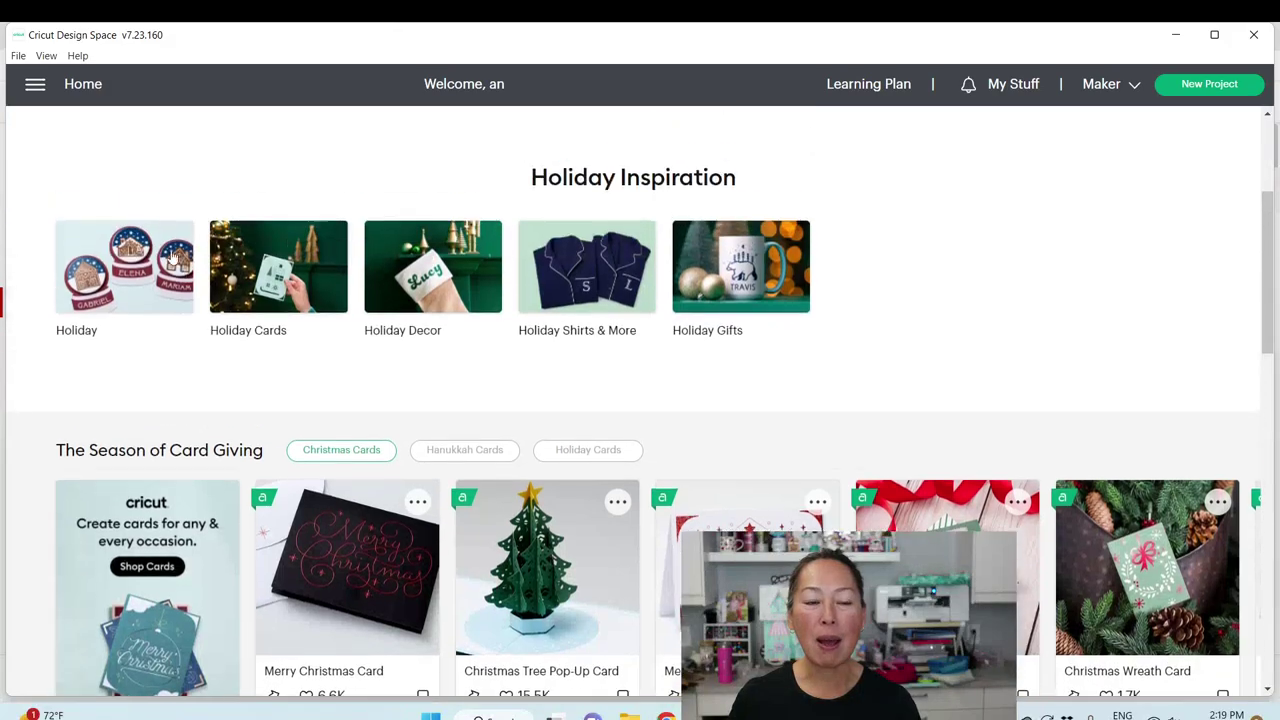
pyautogui.scroll(-2, 125, 266)
pyautogui.scroll(-15, 565, 400)
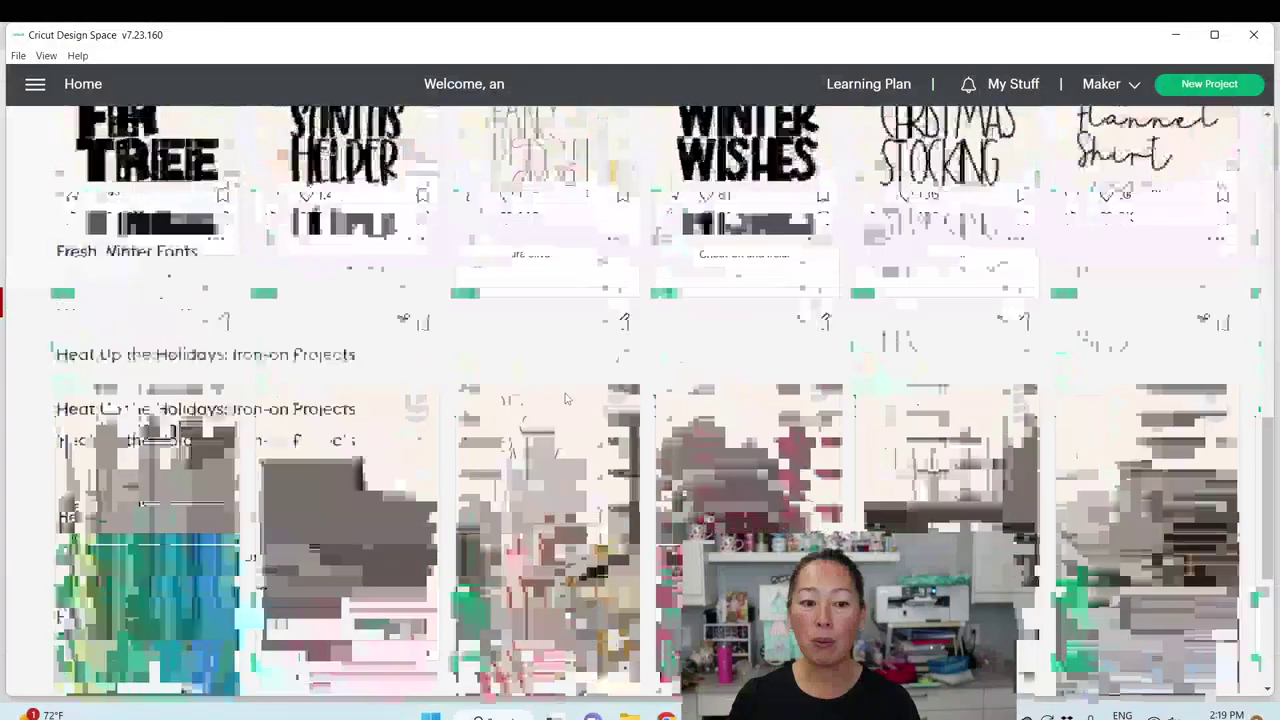
pyautogui.scroll(-1, 565, 400)
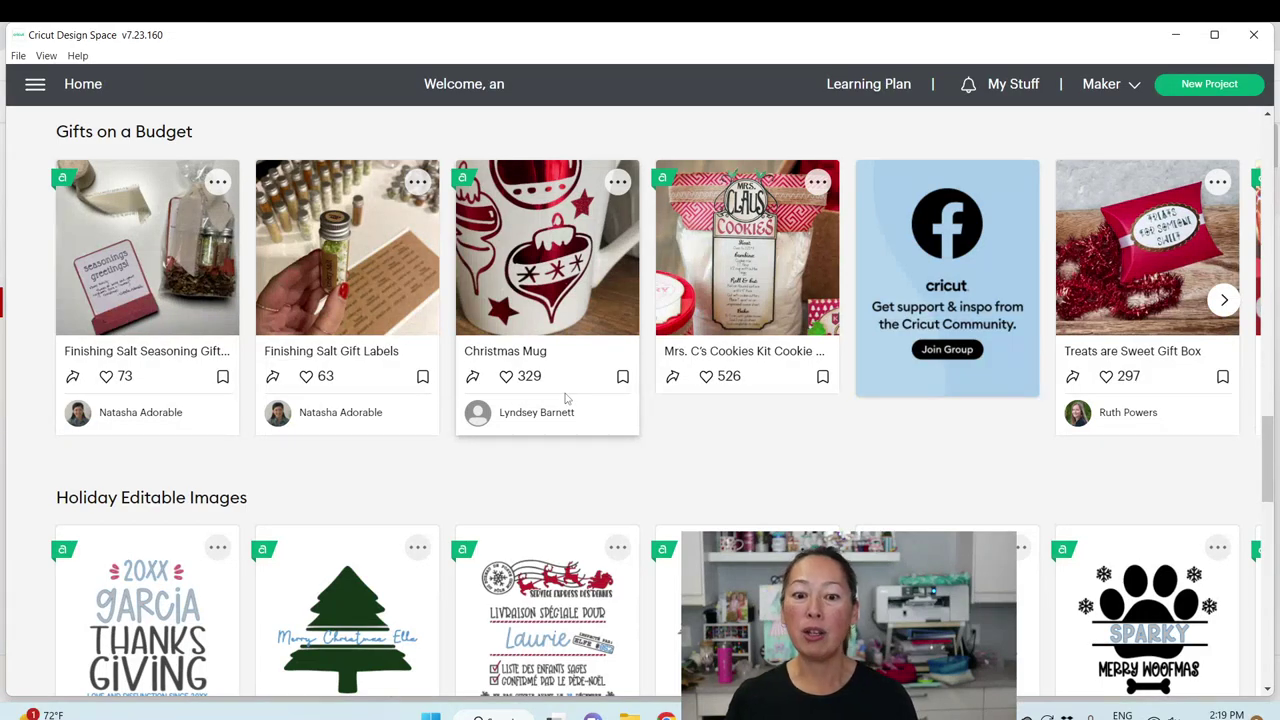
pyautogui.scroll(-2, 565, 398)
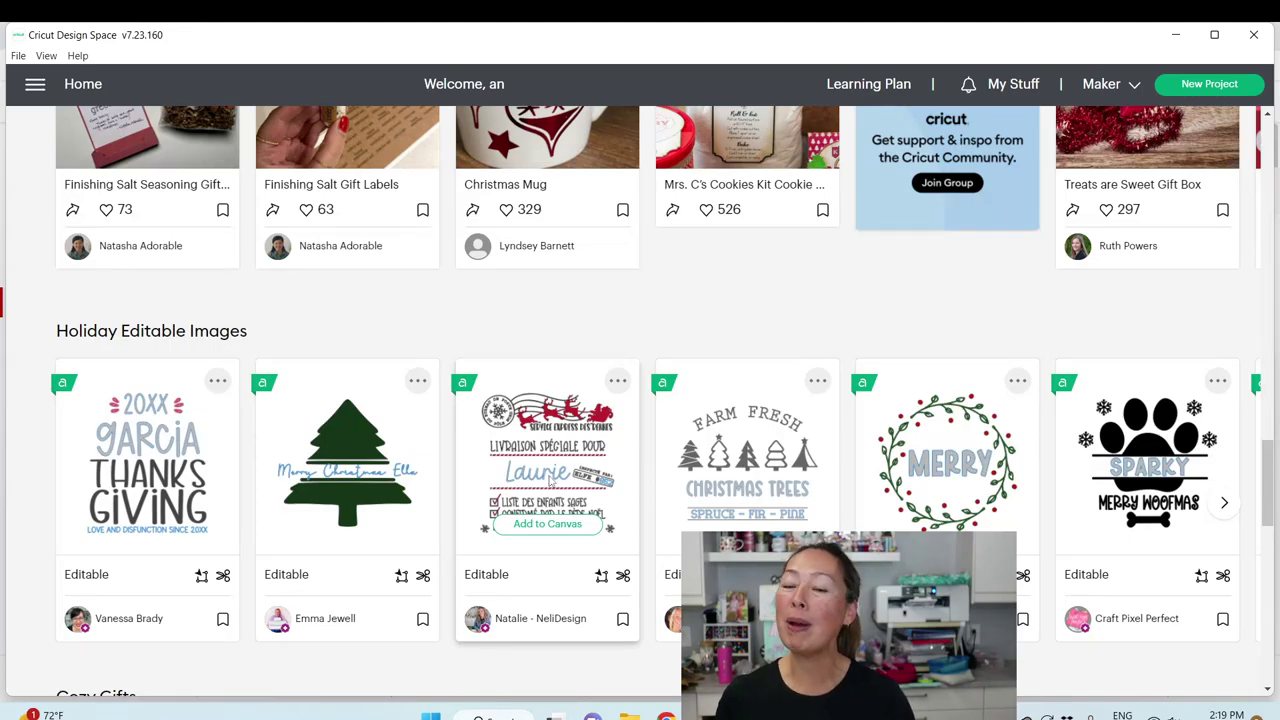
pyautogui.scroll(-10, 549, 482)
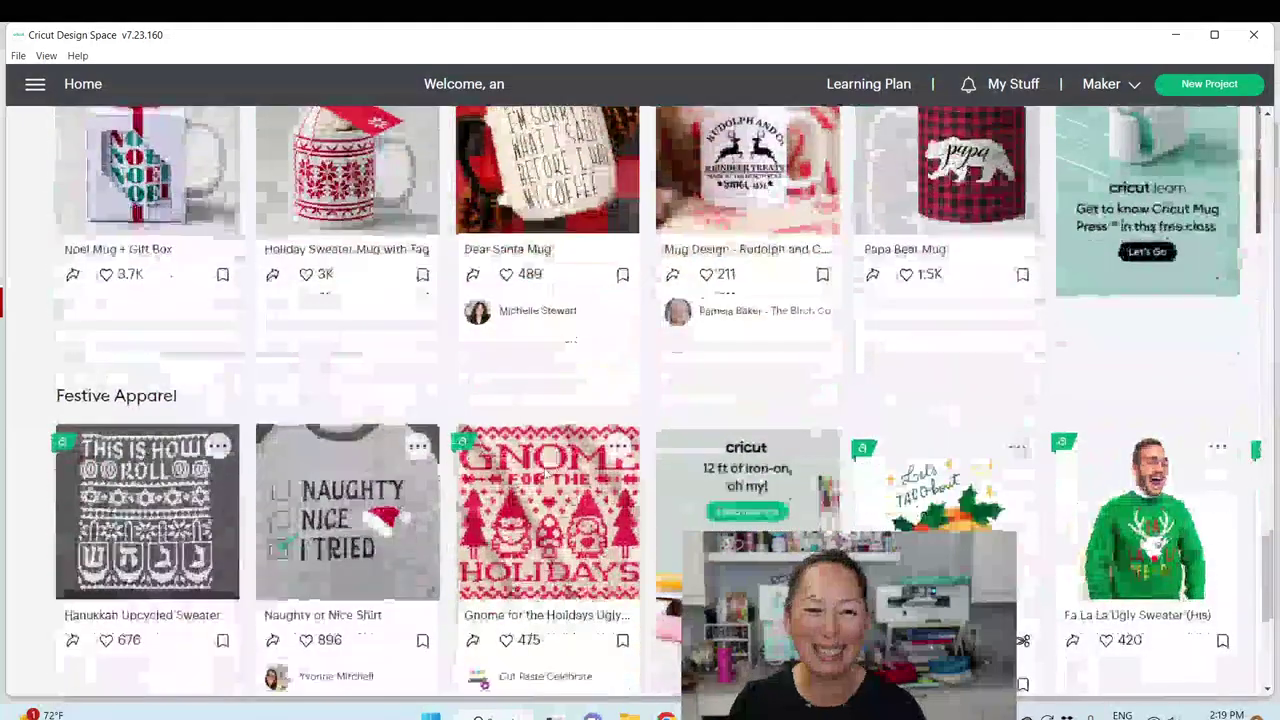
pyautogui.scroll(-10, 546, 476)
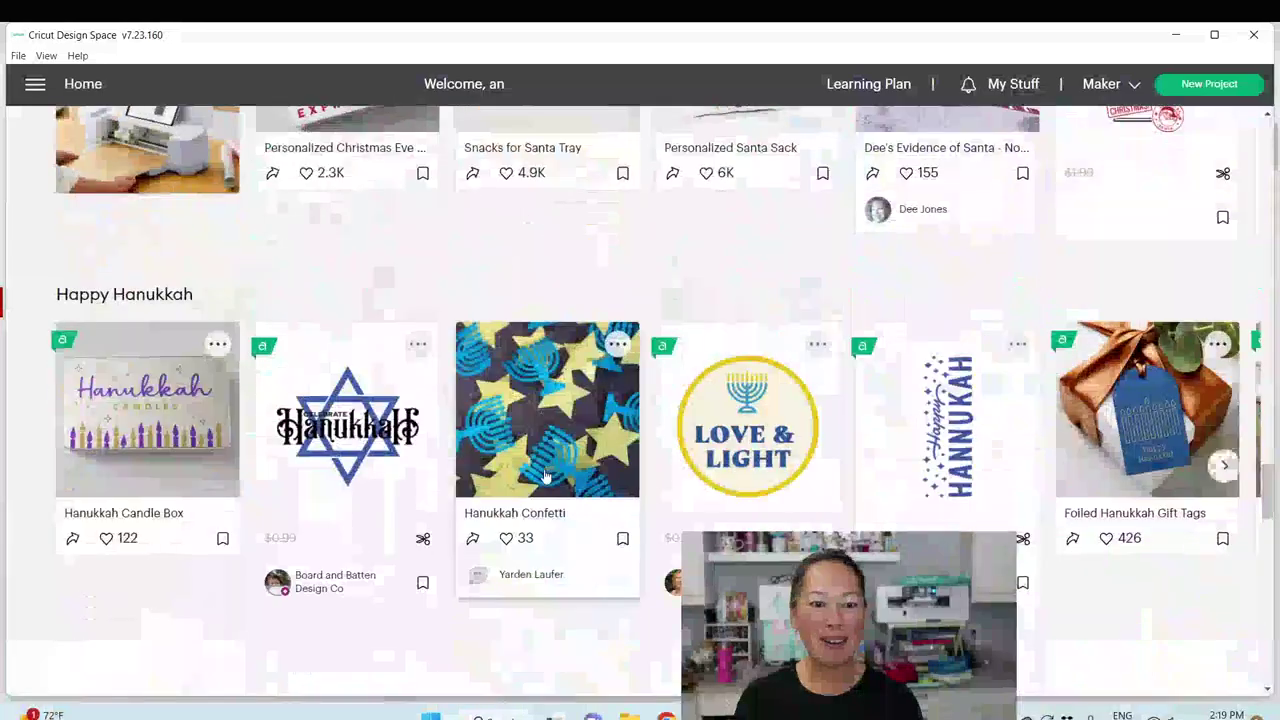
pyautogui.scroll(-4, 546, 476)
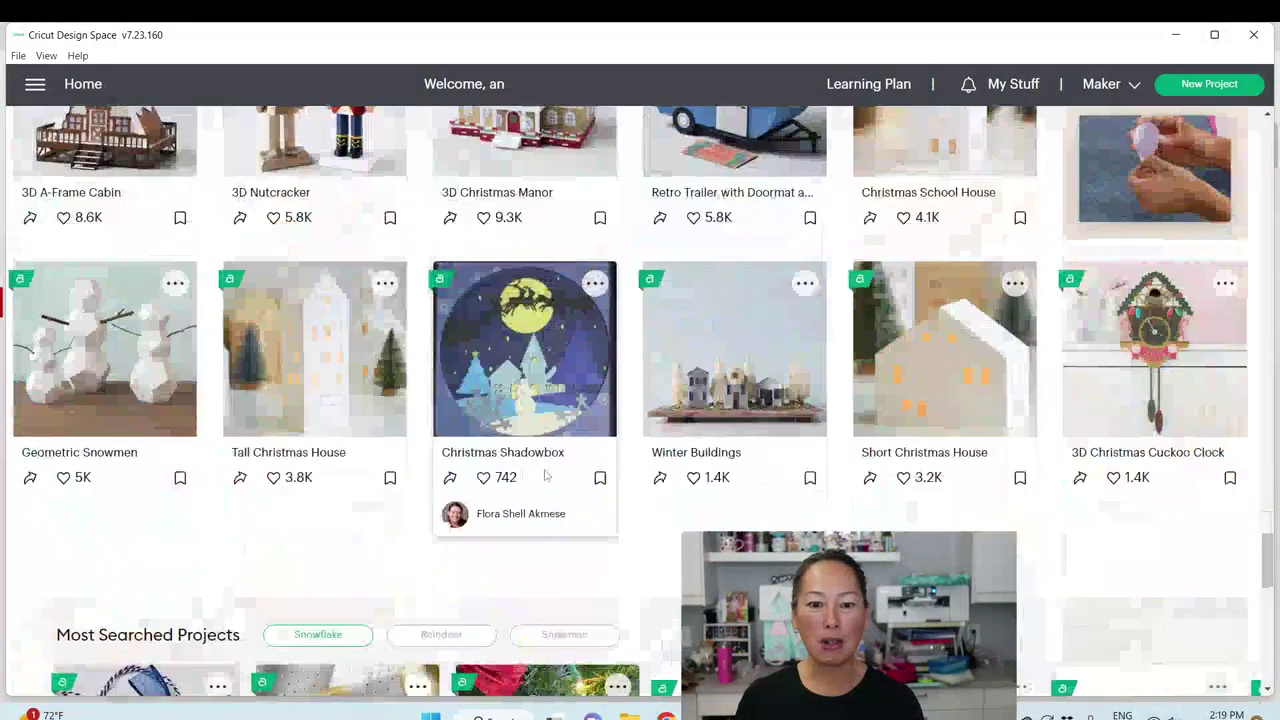
pyautogui.scroll(2, 294, 408)
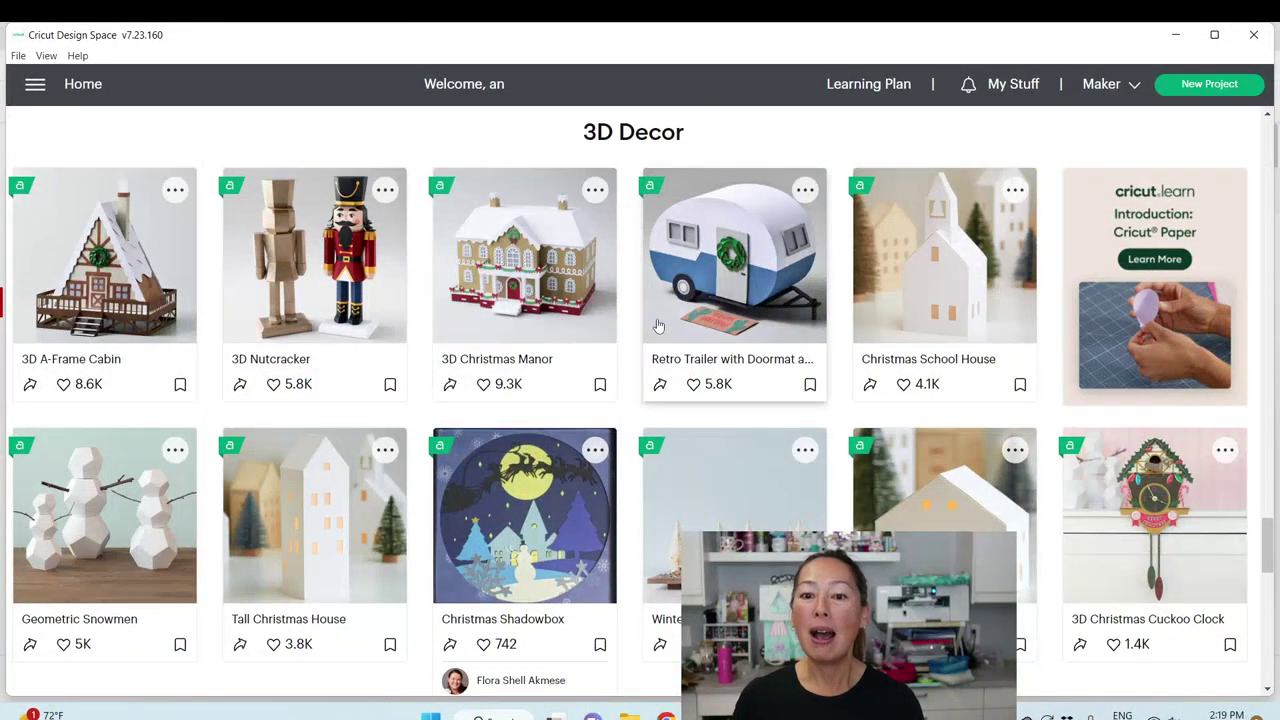
# Browse the remaining Holiday collections and open the Personalized Gingerbread Snow Globe Coaster project under Throw a Jolly Party
pyautogui.scroll(-6, 658, 326)
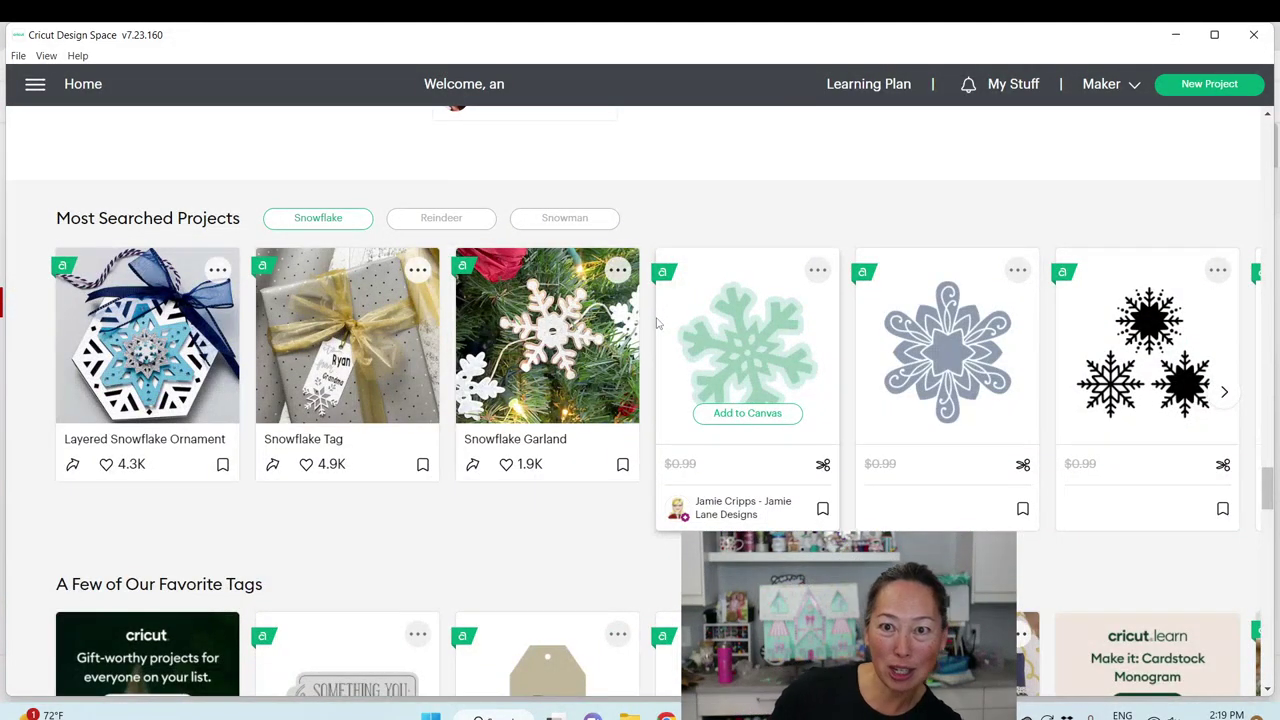
pyautogui.scroll(-3, 658, 326)
pyautogui.scroll(-1, 620, 337)
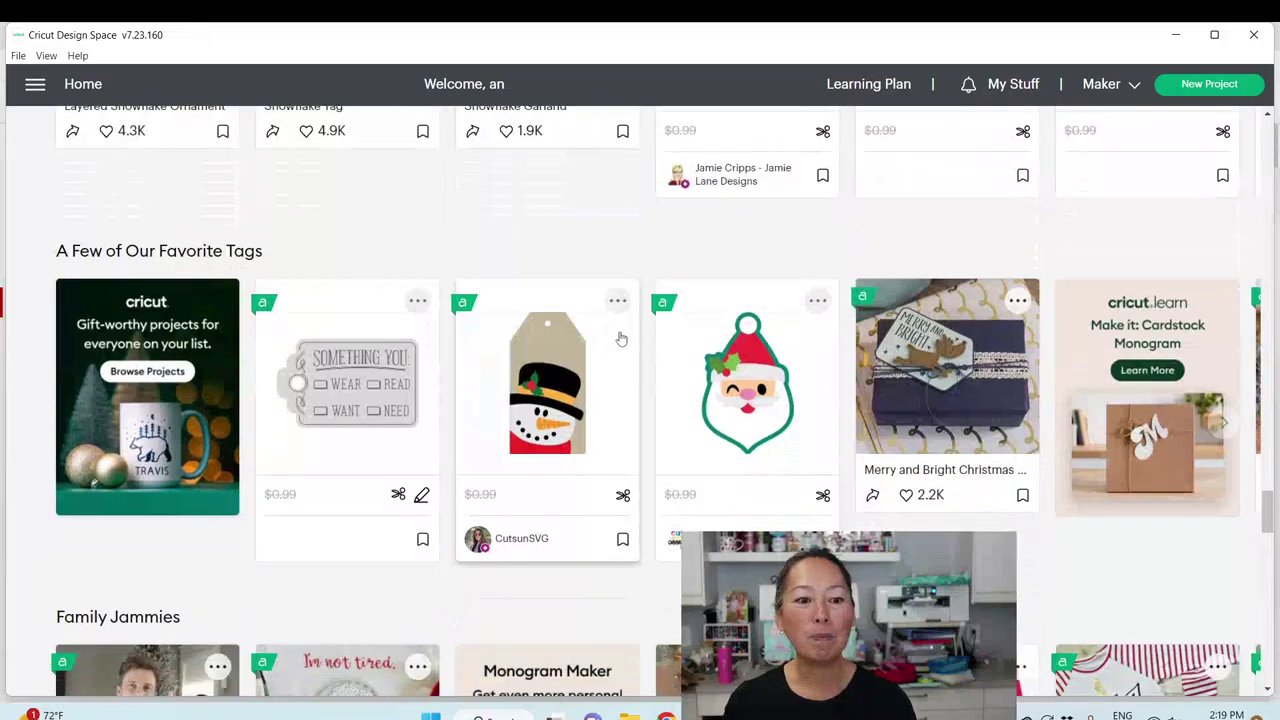
pyautogui.scroll(-8, 620, 337)
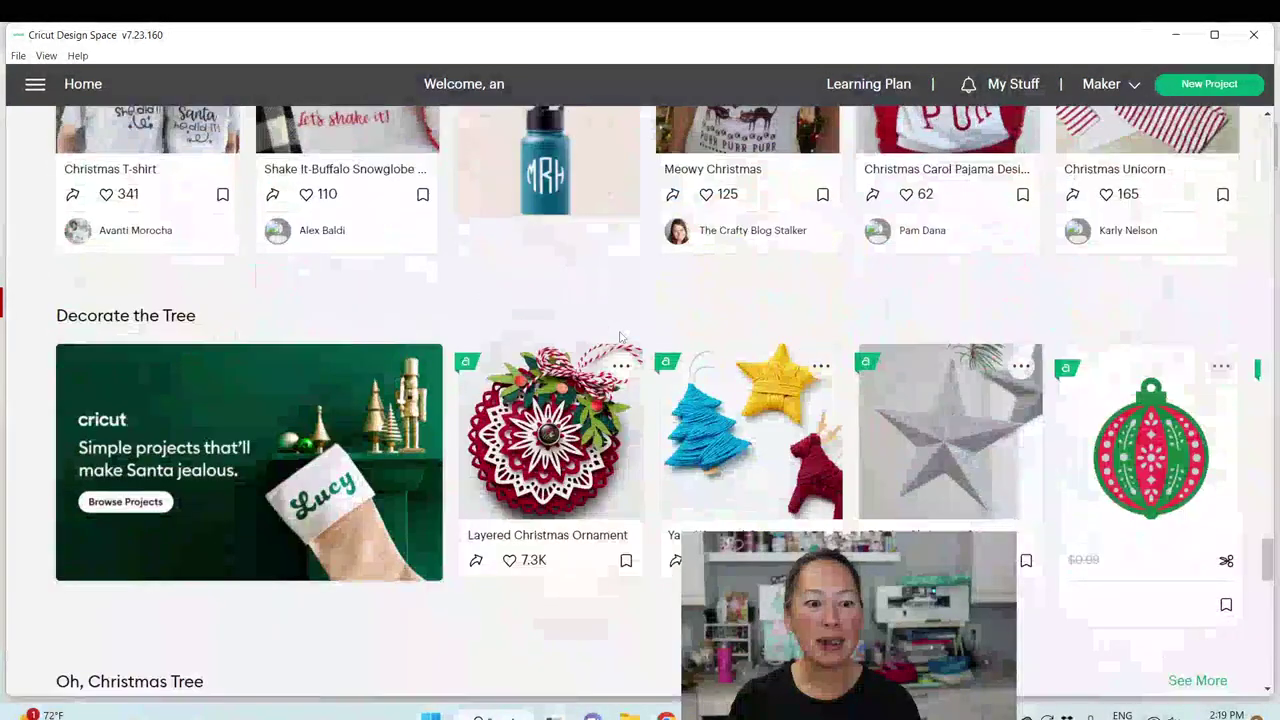
pyautogui.scroll(-5, 620, 330)
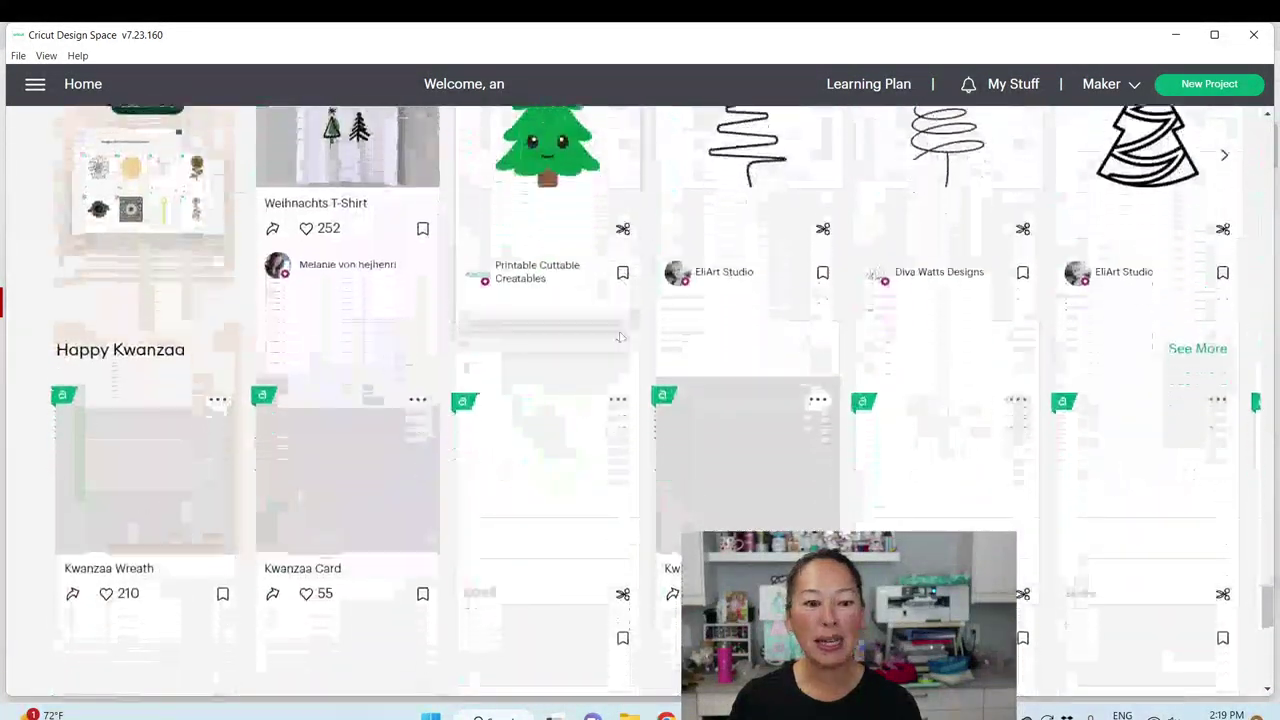
pyautogui.scroll(-5, 620, 337)
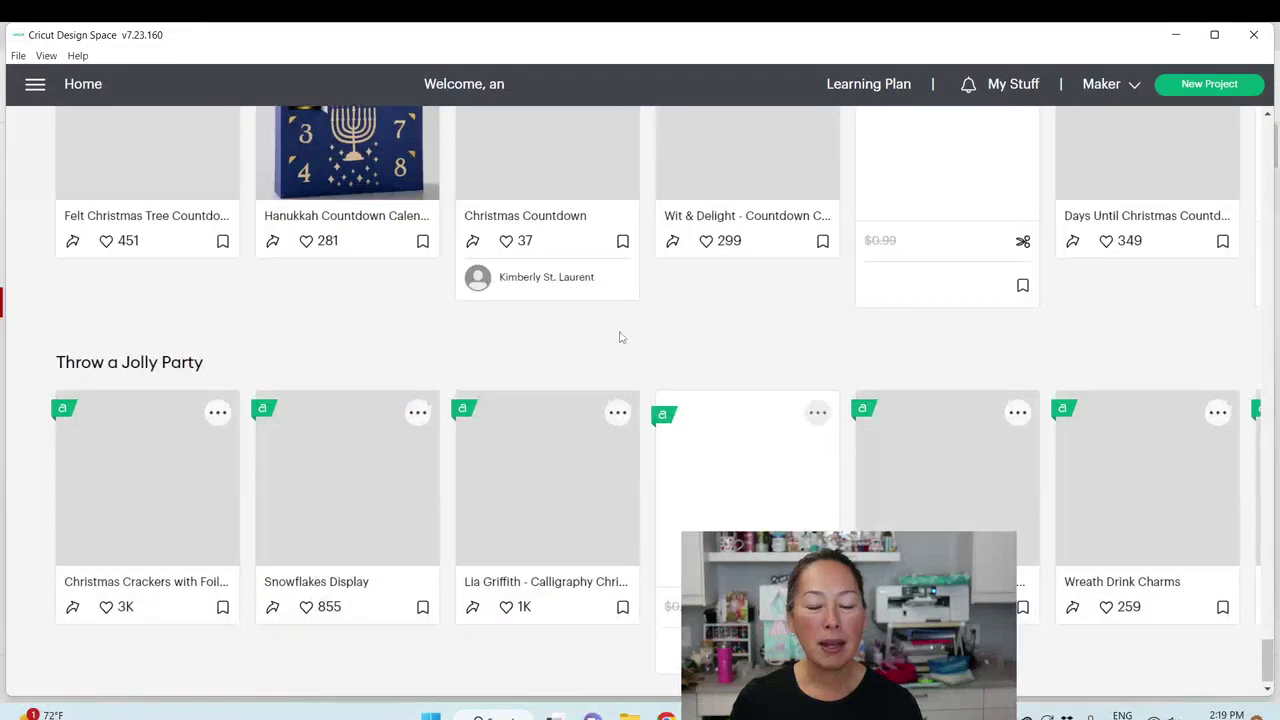
pyautogui.moveTo(1157, 537)
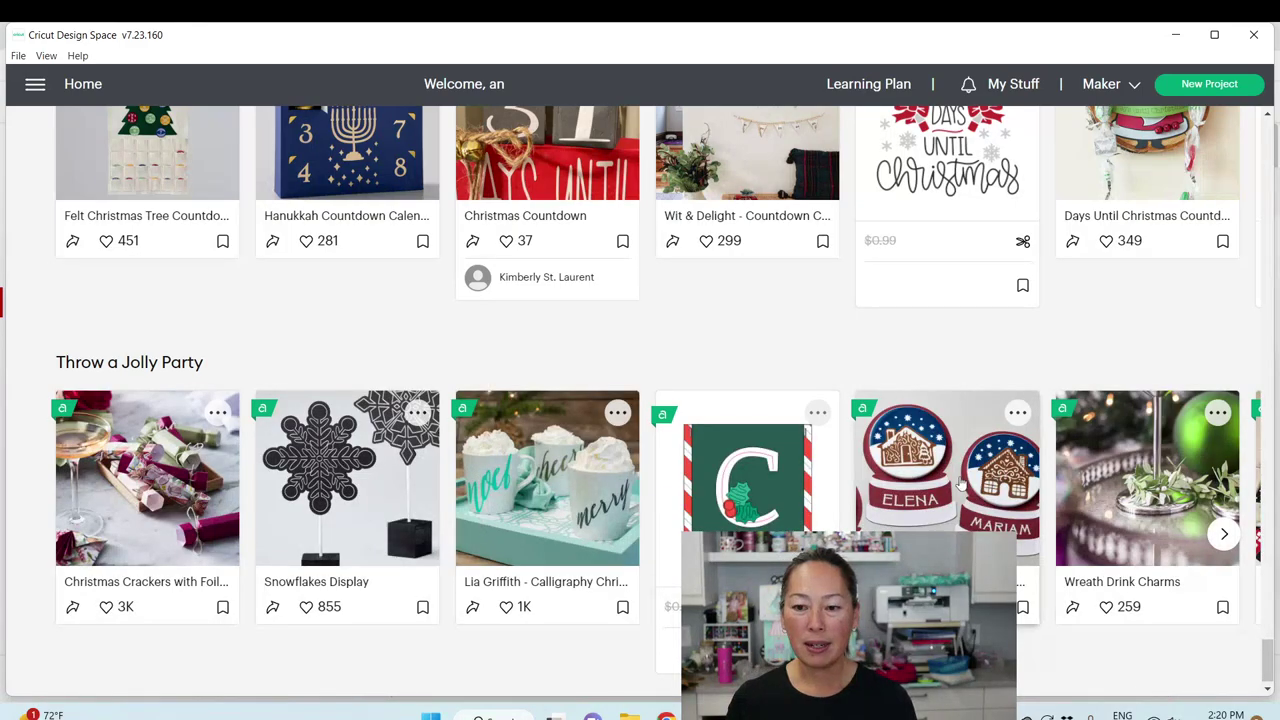
pyautogui.click(960, 484)
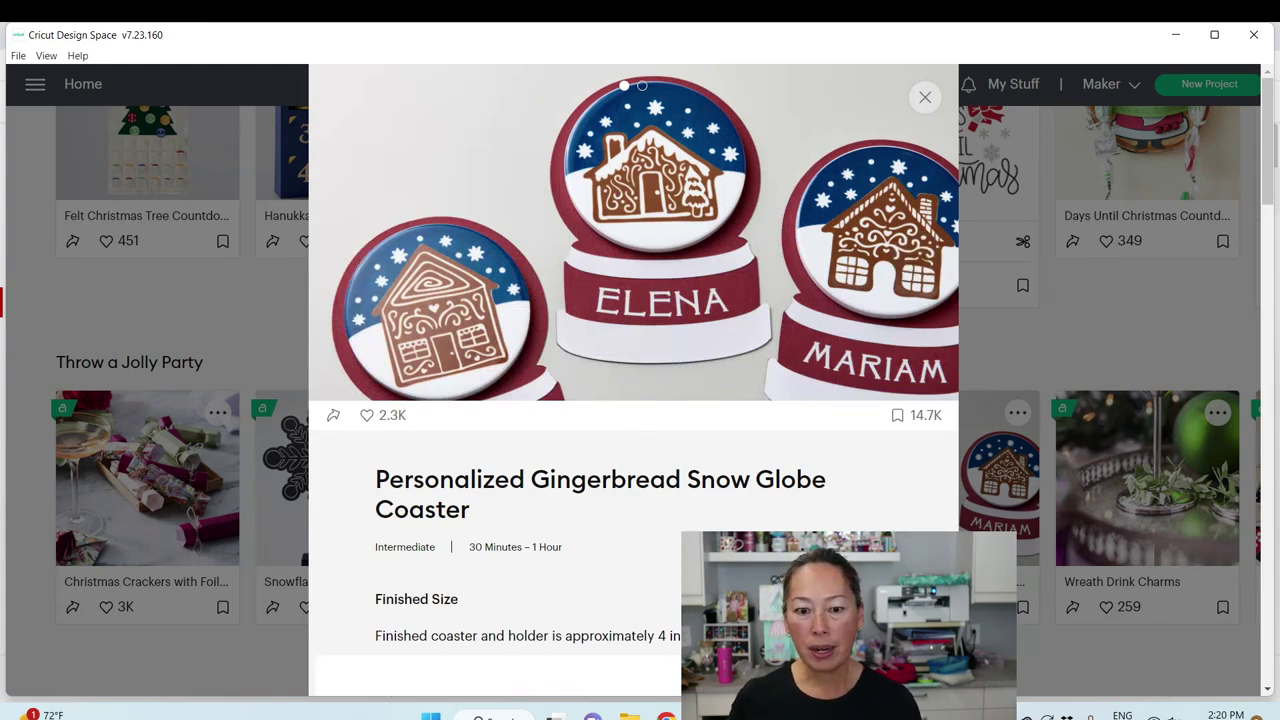
# Read the snow globe coaster project's details, covering finished size, description, materials, supplies and preparation instructions
pyautogui.scroll(-4, 633, 380)
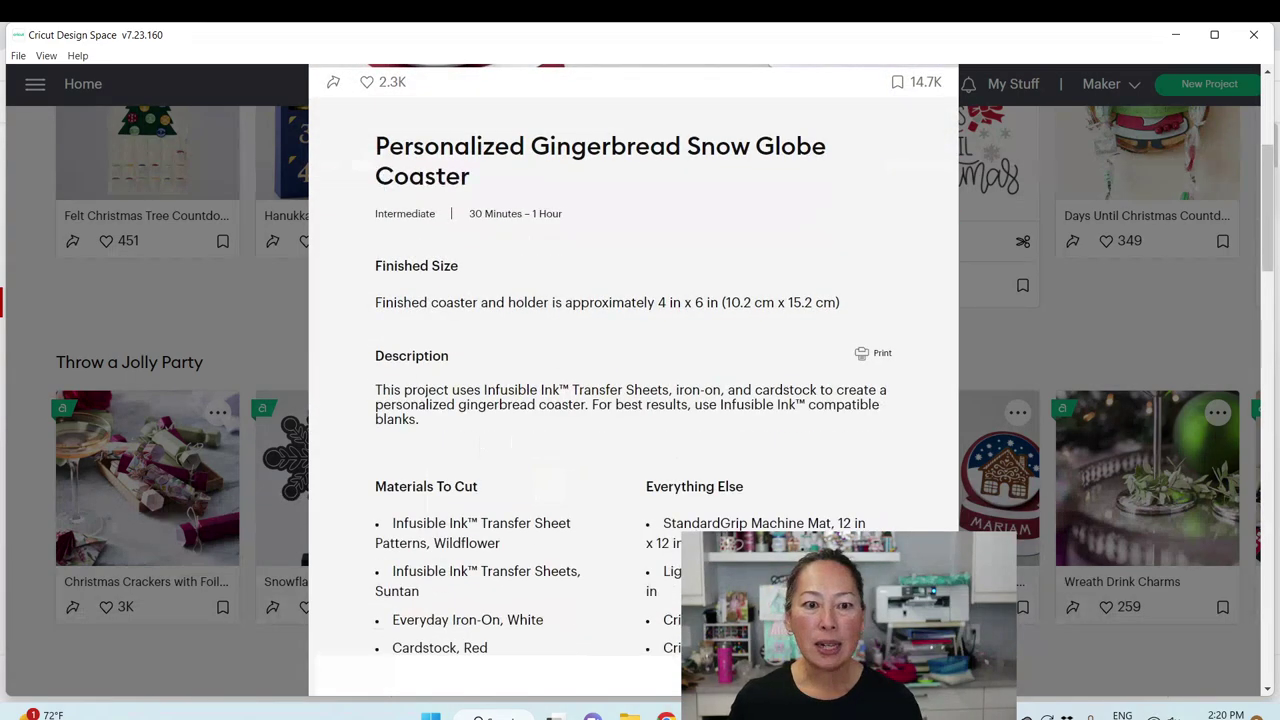
pyautogui.scroll(3, 633, 380)
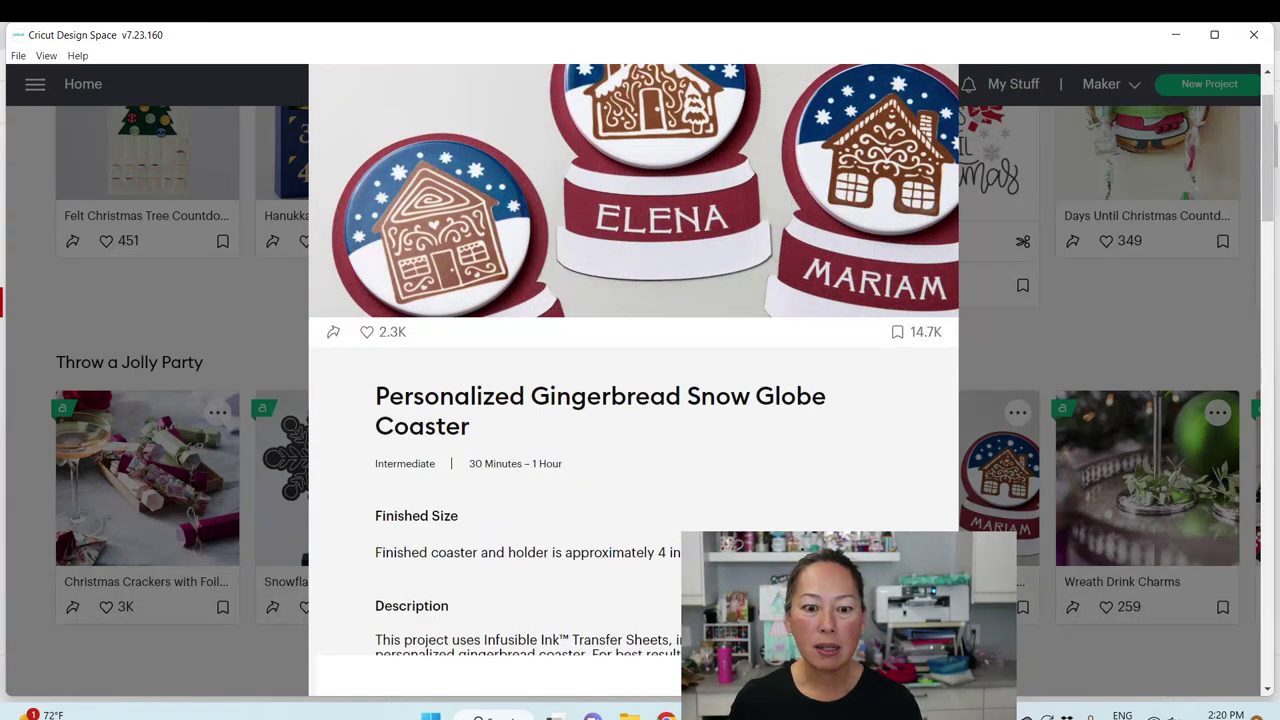
pyautogui.scroll(-1, 633, 380)
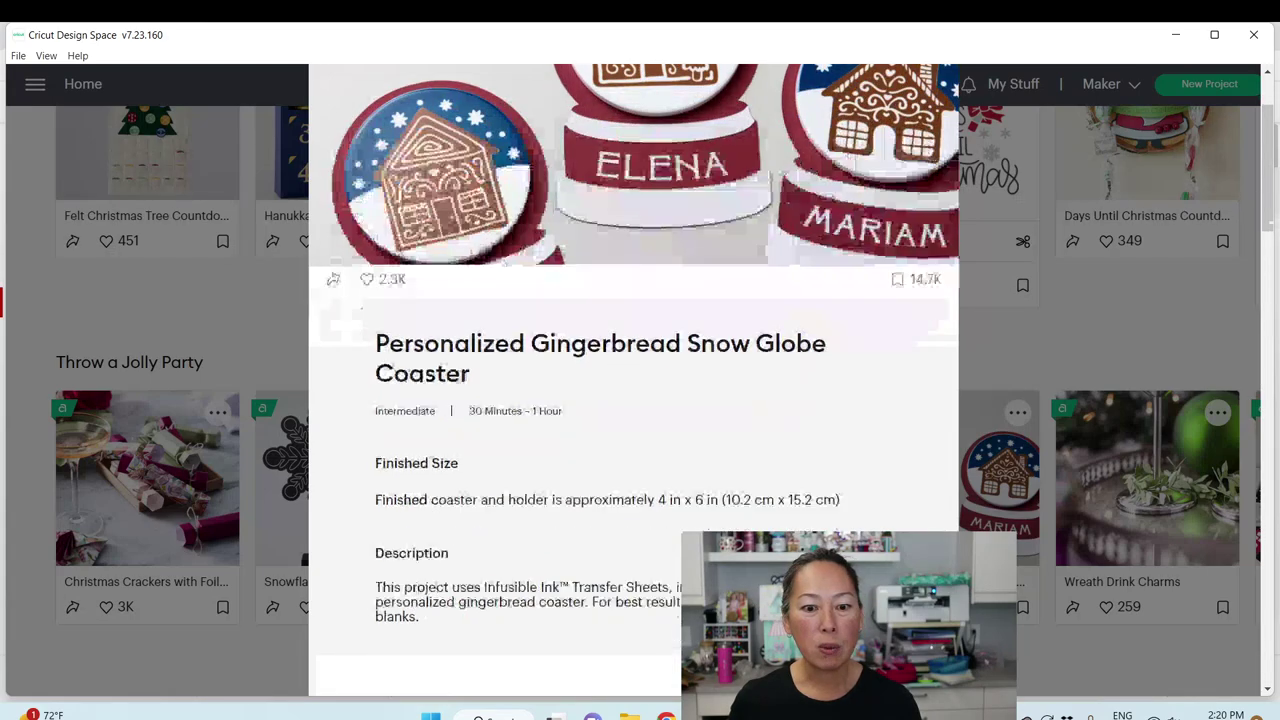
pyautogui.scroll(2, 718, 258)
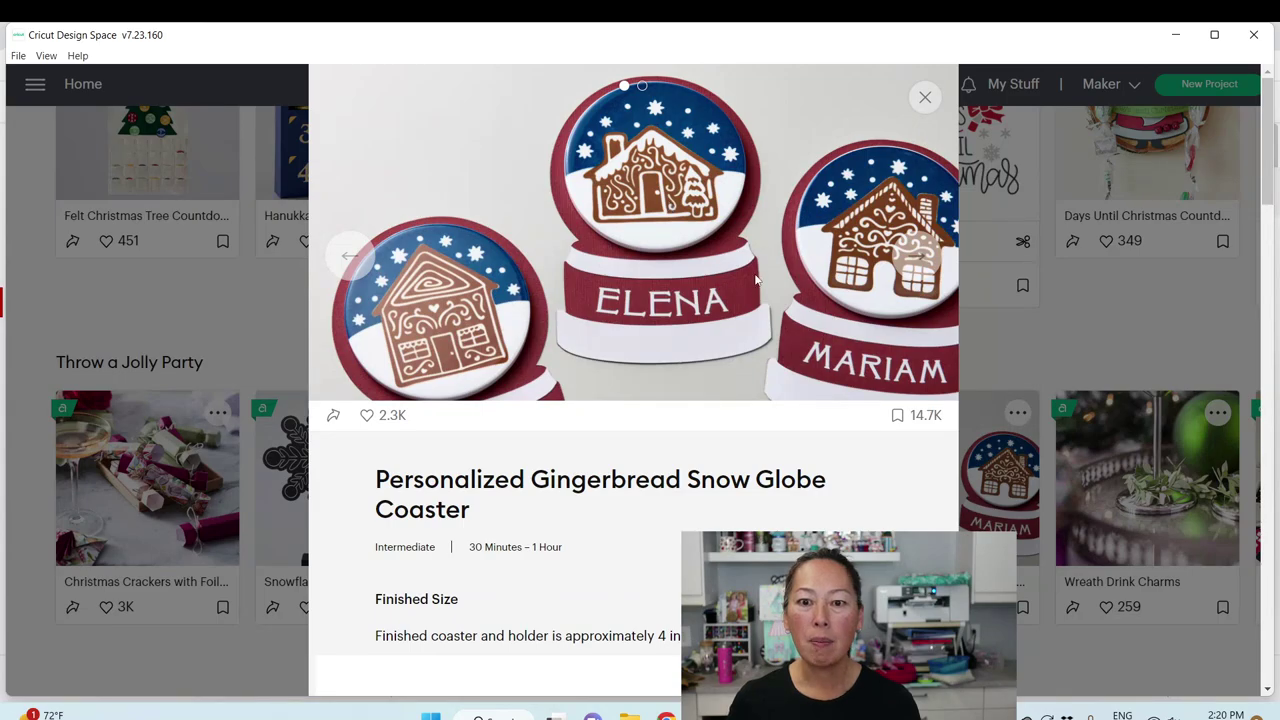
pyautogui.scroll(-4, 718, 262)
pyautogui.scroll(-7, 548, 450)
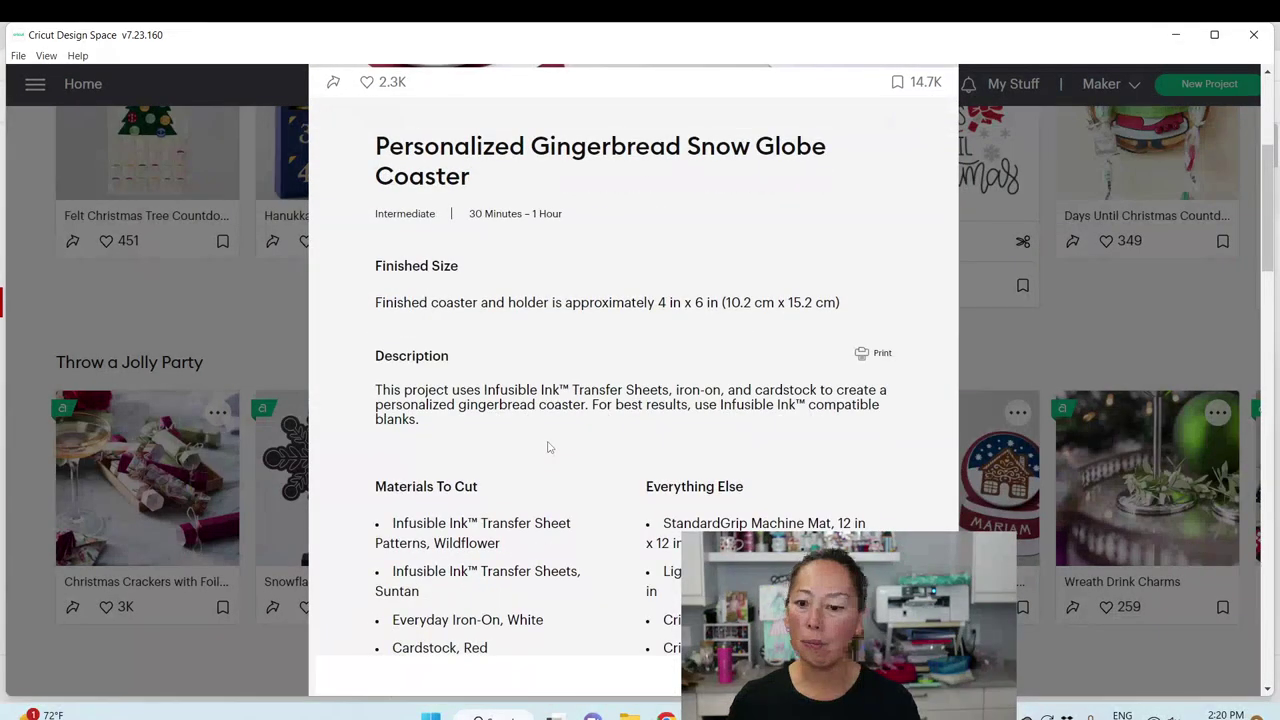
pyautogui.scroll(-3, 548, 450)
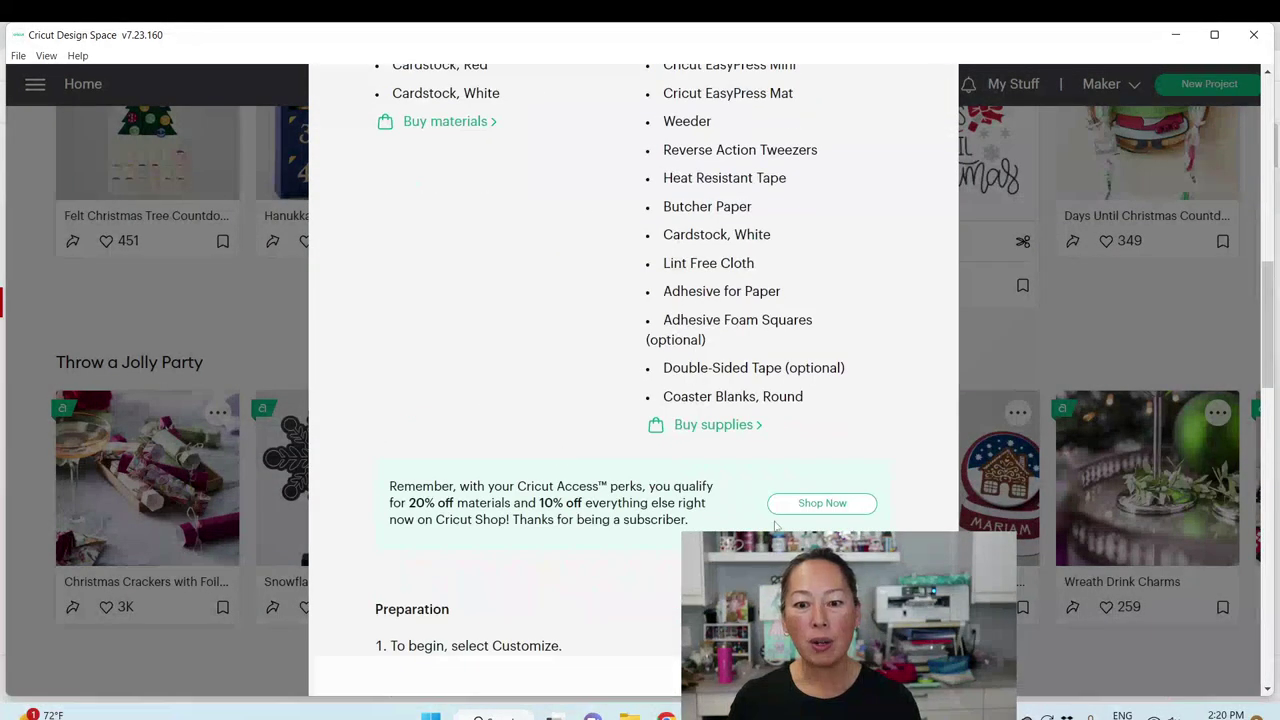
pyautogui.scroll(-3, 785, 524)
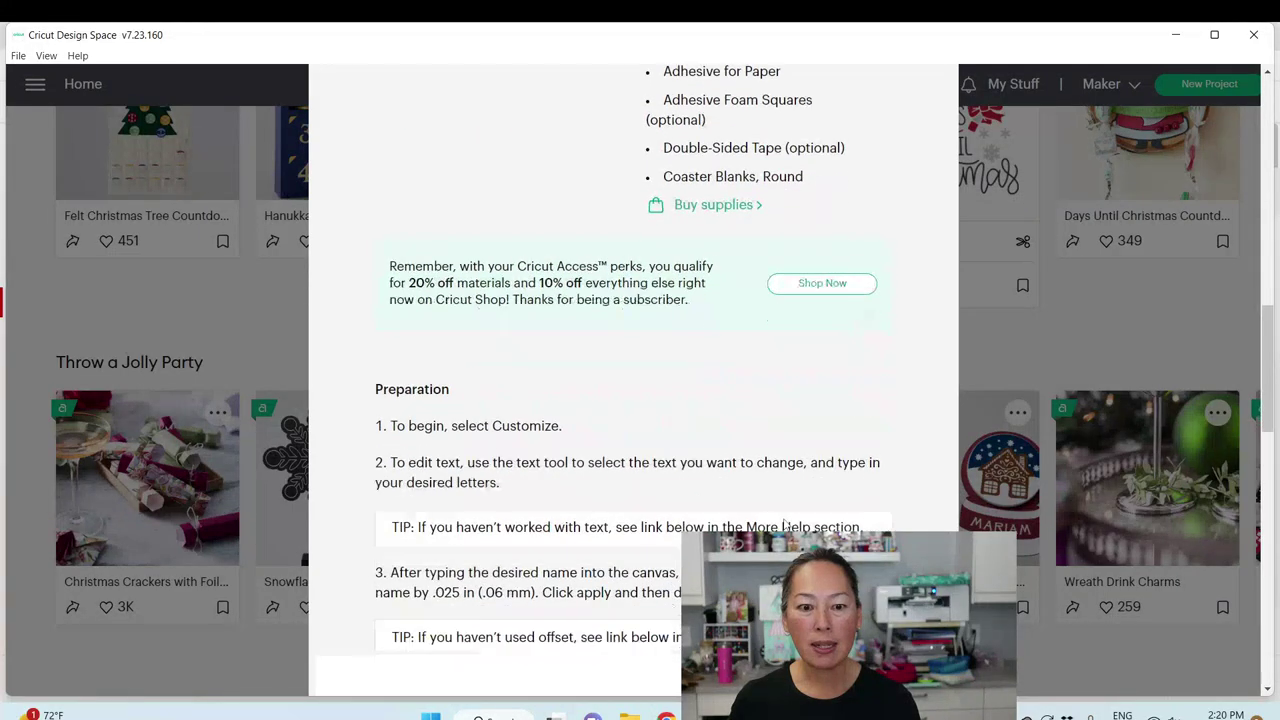
# Open the snow globe coaster project for customizing, replacing the unsaved project on the canvas
pyautogui.scroll(-2, 633, 400)
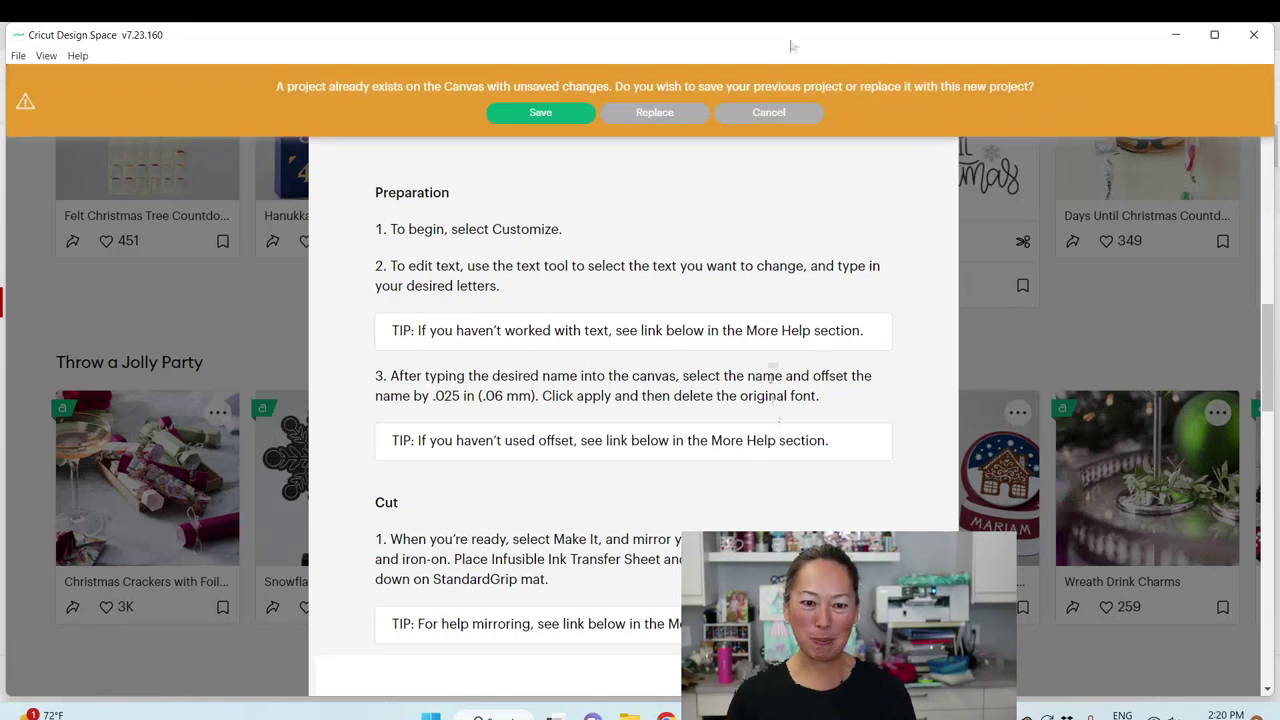
pyautogui.click(695, 112)
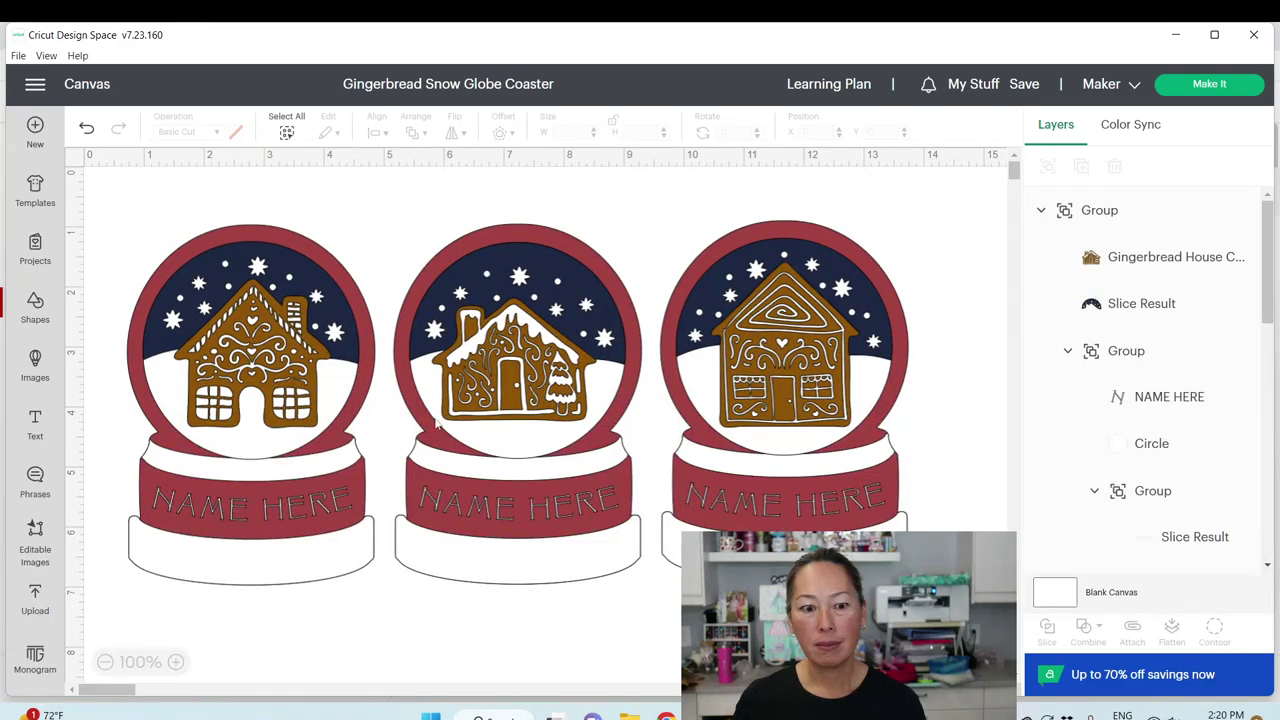
# Ungroup the middle snow globe, and delete the middle and right snow globes so only the left one stays
pyautogui.click(312, 511)
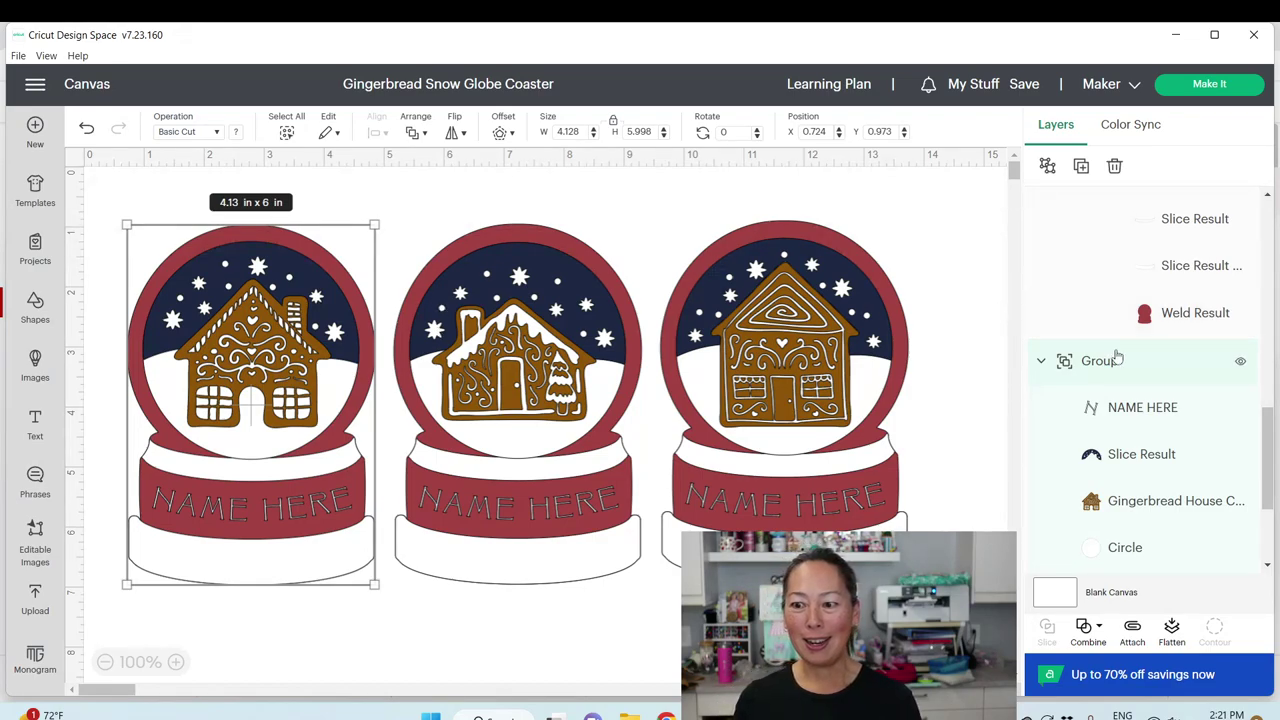
pyautogui.scroll(5, 1115, 350)
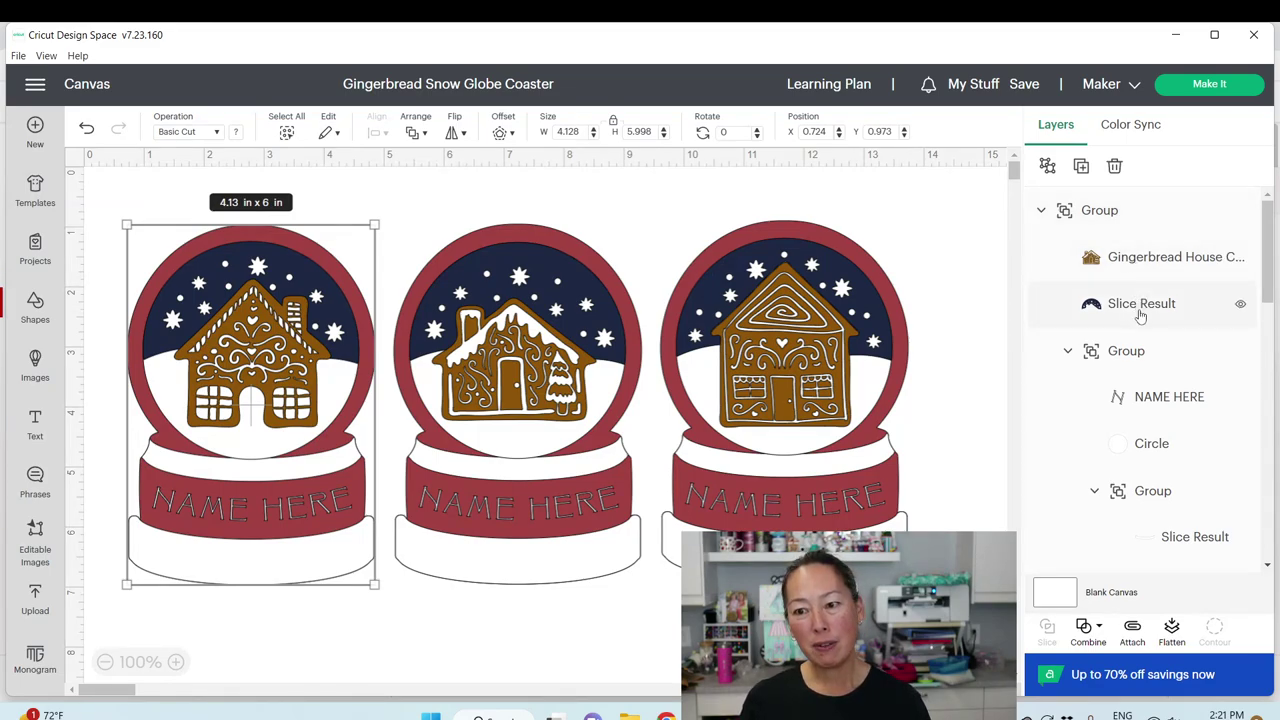
pyautogui.click(1123, 210)
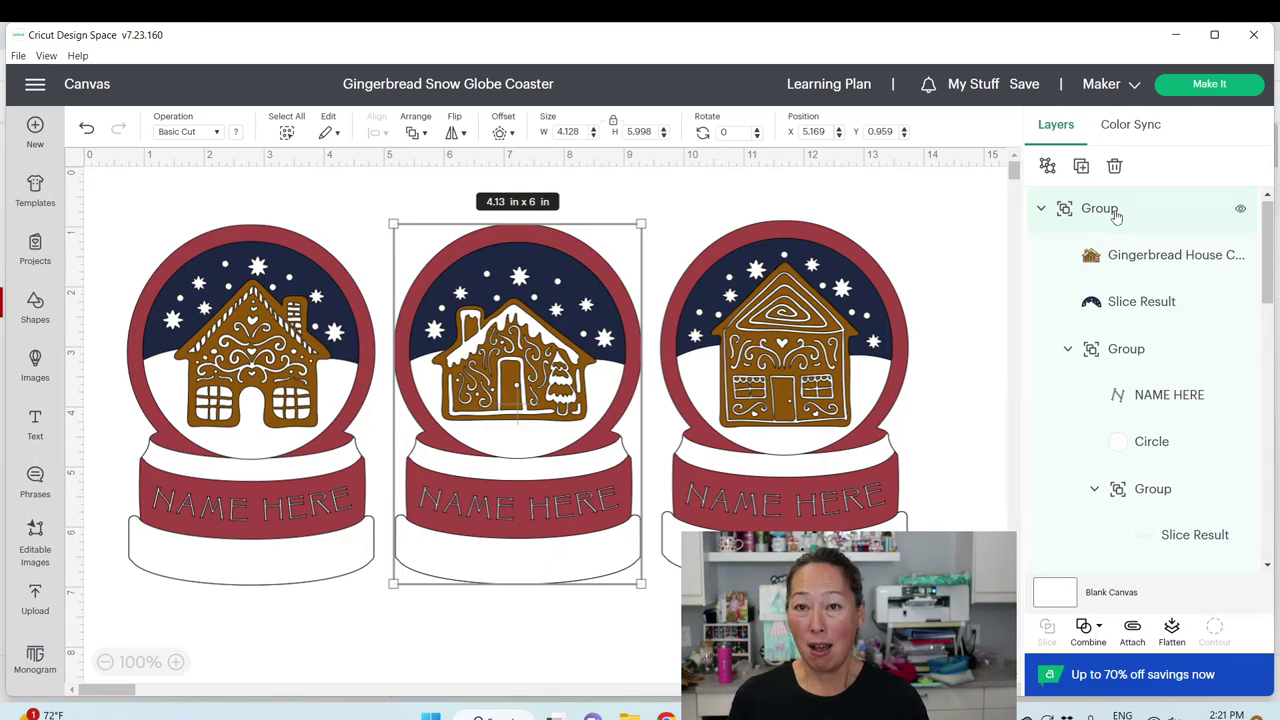
pyautogui.click(1047, 167)
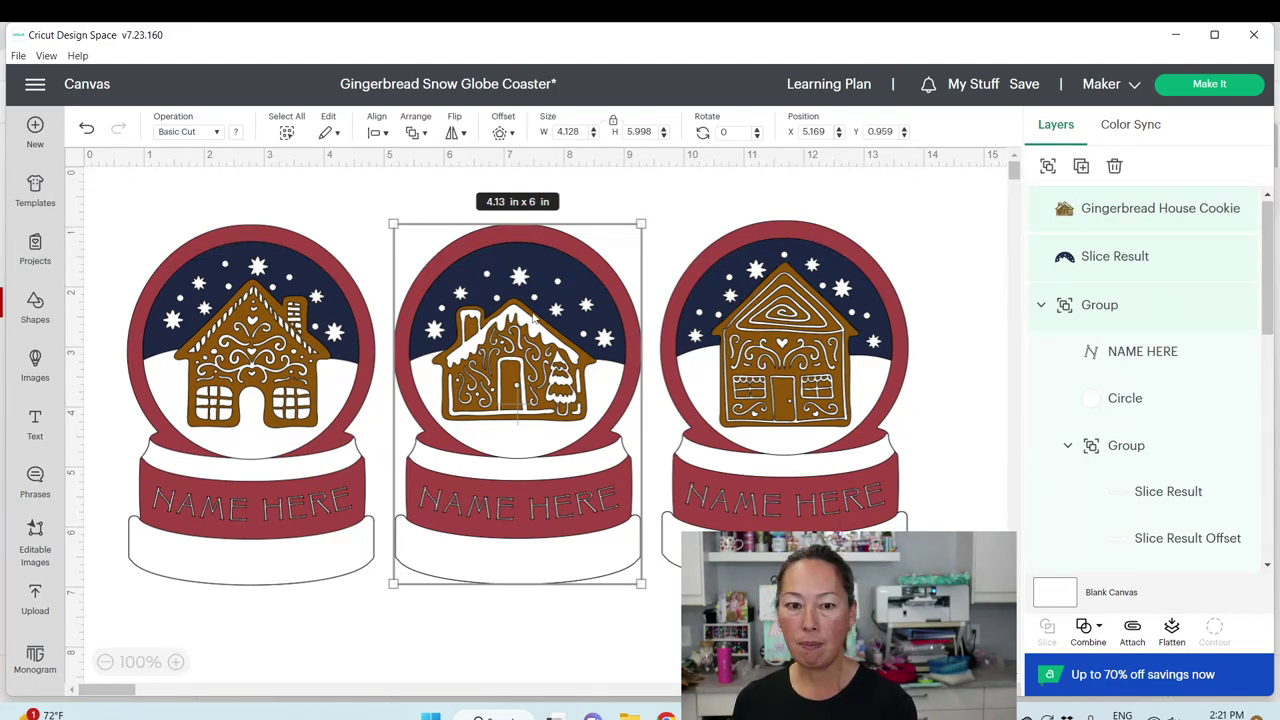
pyautogui.press('Delete')
pyautogui.click(783, 326)
pyautogui.press('Delete')
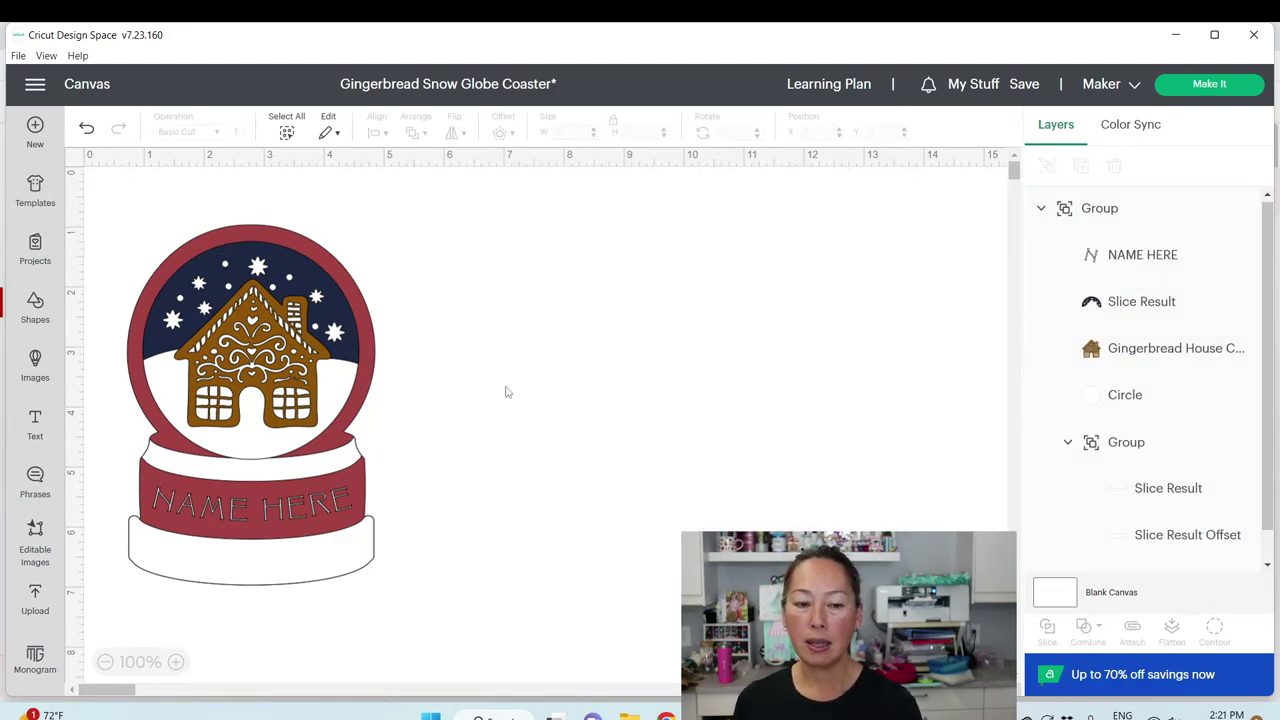
# Use Color Sync to consolidate the navy #1D2844 sky slice into the red #A34343 material color
pyautogui.scroll(-1, 1140, 255)
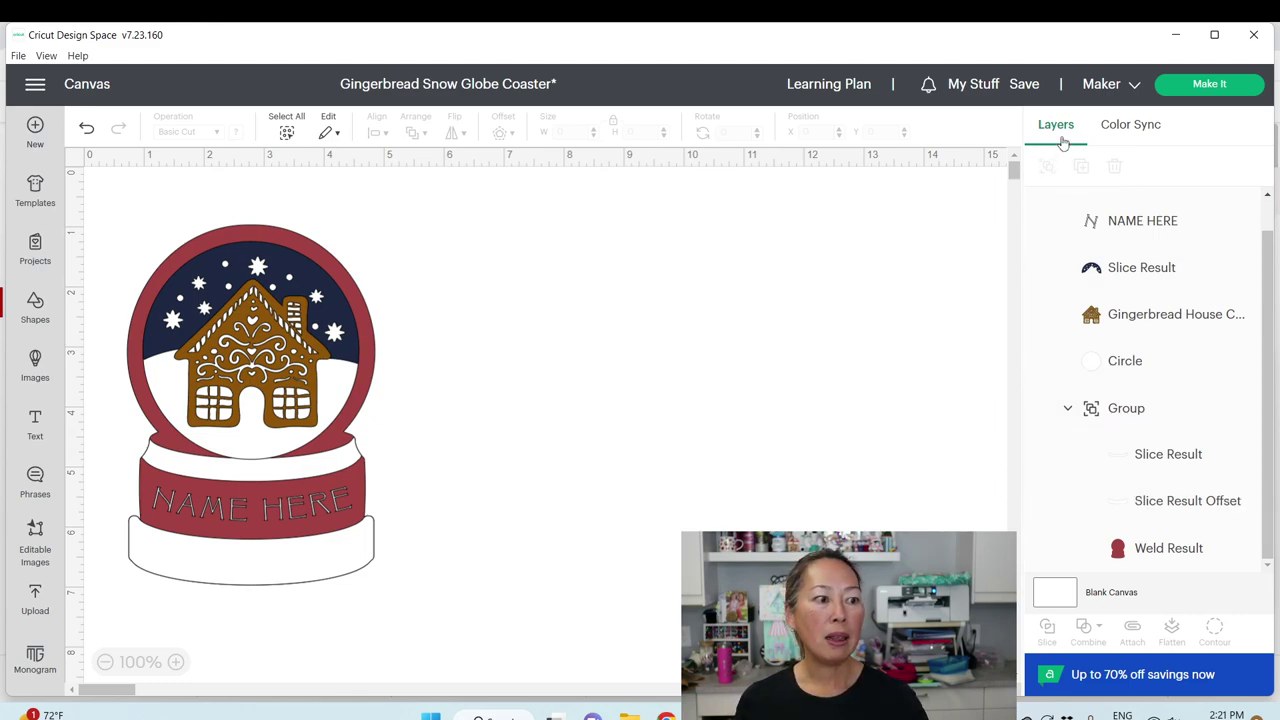
pyautogui.click(1155, 128)
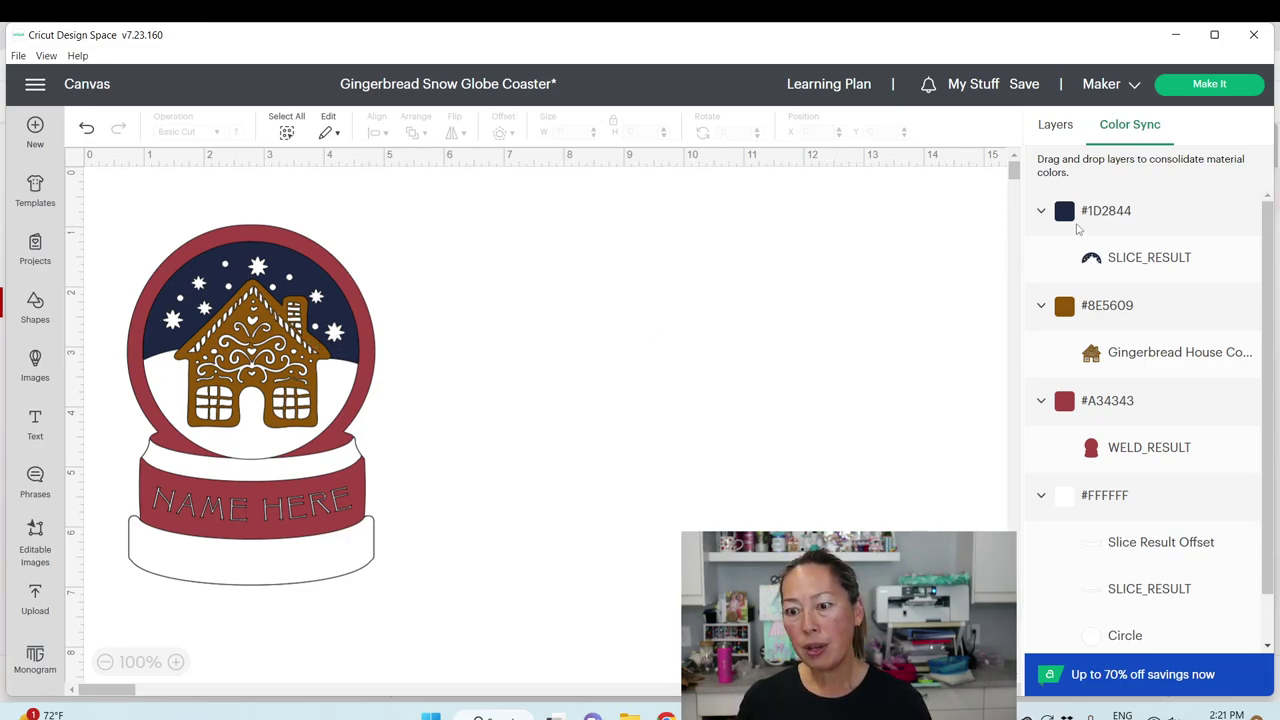
pyautogui.moveTo(1067, 218); pyautogui.dragTo(1085, 307)
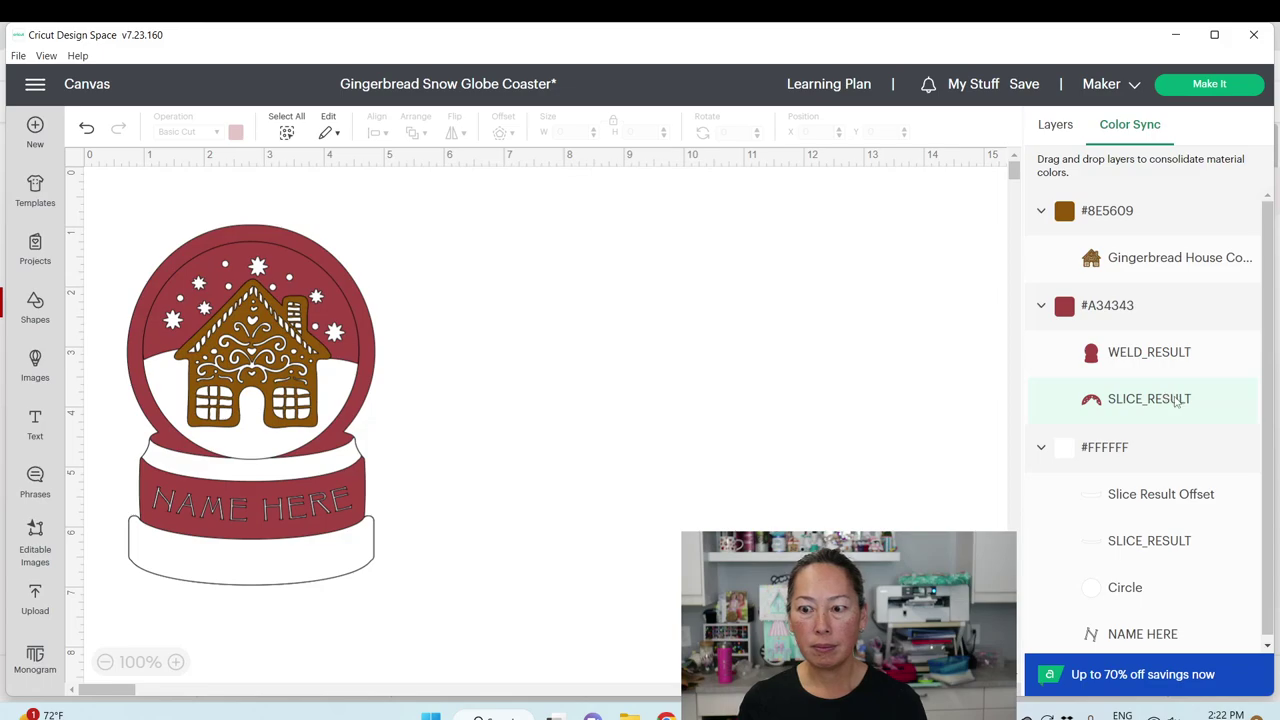
# Recolor the sky slice behind the gingerbread house to the custom dark navy #061e45
pyautogui.click(1056, 124)
pyautogui.click(1124, 312)
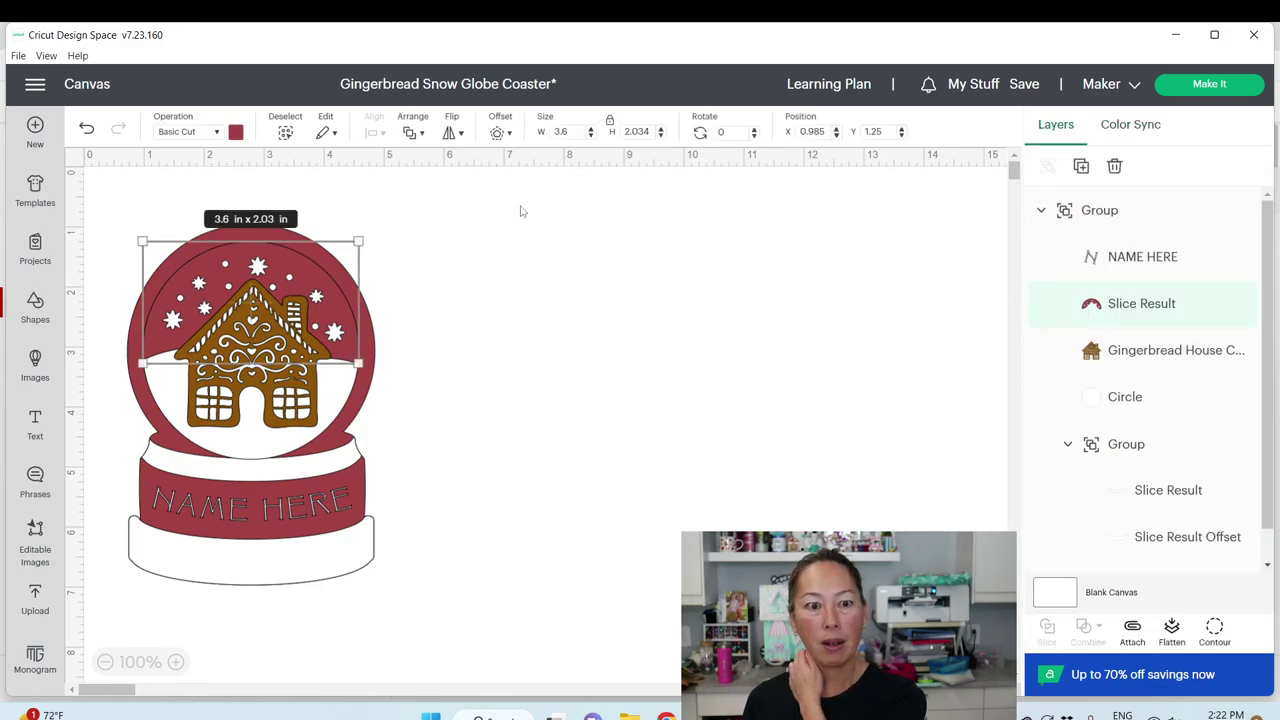
pyautogui.click(237, 136)
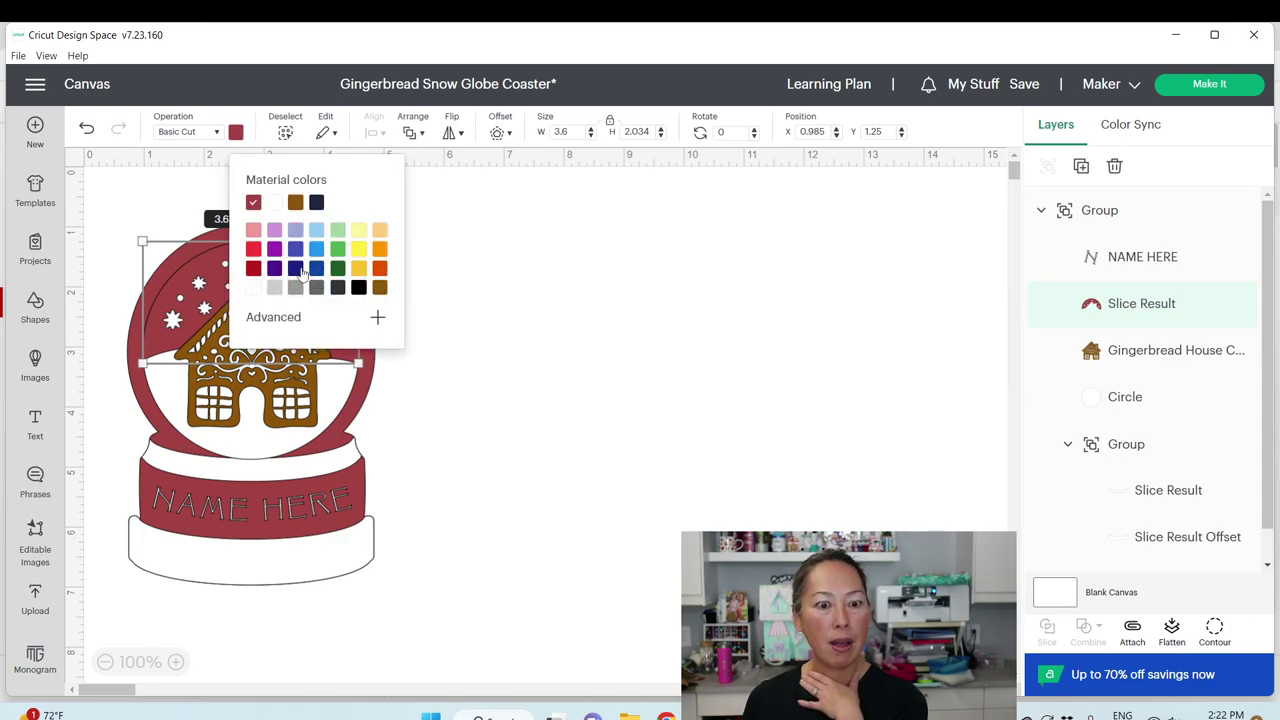
pyautogui.click(316, 202)
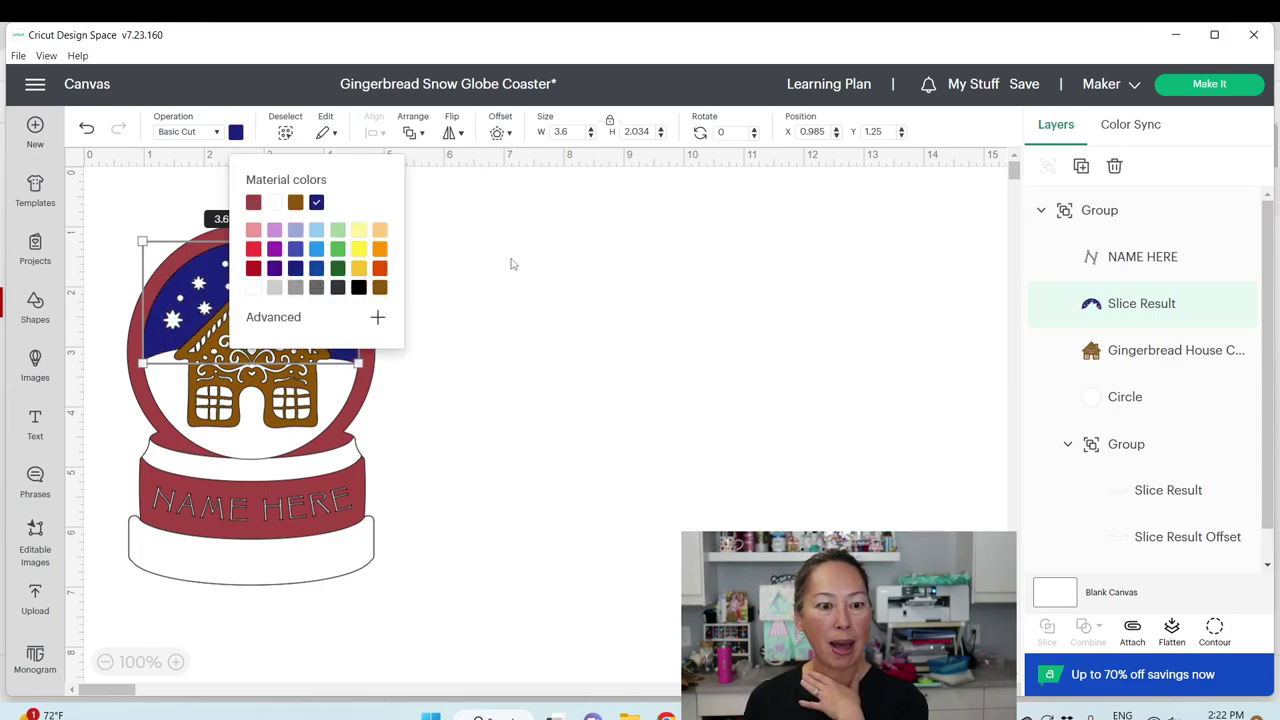
pyautogui.click(316, 270)
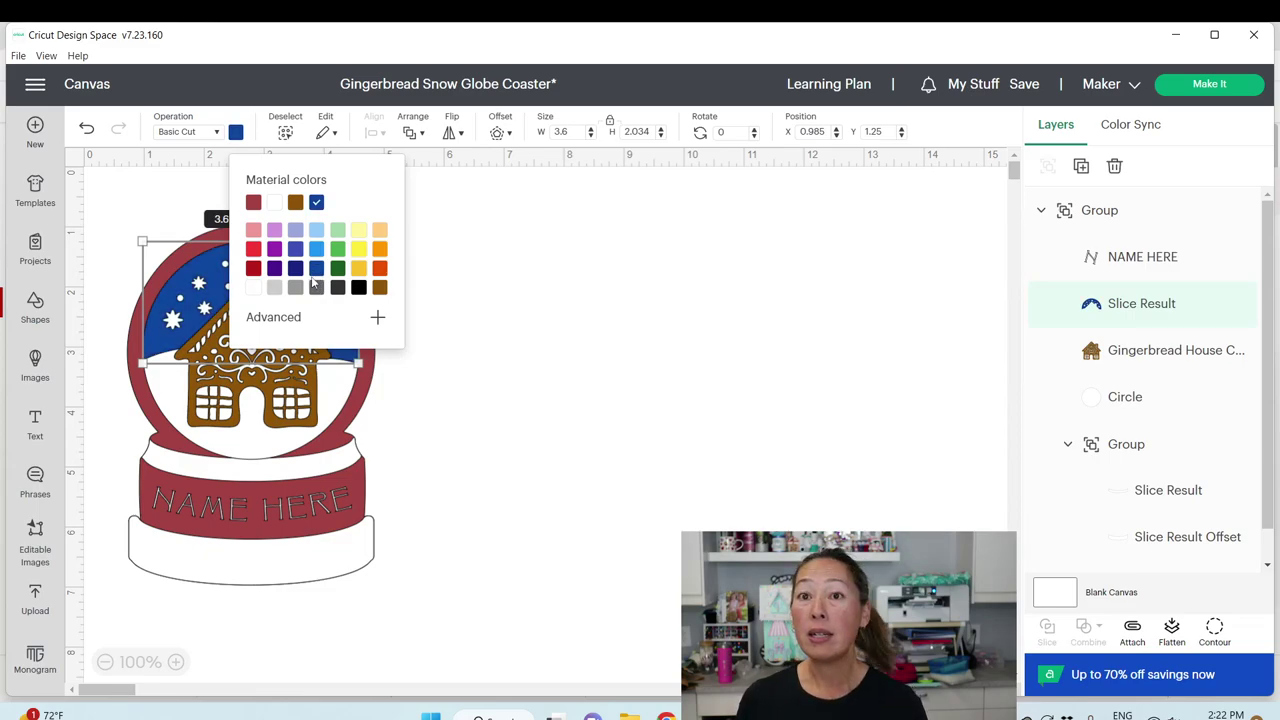
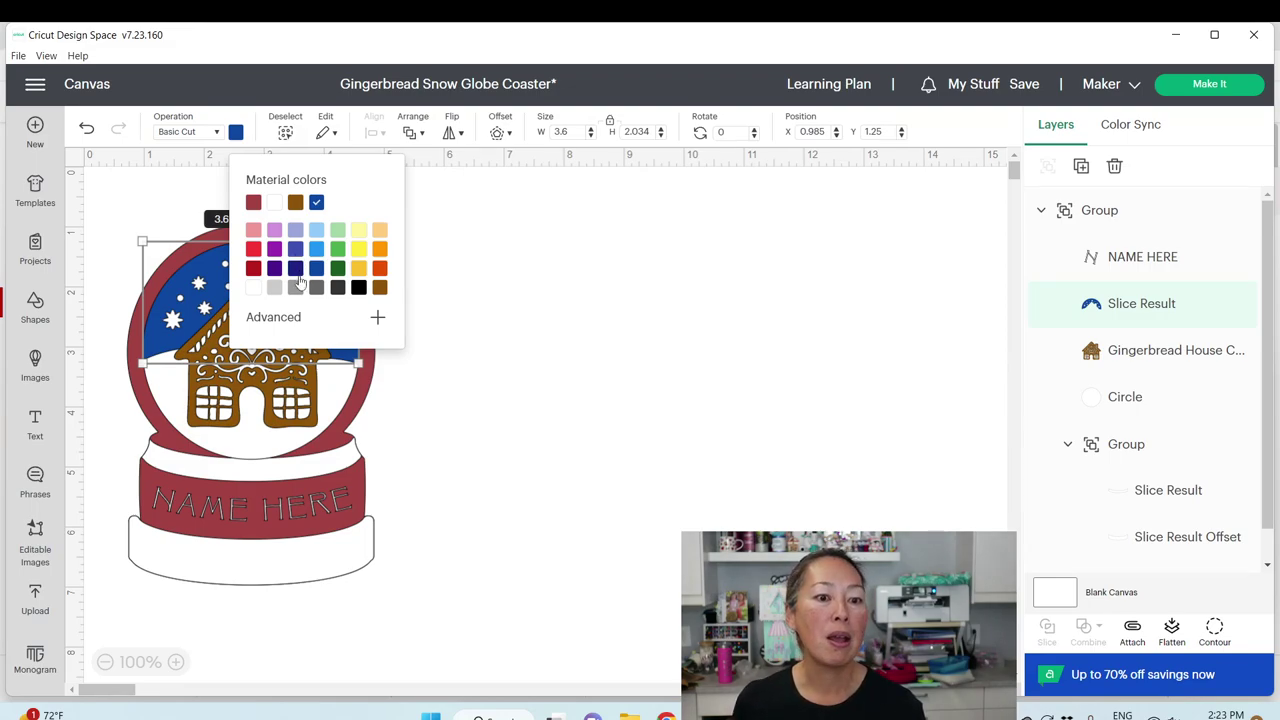
pyautogui.click(293, 318)
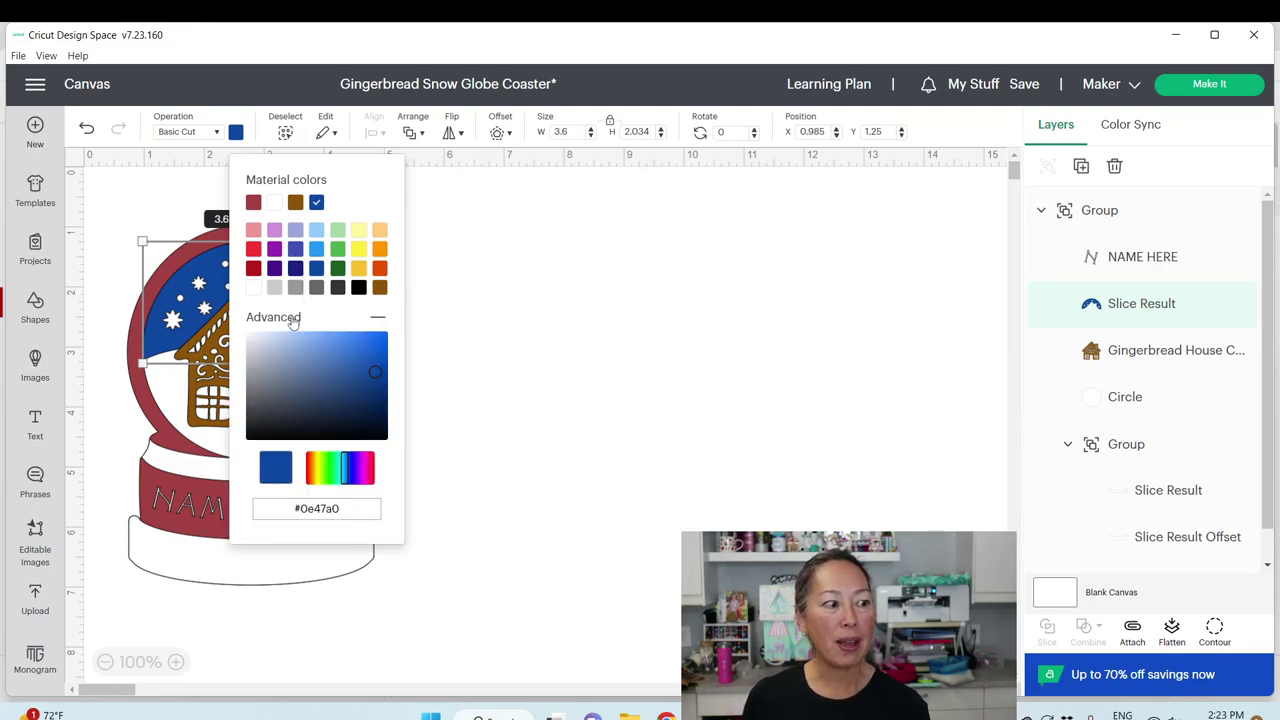
pyautogui.click(378, 402)
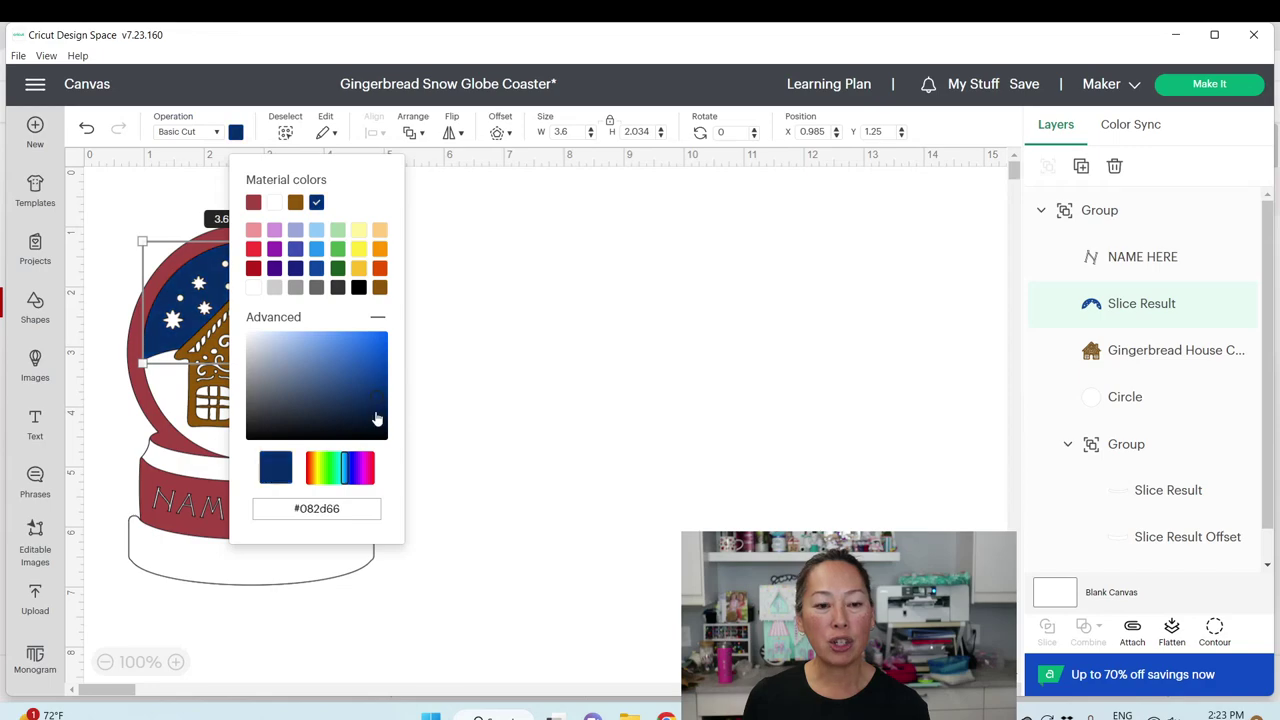
pyautogui.click(377, 418)
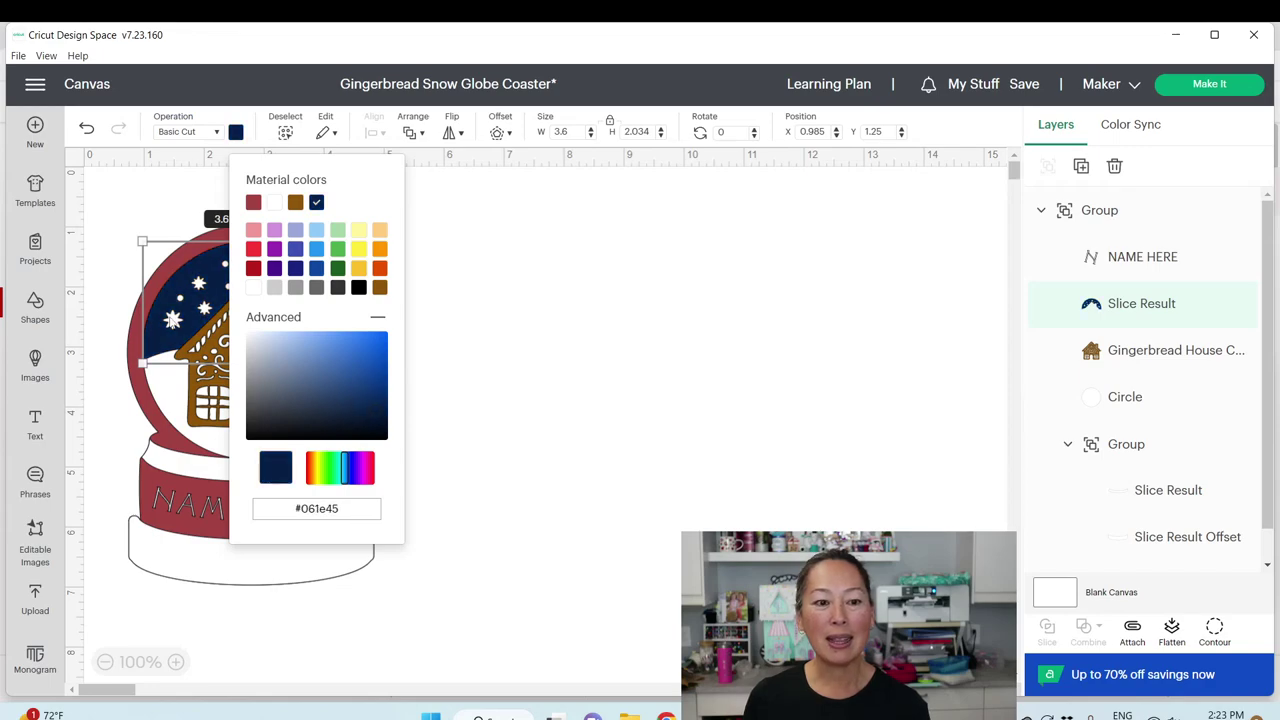
pyautogui.click(564, 350)
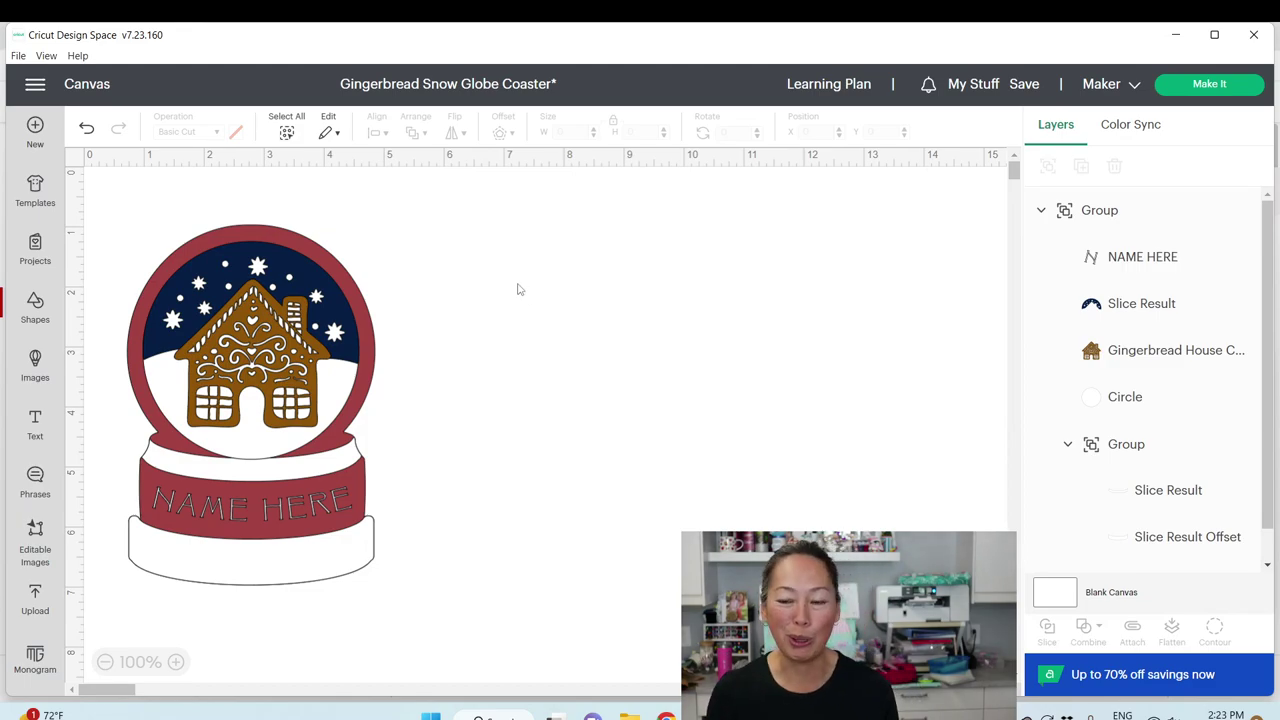
# Replace the NAME HERE text on the snow globe's base with the recipient's first name
pyautogui.click(1115, 262)
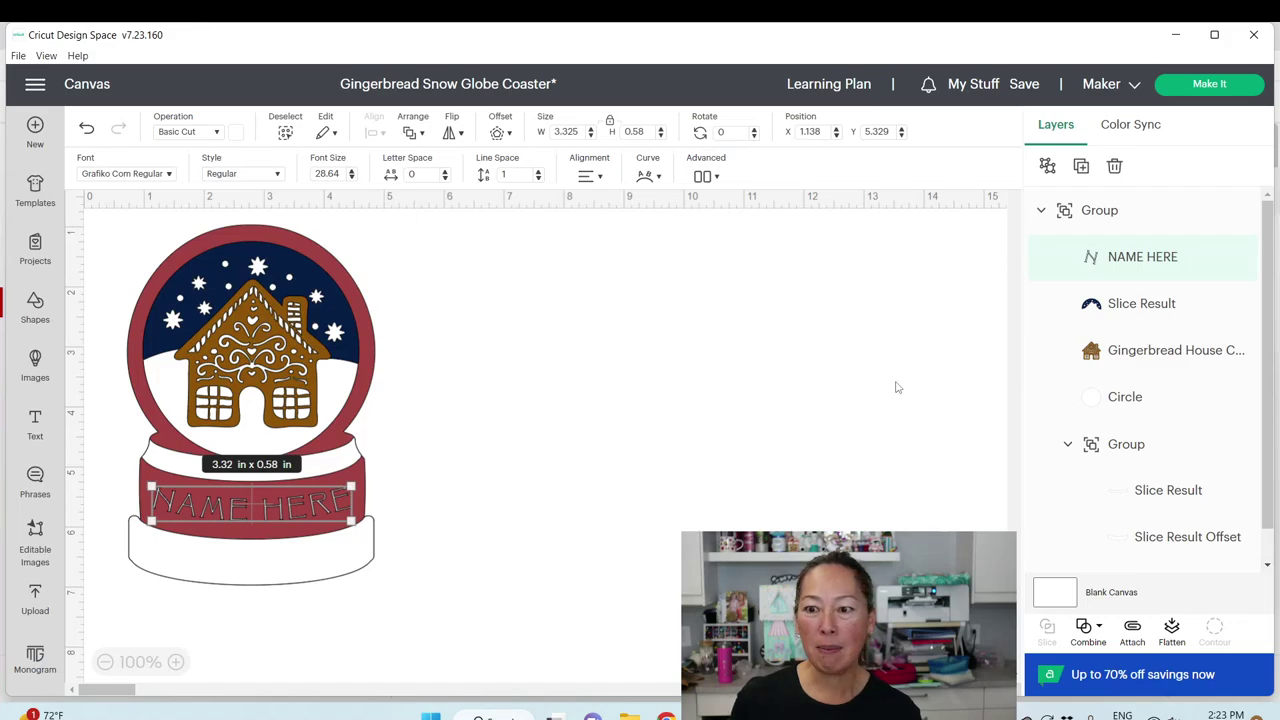
pyautogui.doubleClick(295, 510)
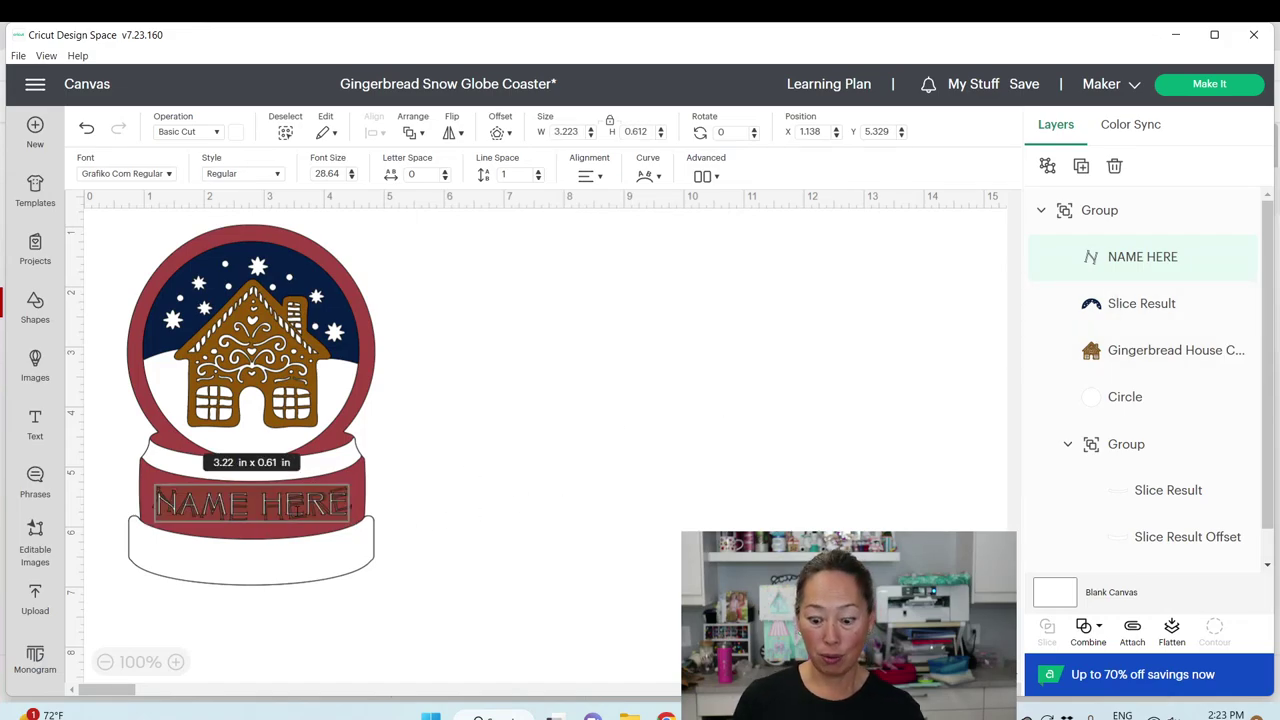
pyautogui.write('Charlotte')
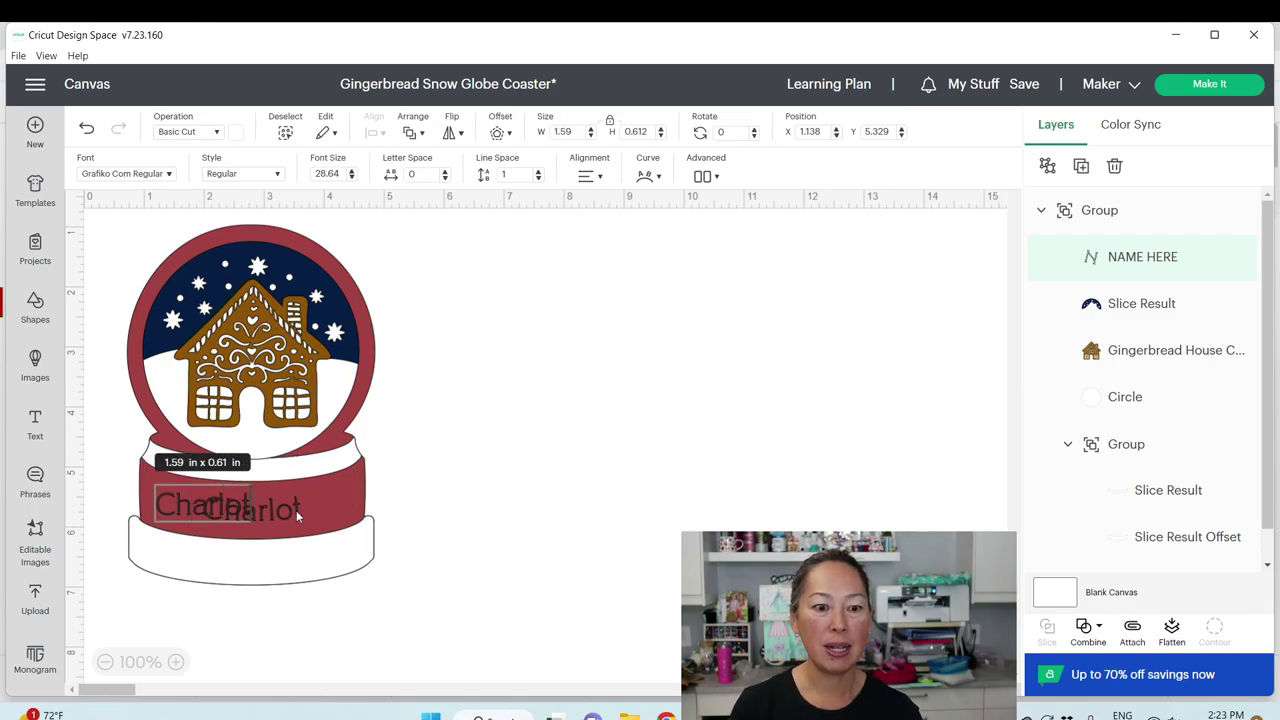
pyautogui.click(493, 445)
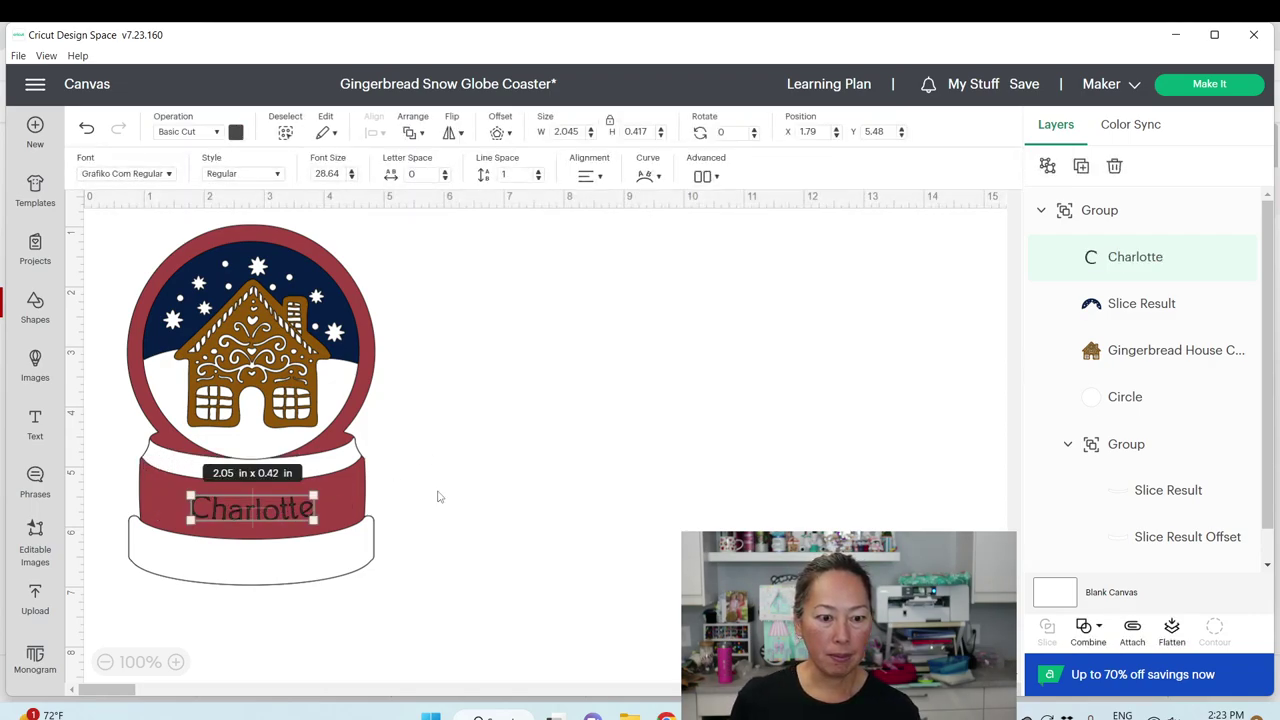
pyautogui.click(568, 488)
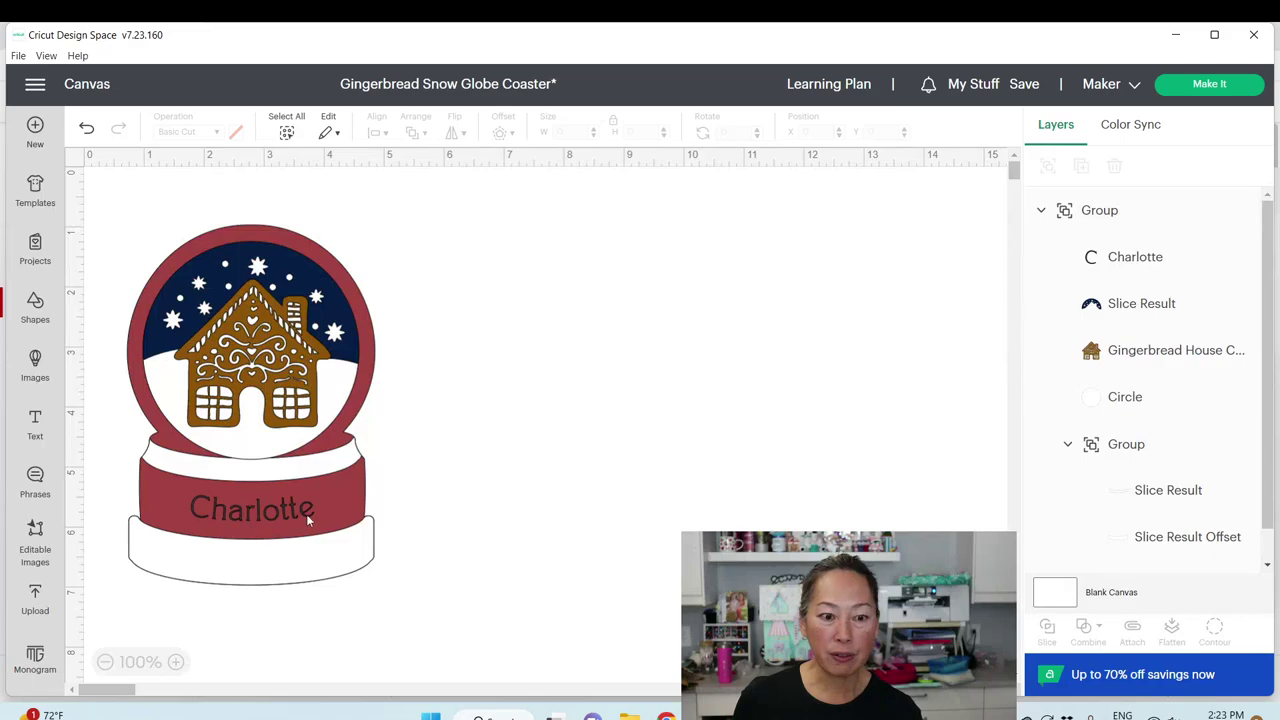
pyautogui.click(268, 514)
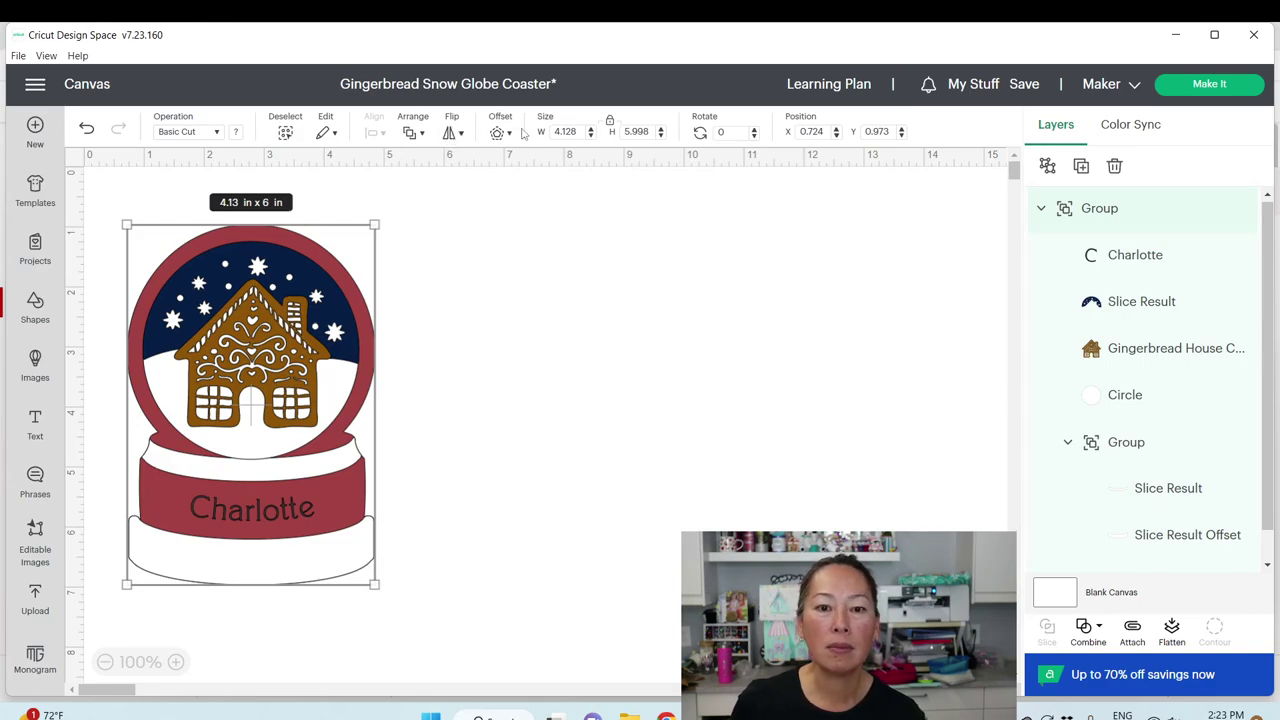
pyautogui.click(335, 133)
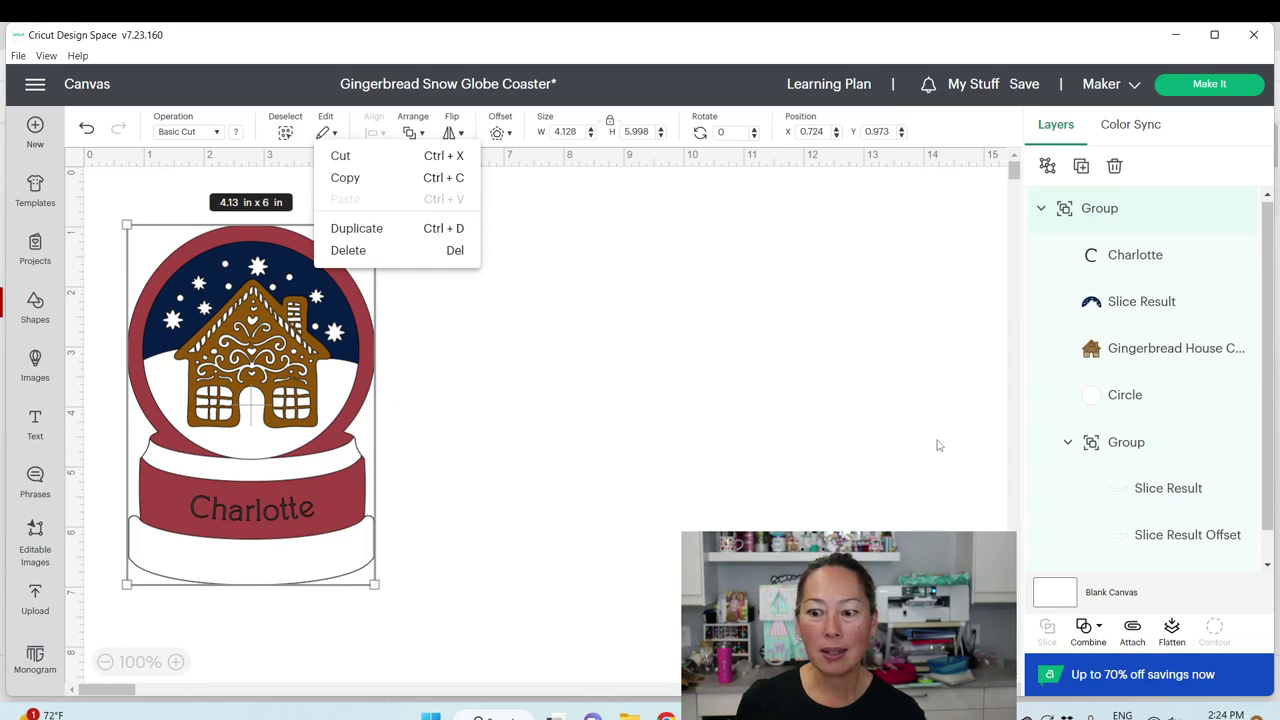
pyautogui.click(273, 510)
pyautogui.moveTo(273, 510); pyautogui.dragTo(261, 510)
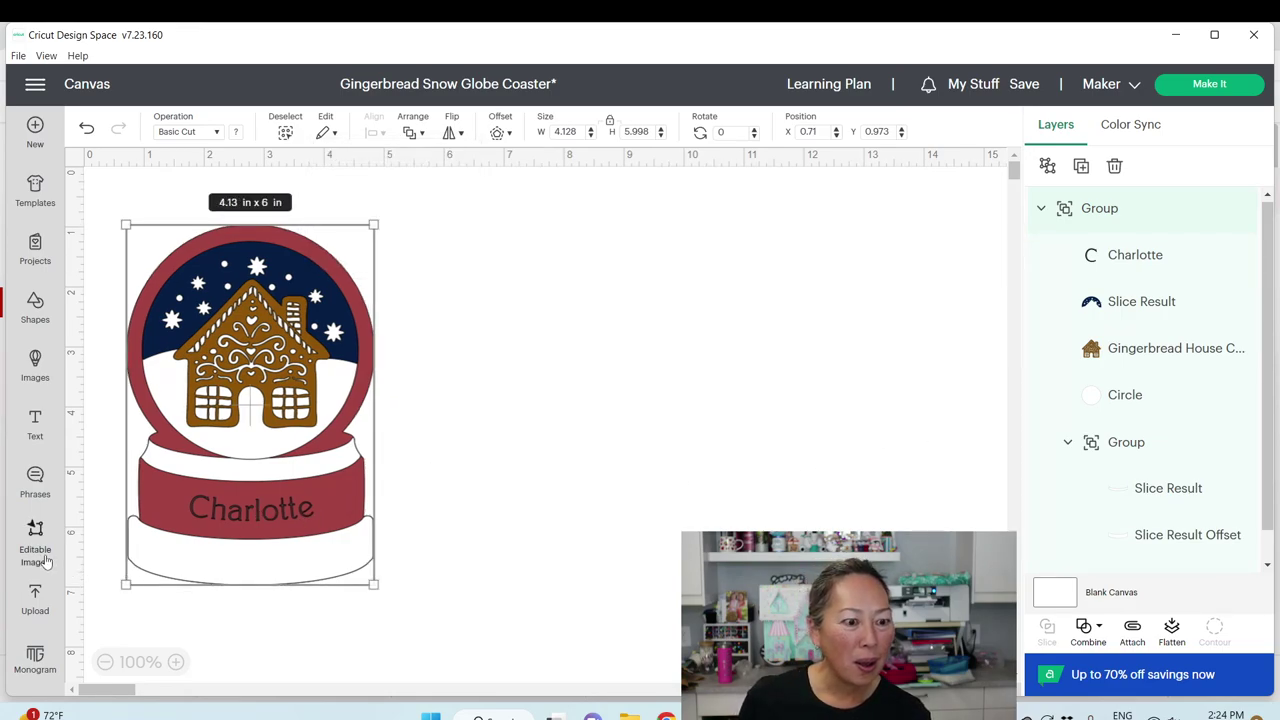
pyautogui.click(35, 425)
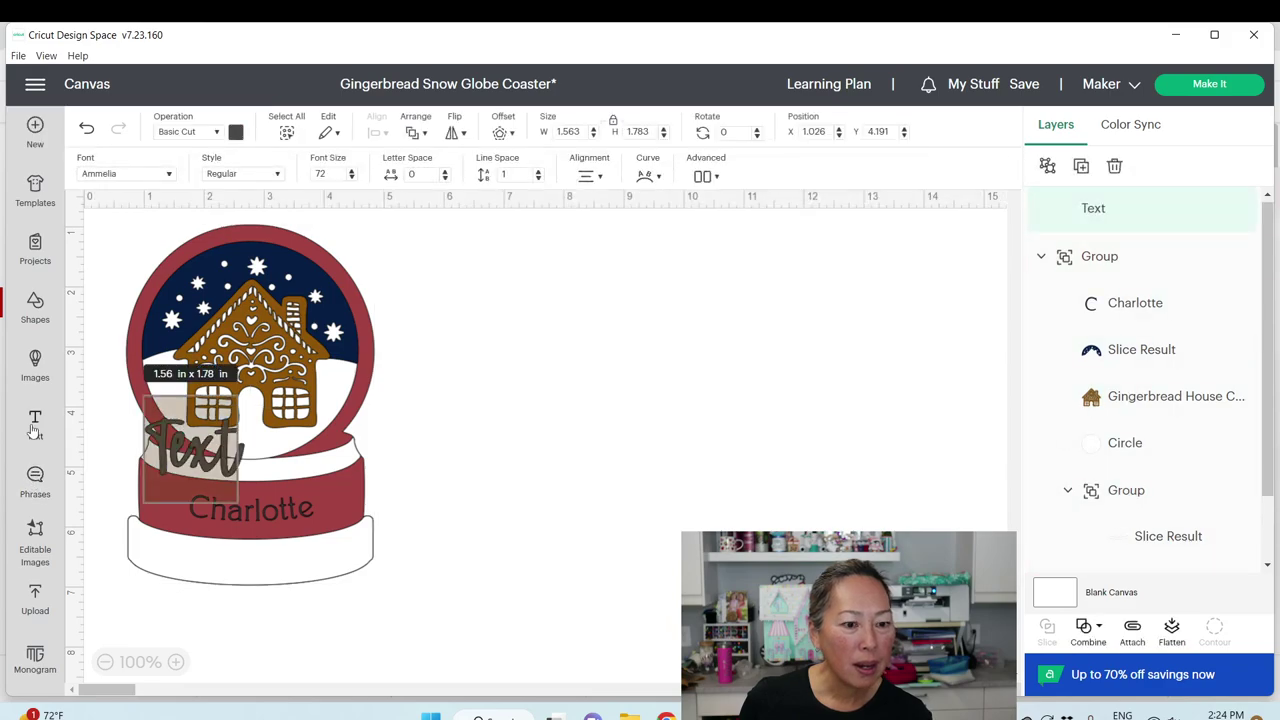
pyautogui.press('BackSpace')
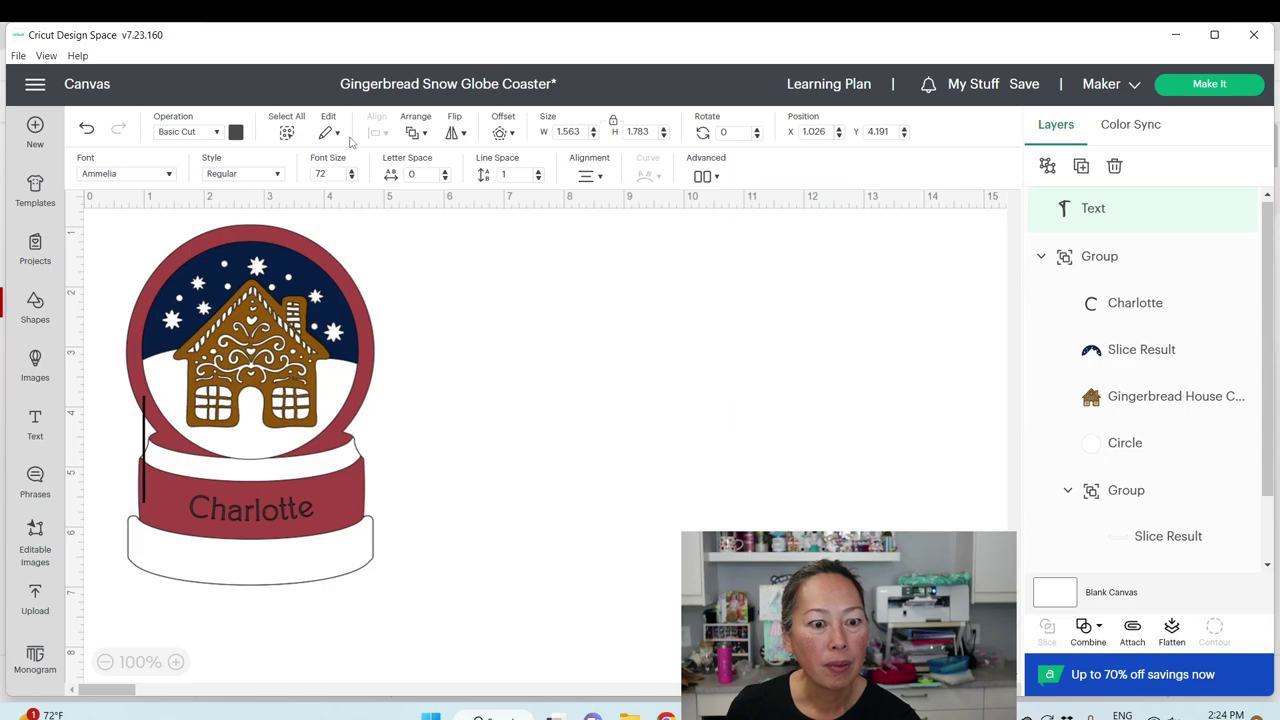
pyautogui.click(238, 510)
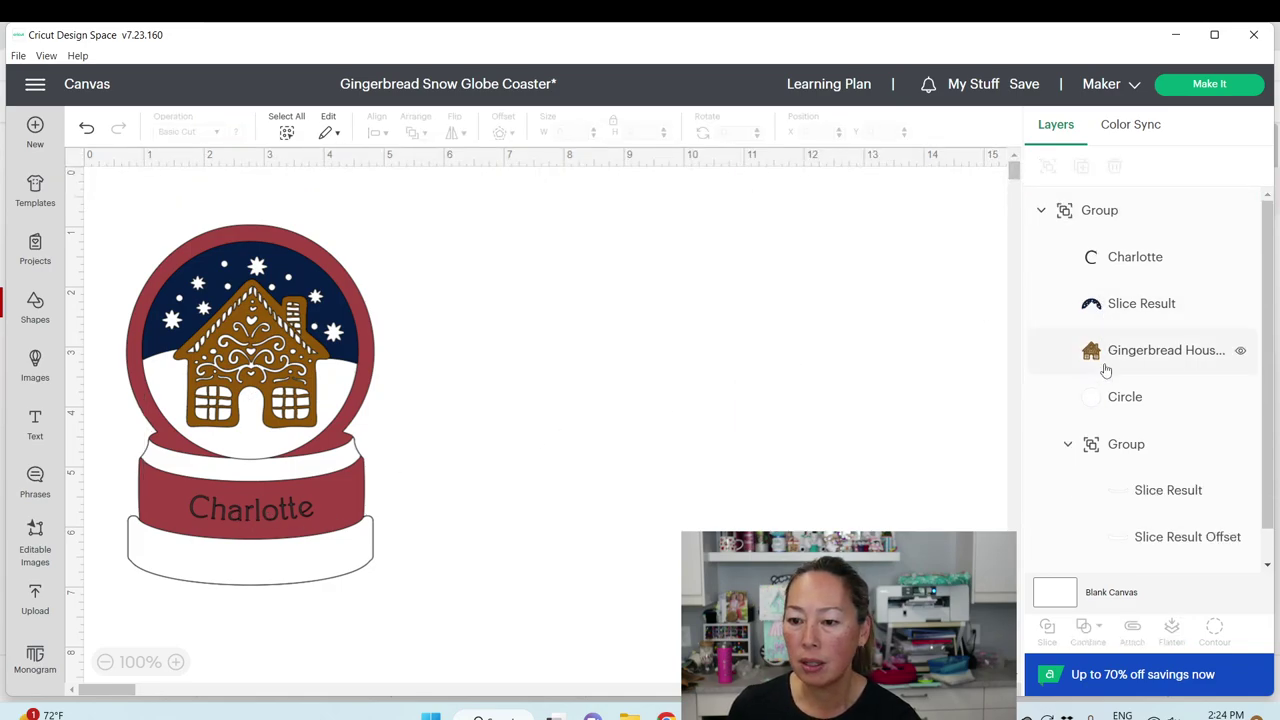
# Straighten the name text on the base by setting its curve diameter to 0
pyautogui.click(1117, 258)
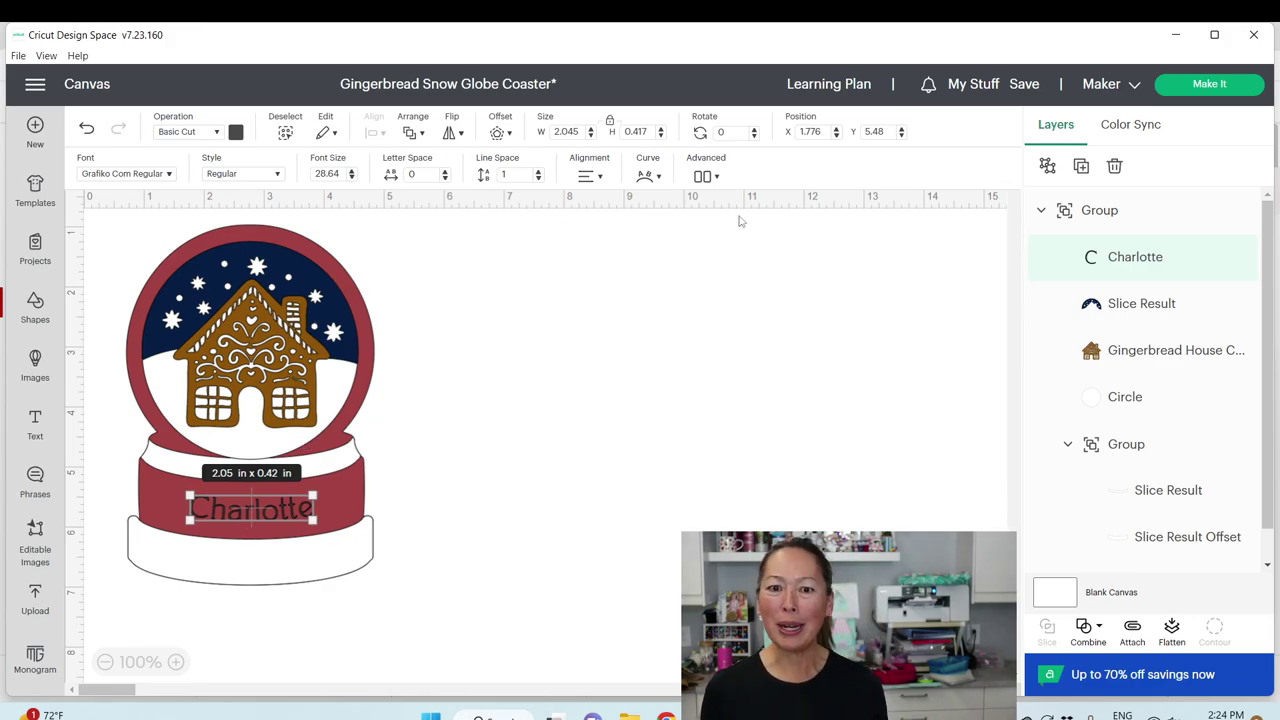
pyautogui.click(652, 178)
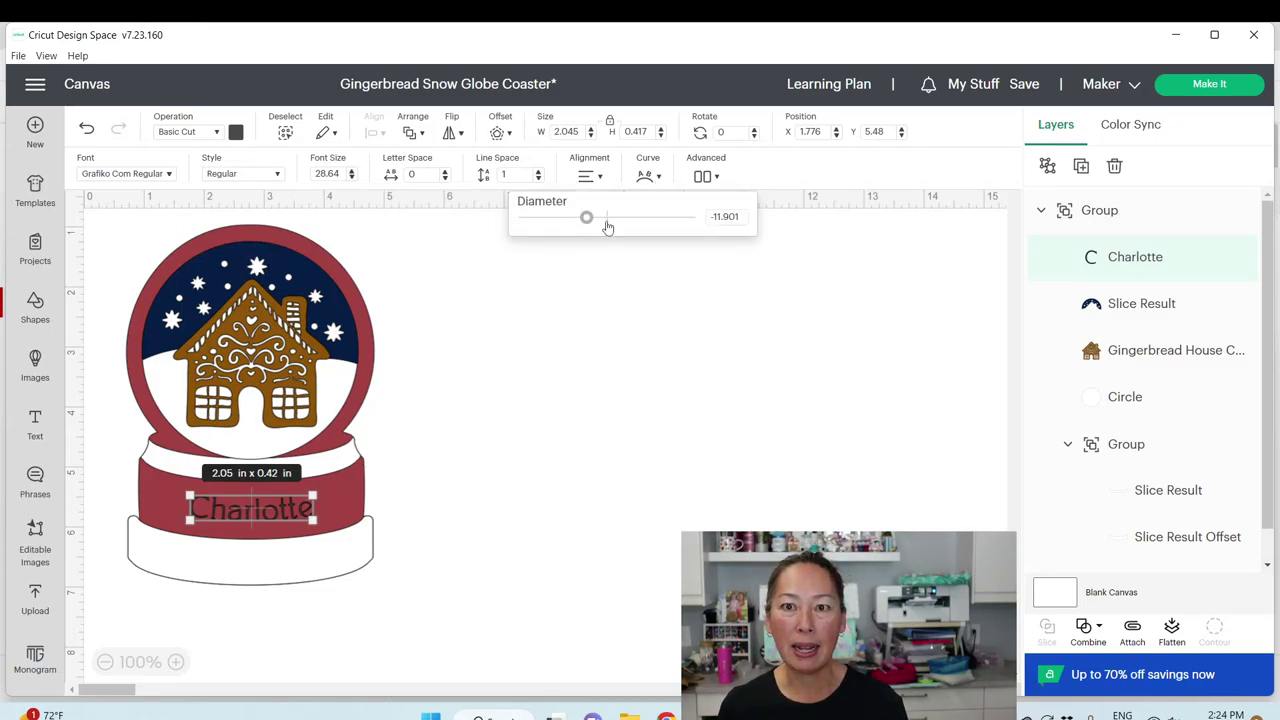
pyautogui.moveTo(587, 218); pyautogui.dragTo(601, 222)
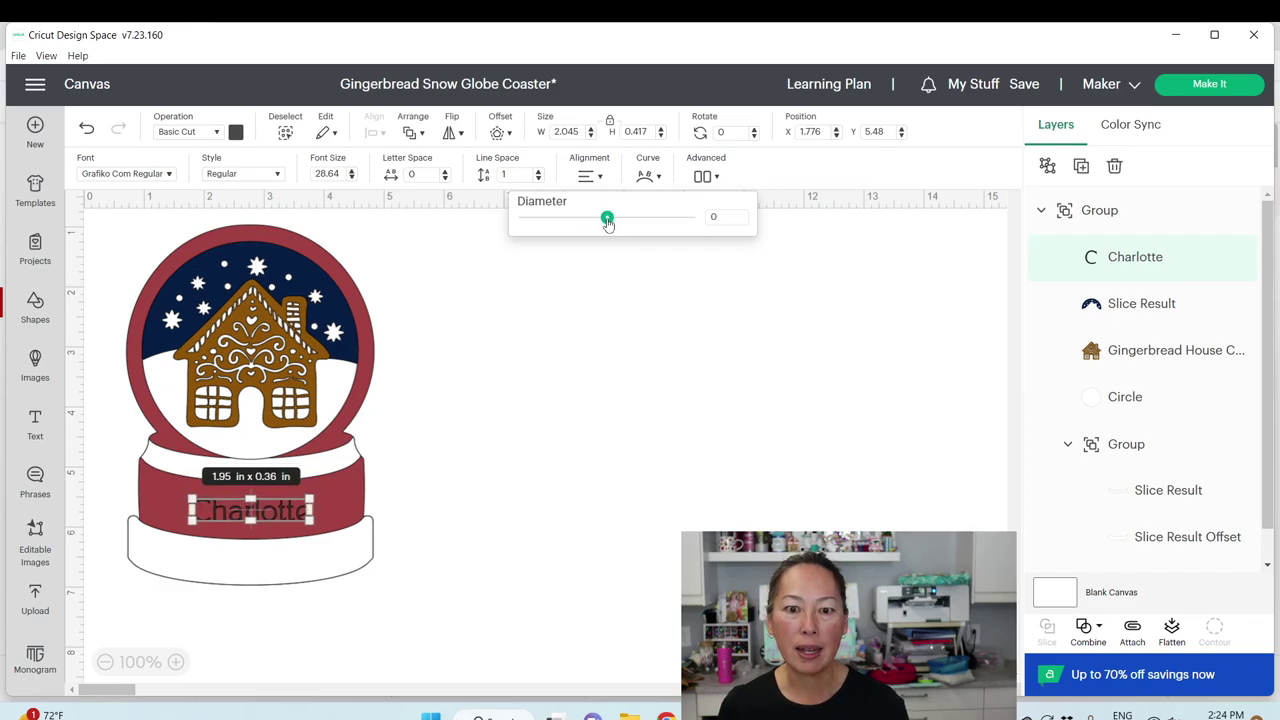
pyautogui.click(621, 392)
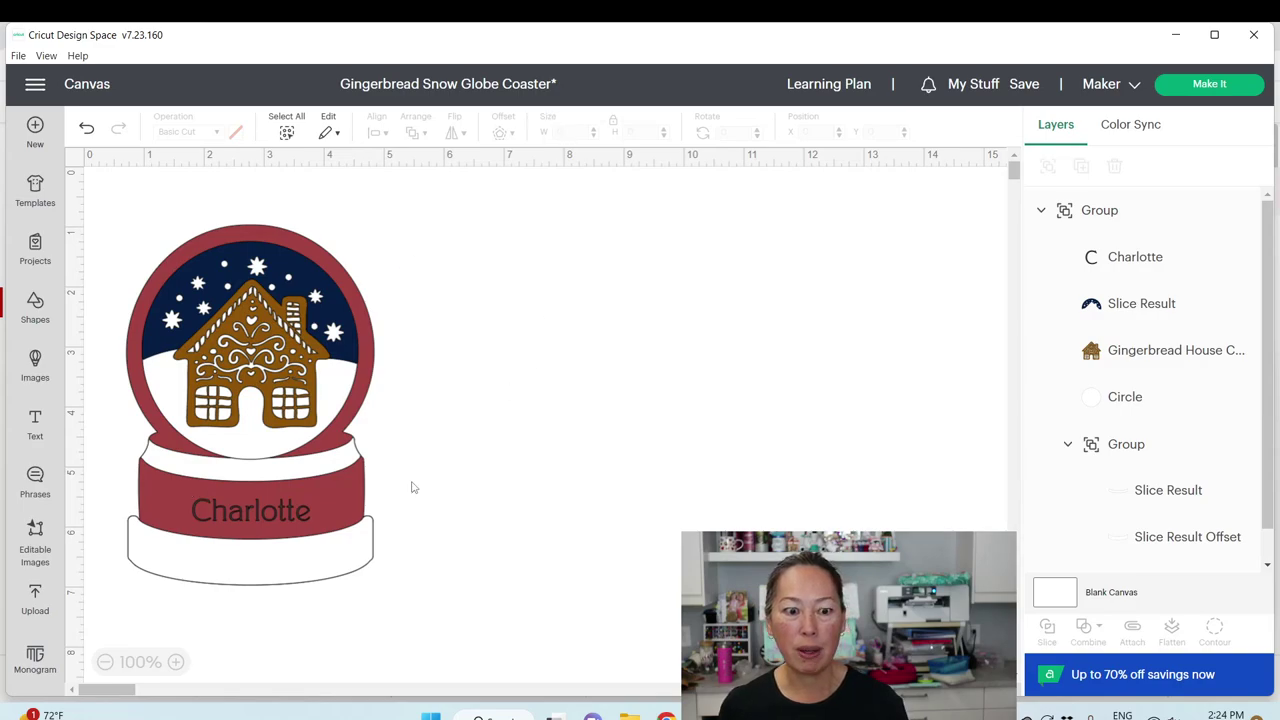
# Curve the name text to follow the base, setting the curve diameter to -8.612
pyautogui.click(224, 517)
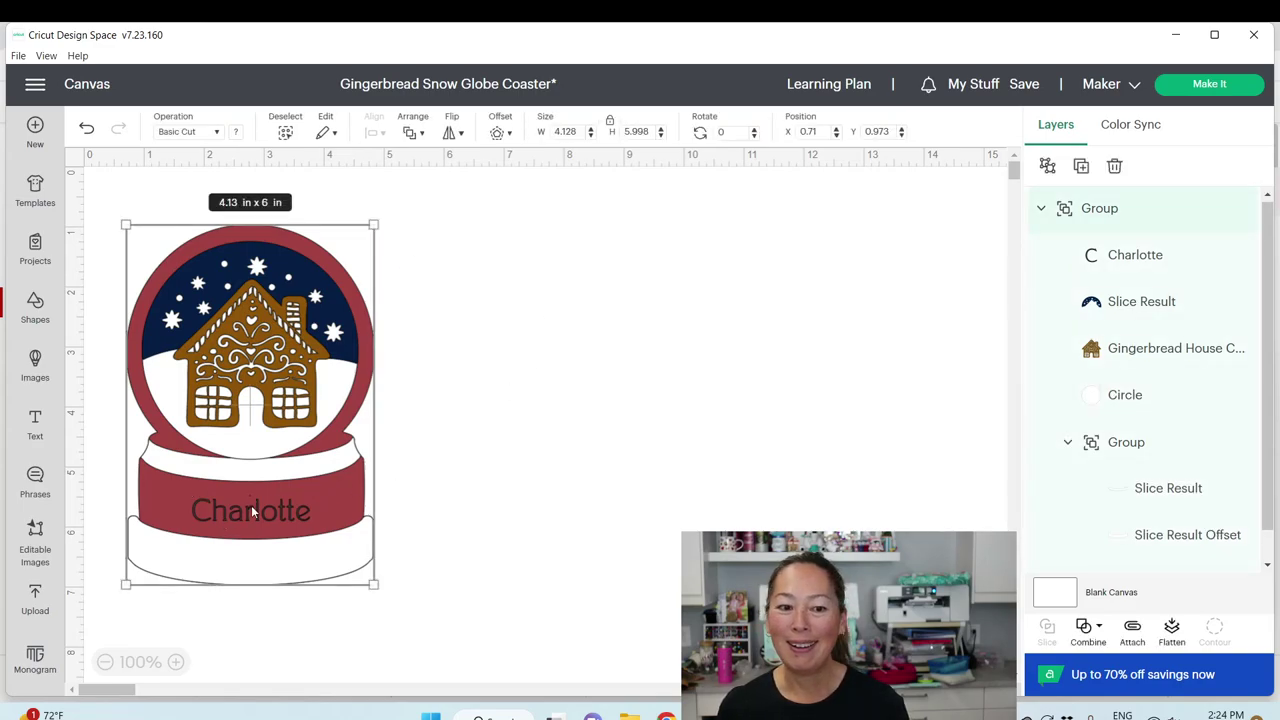
pyautogui.scroll(-1, 1135, 322)
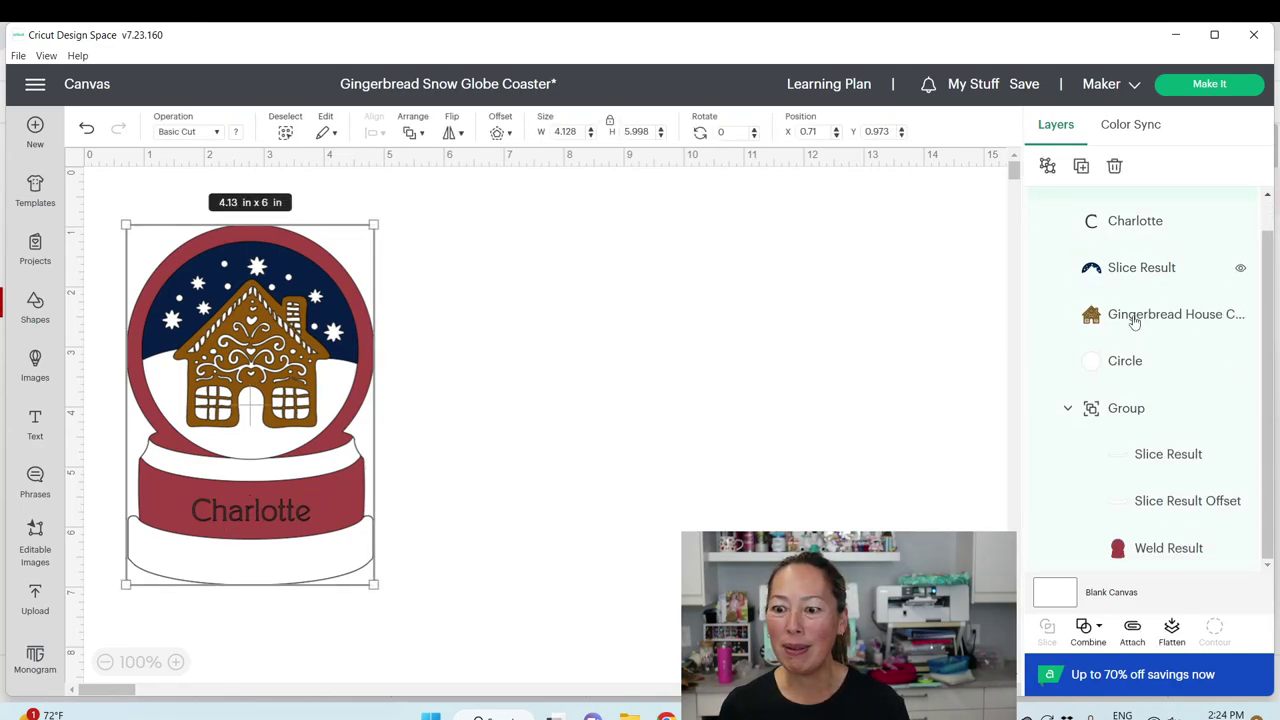
pyautogui.scroll(1, 1134, 320)
pyautogui.click(1133, 258)
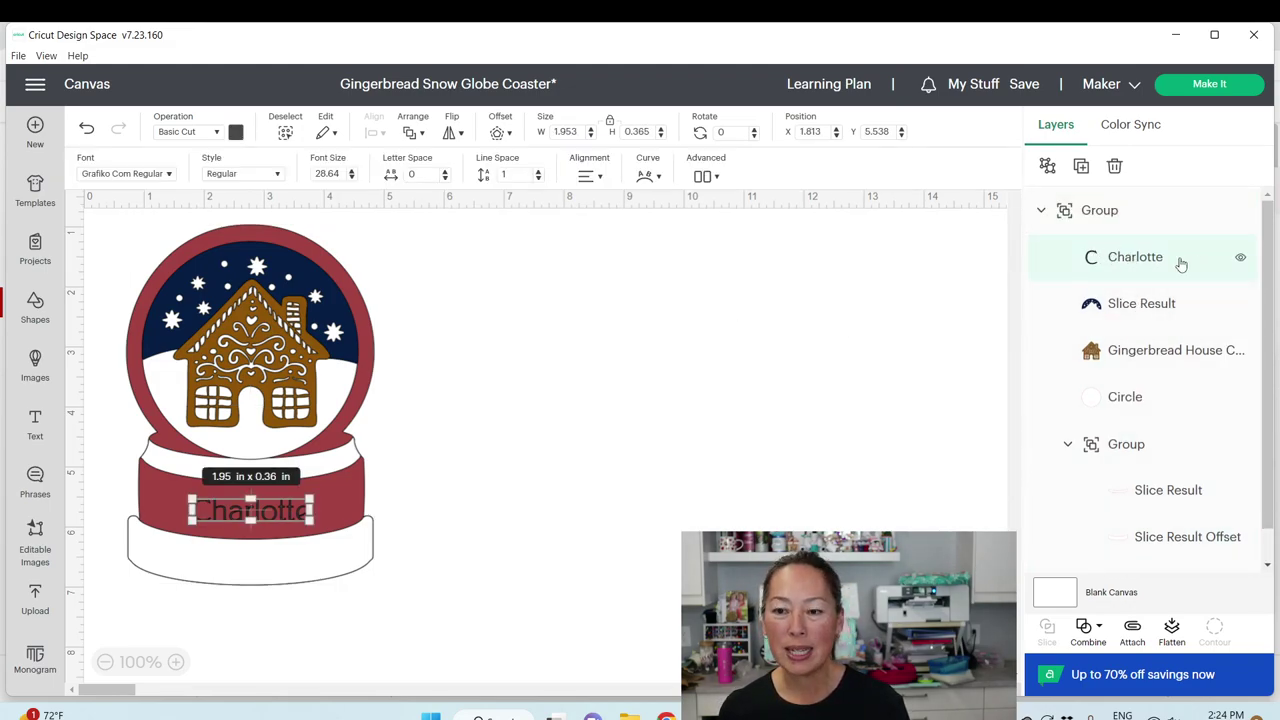
pyautogui.click(650, 177)
pyautogui.moveTo(606, 222); pyautogui.dragTo(582, 233)
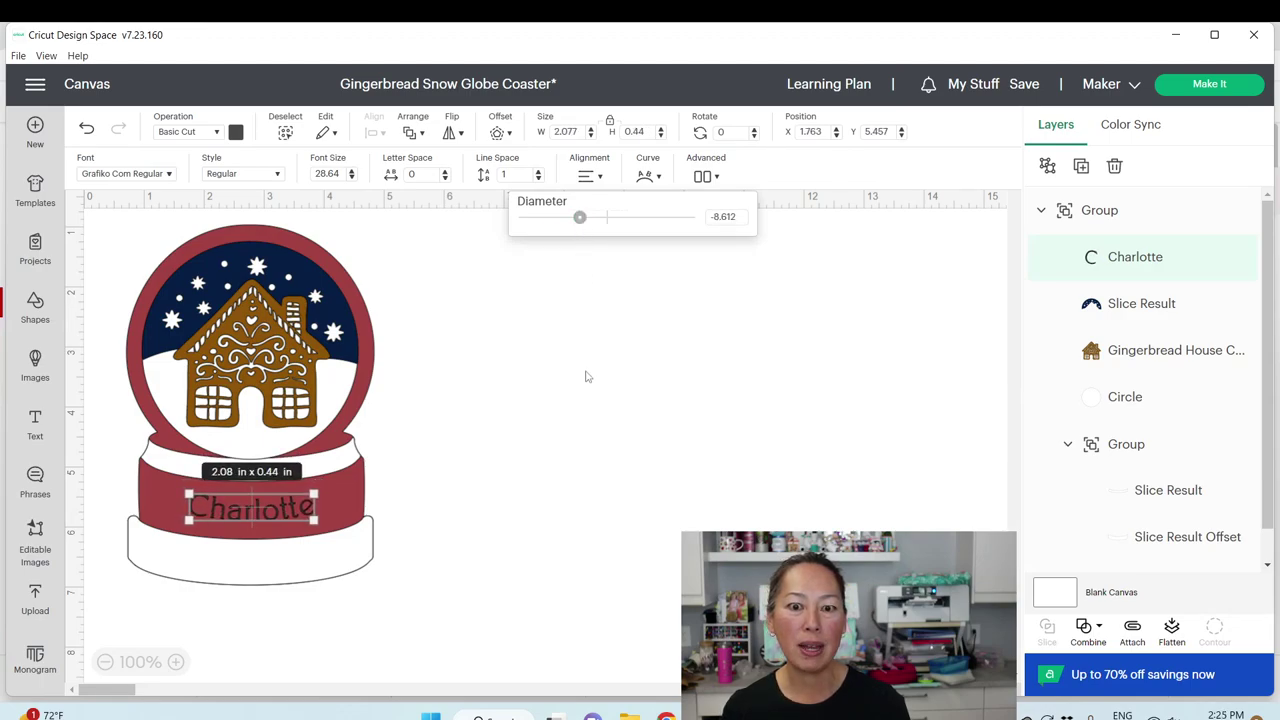
pyautogui.click(587, 376)
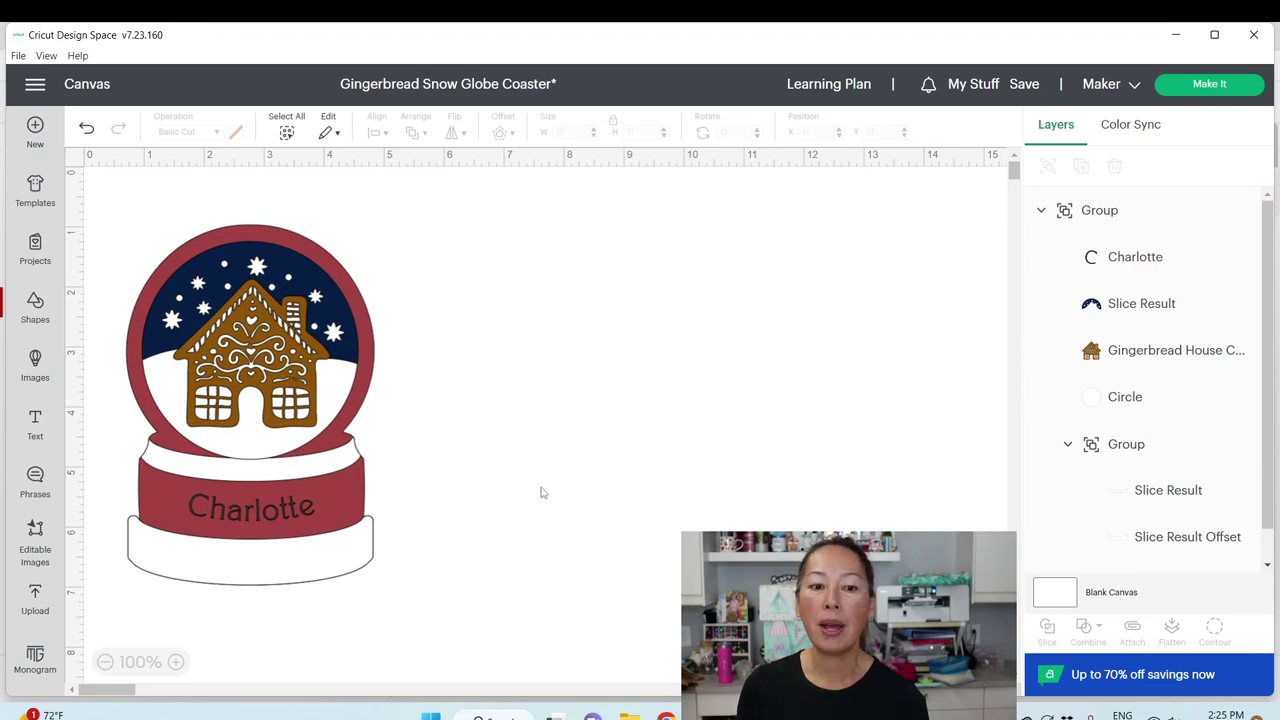
# Ungroup the snow globe's outer group and select the name text layer on its own
pyautogui.click(262, 517)
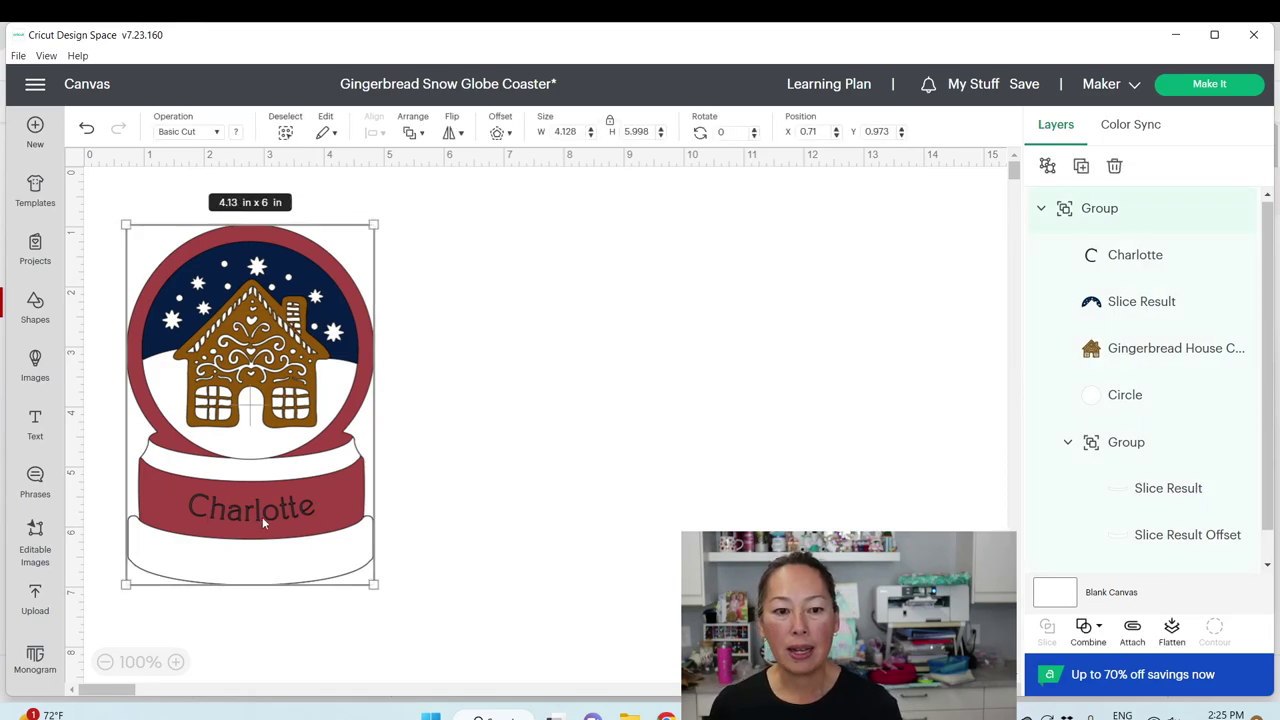
pyautogui.click(1114, 252)
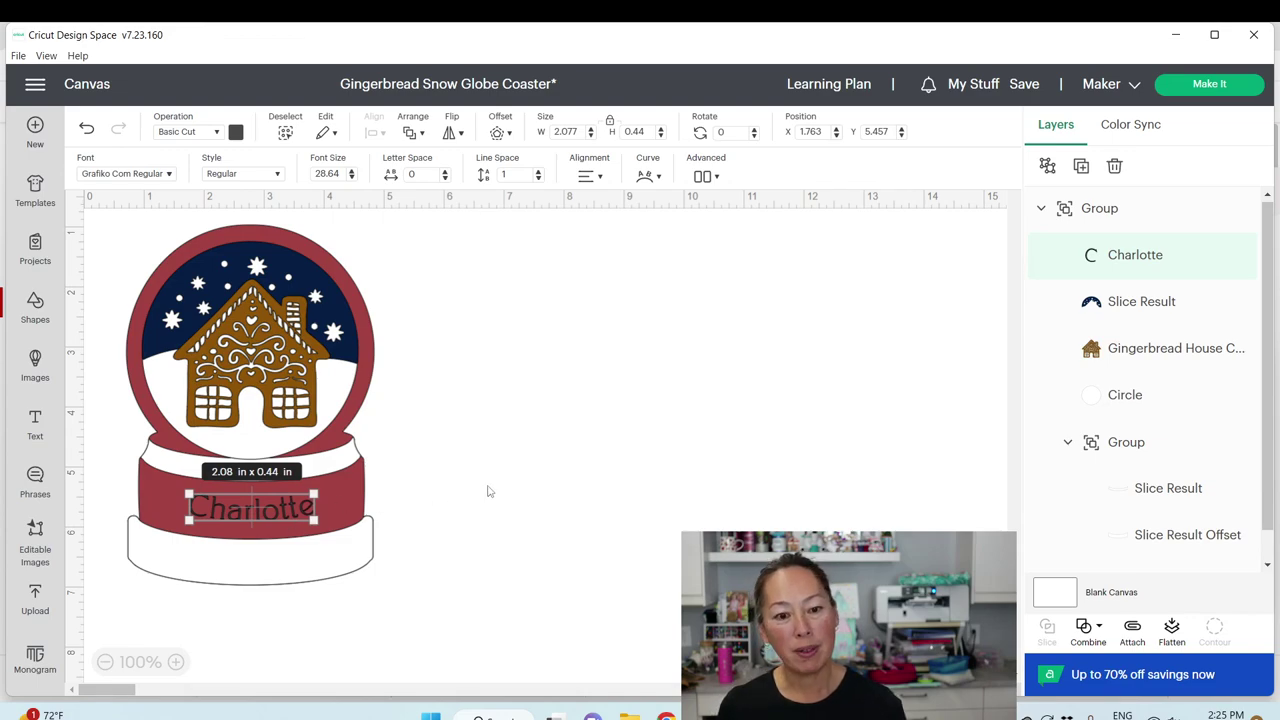
pyautogui.click(391, 511)
pyautogui.click(307, 366)
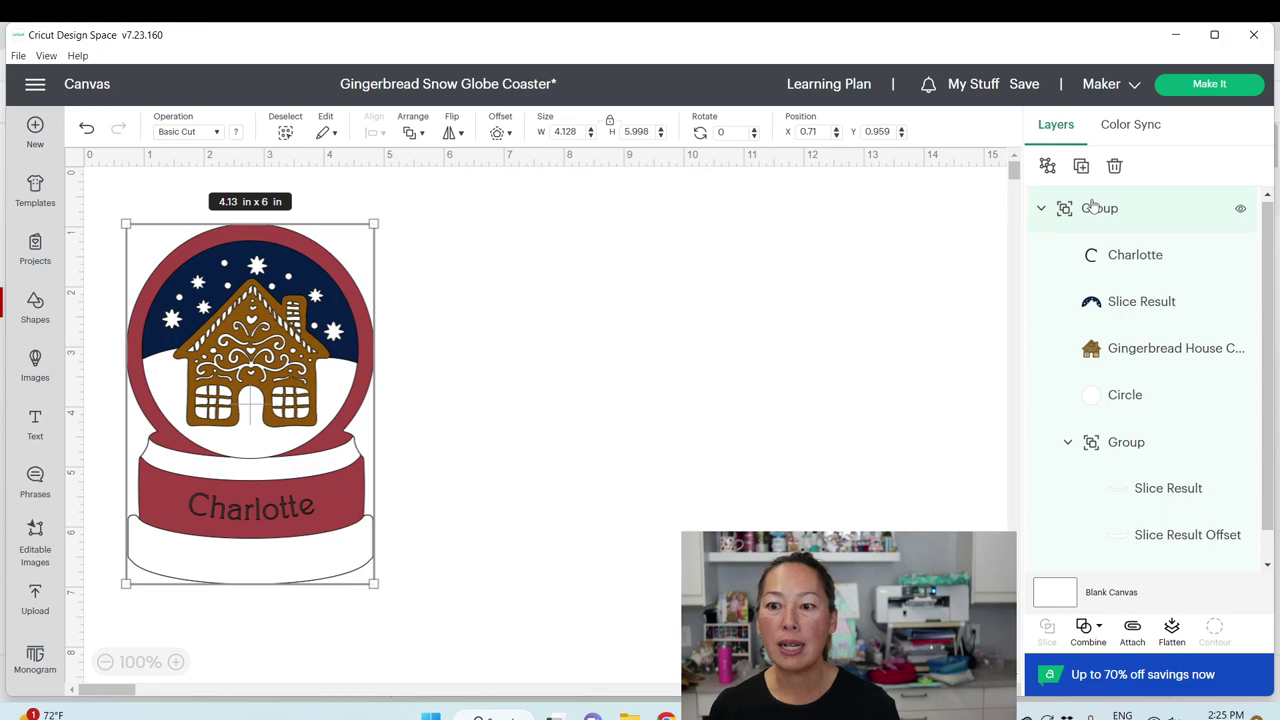
pyautogui.click(1047, 166)
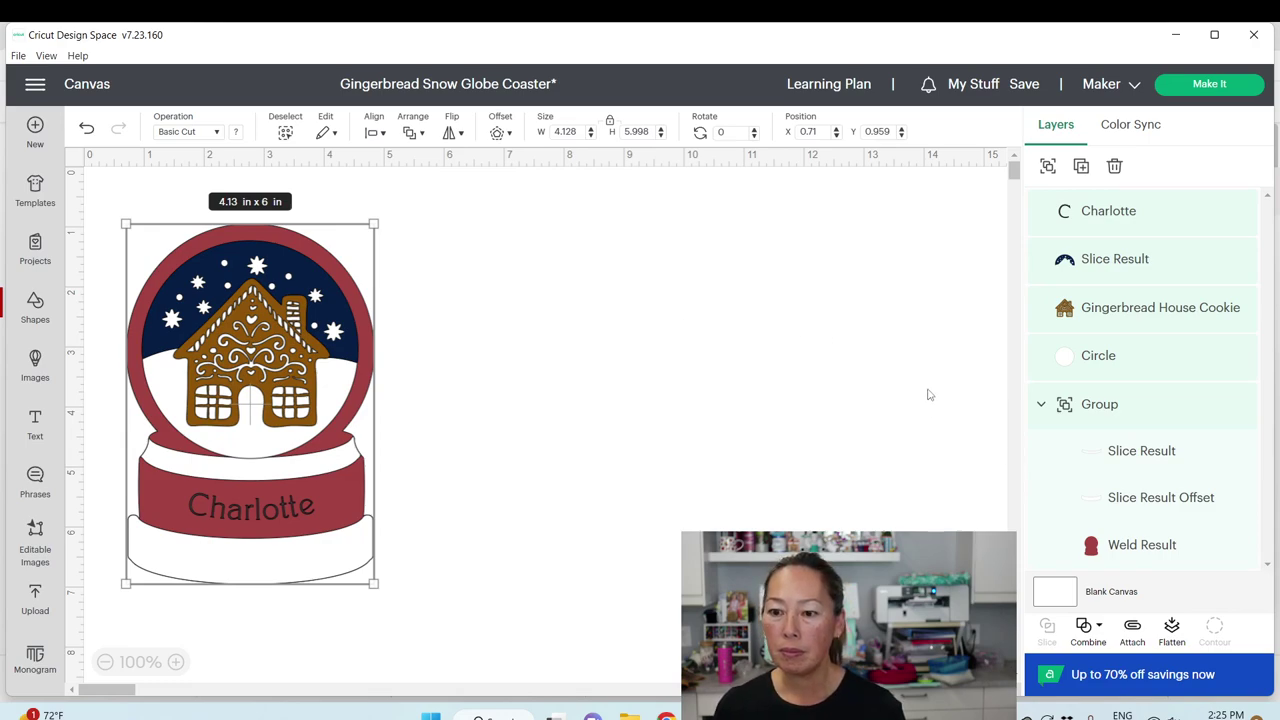
pyautogui.click(1150, 412)
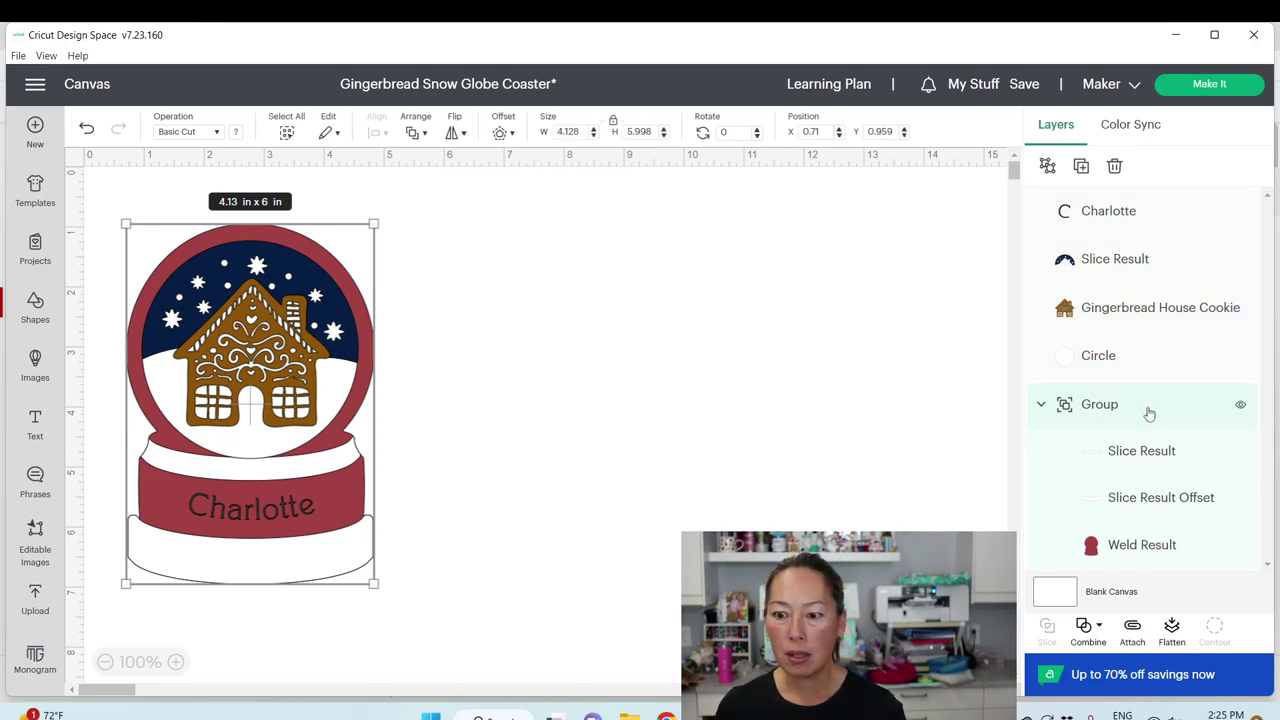
pyautogui.click(1094, 213)
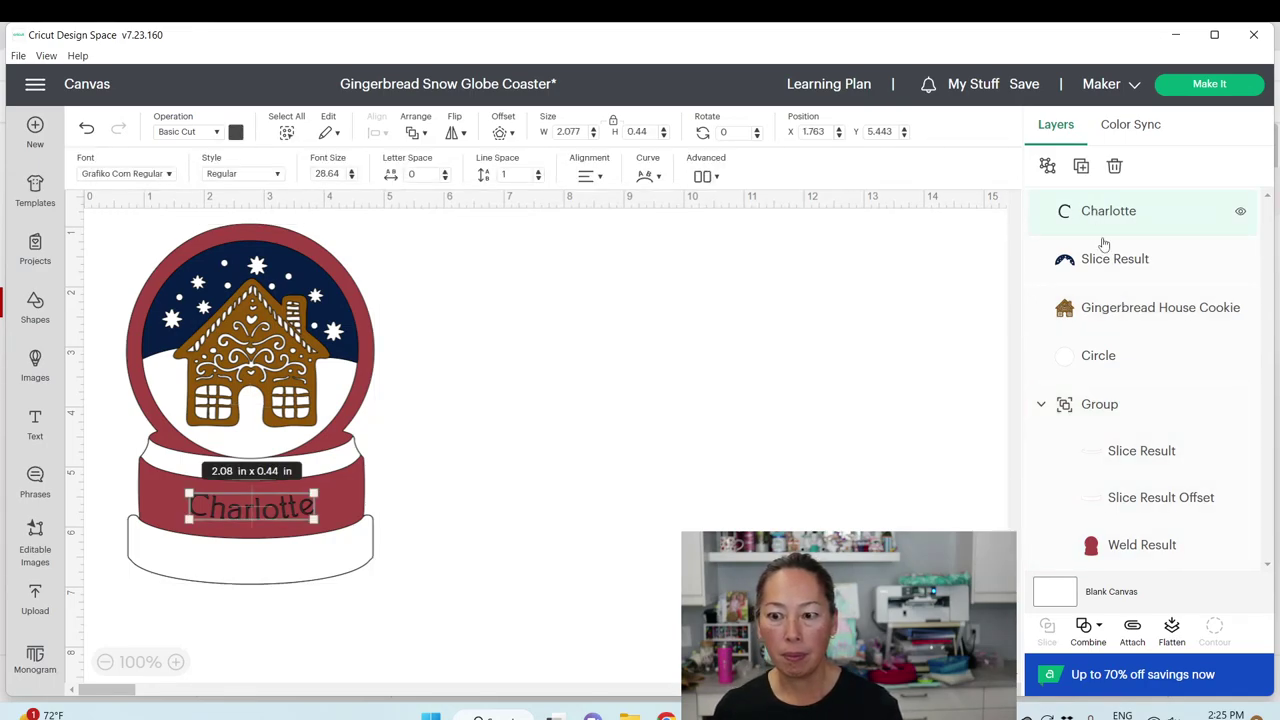
# Slice the name text out of the red Weld Result shape and move the cut red shape beside the snow globe
pyautogui.click(1135, 548)
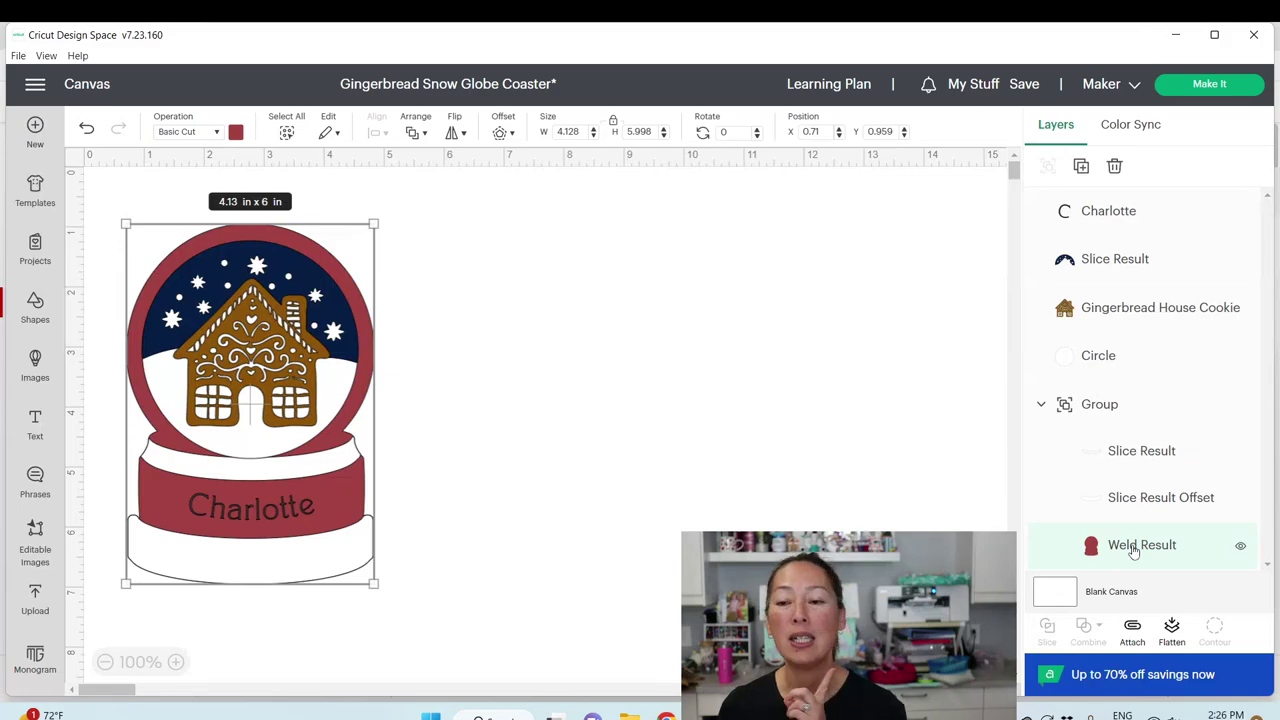
pyautogui.click(1078, 226)
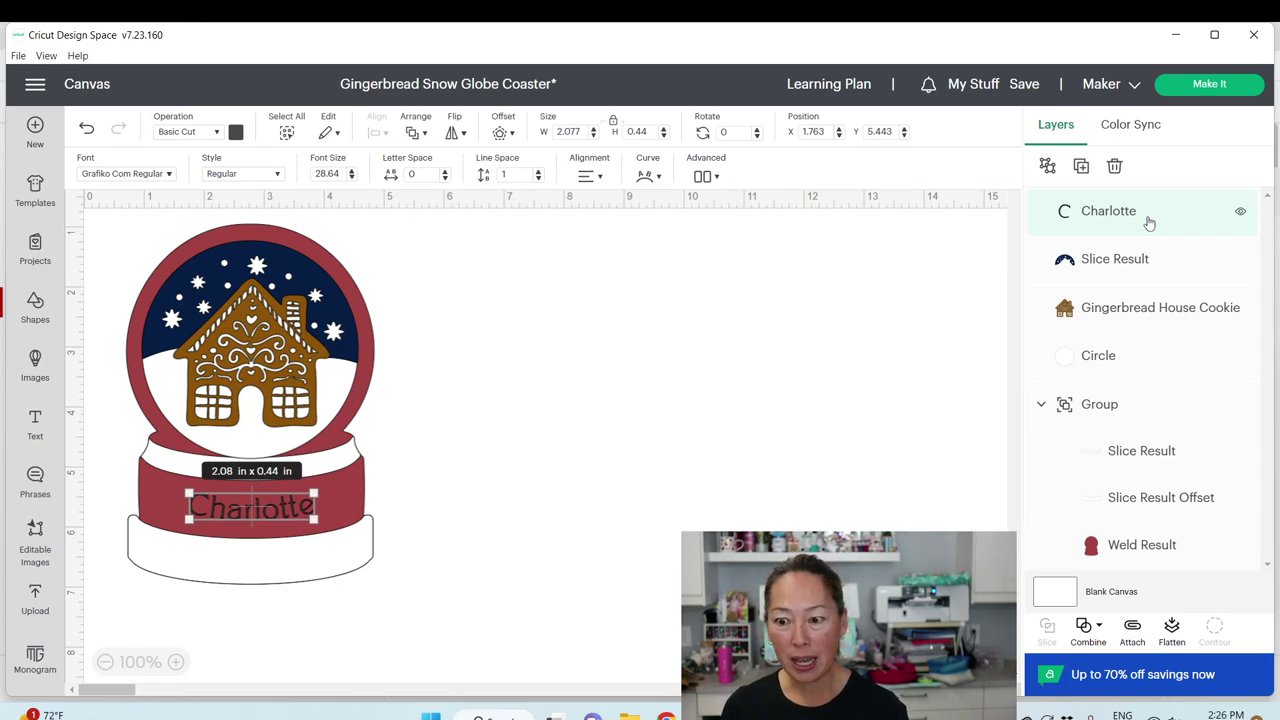
pyautogui.keyDown('shift'); pyautogui.click(1143, 550); pyautogui.keyUp('shift')
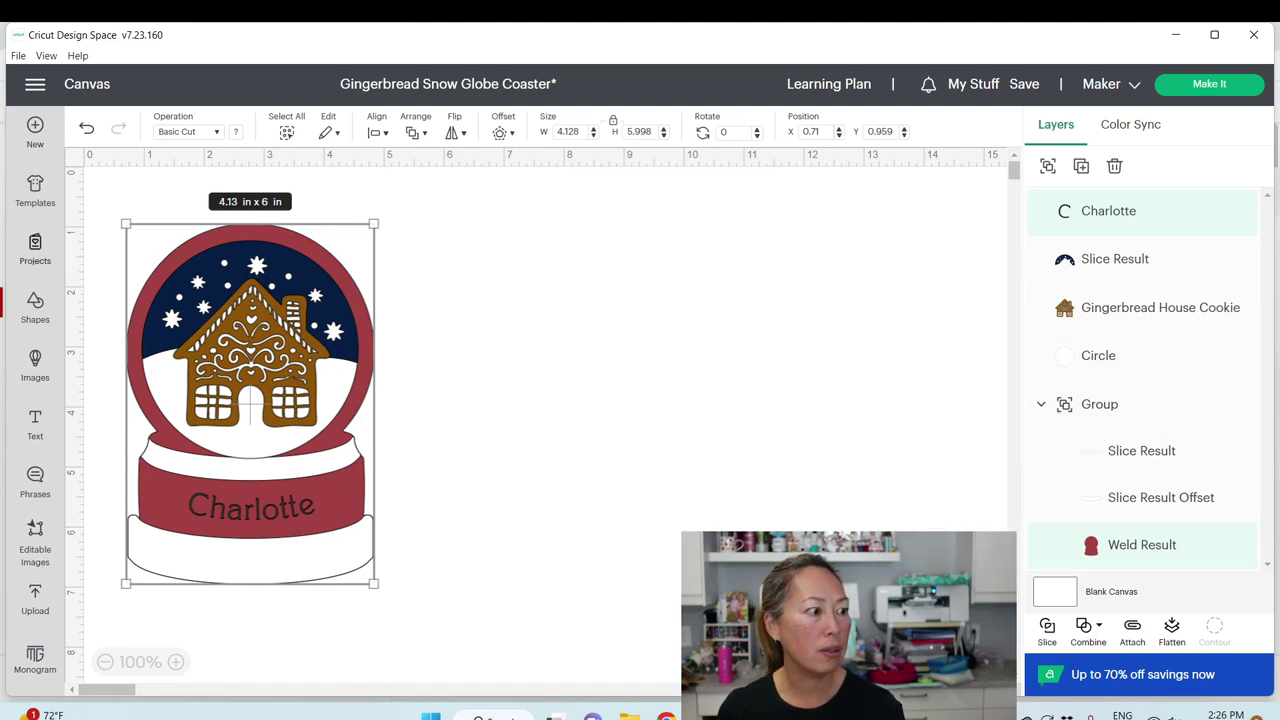
pyautogui.click(1215, 36)
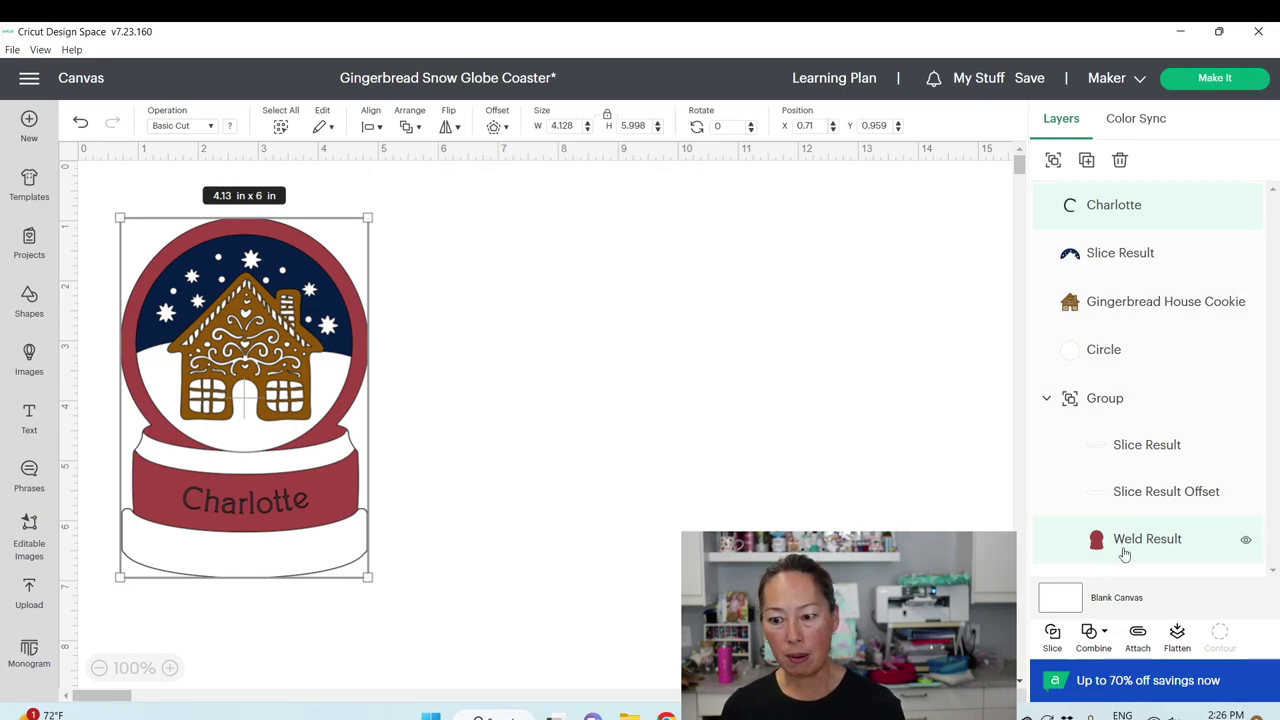
pyautogui.click(1052, 638)
pyautogui.moveTo(248, 297); pyautogui.dragTo(624, 259)
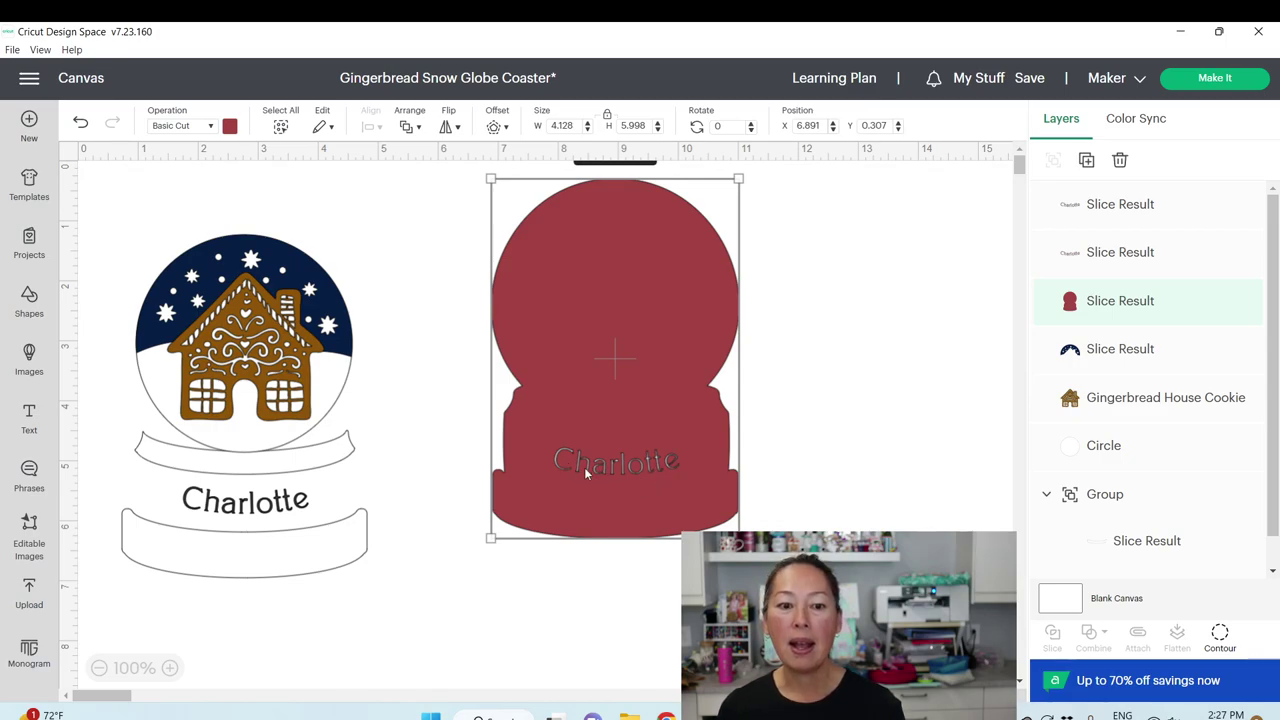
pyautogui.moveTo(645, 296); pyautogui.dragTo(640, 341)
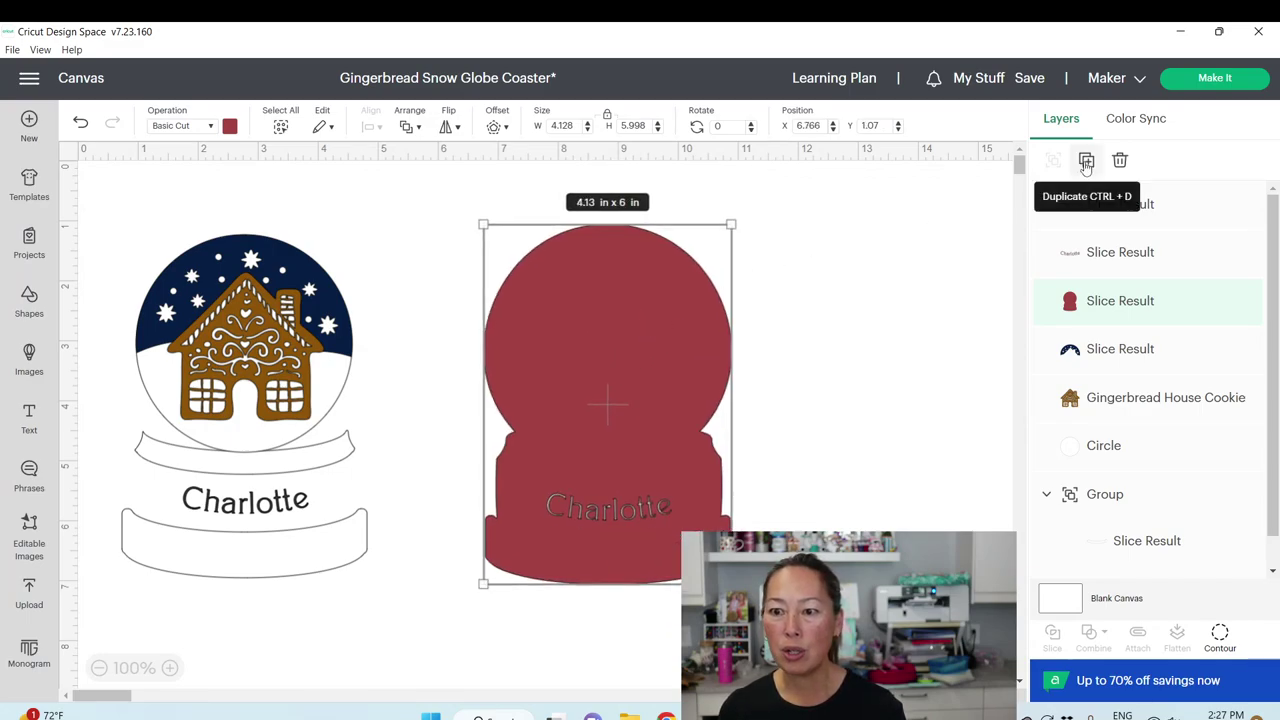
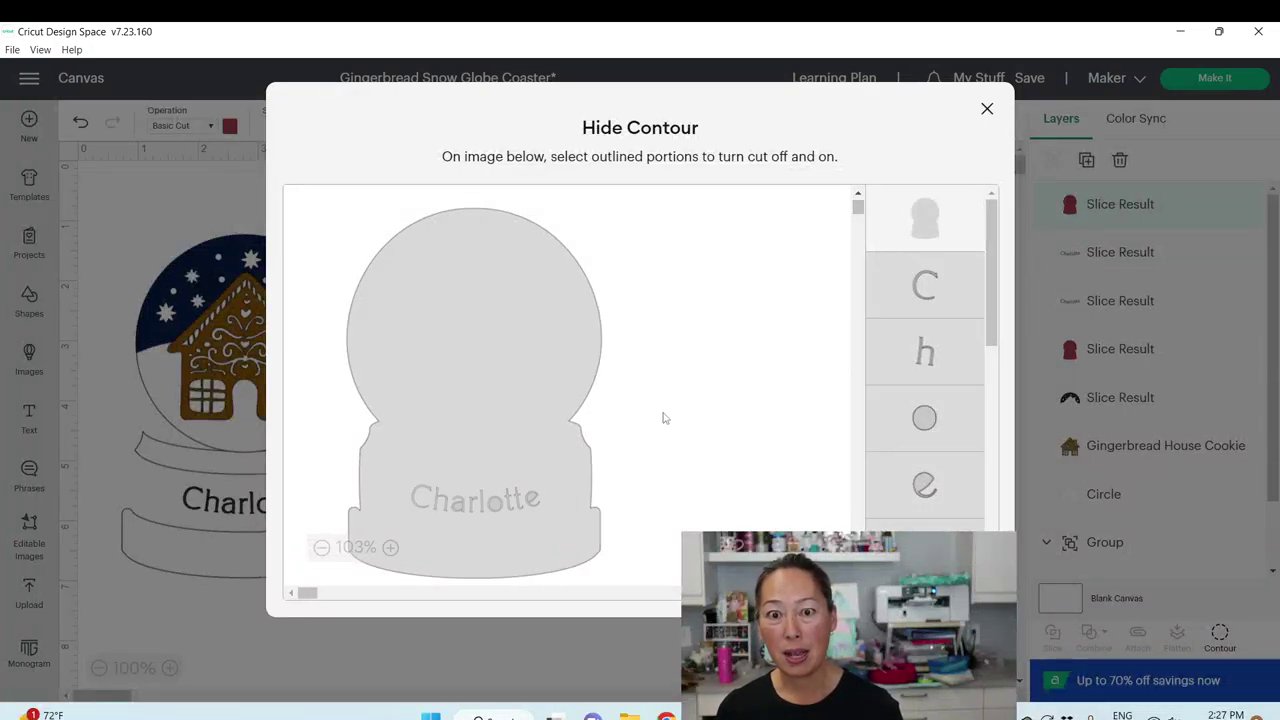
# Duplicate the red shape with the copy's name letters hidden by Contour, and recolor the copy light blue (#90caf8)
pyautogui.click(987, 108)
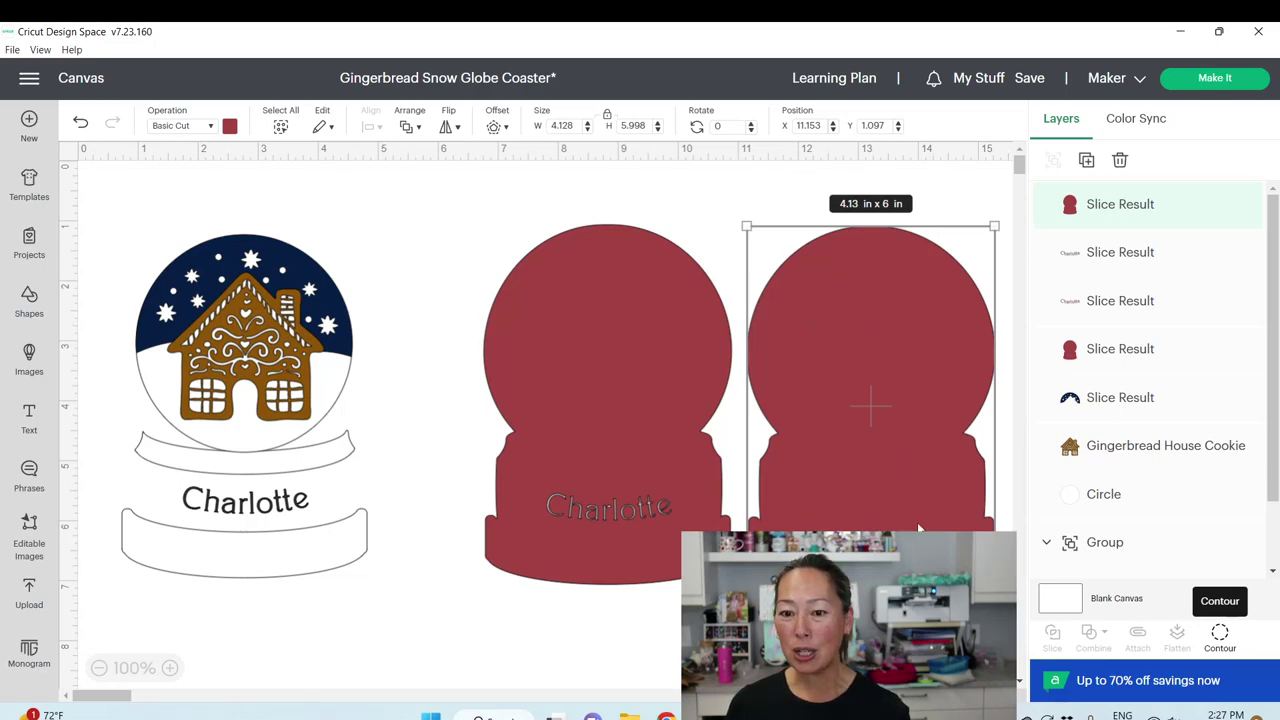
pyautogui.click(229, 126)
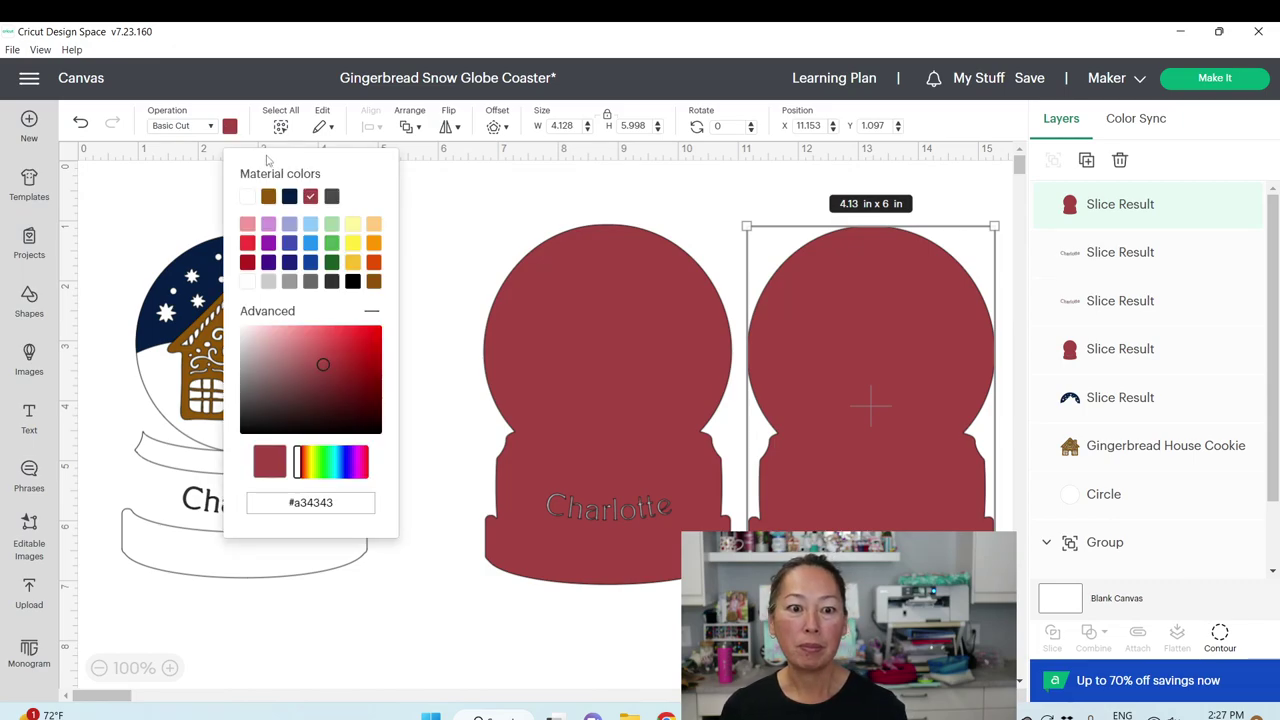
pyautogui.click(311, 223)
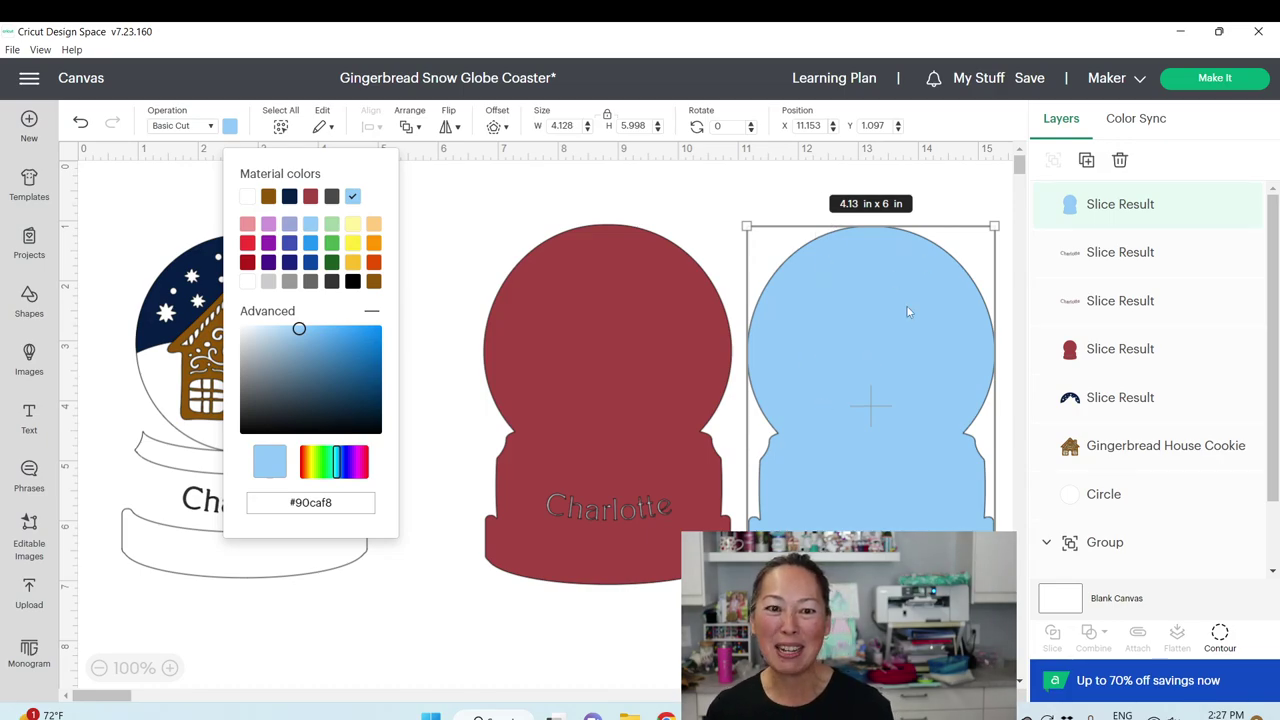
# Send the light blue copy to the back and position it directly behind the red shape with the cut-out name
pyautogui.click(408, 126)
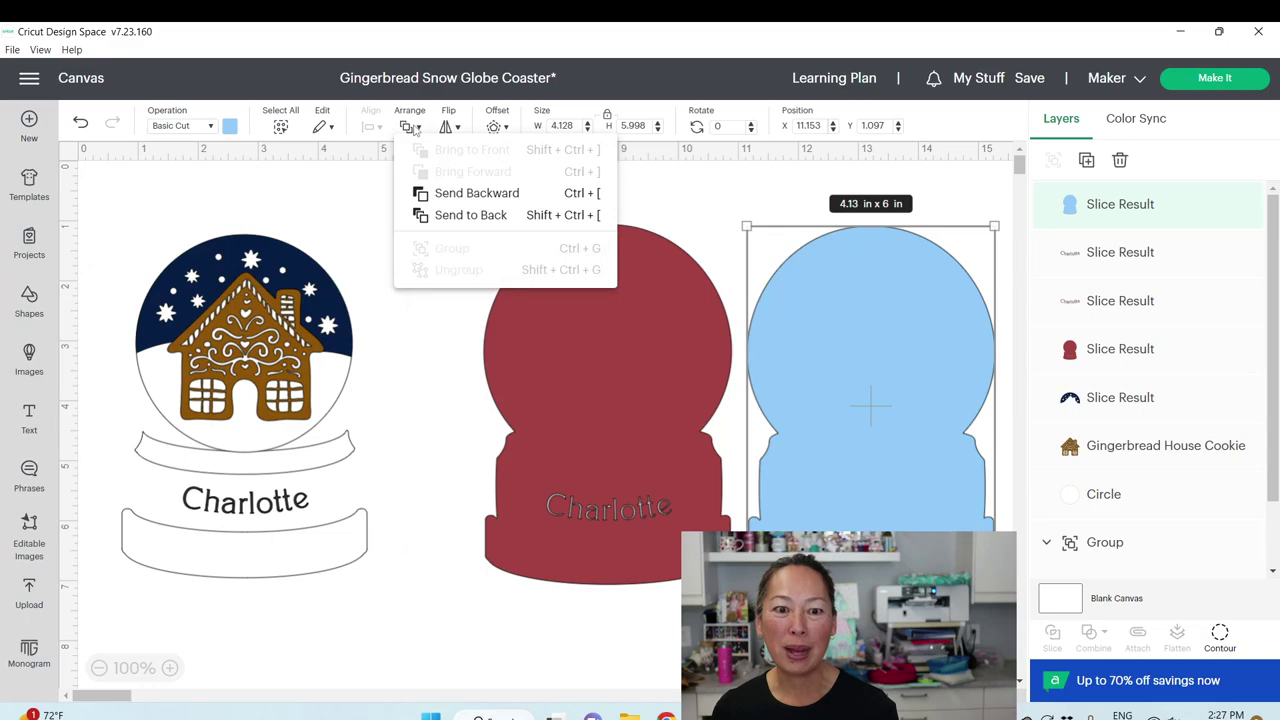
pyautogui.click(460, 216)
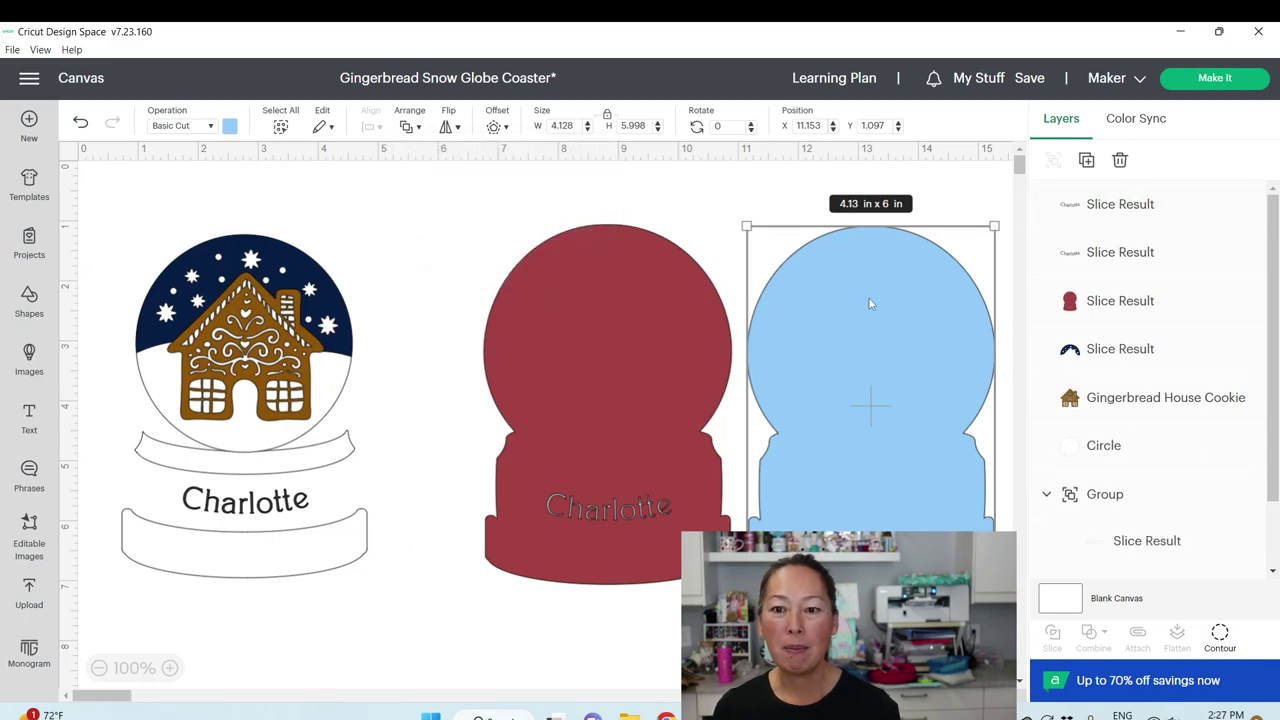
pyautogui.moveTo(968, 315); pyautogui.dragTo(696, 306)
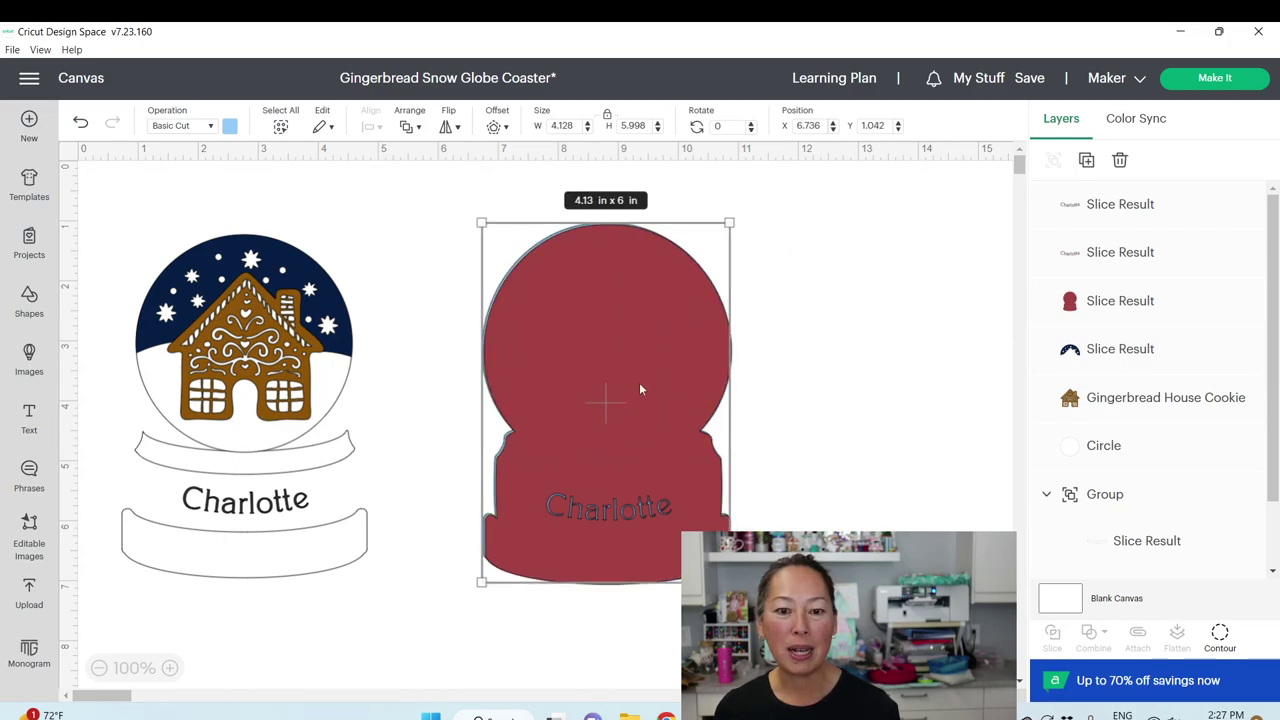
pyautogui.moveTo(640, 388); pyautogui.dragTo(645, 389)
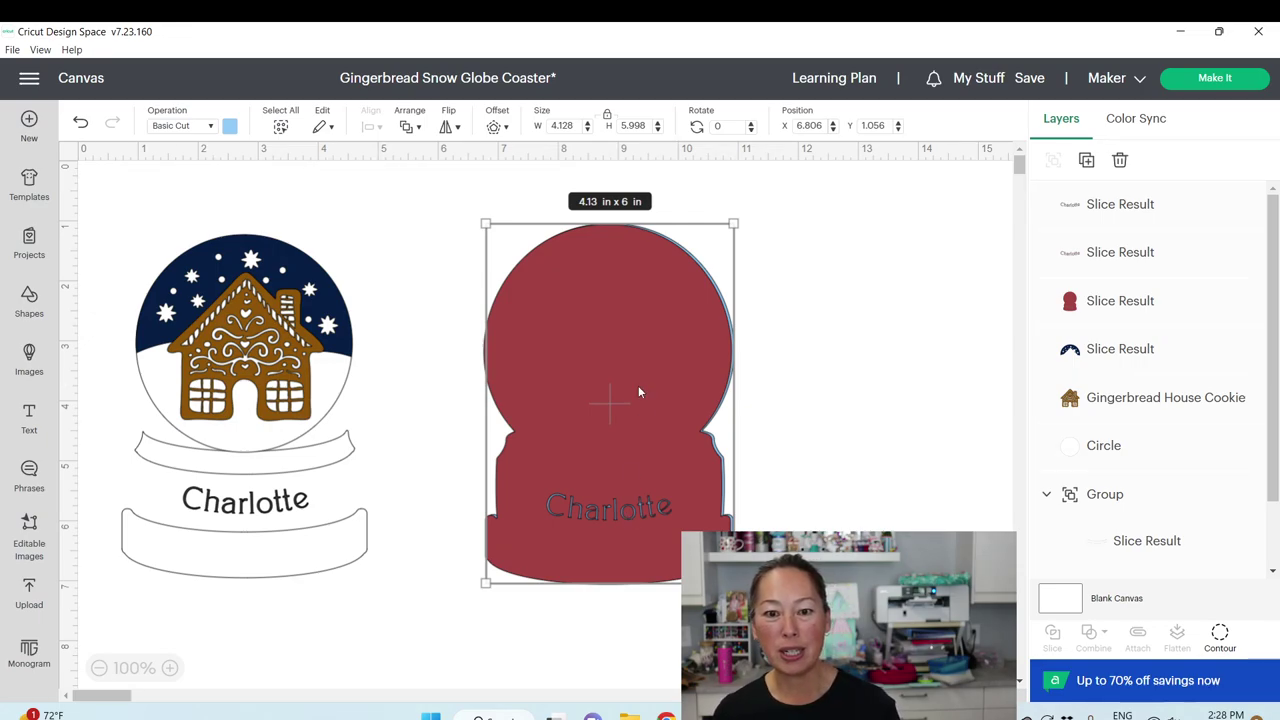
pyautogui.moveTo(638, 388); pyautogui.dragTo(857, 269)
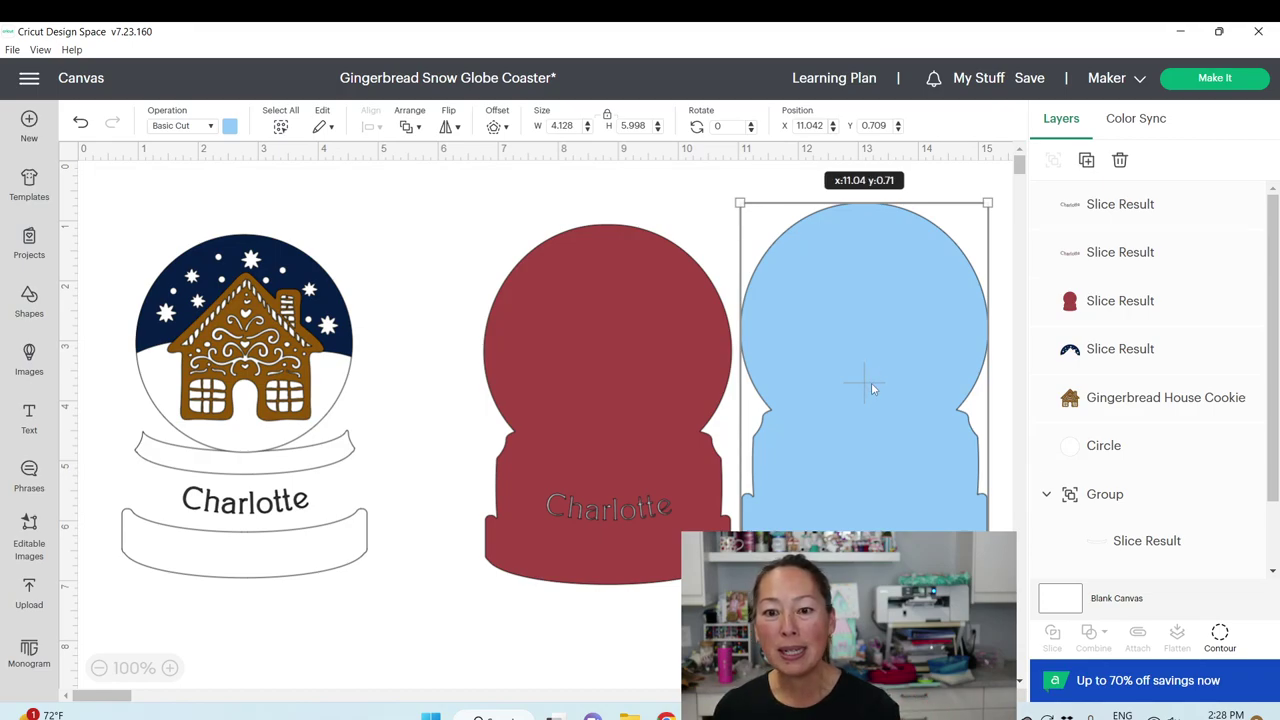
pyautogui.moveTo(871, 382); pyautogui.dragTo(869, 408)
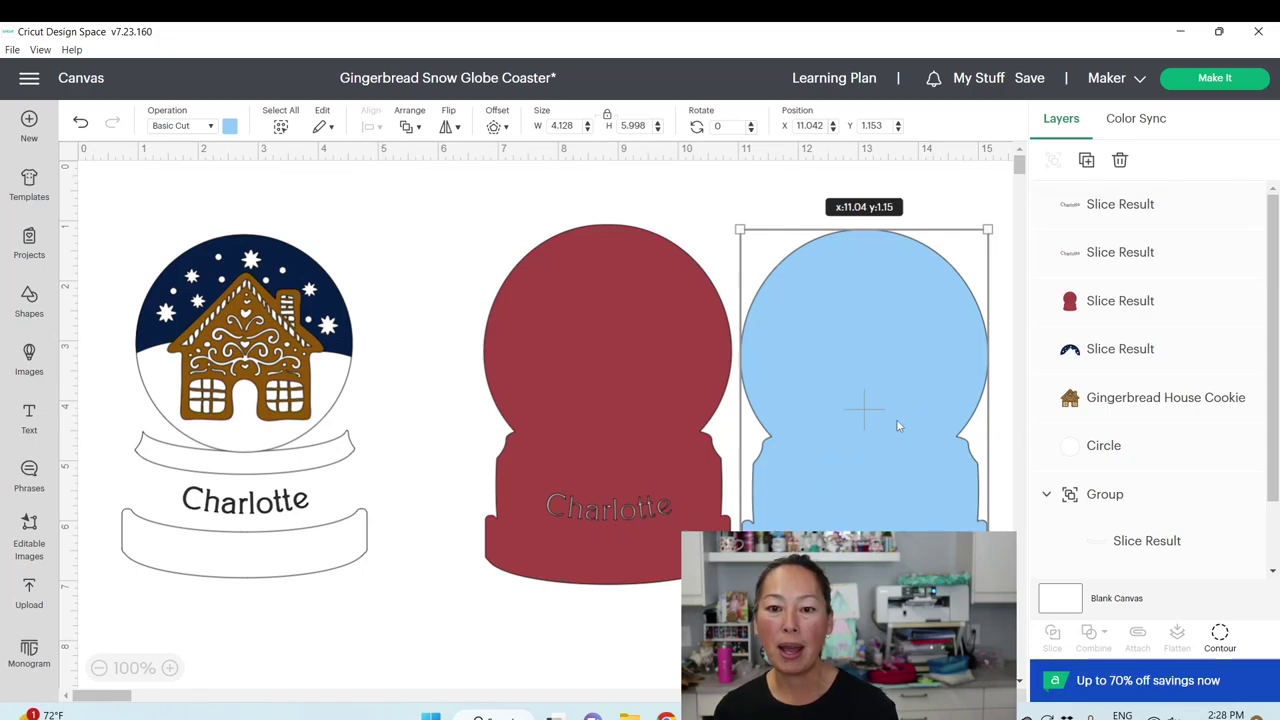
pyautogui.moveTo(905, 417); pyautogui.dragTo(656, 412)
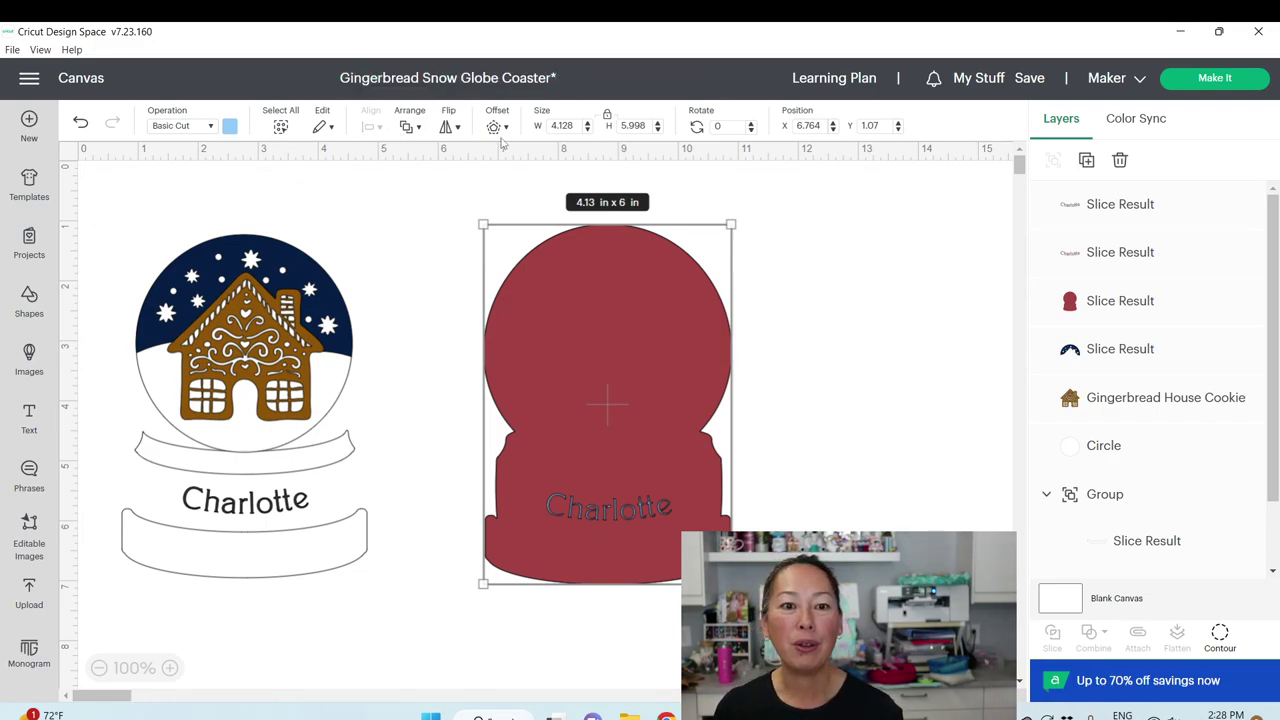
pyautogui.click(416, 130)
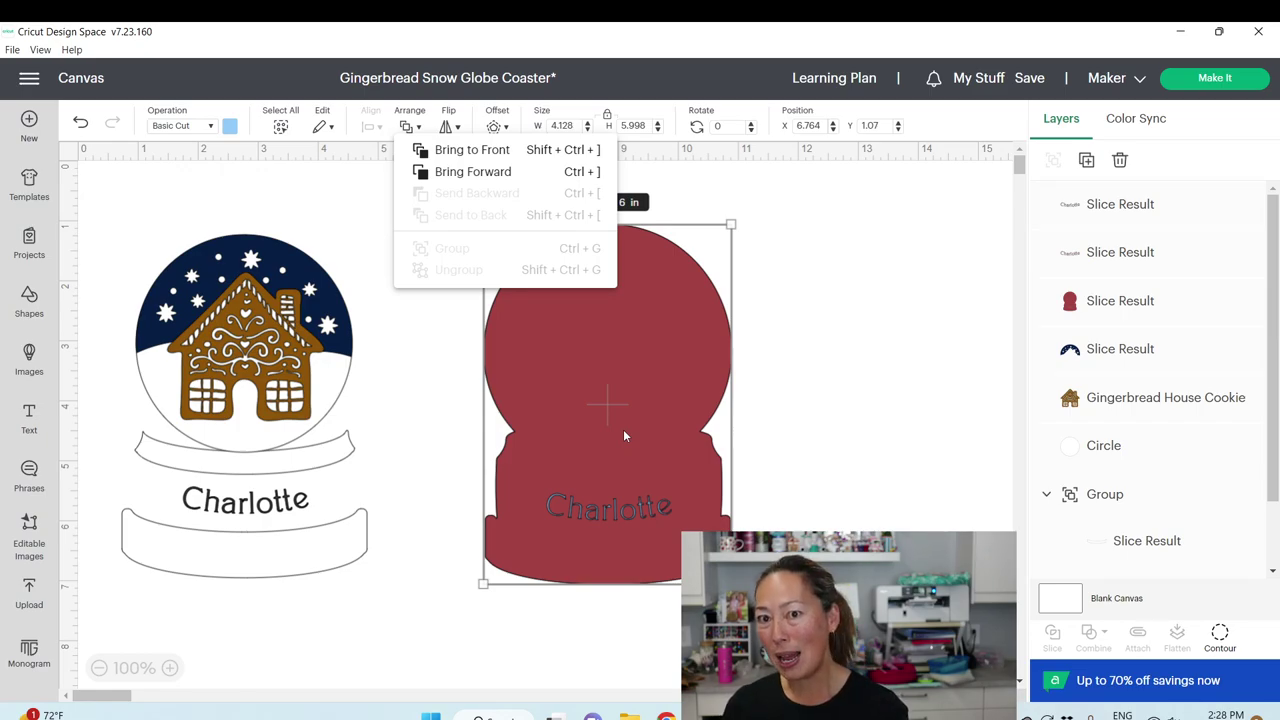
pyautogui.click(862, 406)
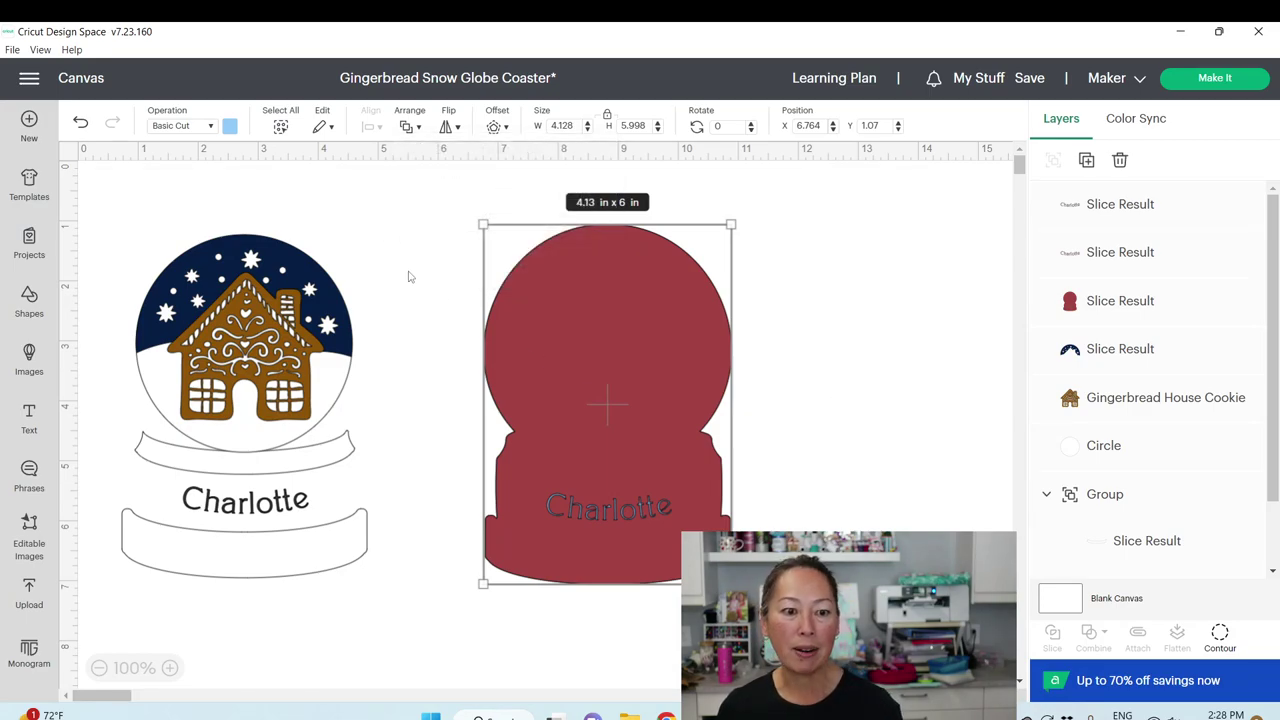
# Select the red and light blue shapes together and move them closer to the snow globe
pyautogui.moveTo(449, 243); pyautogui.dragTo(614, 385)
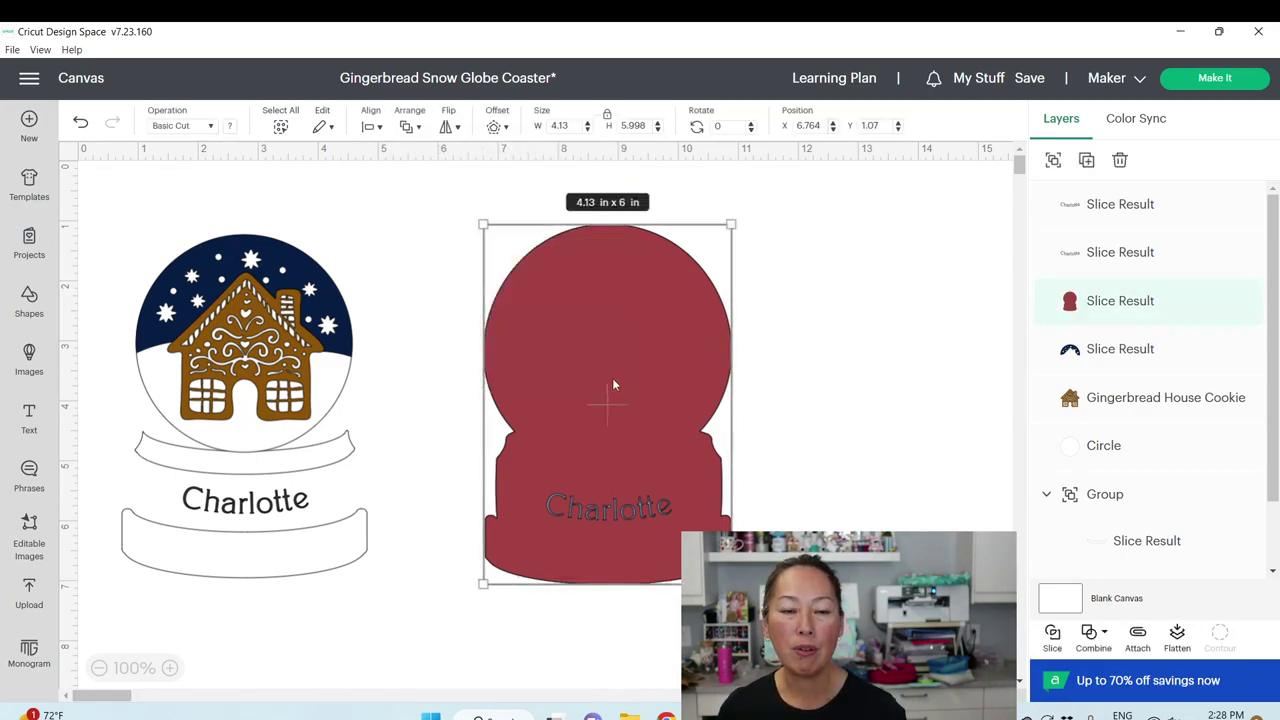
pyautogui.click(410, 127)
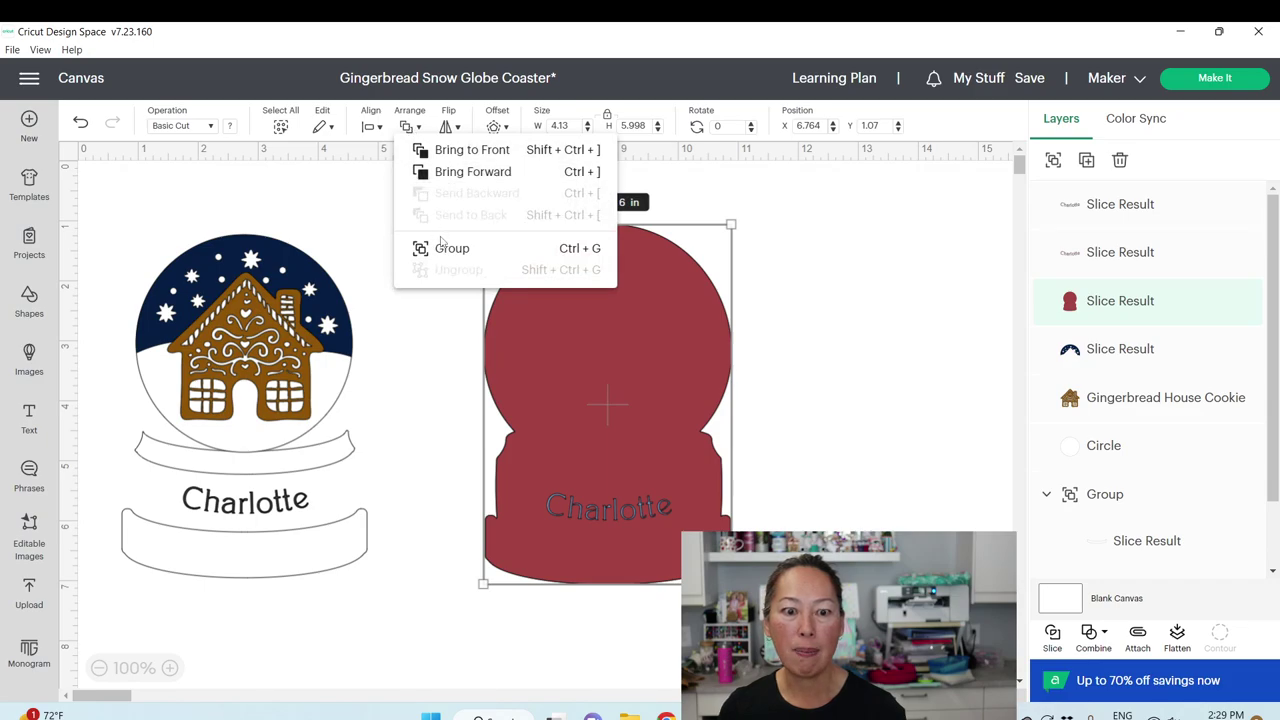
pyautogui.click(466, 172)
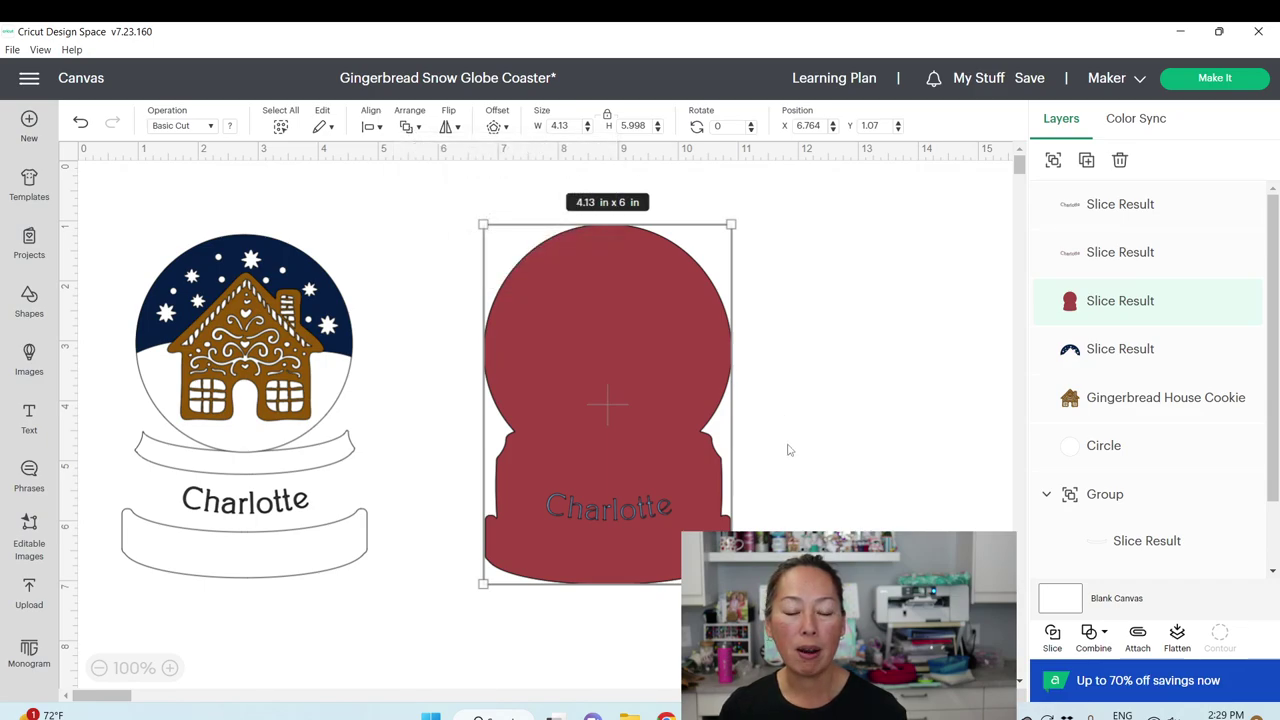
pyautogui.moveTo(686, 352); pyautogui.dragTo(568, 359)
# Move both leftover name slices away from the snow globe's base and delete them
pyautogui.moveTo(300, 500); pyautogui.dragTo(831, 465)
pyautogui.moveTo(292, 515); pyautogui.dragTo(852, 463)
pyautogui.moveTo(868, 517); pyautogui.dragTo(520, 322)
pyautogui.press('Delete')
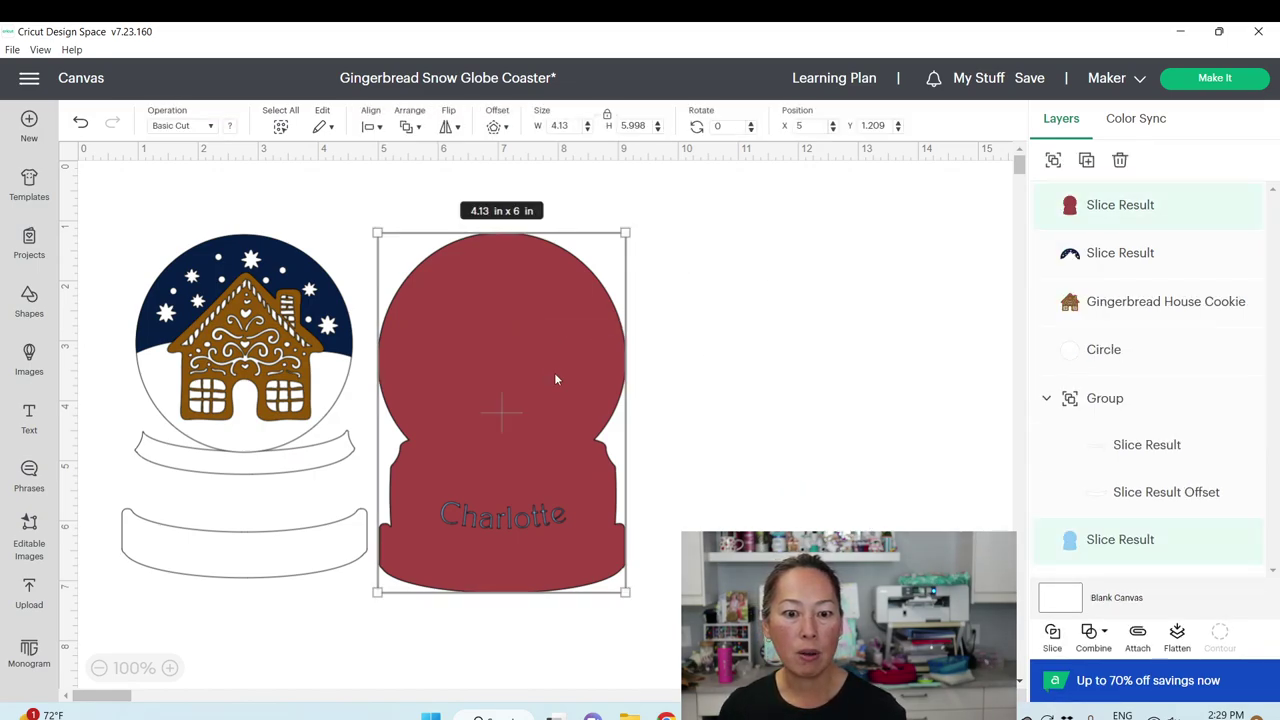
# Move the red and light blue shapes onto the snow globe and place them behind all other layers, light blue at the very back
pyautogui.moveTo(554, 372); pyautogui.dragTo(307, 370)
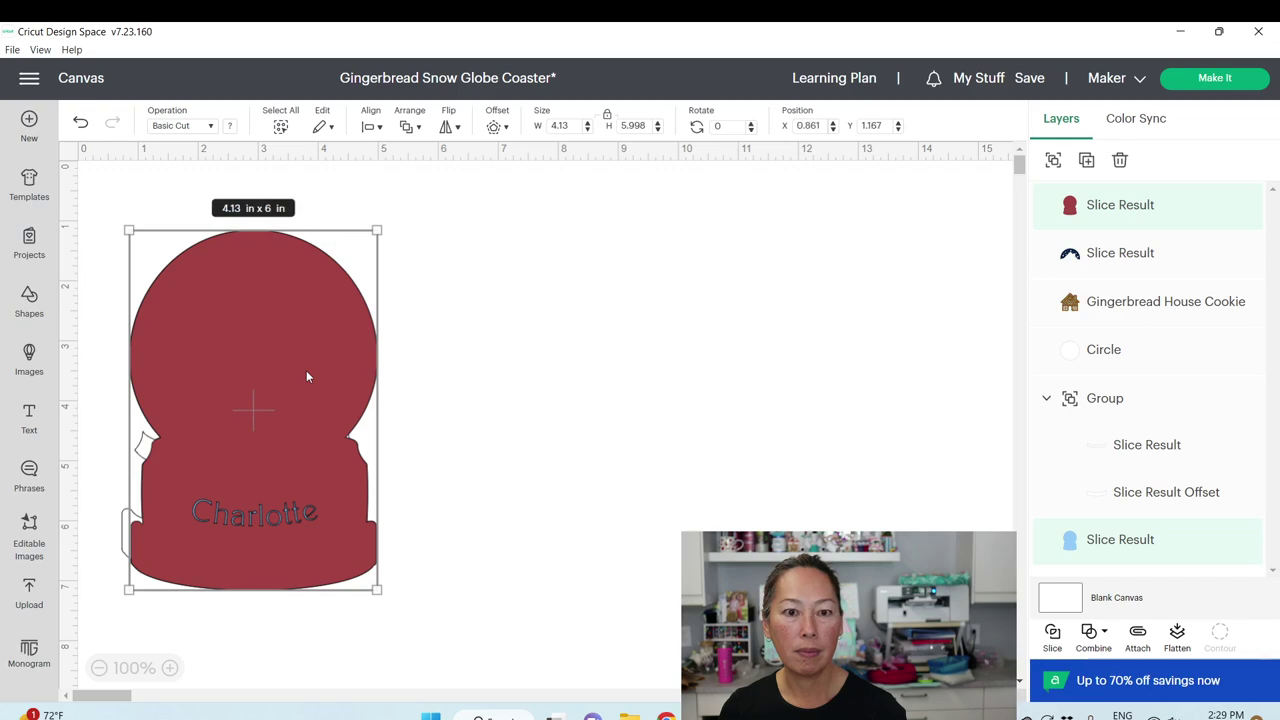
pyautogui.click(408, 127)
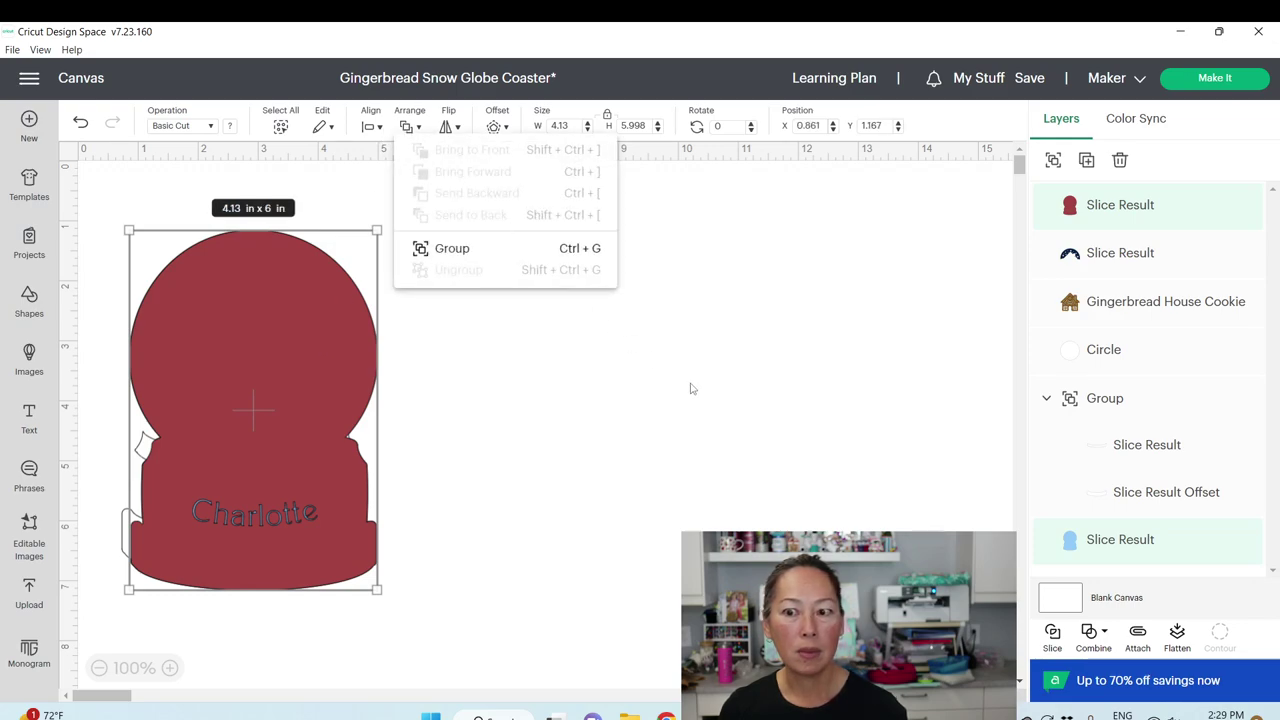
pyautogui.click(1085, 215)
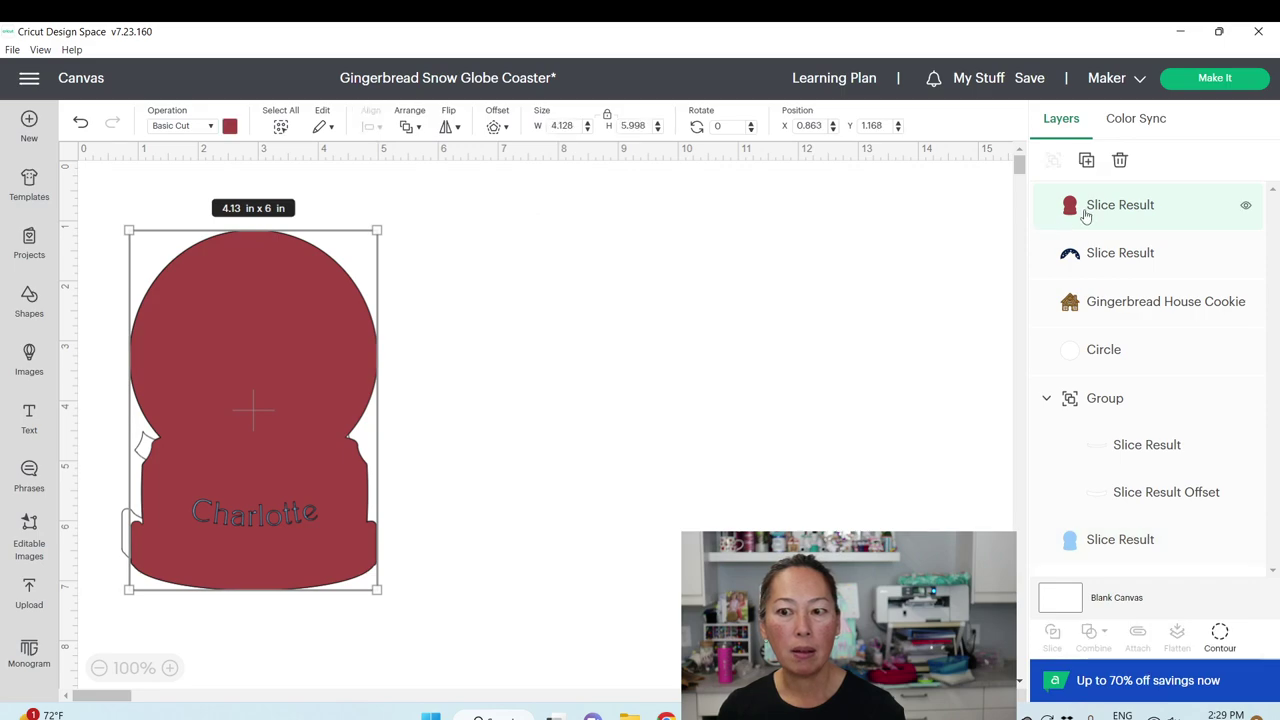
pyautogui.click(419, 128)
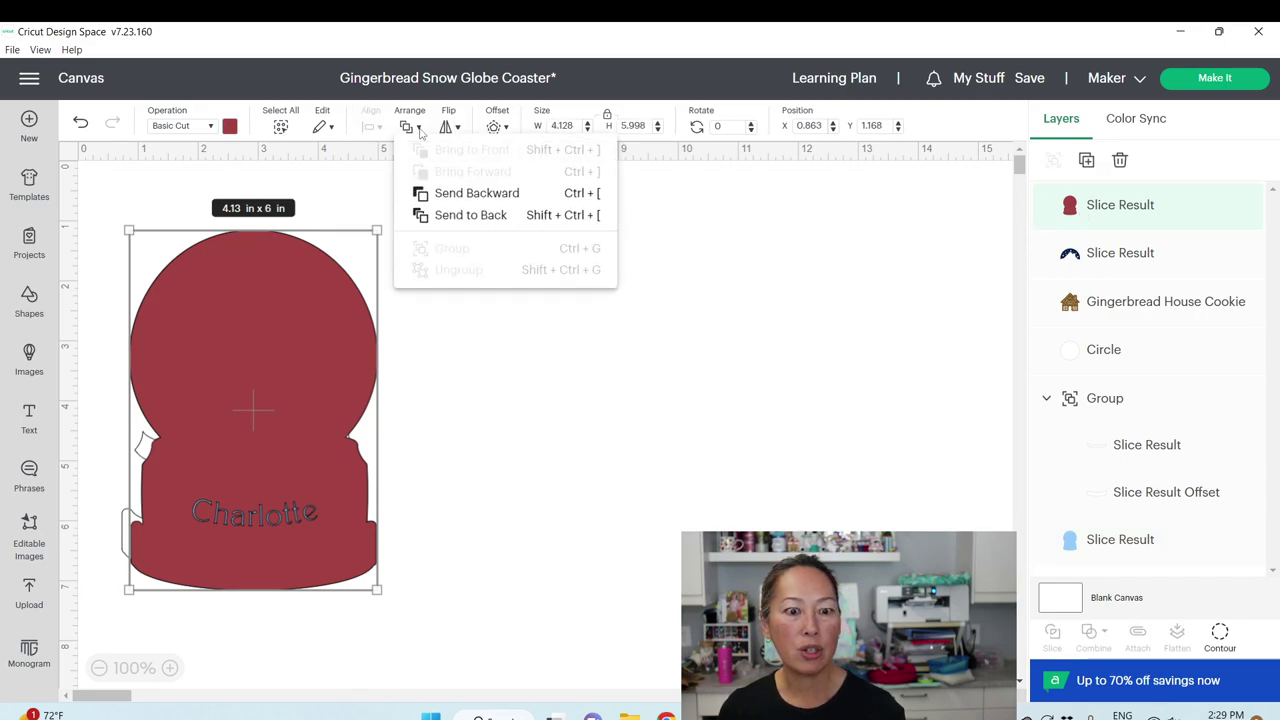
pyautogui.click(428, 215)
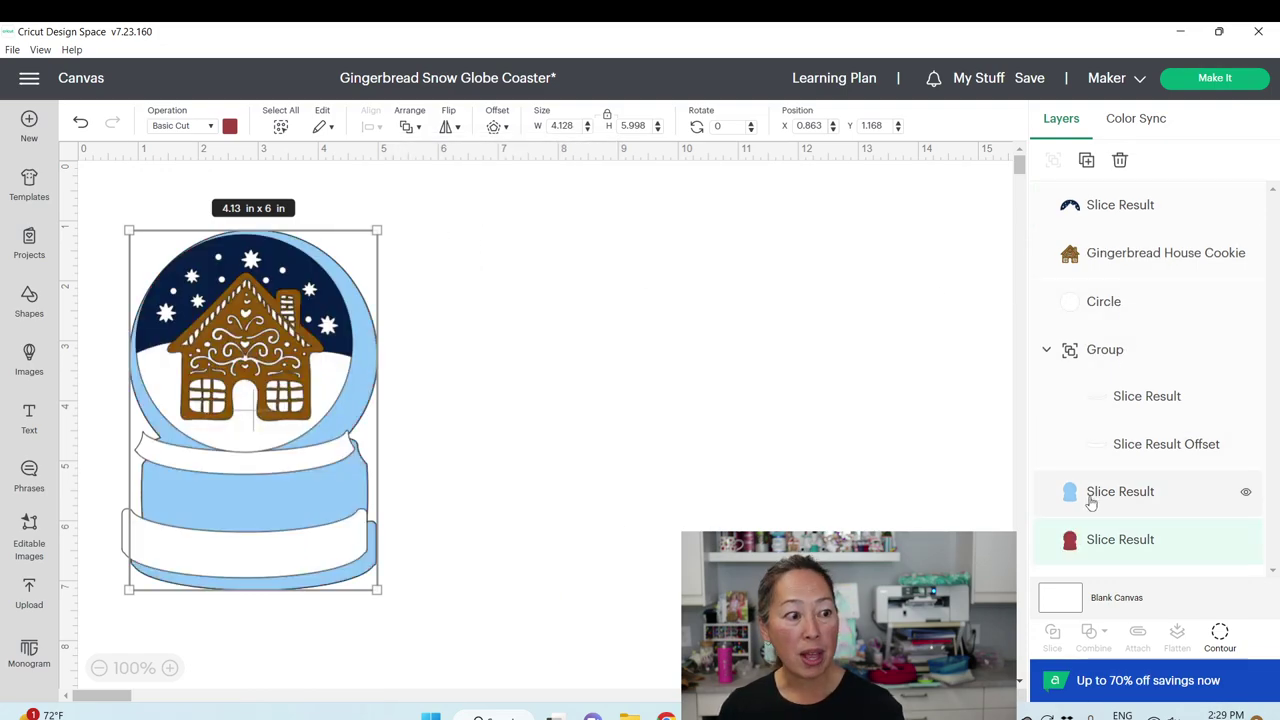
pyautogui.moveTo(1091, 503); pyautogui.dragTo(1100, 545)
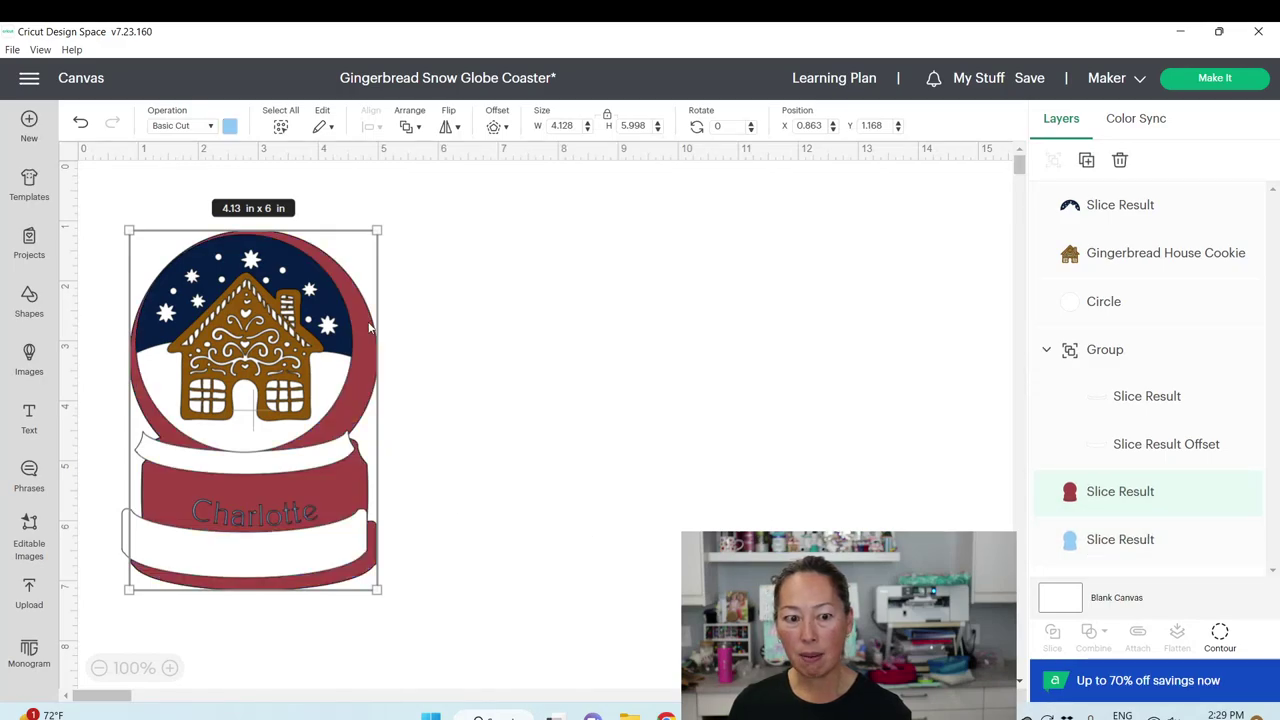
# Align the stacked red and light blue shapes with the snow globe so the red frames the scene evenly
pyautogui.click(446, 323)
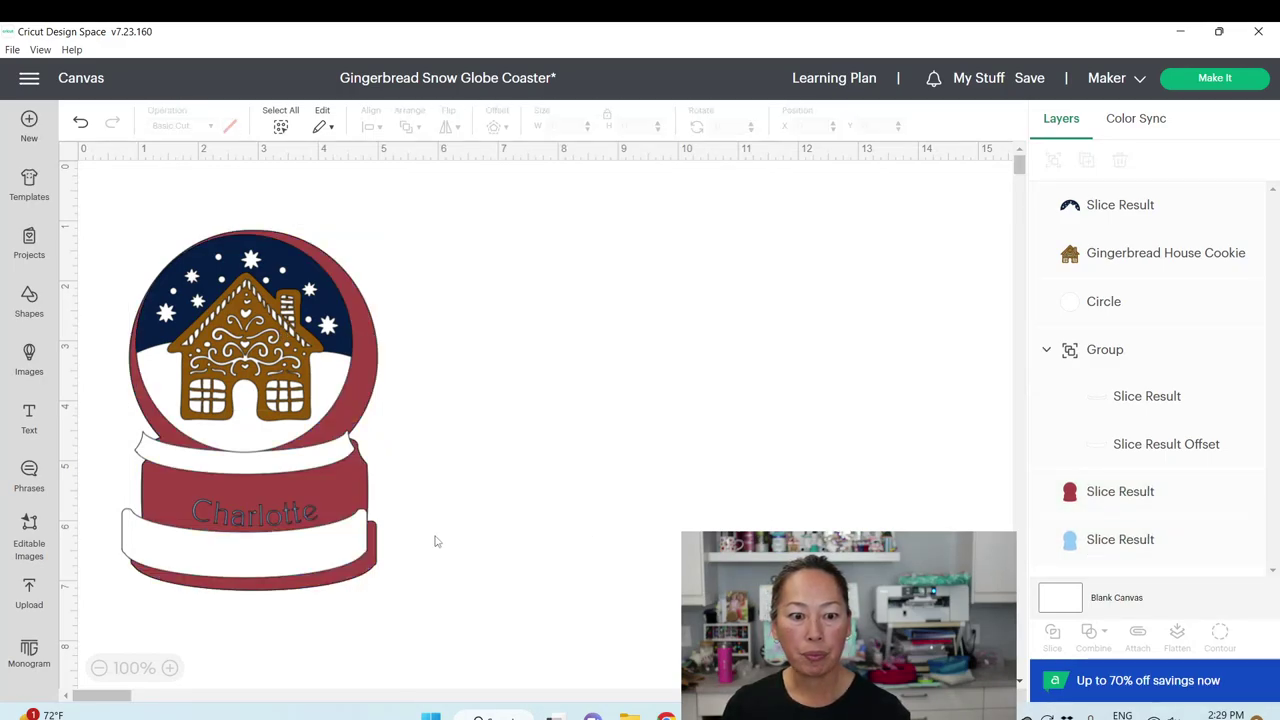
pyautogui.moveTo(376, 555)
pyautogui.mouseDown()
pyautogui.moveTo(368, 565)
pyautogui.moveTo(362, 551)
pyautogui.mouseUp()
pyautogui.click(484, 508)
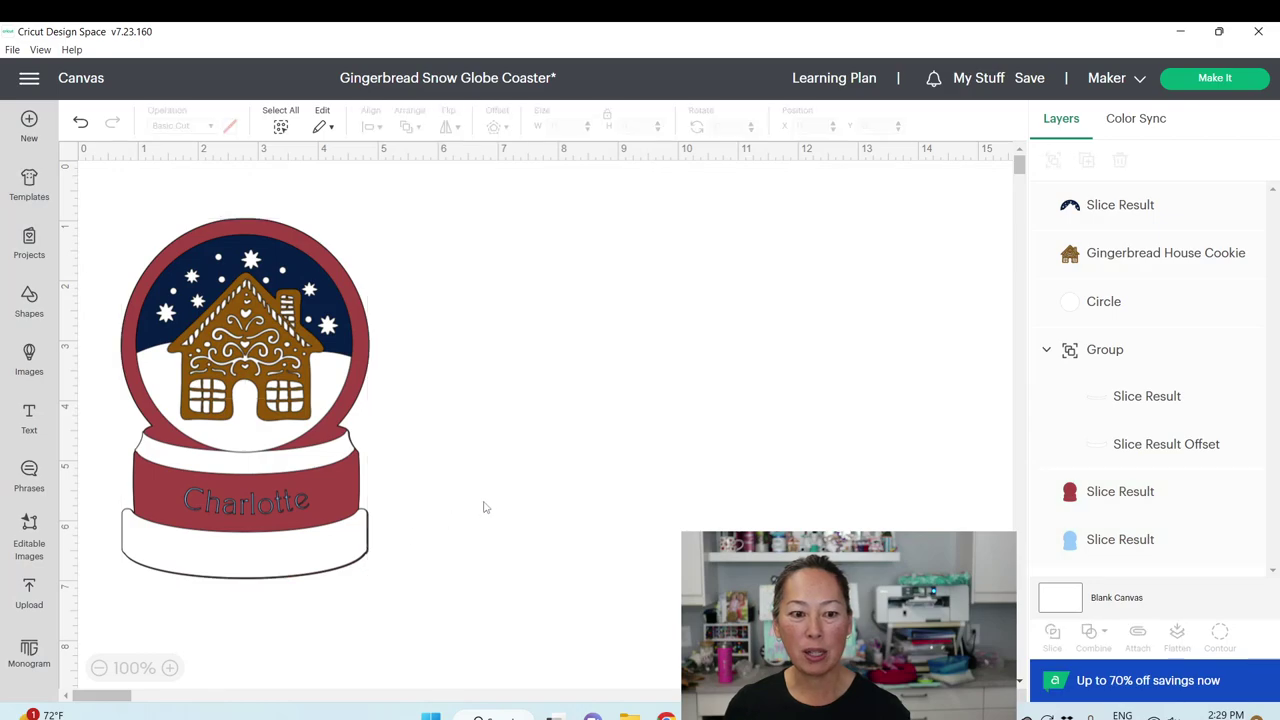
# Hide the heart cutouts on the gingerbread house cookie using Contour
pyautogui.click(1142, 248)
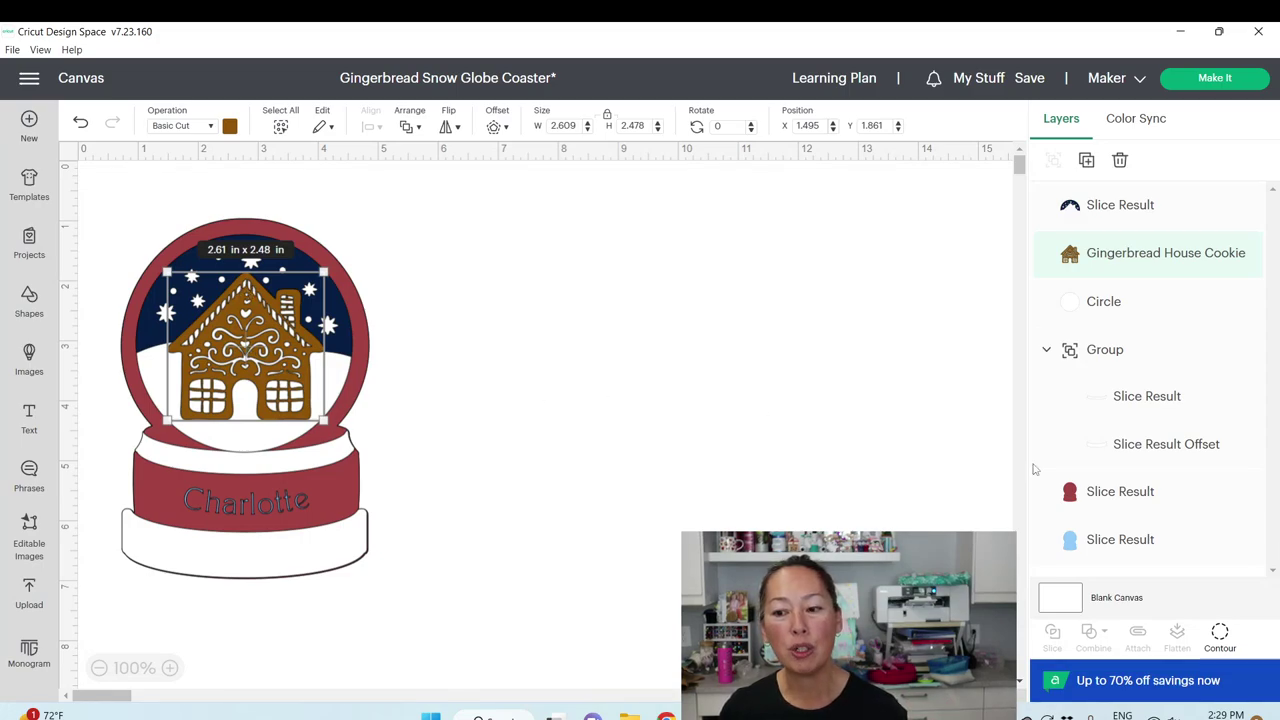
pyautogui.click(1220, 636)
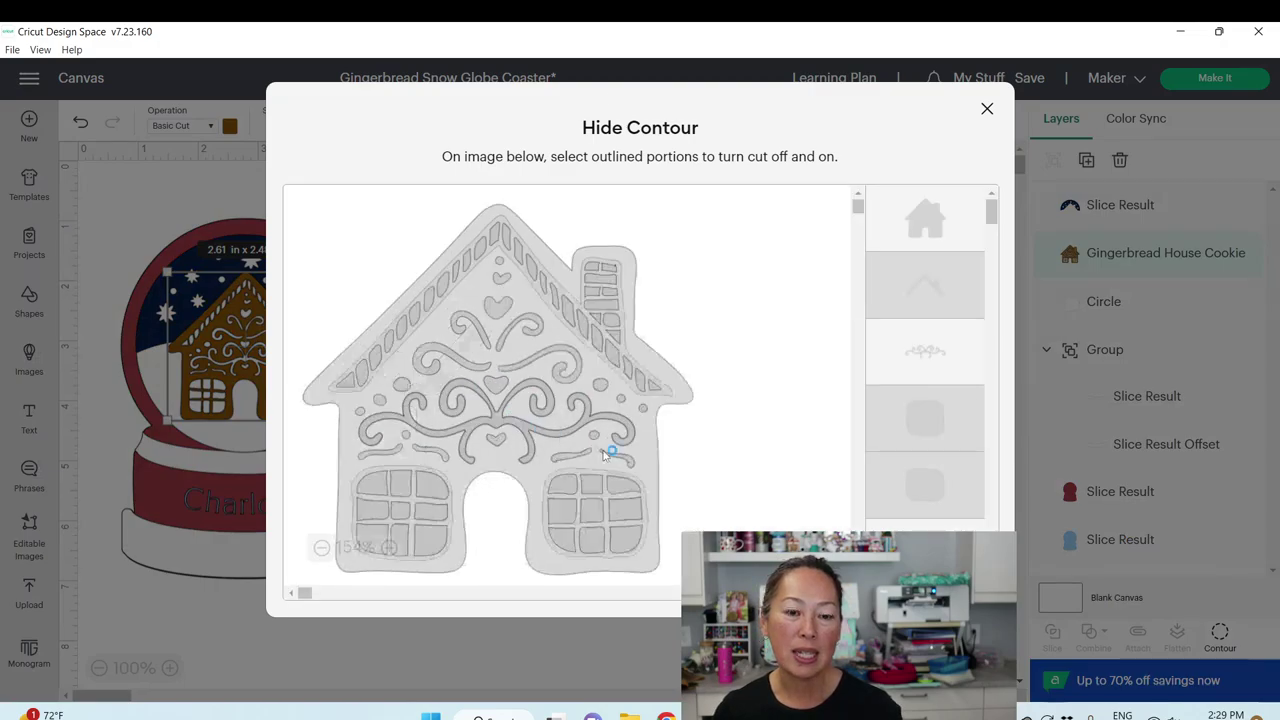
pyautogui.click(498, 310)
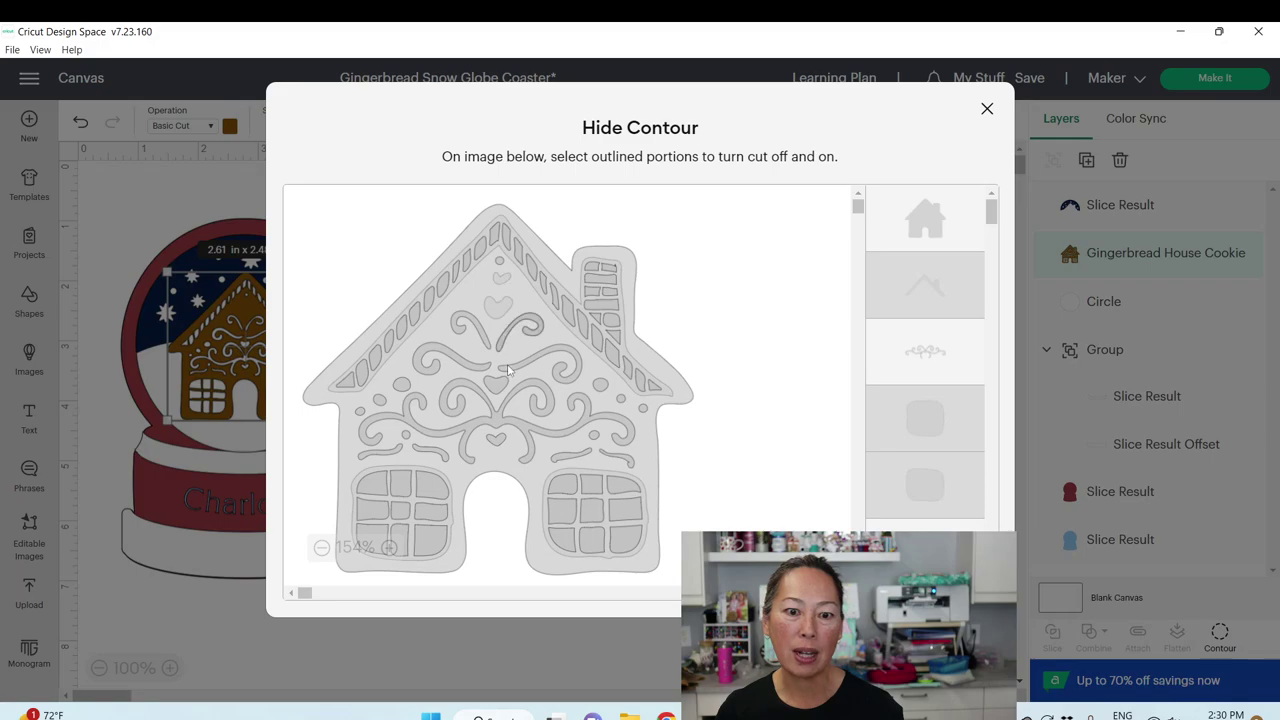
pyautogui.click(495, 443)
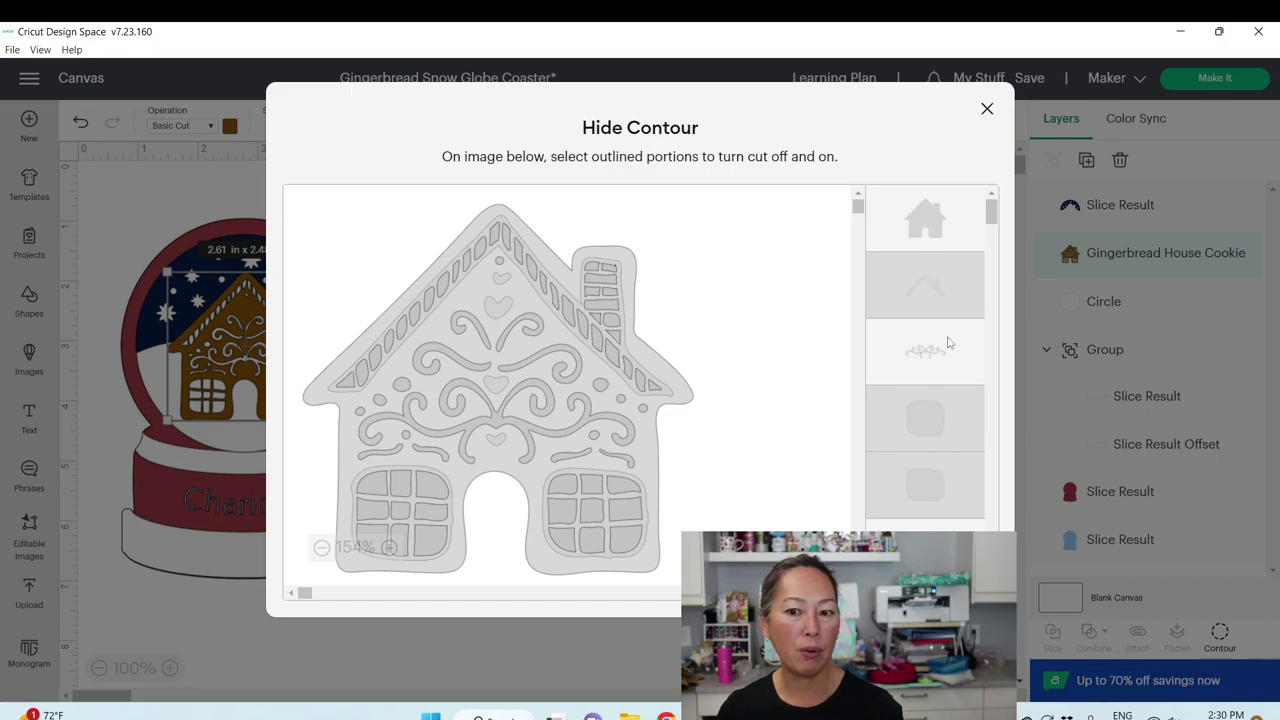
pyautogui.click(987, 108)
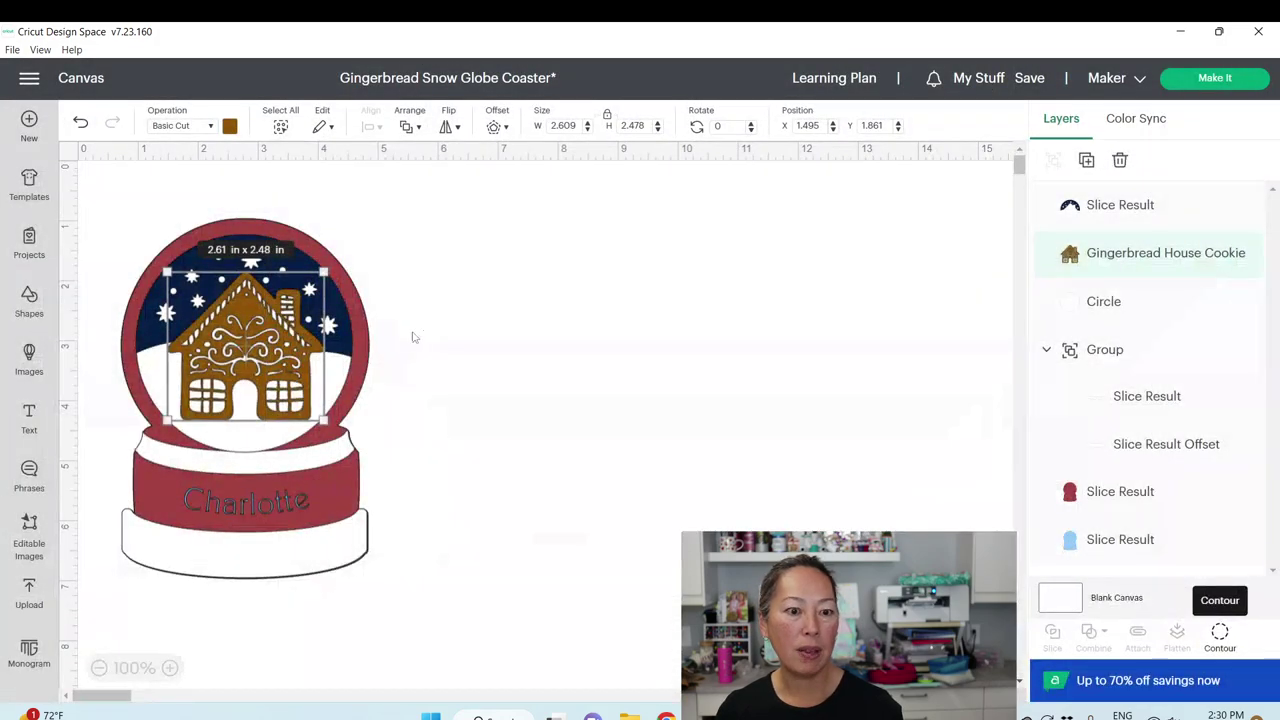
pyautogui.click(665, 348)
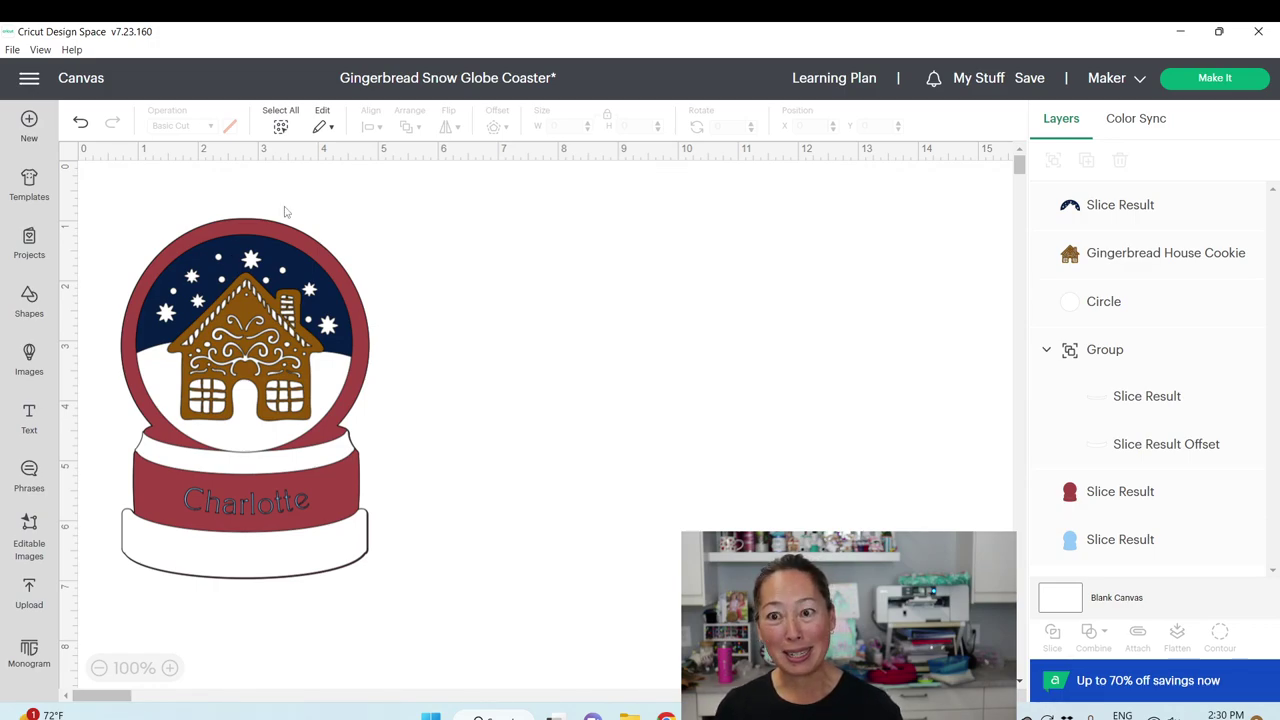
# Send the project to mat preparation and fit the two curved base pieces close together beside the circle on the white mat
pyautogui.click(1205, 79)
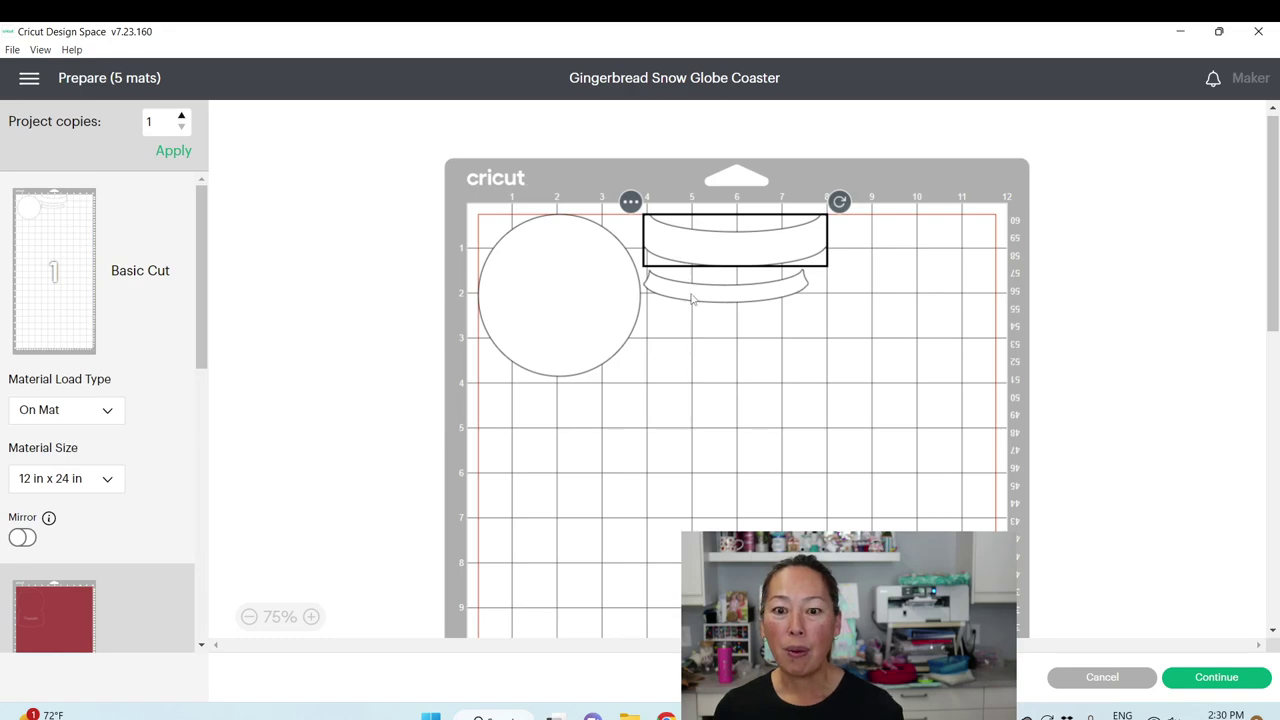
pyautogui.moveTo(691, 296); pyautogui.dragTo(714, 294)
pyautogui.click(690, 374)
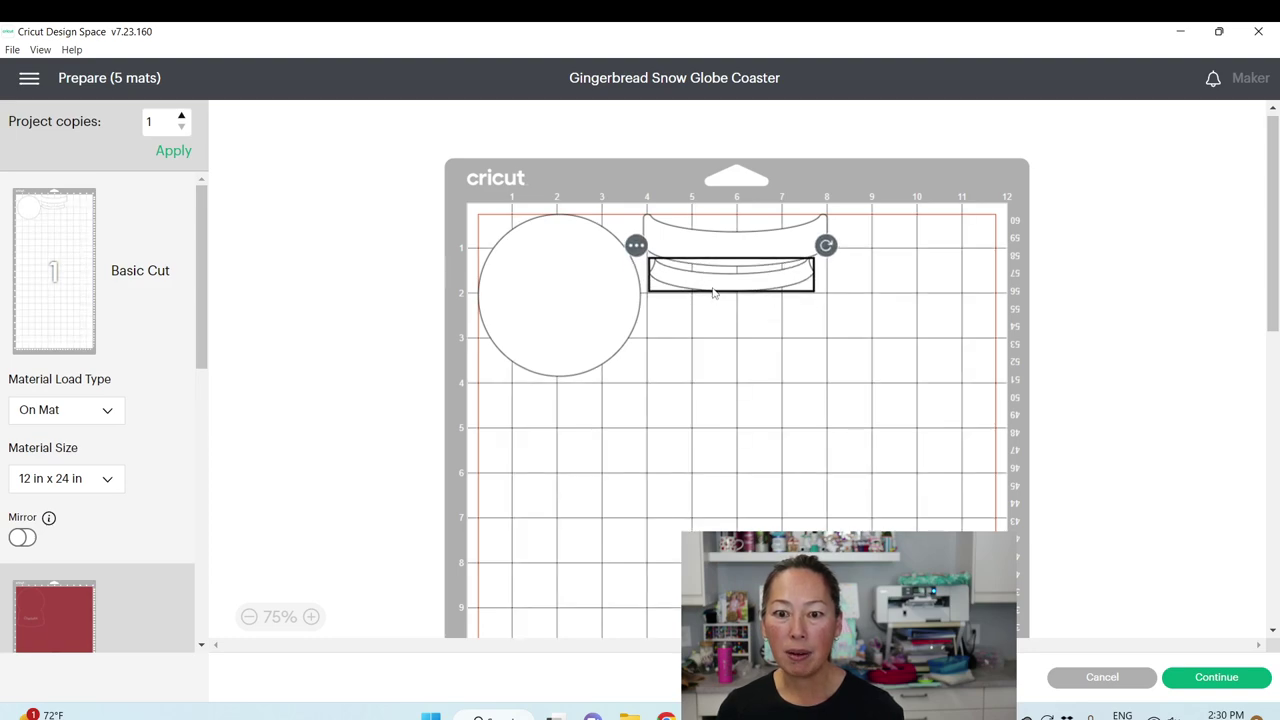
pyautogui.click(714, 350)
pyautogui.moveTo(769, 259); pyautogui.dragTo(739, 291)
pyautogui.click(712, 354)
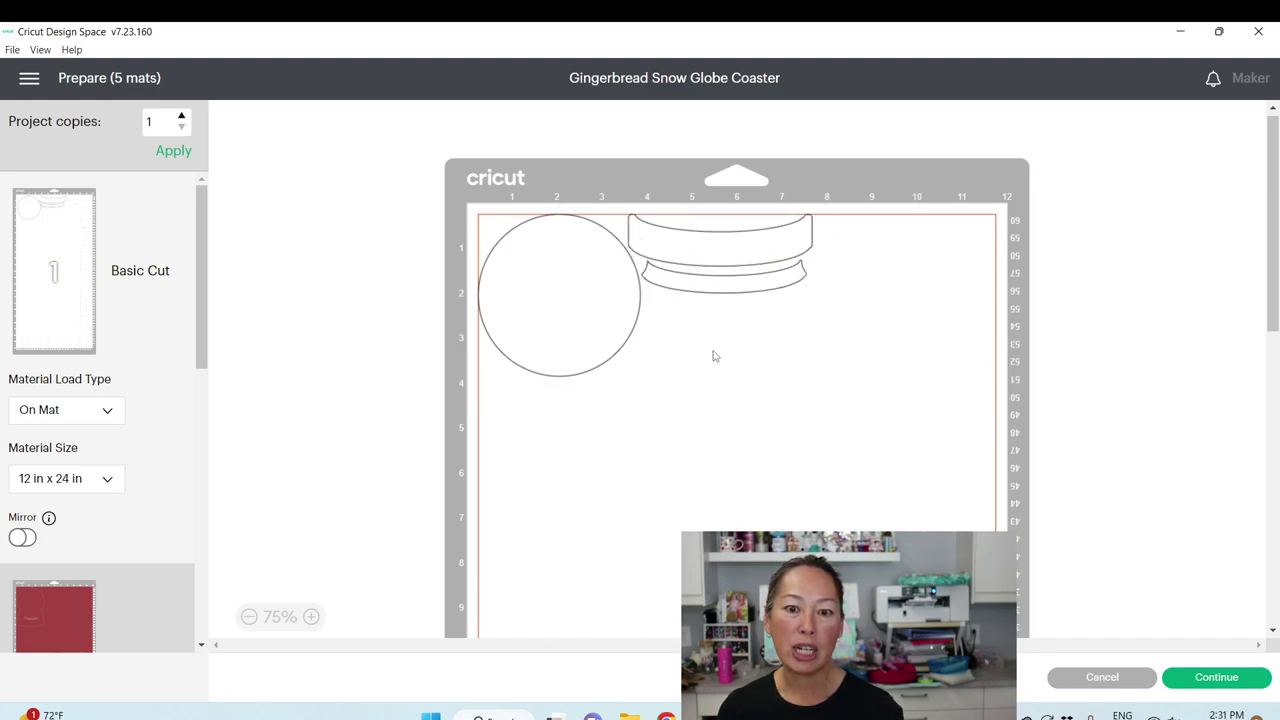
# Move the circle from the white mat to the light blue mat and place it beside the snow globe shape
pyautogui.moveTo(552, 295); pyautogui.dragTo(555, 297)
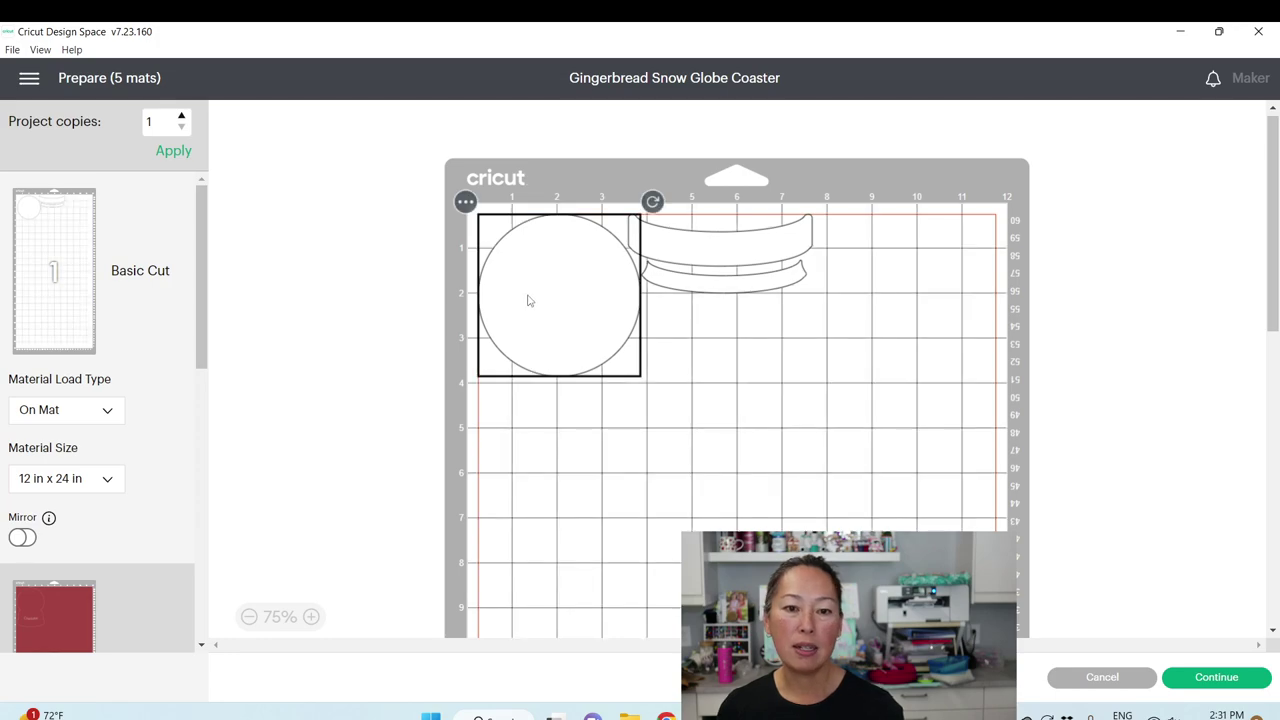
pyautogui.click(463, 203)
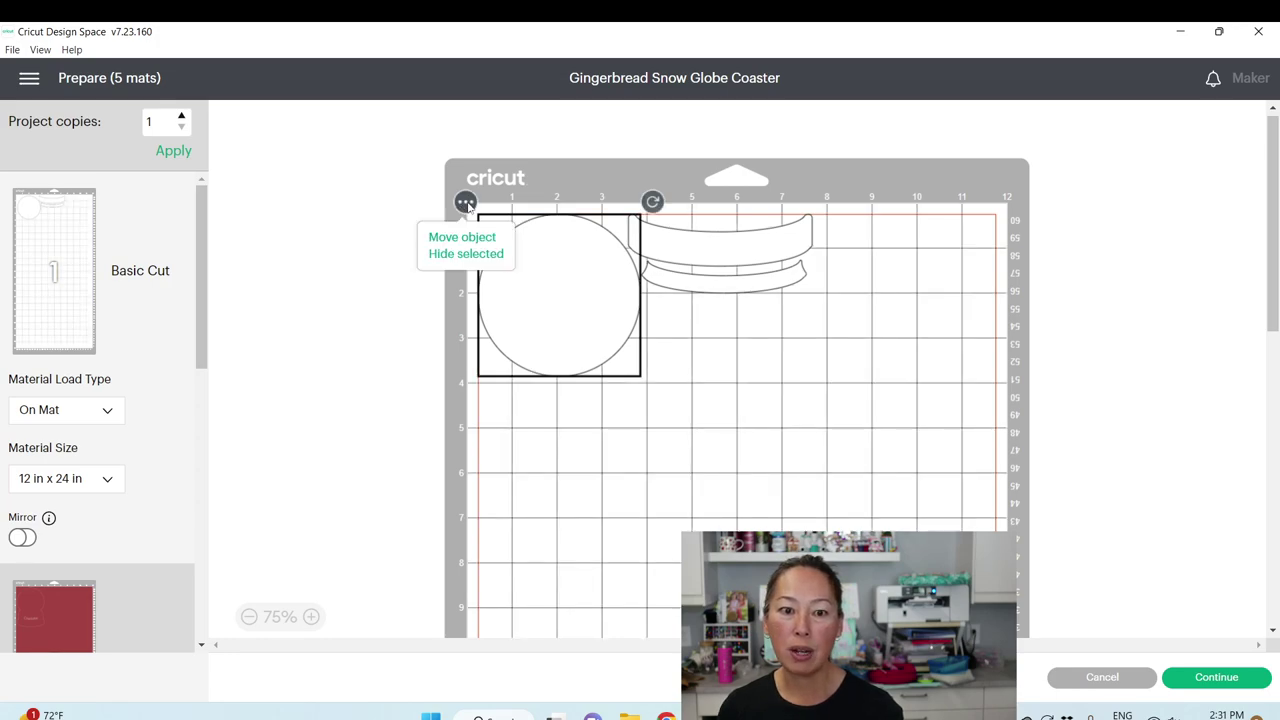
pyautogui.click(465, 243)
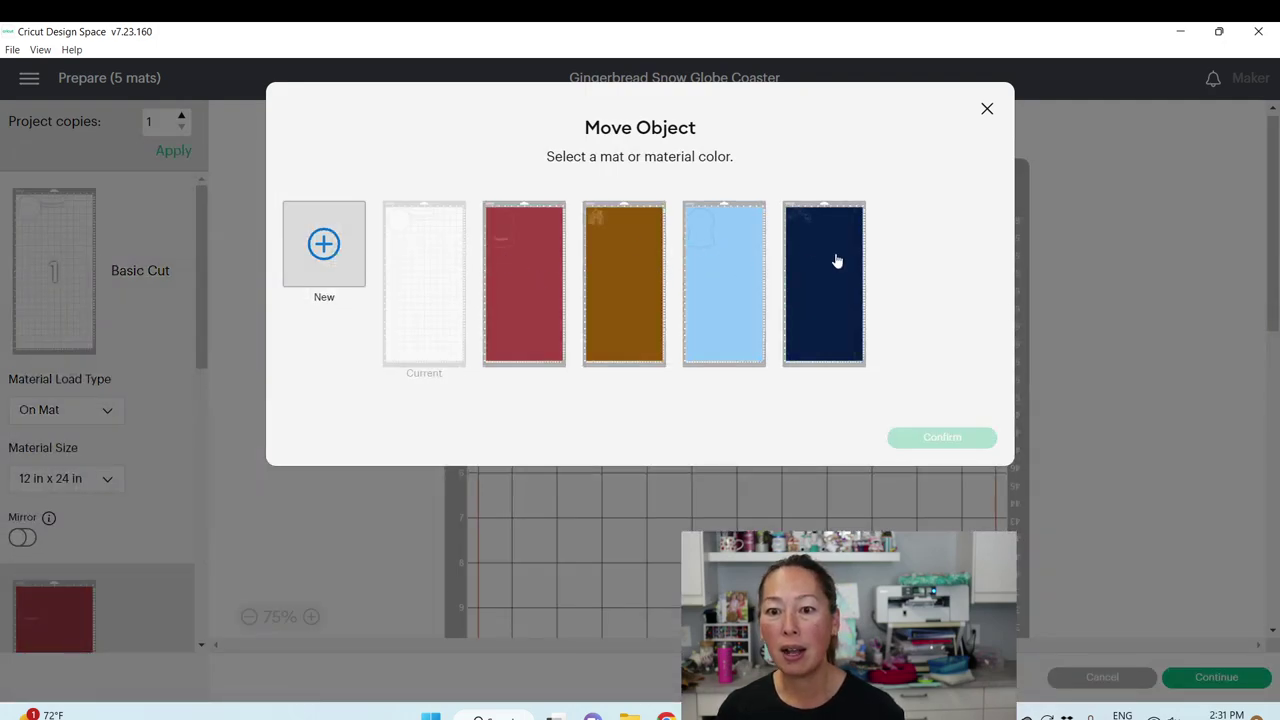
pyautogui.click(724, 240)
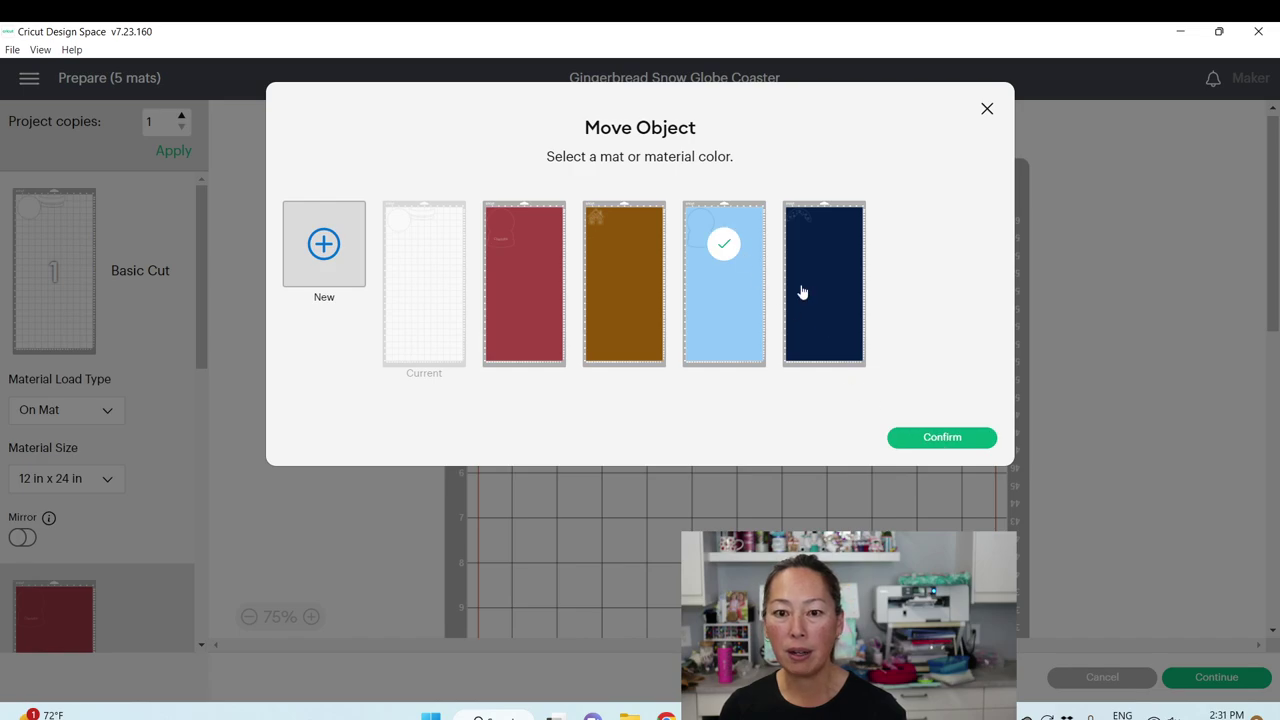
pyautogui.click(900, 437)
pyautogui.moveTo(548, 295); pyautogui.dragTo(717, 277)
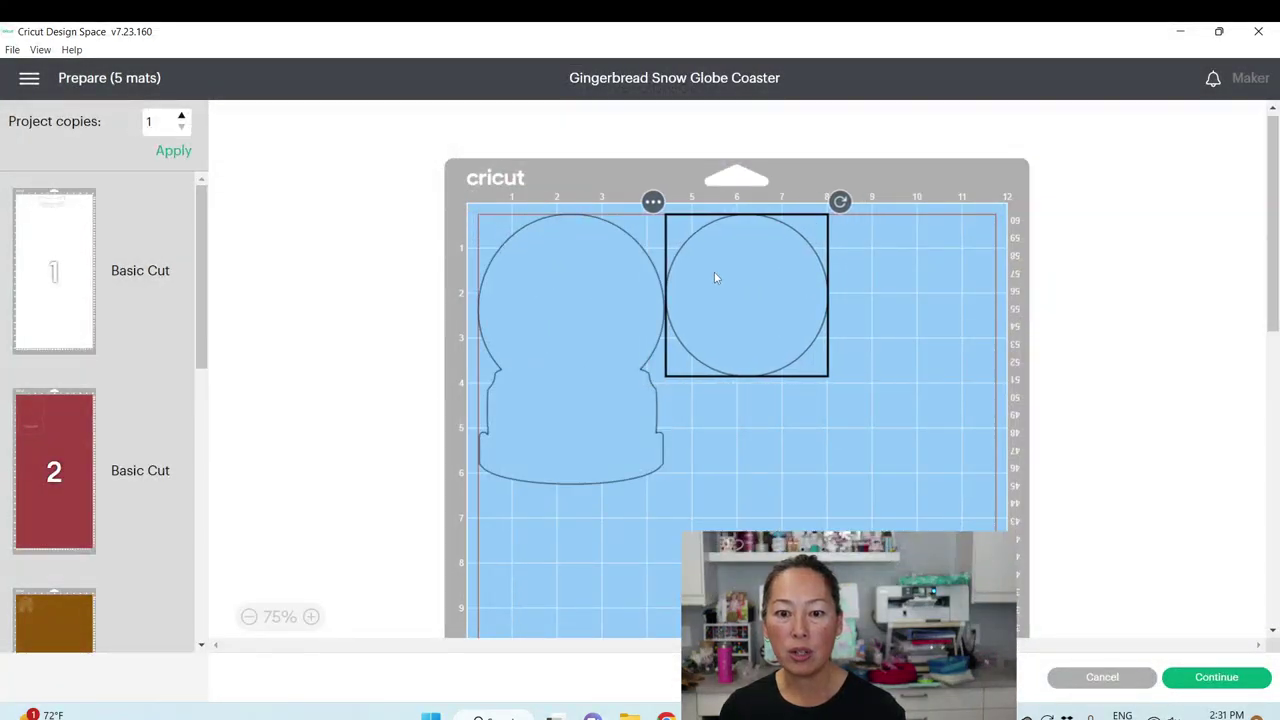
pyautogui.click(783, 402)
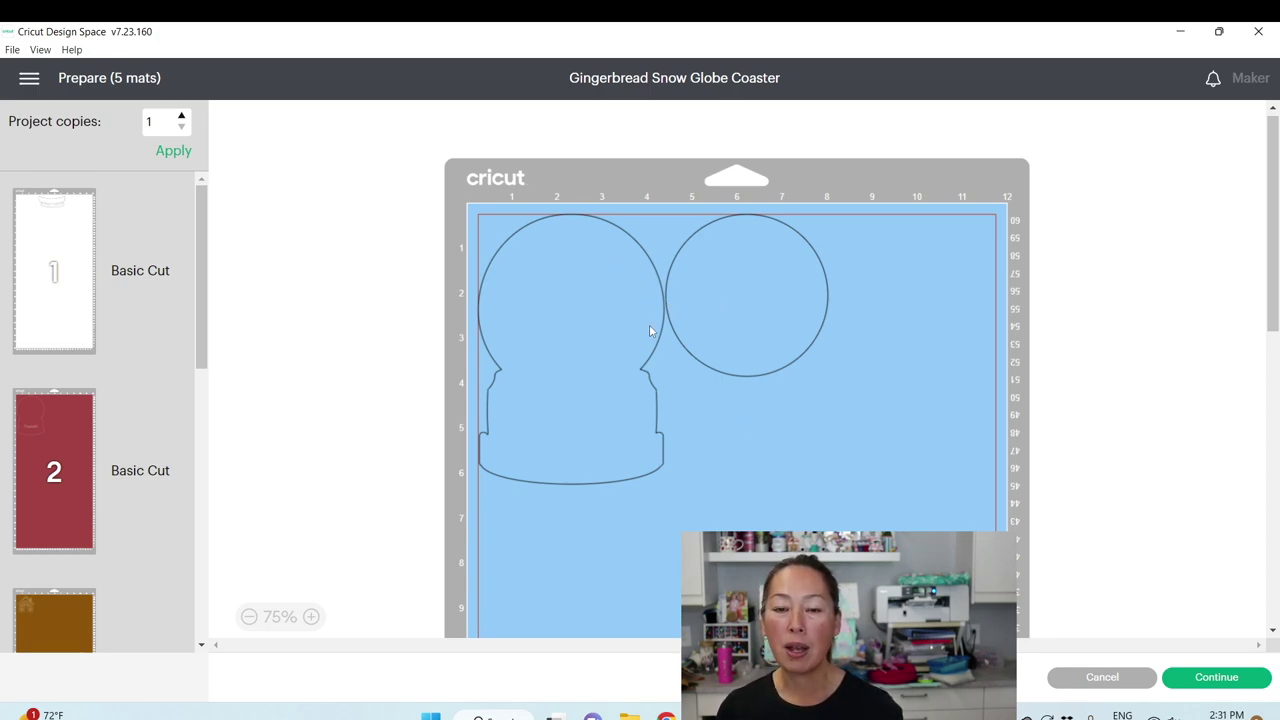
# Nest both curved base pieces in the white mat's upper-left corner, with the narrow piece above the wide one
pyautogui.click(57, 270)
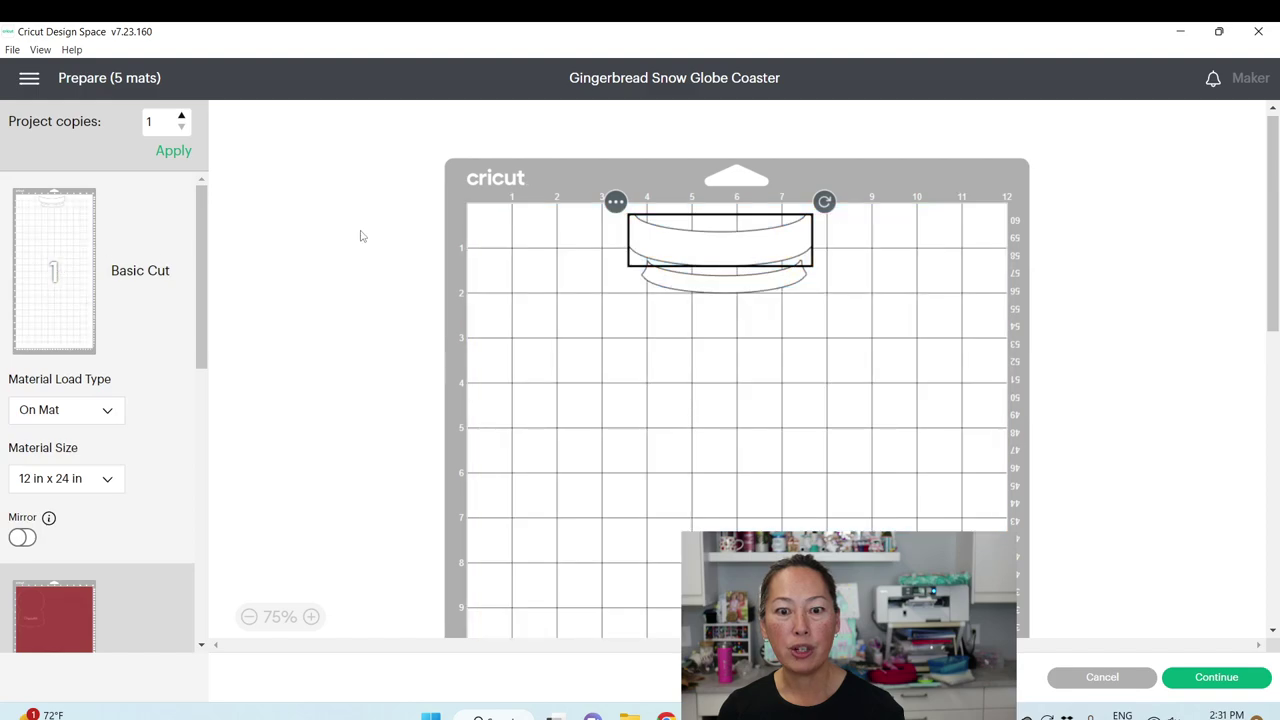
pyautogui.moveTo(714, 243); pyautogui.dragTo(534, 234)
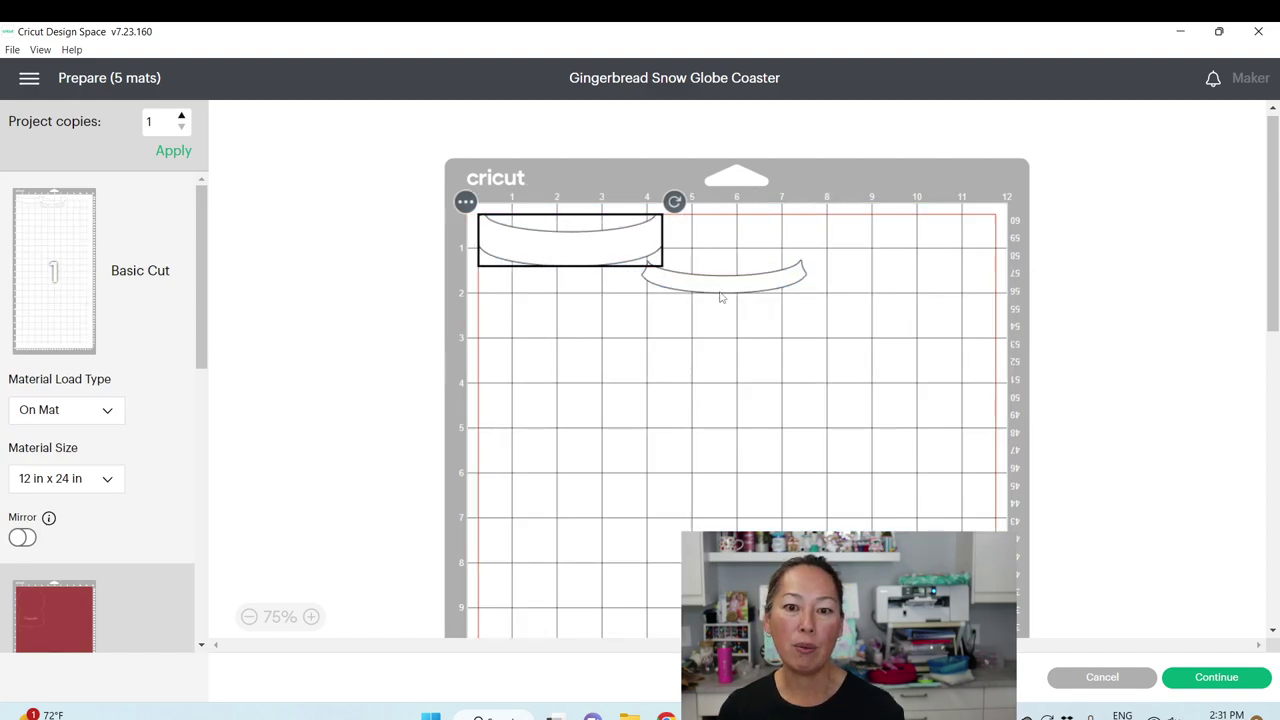
pyautogui.moveTo(722, 290); pyautogui.dragTo(569, 284)
pyautogui.click(577, 391)
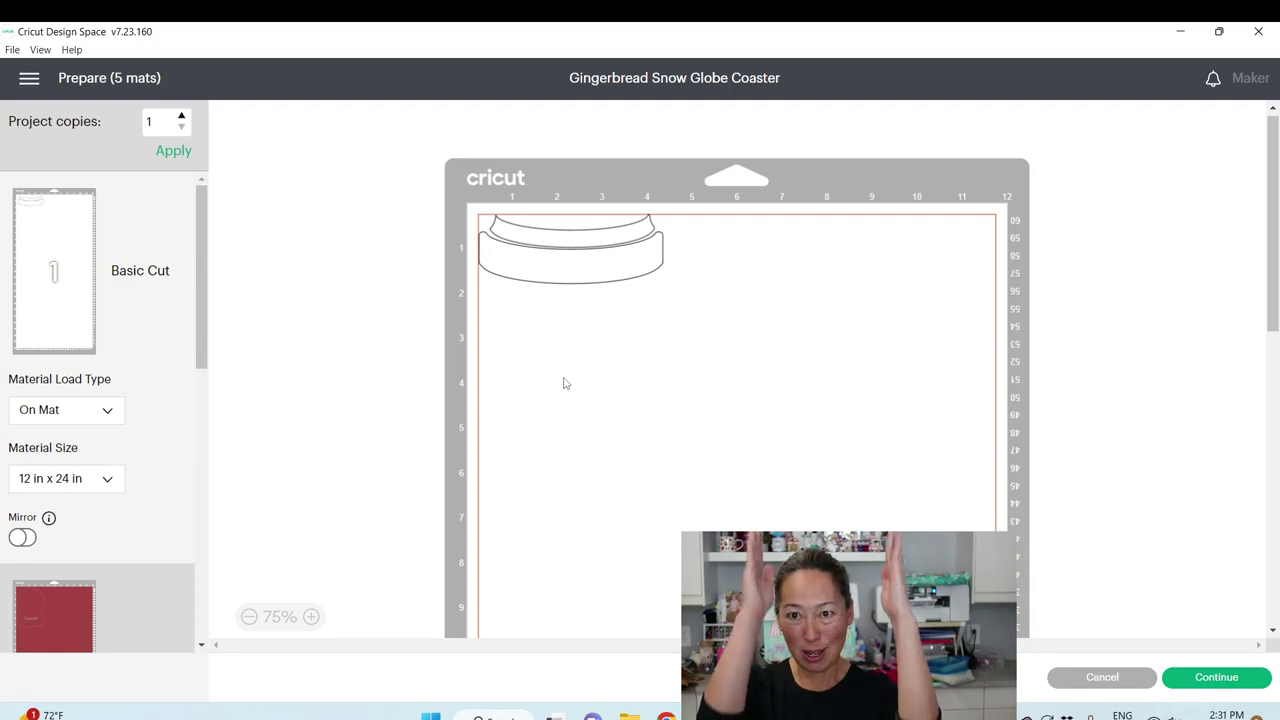
# Rotate the wide curved piece upright along the white mat's left edge and place the narrow piece beside it
pyautogui.moveTo(603, 280); pyautogui.dragTo(603, 327)
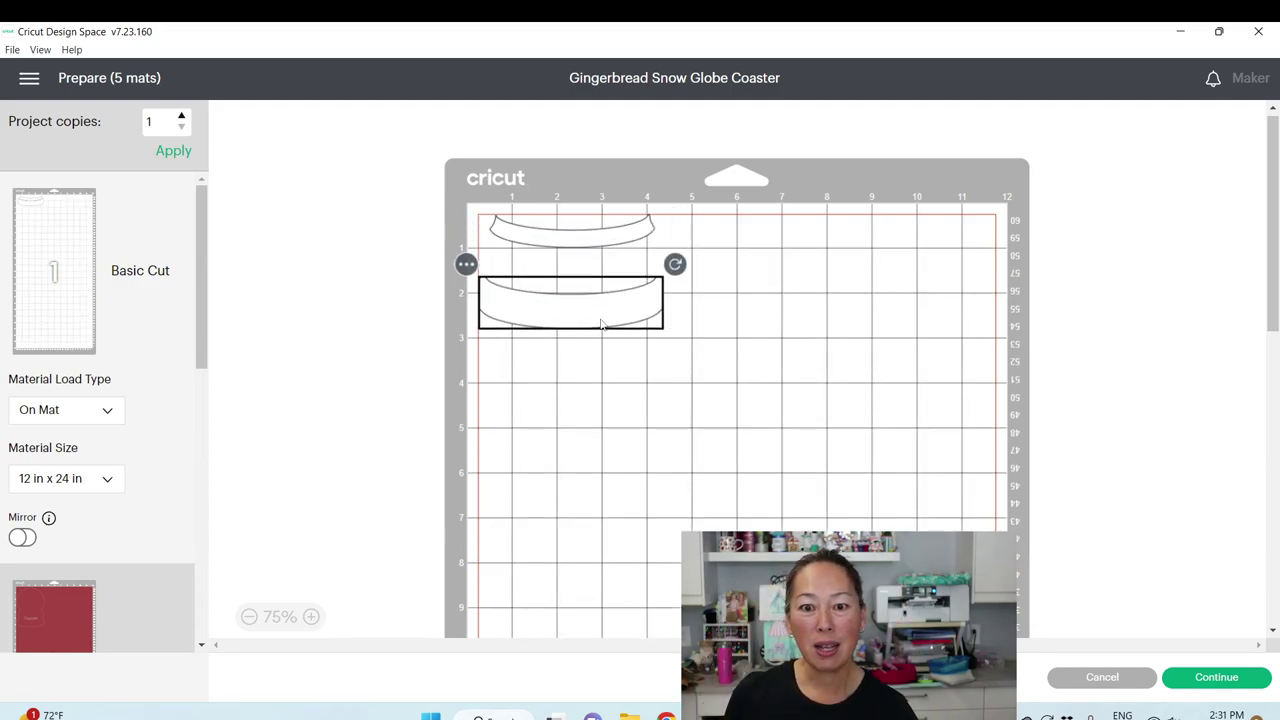
pyautogui.moveTo(668, 274); pyautogui.dragTo(609, 411)
pyautogui.moveTo(565, 327); pyautogui.dragTo(498, 324)
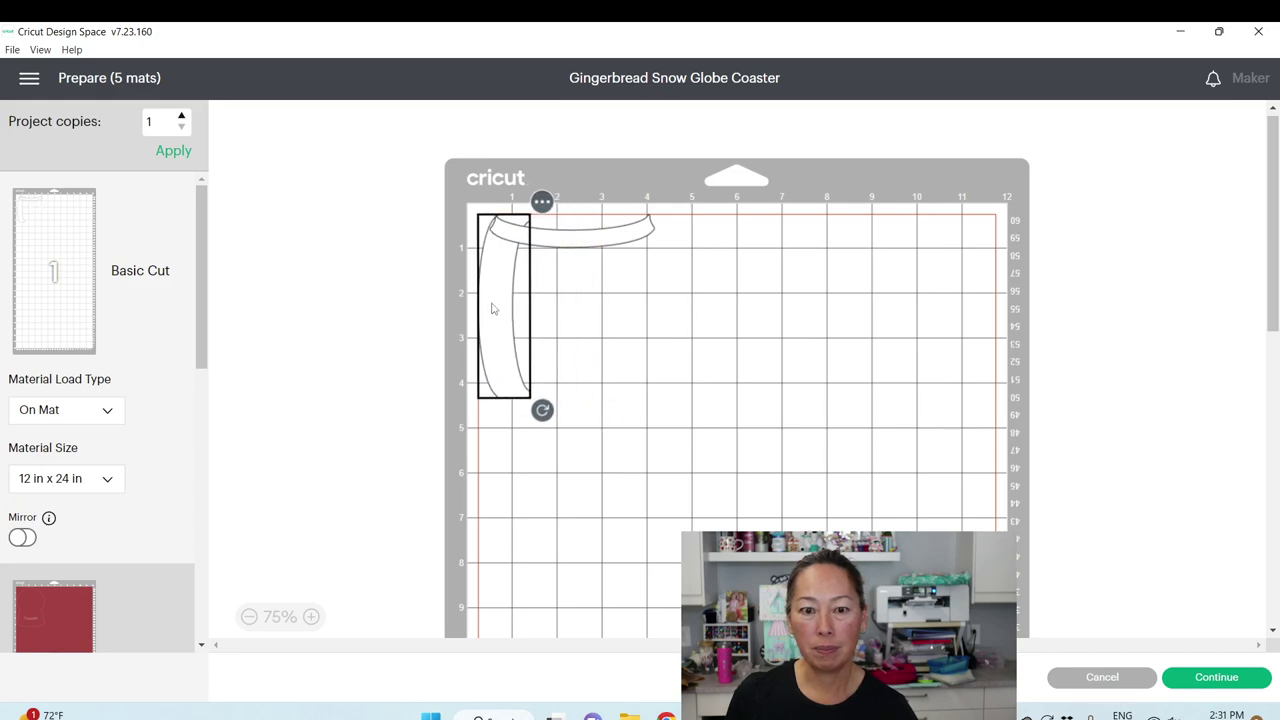
pyautogui.moveTo(583, 242); pyautogui.dragTo(629, 237)
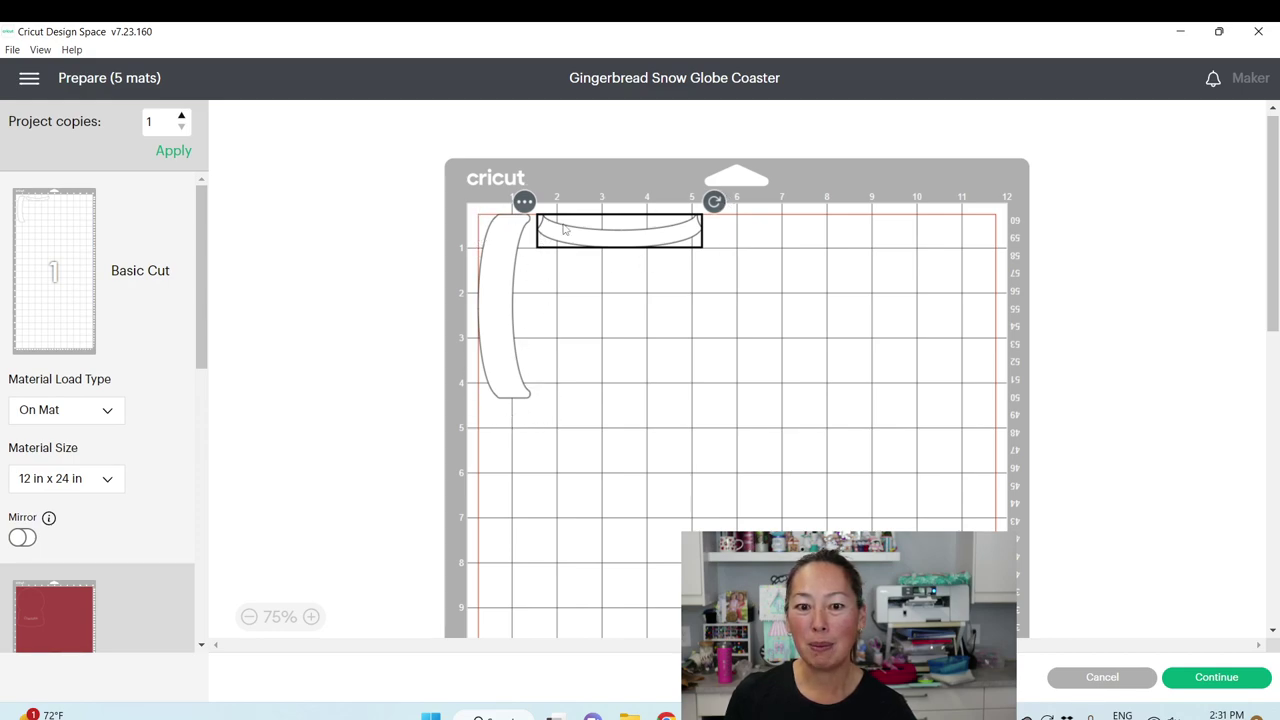
pyautogui.click(695, 465)
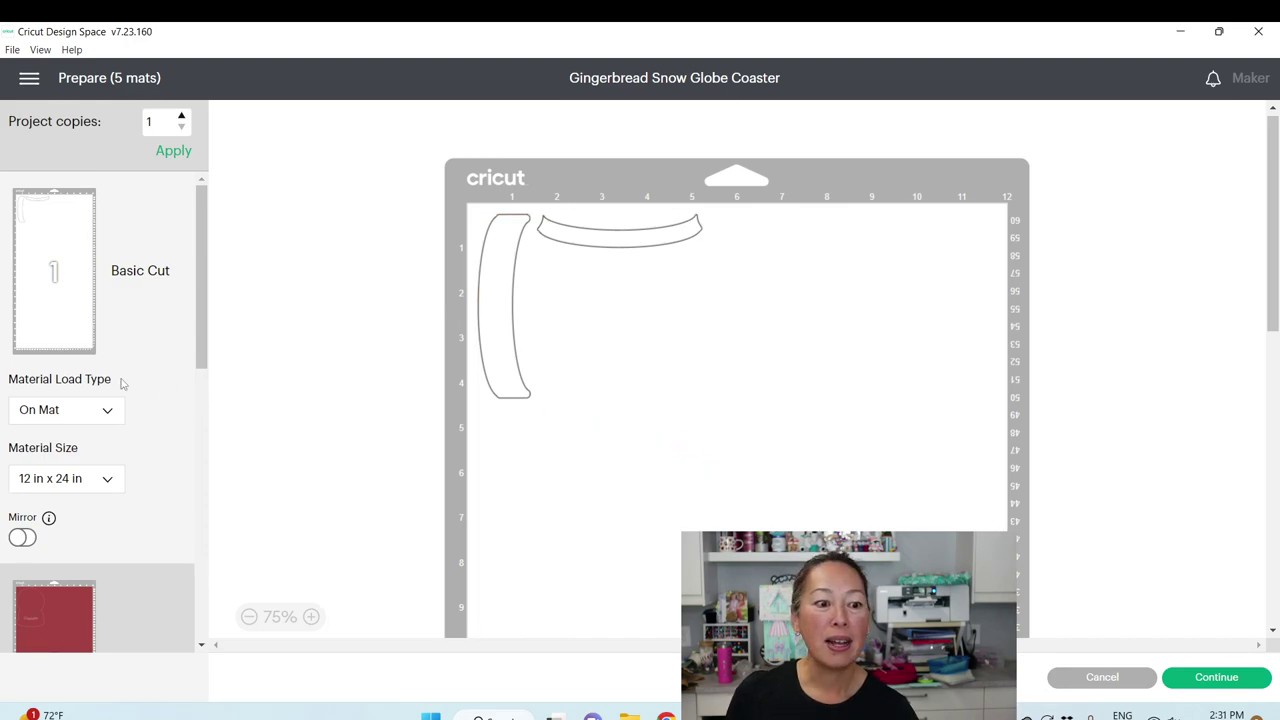
# Review the cut layouts on the red, brown, light blue and navy mats
pyautogui.scroll(-5, 106, 409)
pyautogui.click(52, 395)
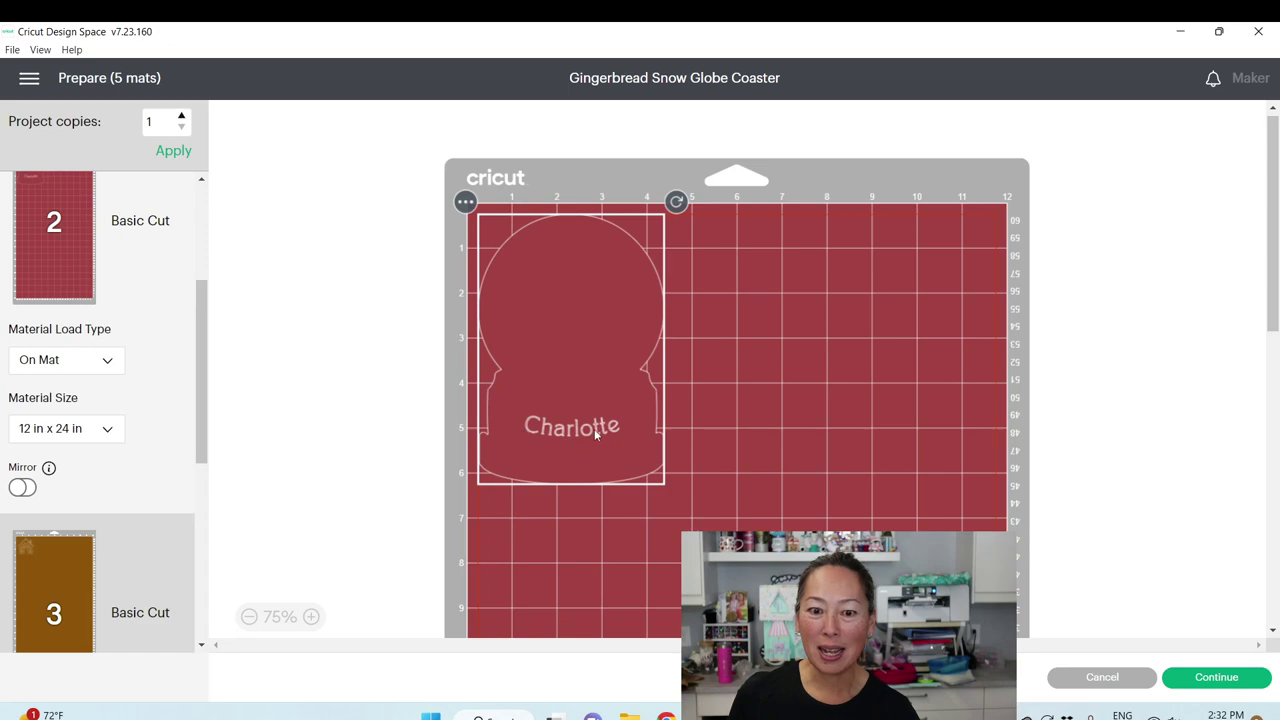
pyautogui.scroll(-2, 110, 450)
pyautogui.click(65, 347)
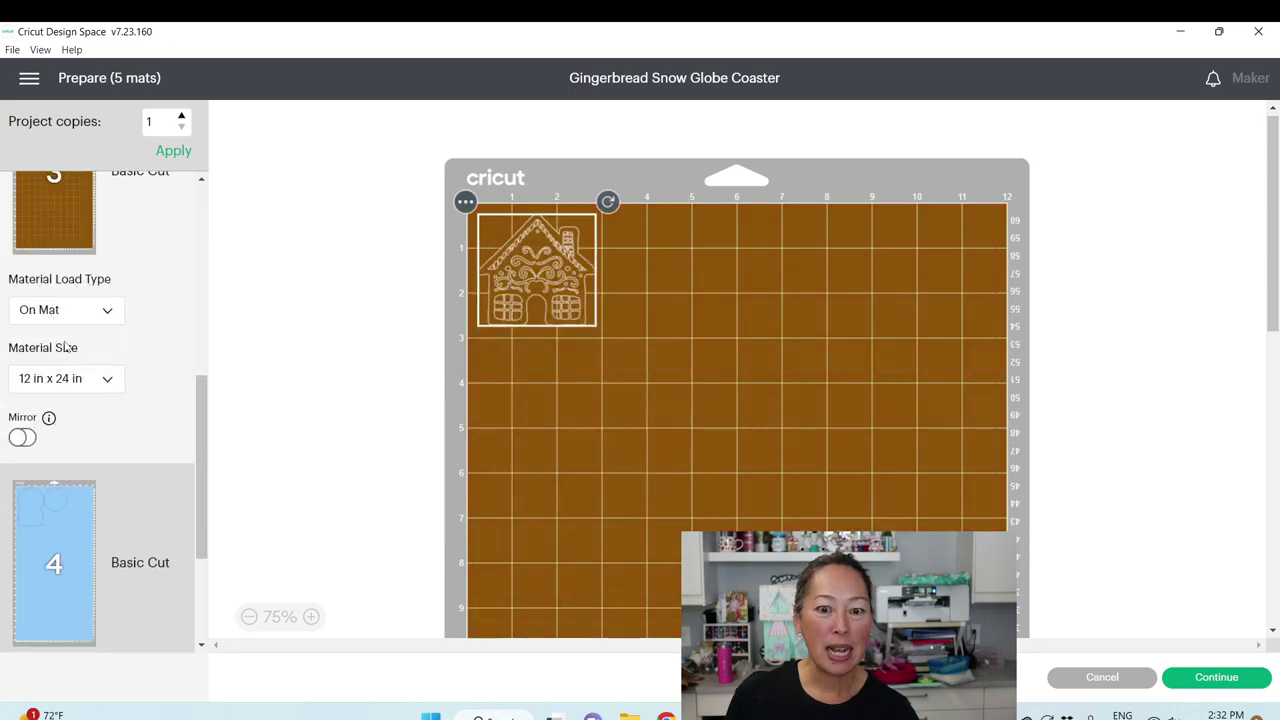
pyautogui.scroll(-2, 65, 347)
pyautogui.click(65, 340)
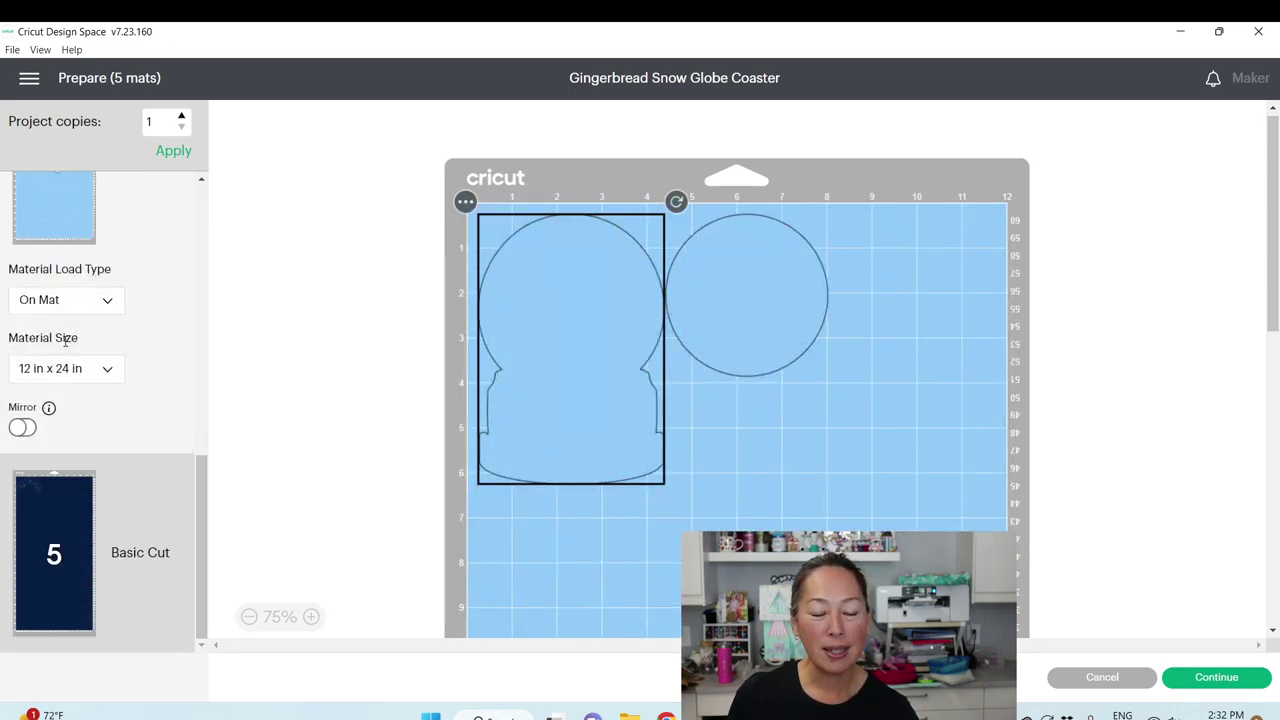
pyautogui.click(52, 532)
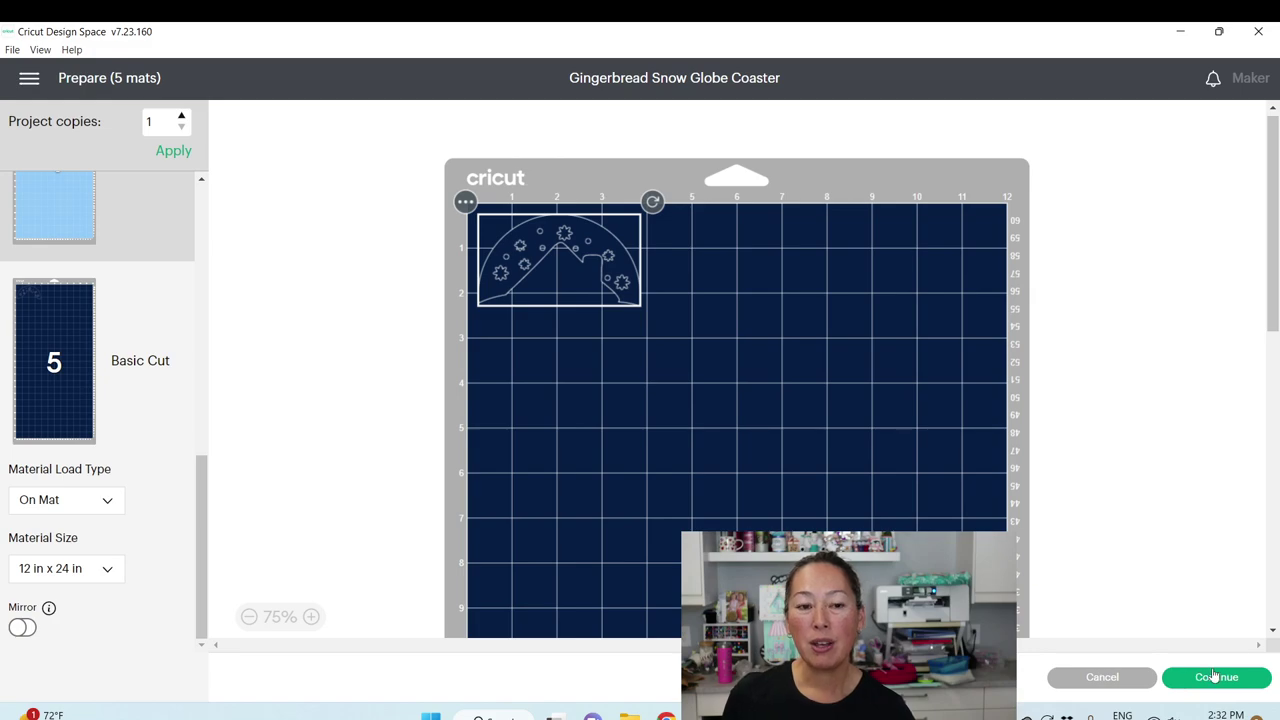
# Continue to the cutting stage and choose the Maker Bluetooth machine
pyautogui.click(1215, 677)
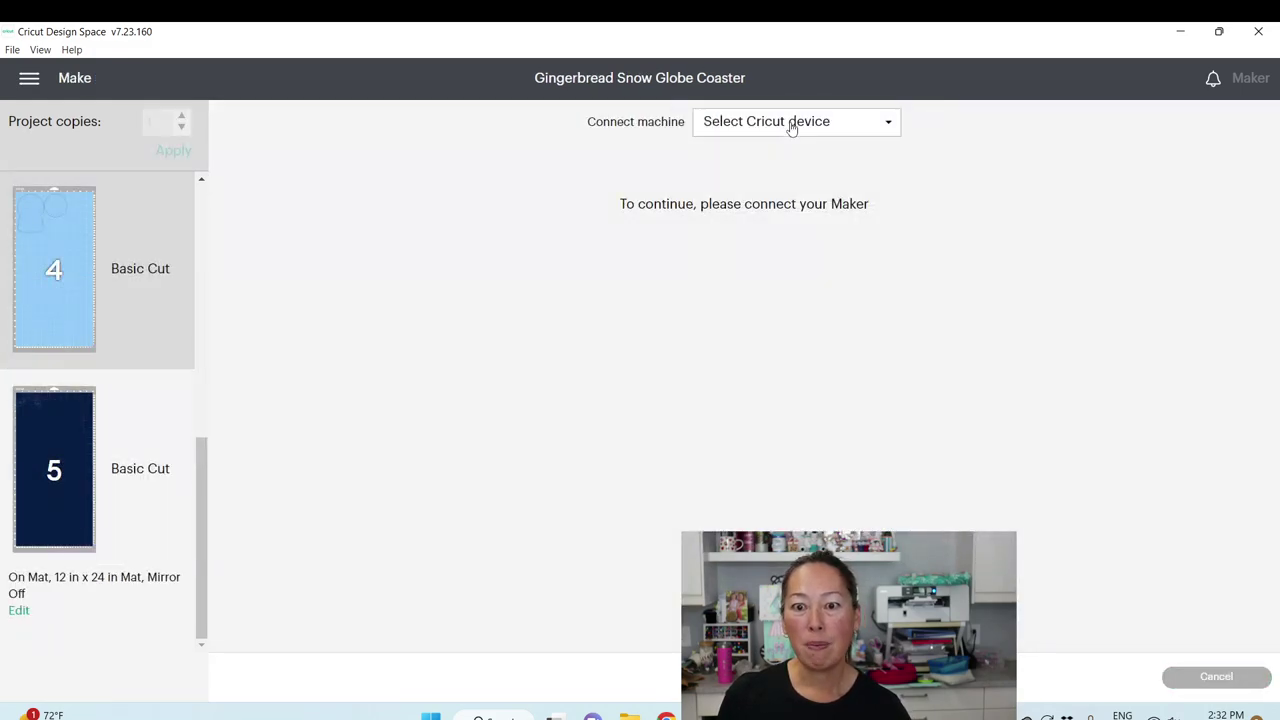
pyautogui.click(792, 125)
pyautogui.click(789, 156)
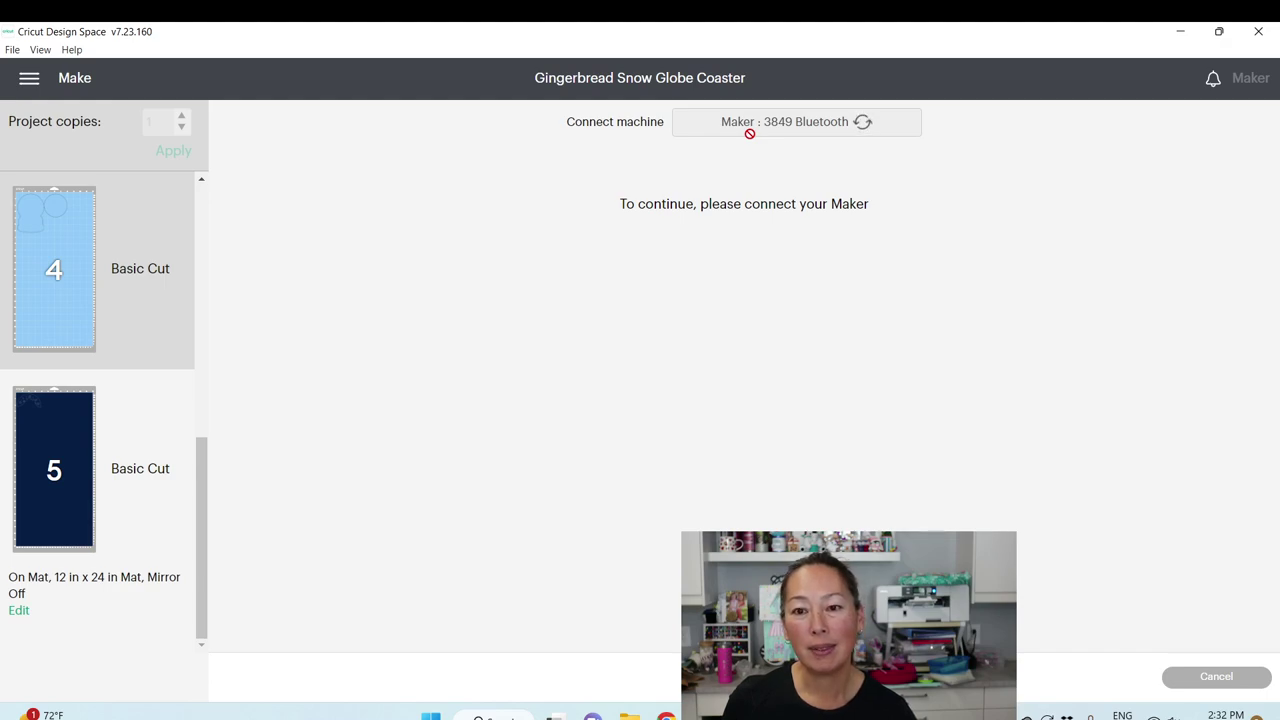
# Cancel the cutting setup and the mat preparation to return to the canvas
pyautogui.click(1212, 680)
pyautogui.click(716, 102)
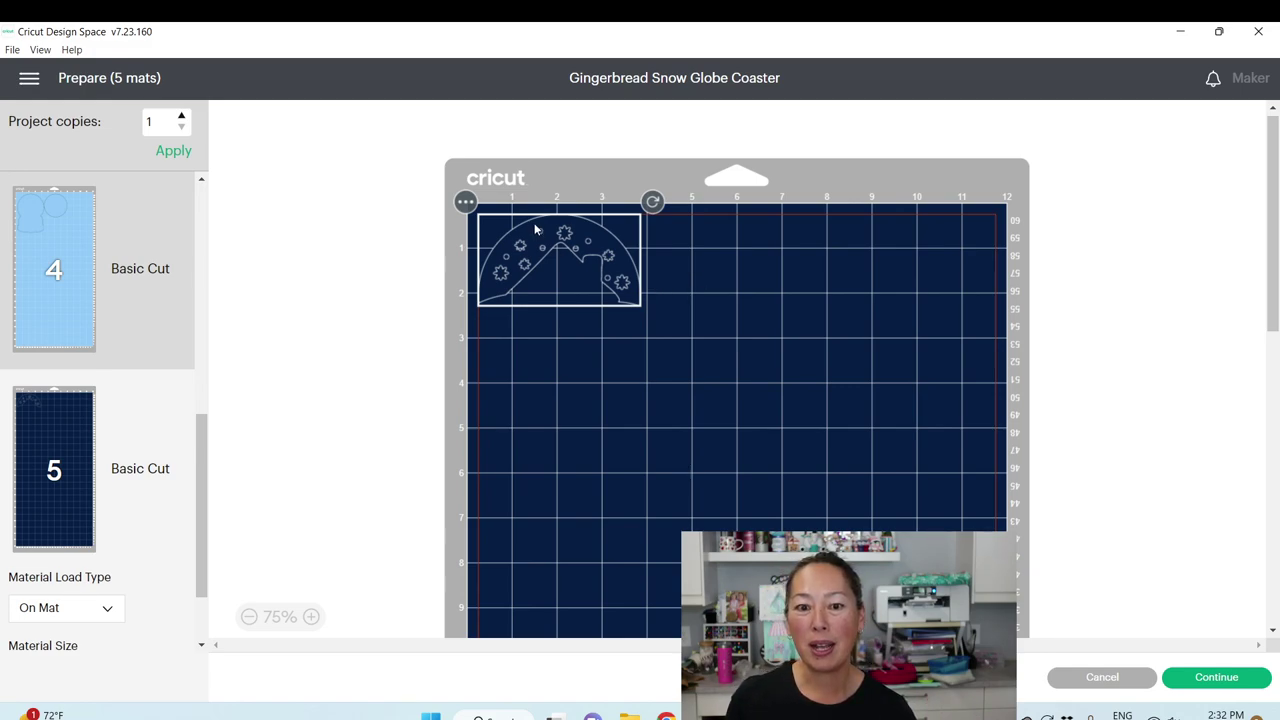
pyautogui.click(1090, 680)
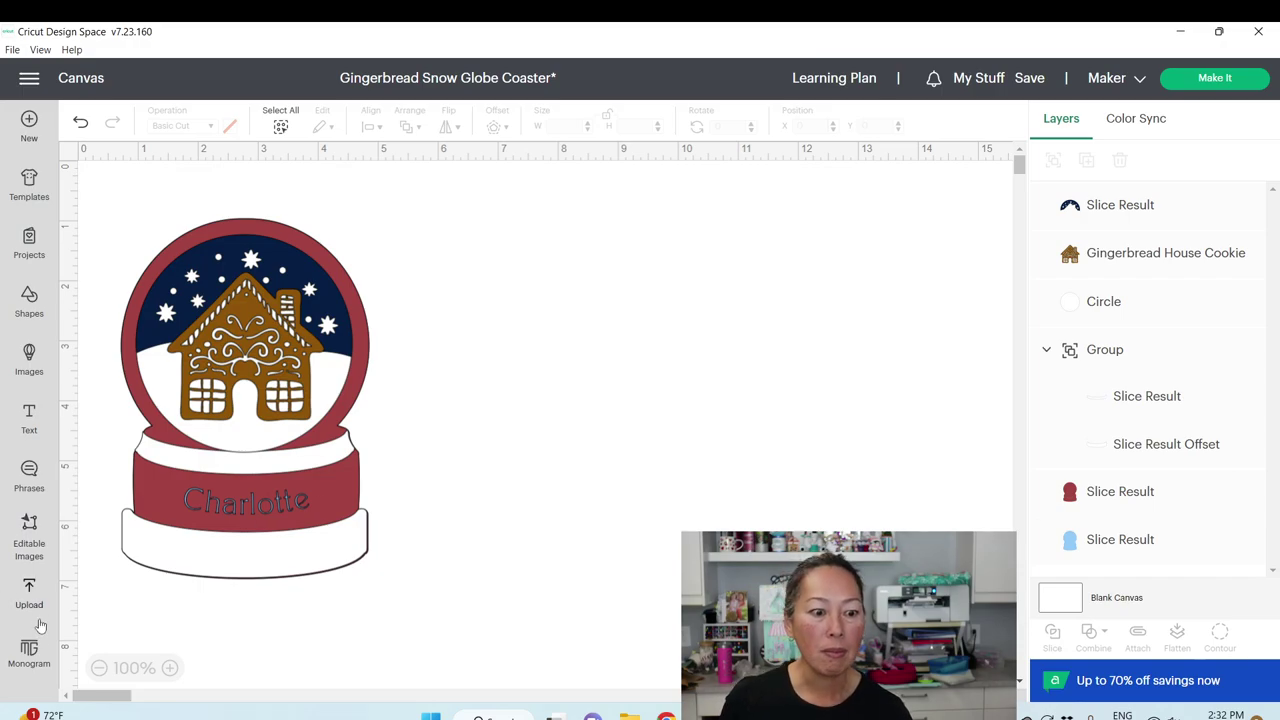
# Open the Monogram Maker, browse the Modern text styles, and choose the outlined block style for the sample monogram
pyautogui.click(29, 652)
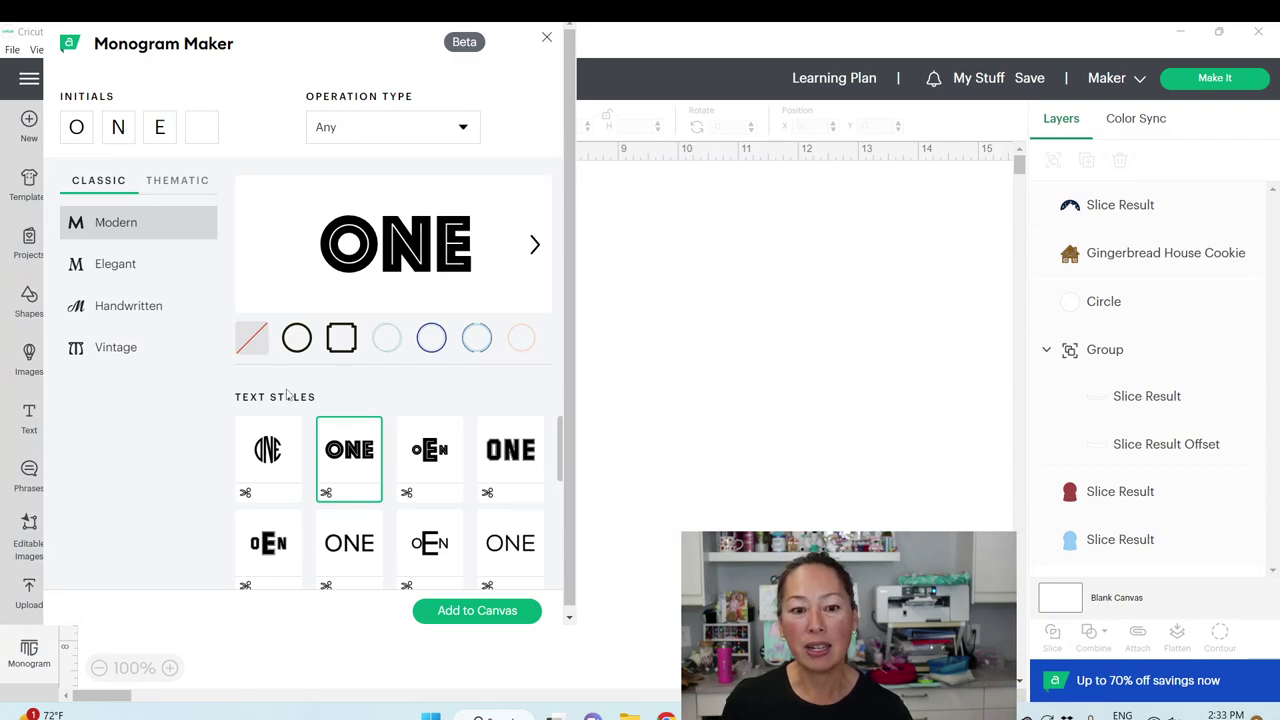
pyautogui.scroll(-1, 397, 457)
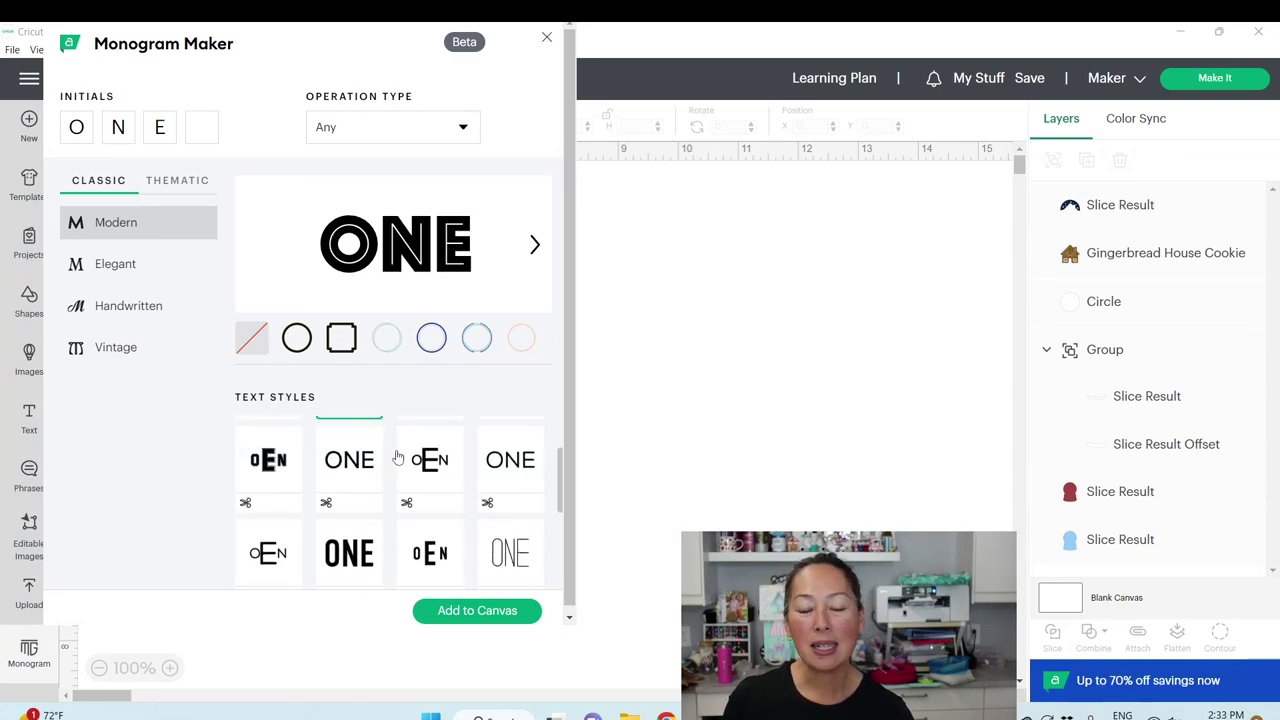
pyautogui.scroll(1, 397, 457)
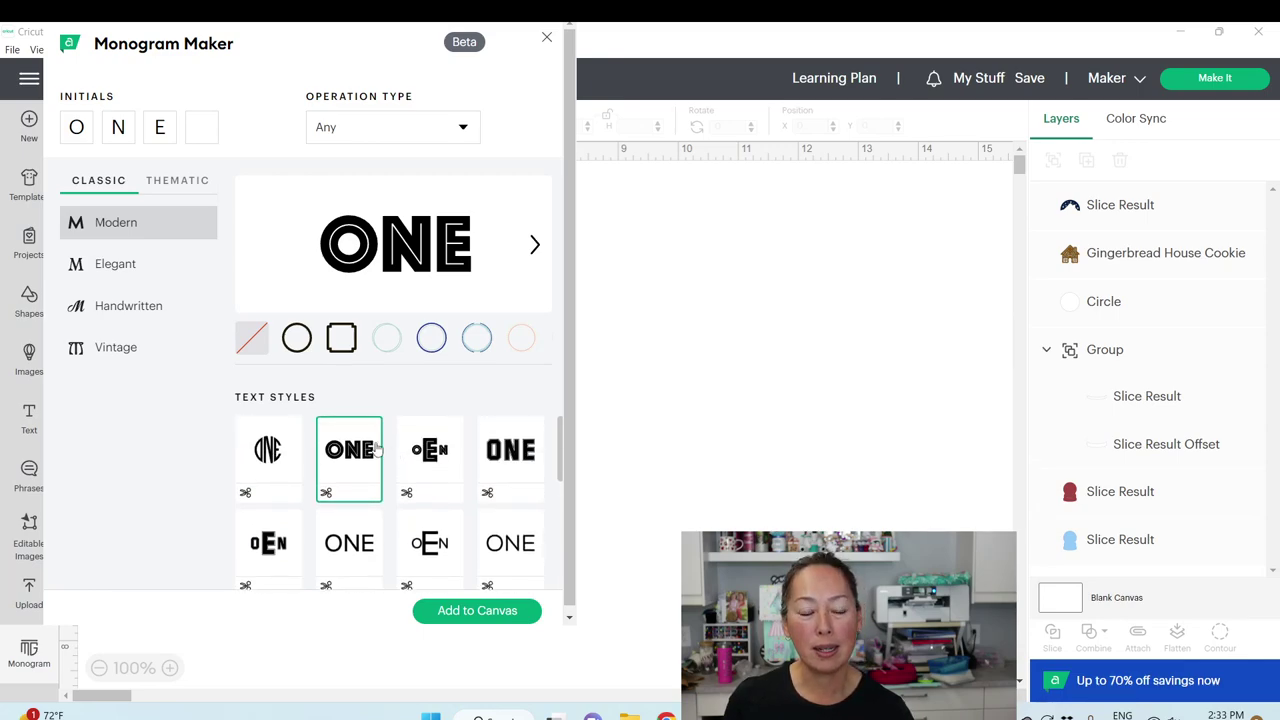
pyautogui.click(524, 476)
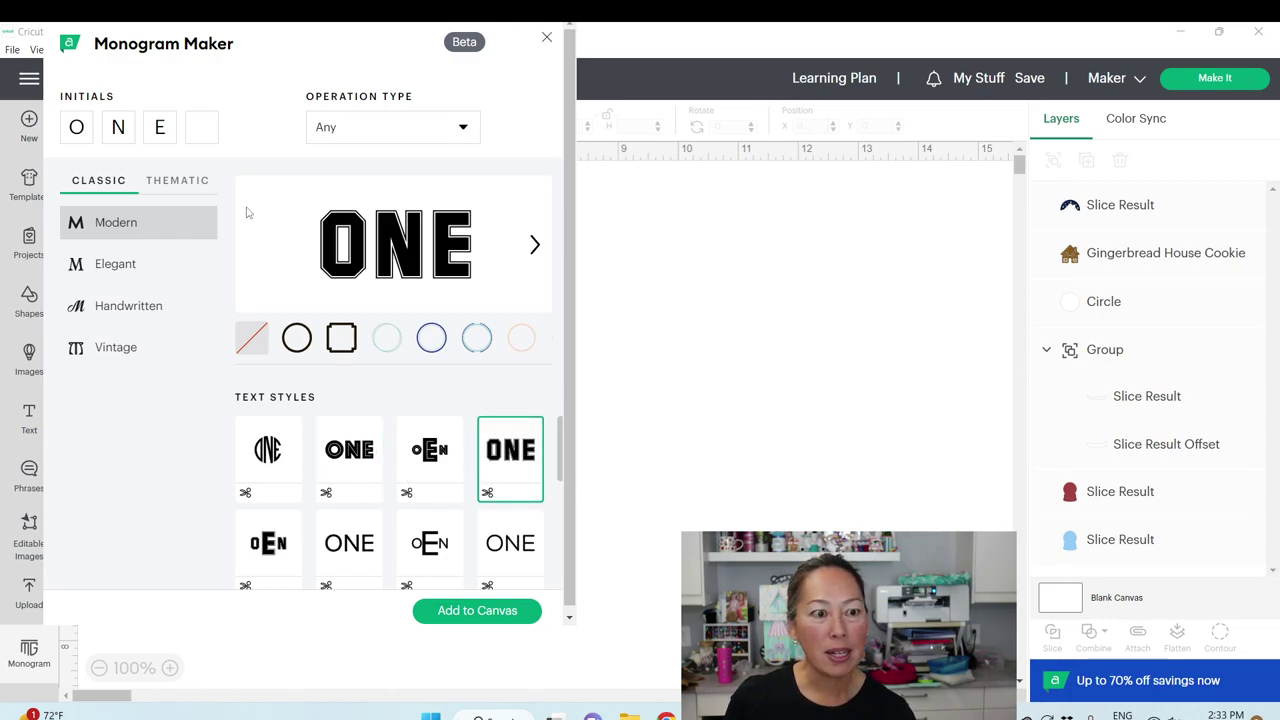
# Set the monogram initials to A and P and clear the third initial
pyautogui.click(77, 127)
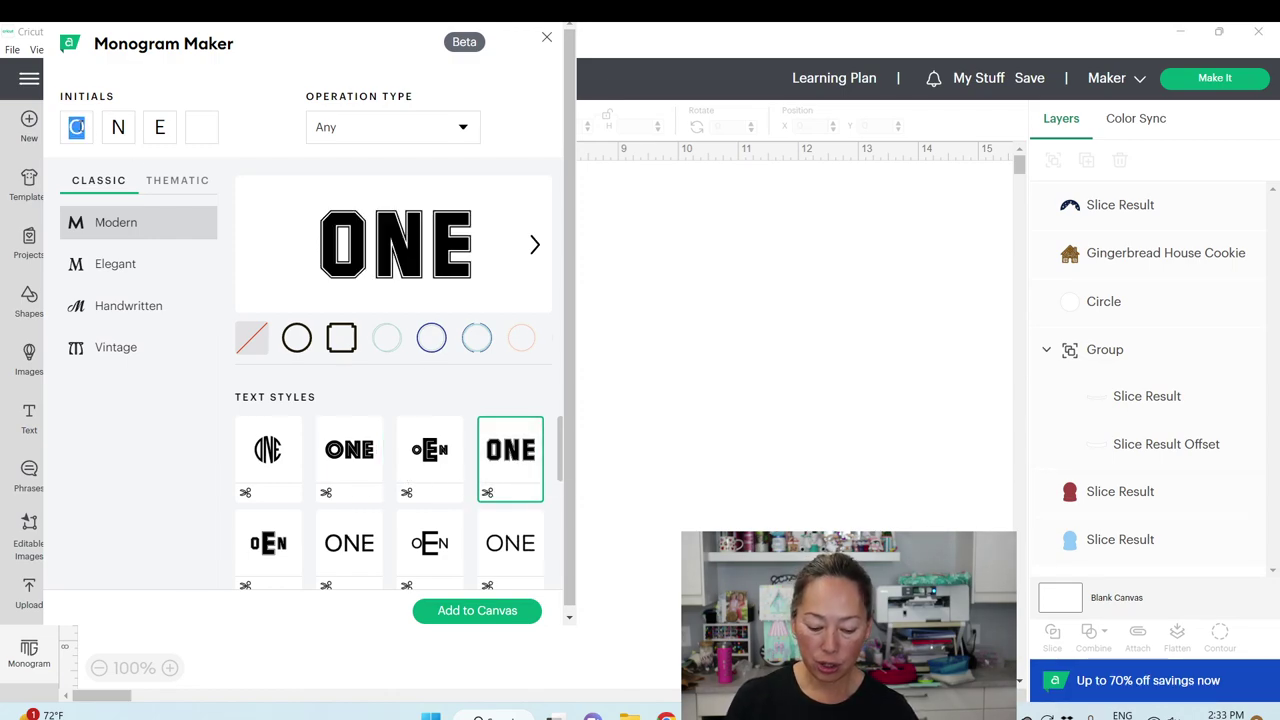
pyautogui.write('A')
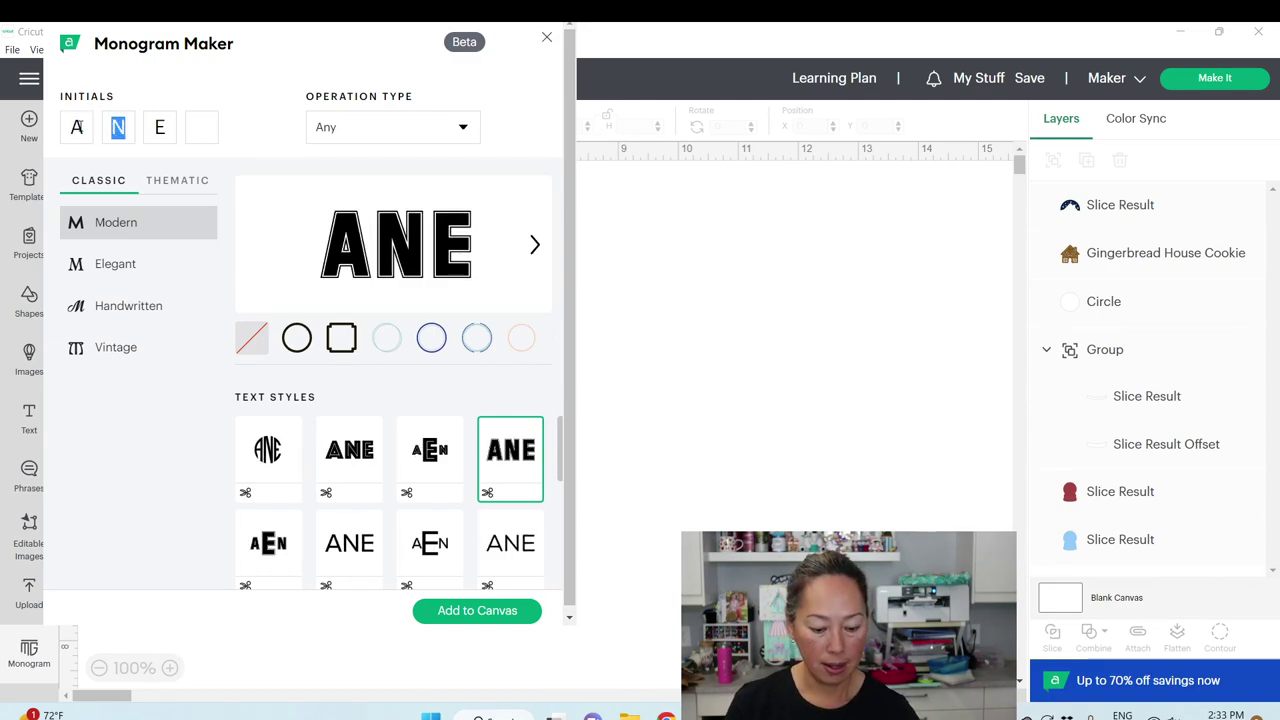
pyautogui.write('P')
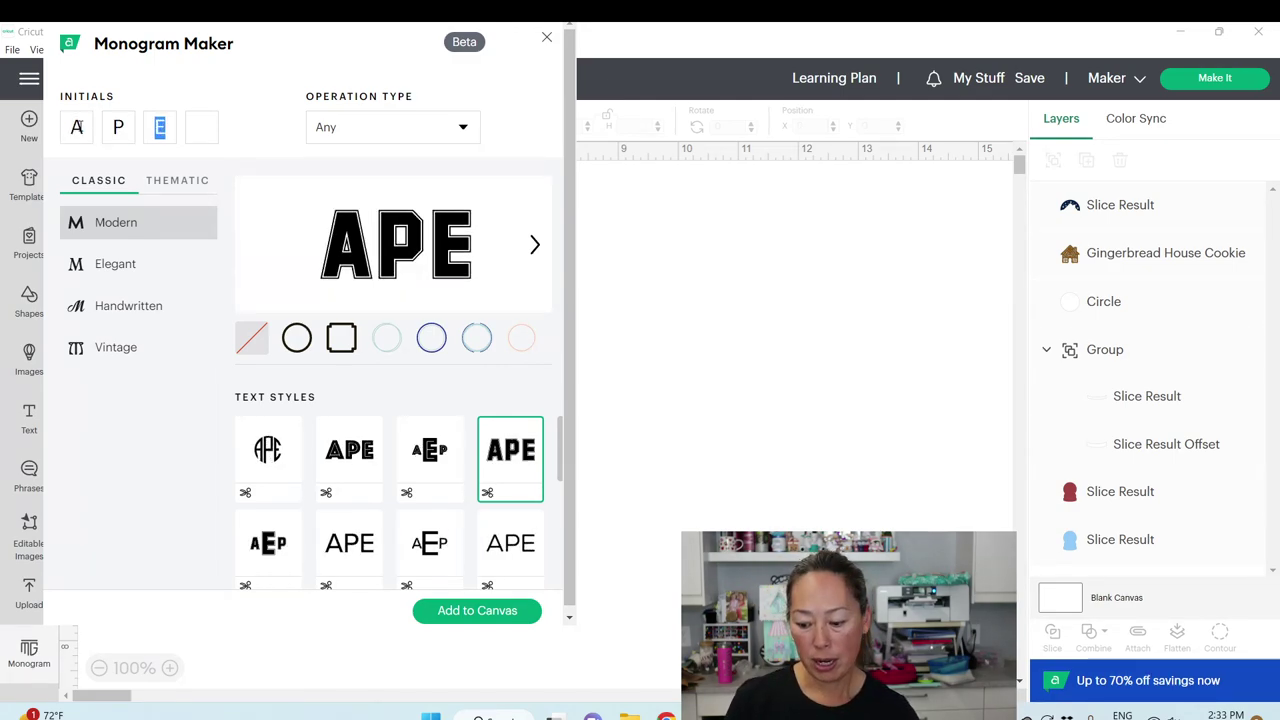
pyautogui.press('BackSpace')
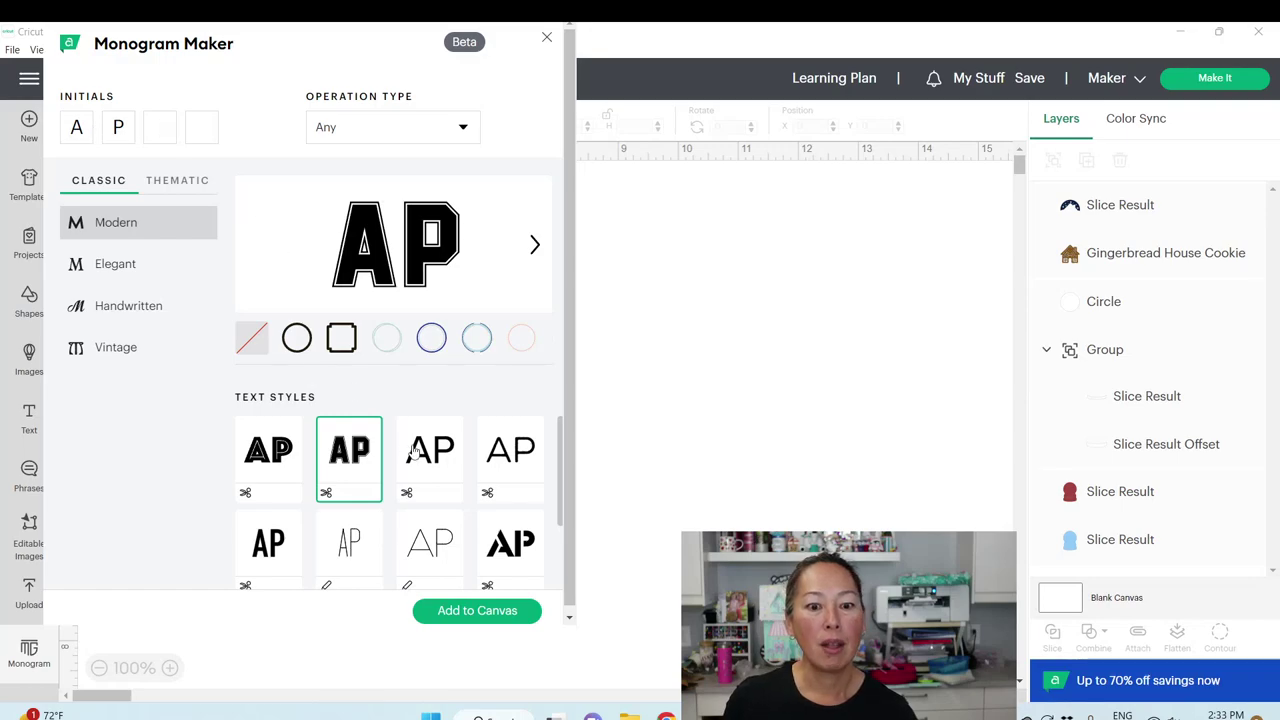
# Try several Modern text styles on the AP monogram and settle on the bold style with a thin inline
pyautogui.click(414, 452)
pyautogui.click(487, 456)
pyautogui.click(507, 541)
pyautogui.scroll(-1, 495, 520)
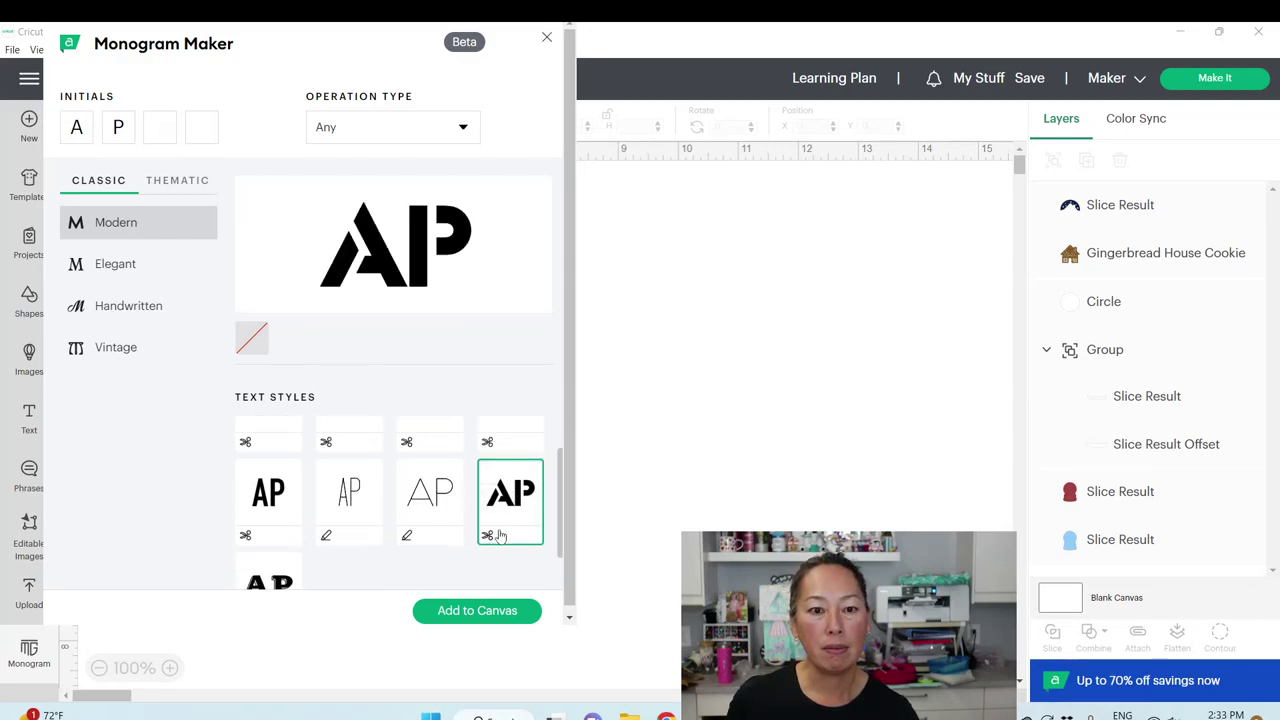
pyautogui.click(294, 467)
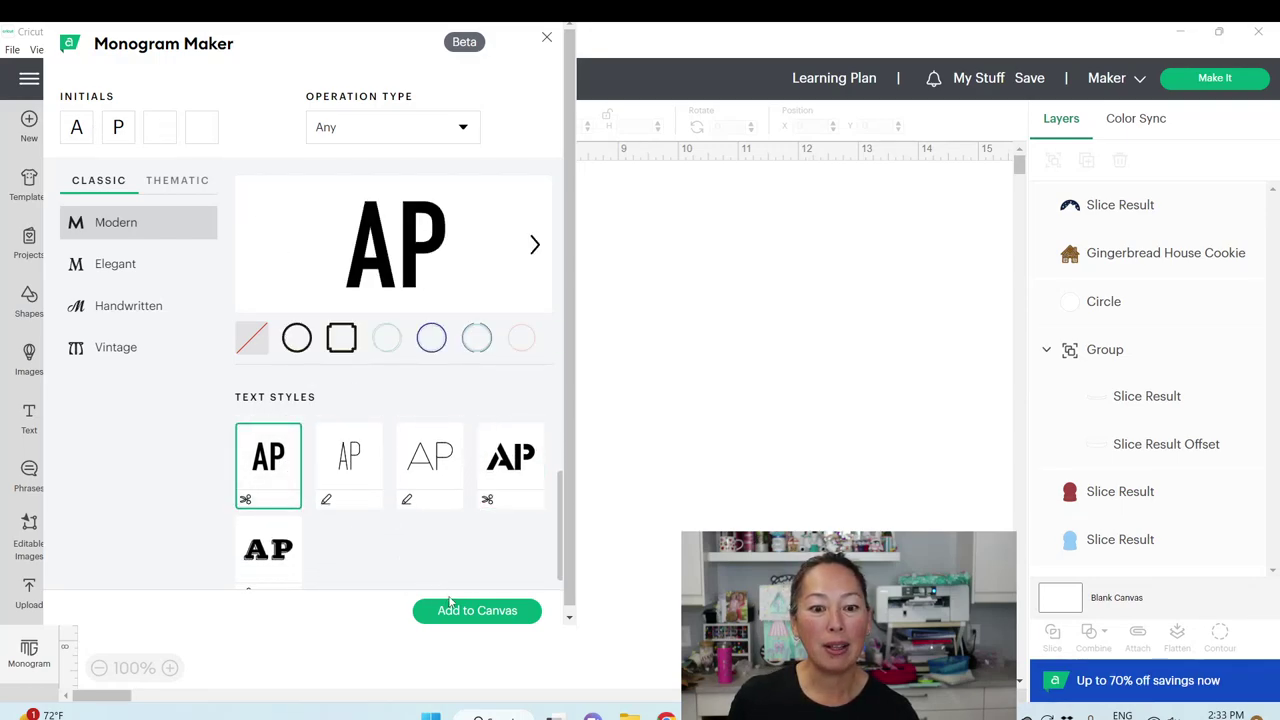
pyautogui.scroll(1, 418, 483)
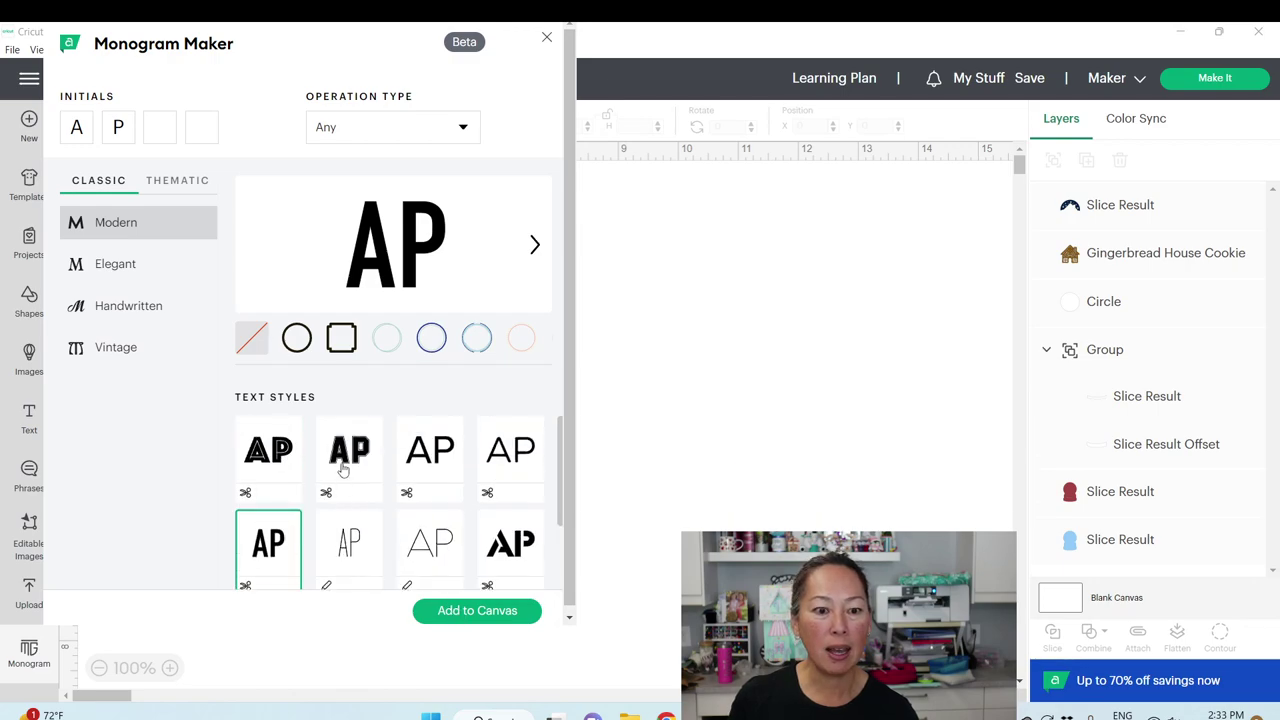
pyautogui.click(345, 460)
pyautogui.click(290, 465)
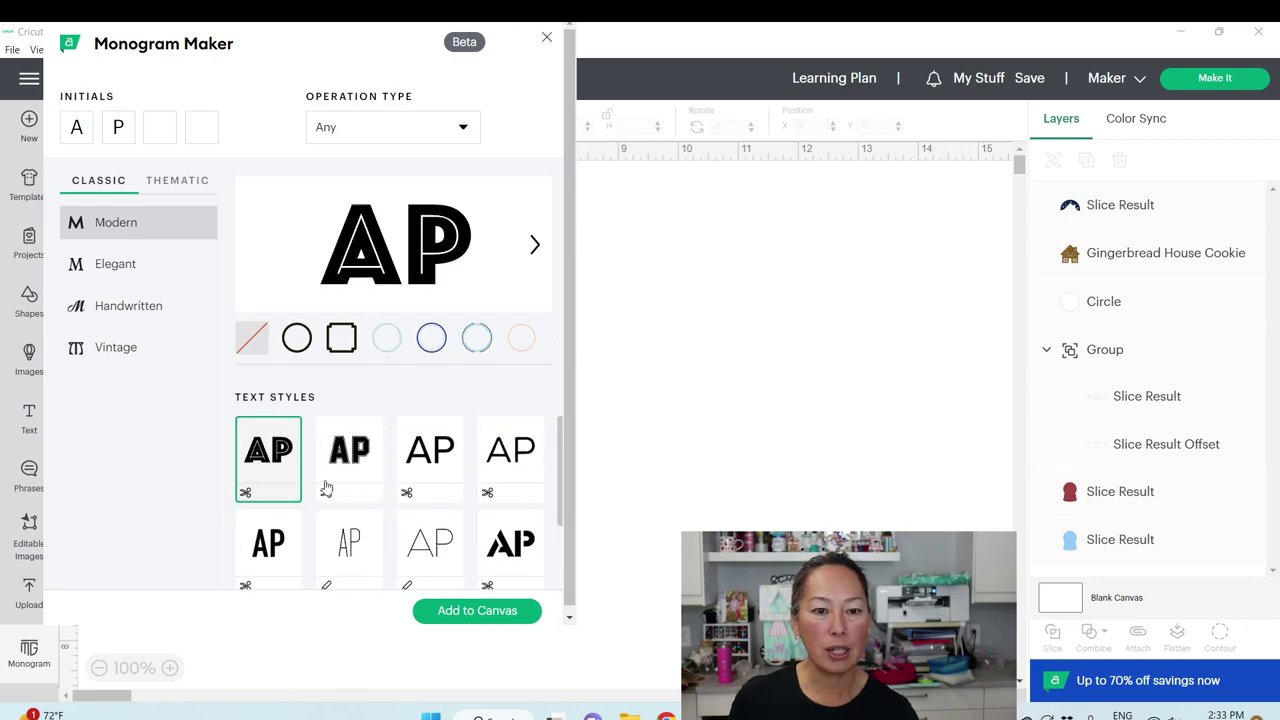
# Add the AP monogram to the canvas beside the snow globe and size it to about 7.16 × 3.17 in
pyautogui.click(466, 612)
pyautogui.moveTo(264, 298); pyautogui.dragTo(658, 370)
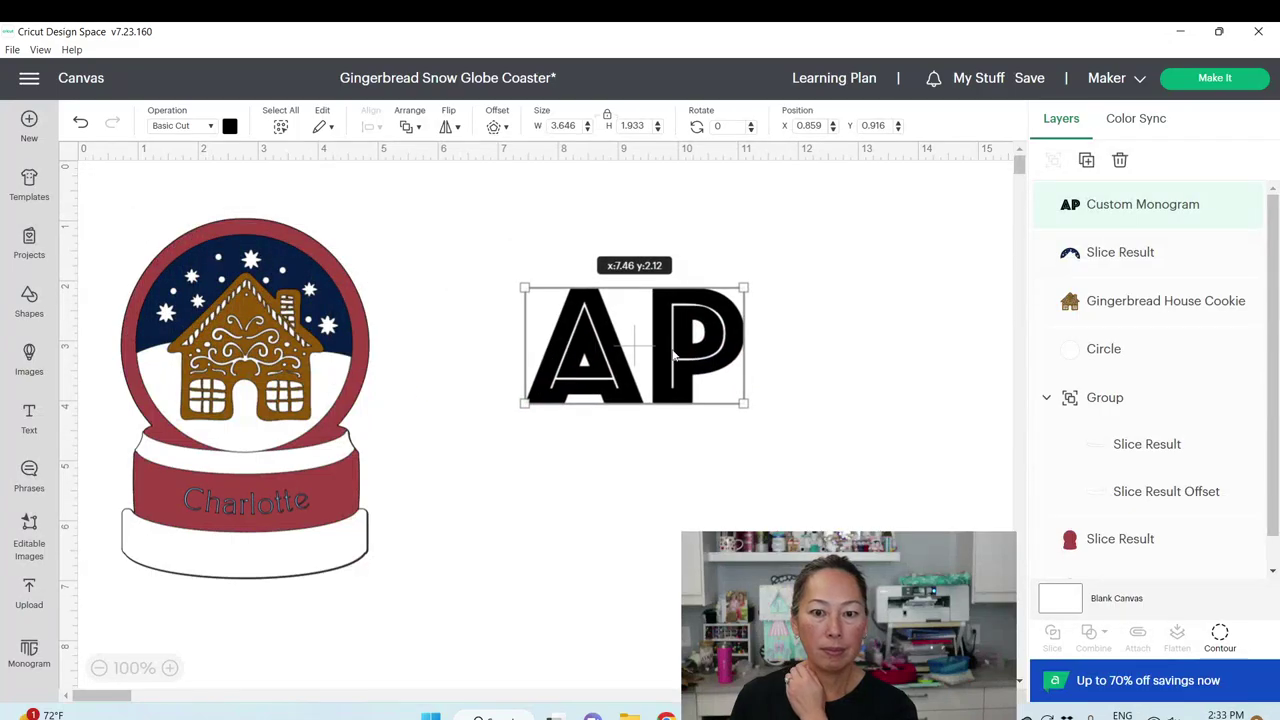
pyautogui.moveTo(740, 401); pyautogui.dragTo(1020, 556)
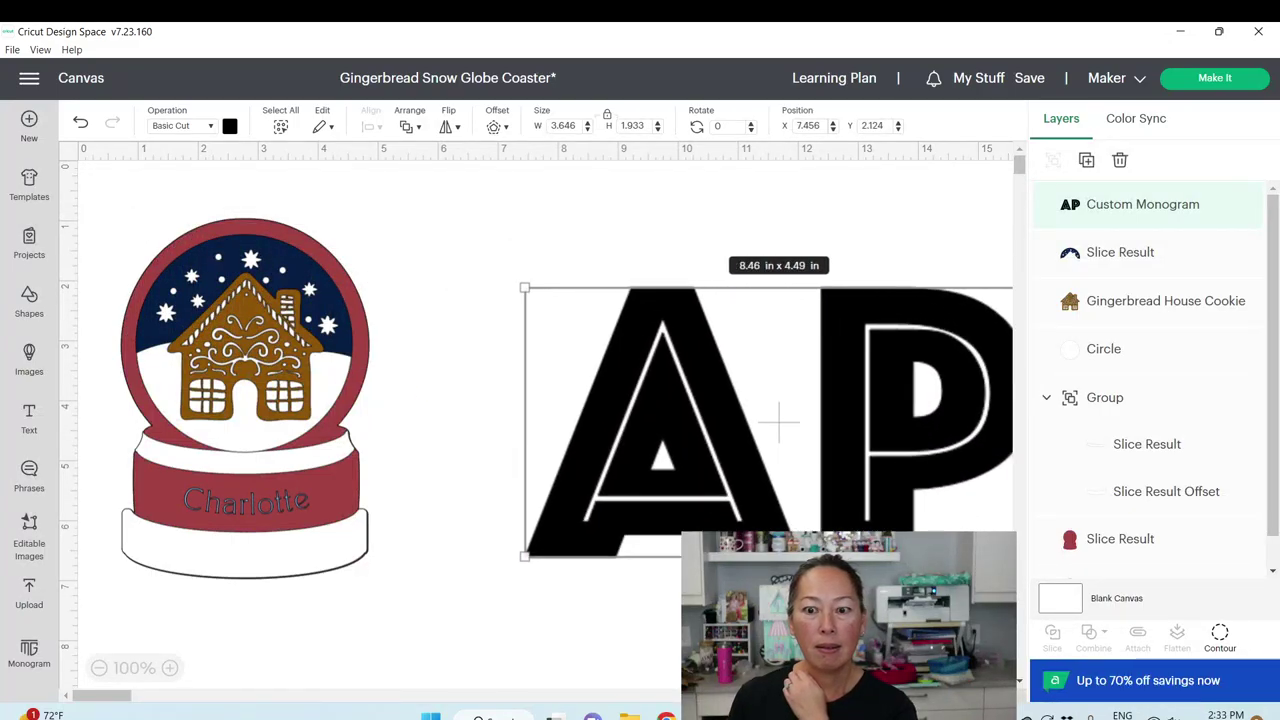
pyautogui.moveTo(890, 460); pyautogui.dragTo(784, 383)
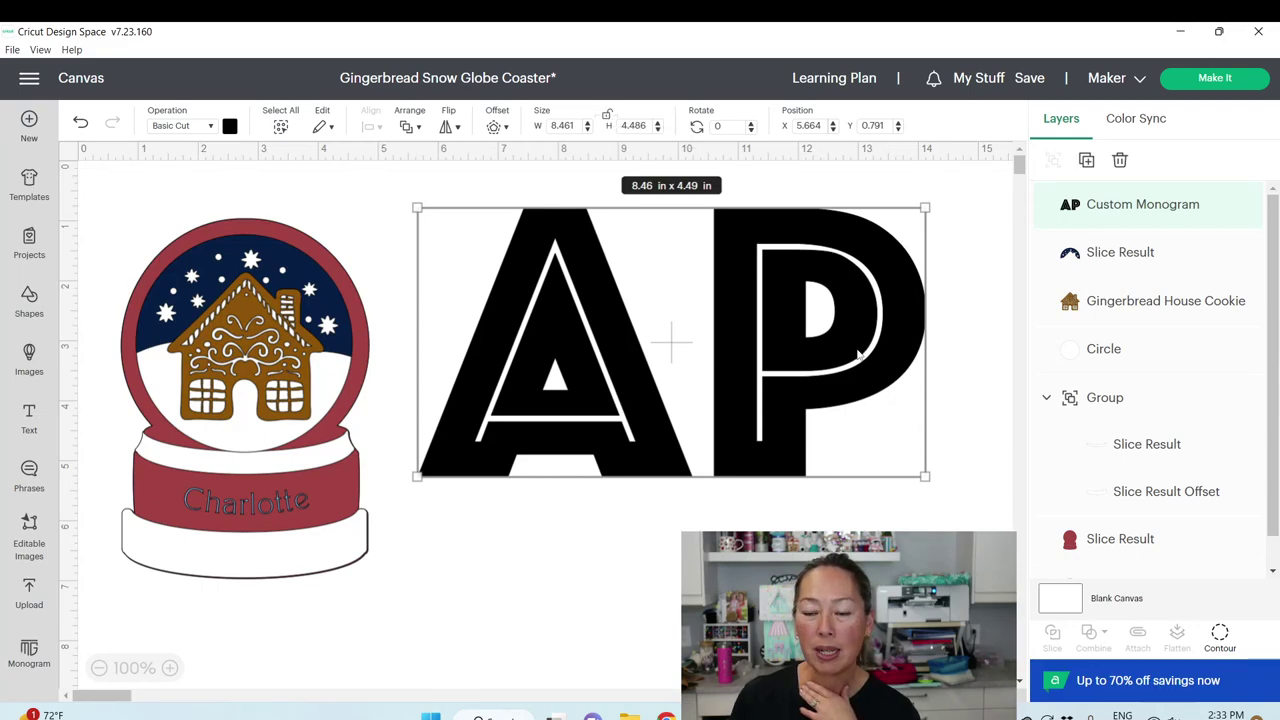
pyautogui.moveTo(923, 477); pyautogui.dragTo(846, 397)
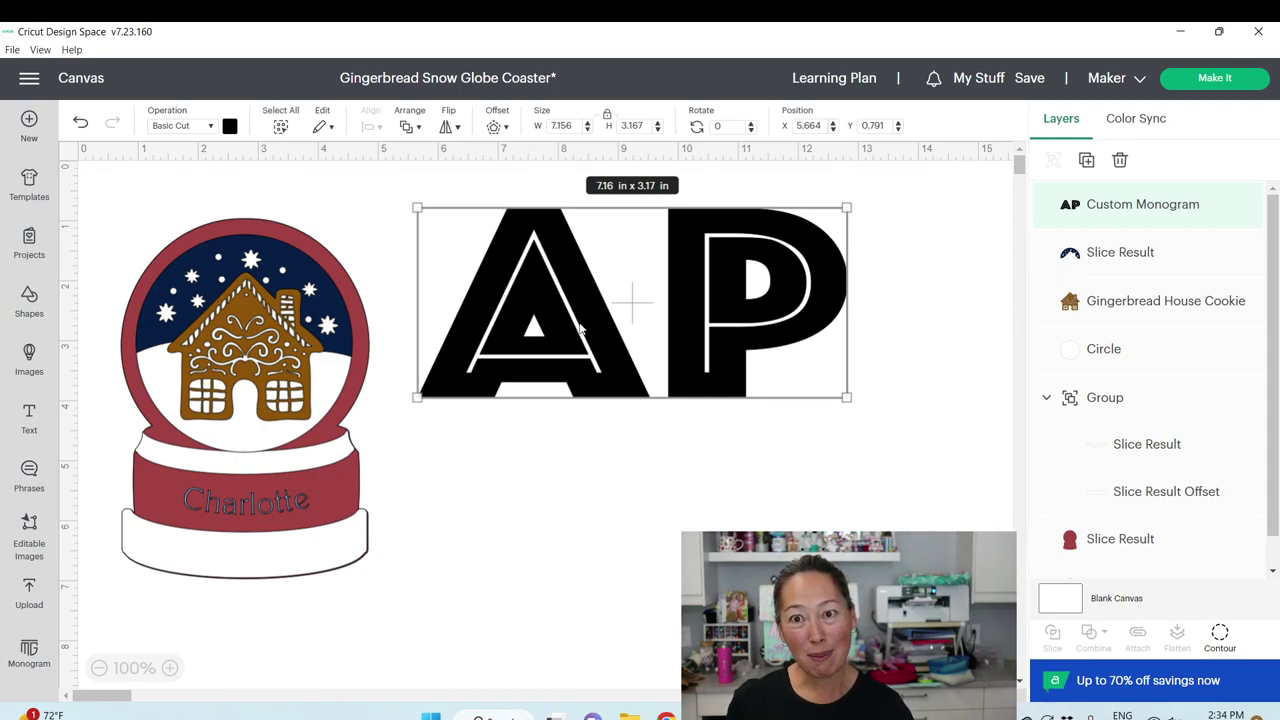
# Inspect the AP monogram's contours without hiding any and delete the monogram from the canvas
pyautogui.click(1220, 638)
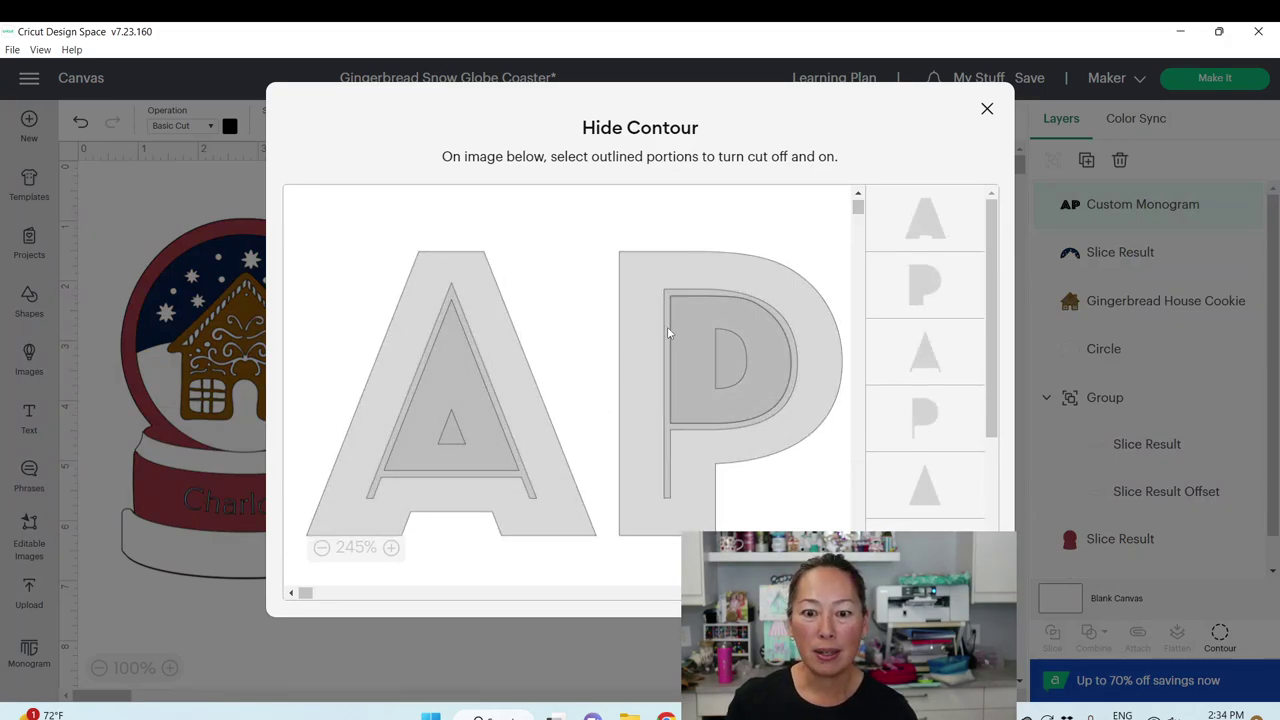
pyautogui.click(987, 110)
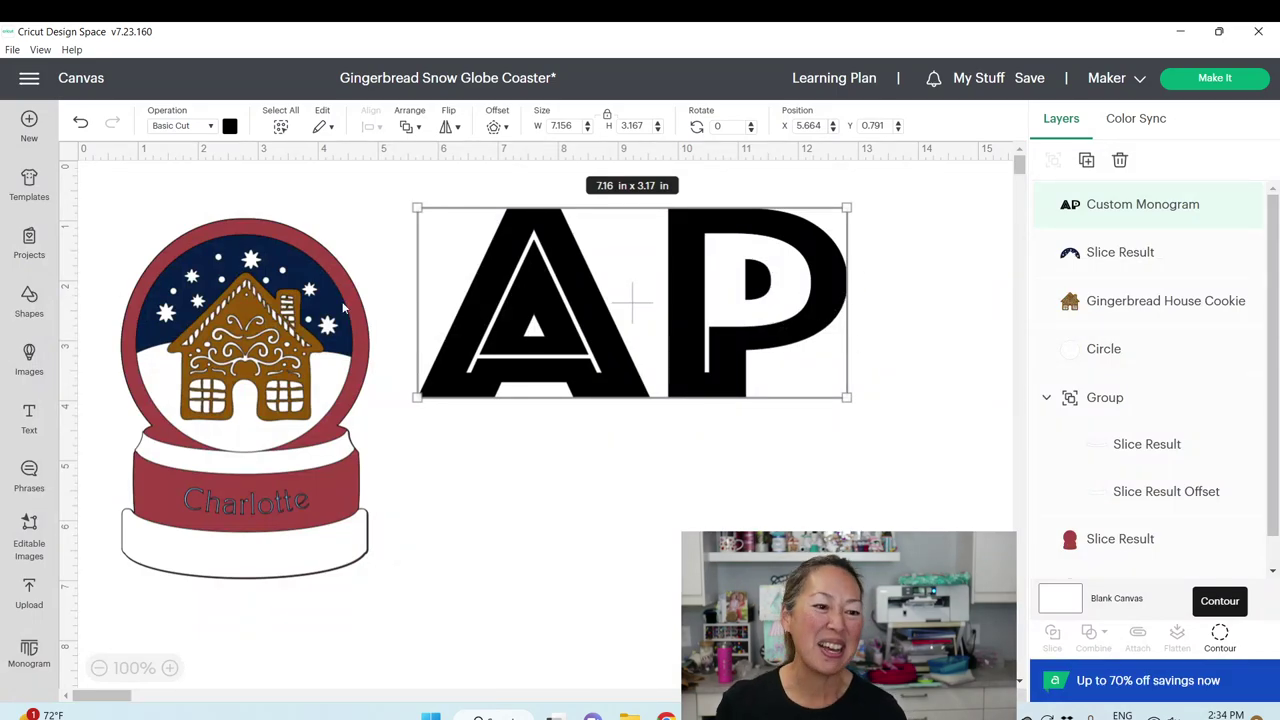
pyautogui.press('Delete')
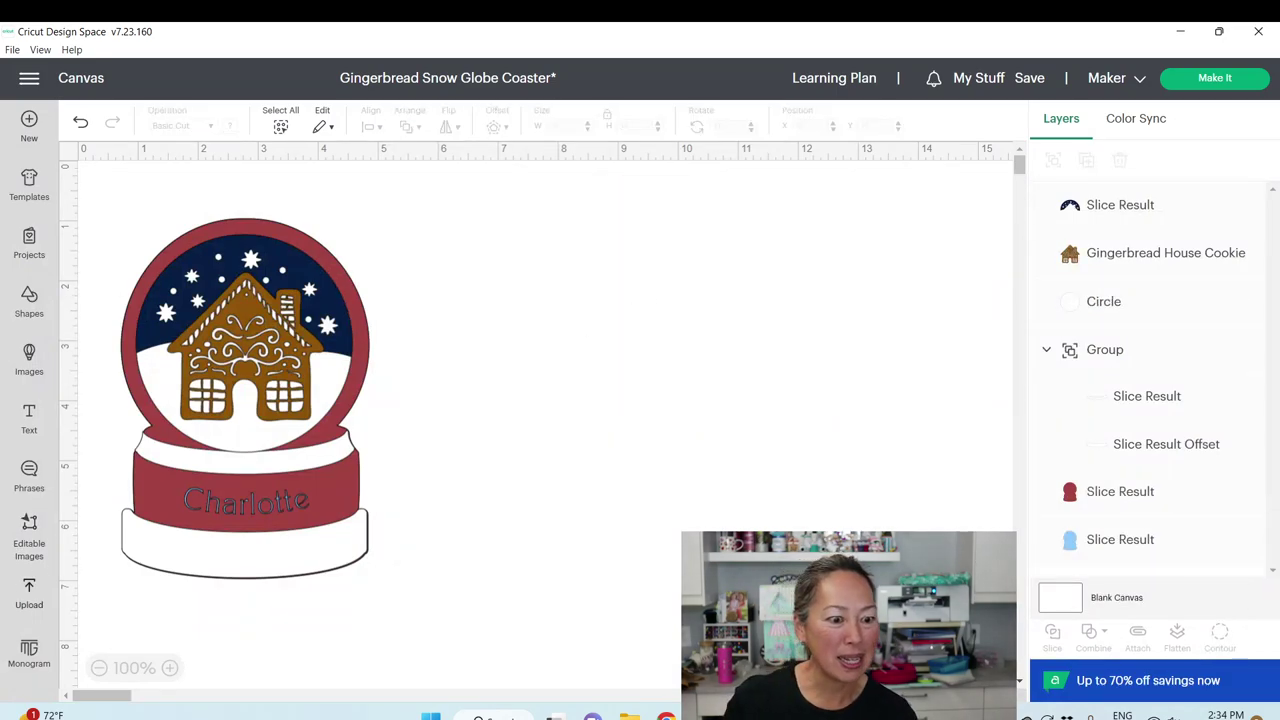
# Look through the recent image uploads and cancel without adding any
pyautogui.click(29, 597)
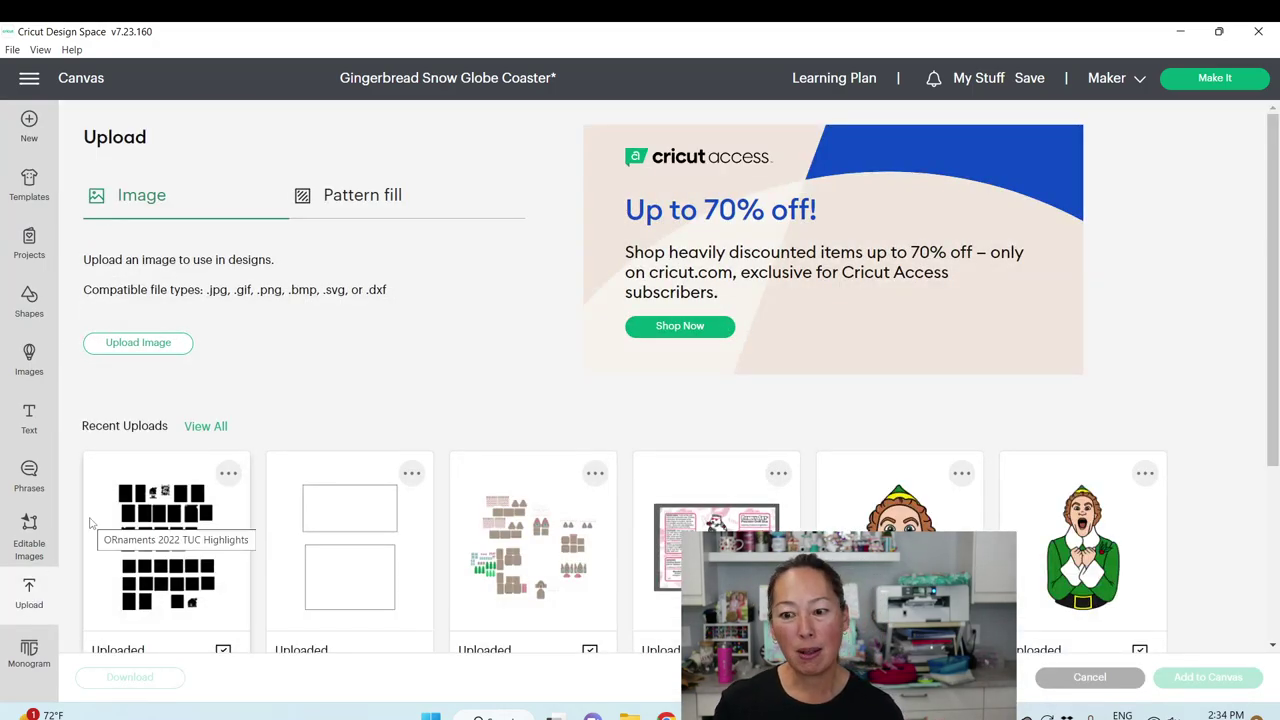
pyautogui.scroll(-3, 90, 522)
pyautogui.scroll(-2, 858, 528)
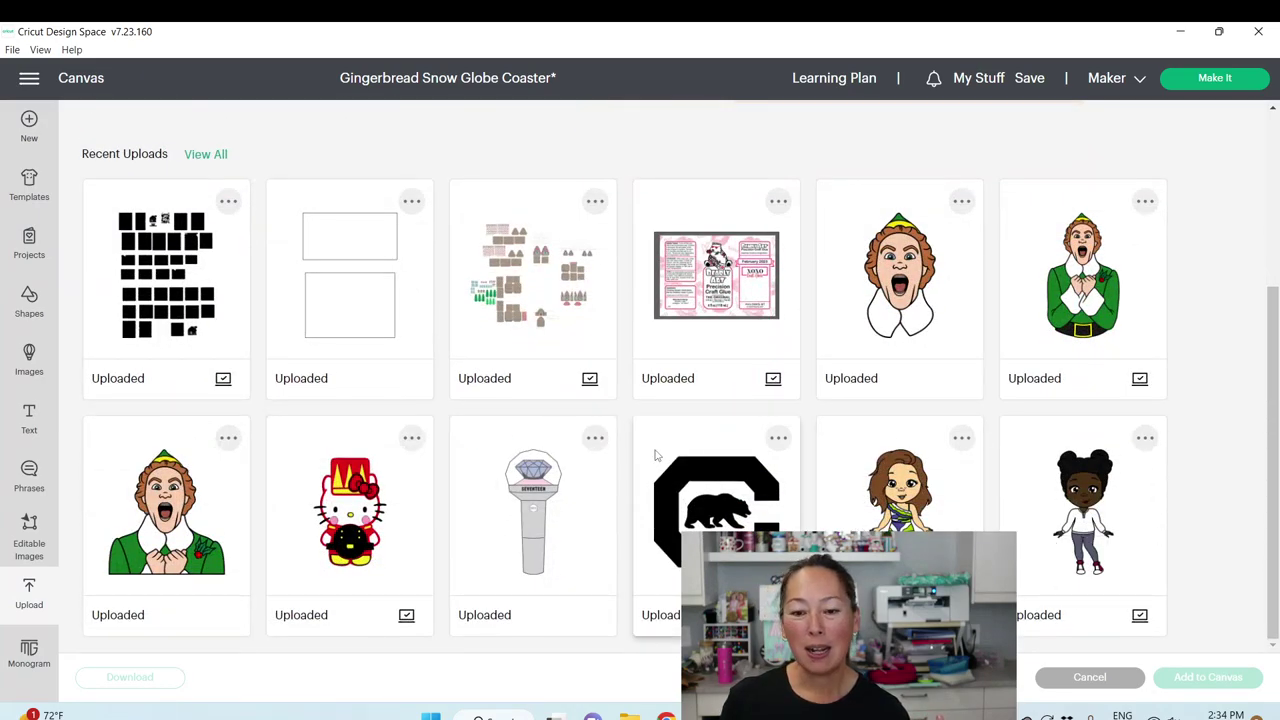
pyautogui.scroll(3, 305, 253)
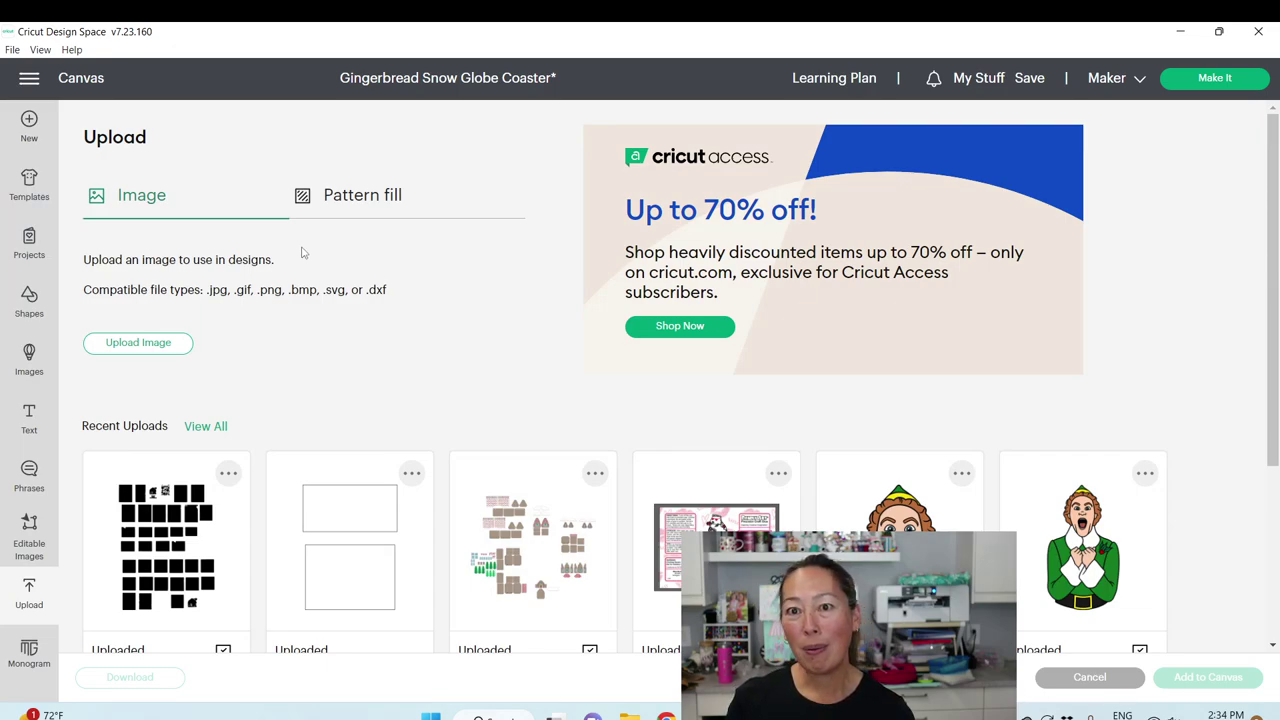
pyautogui.click(1090, 677)
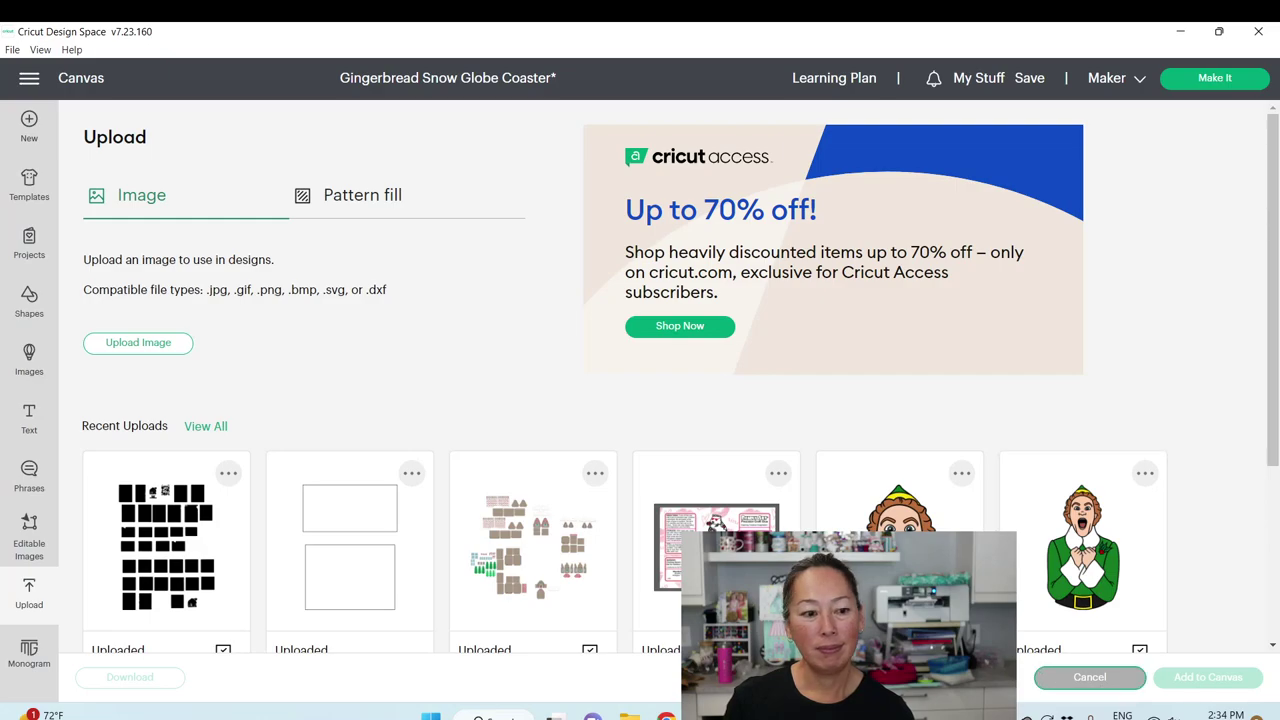
# Browse the library of editable images
pyautogui.click(29, 528)
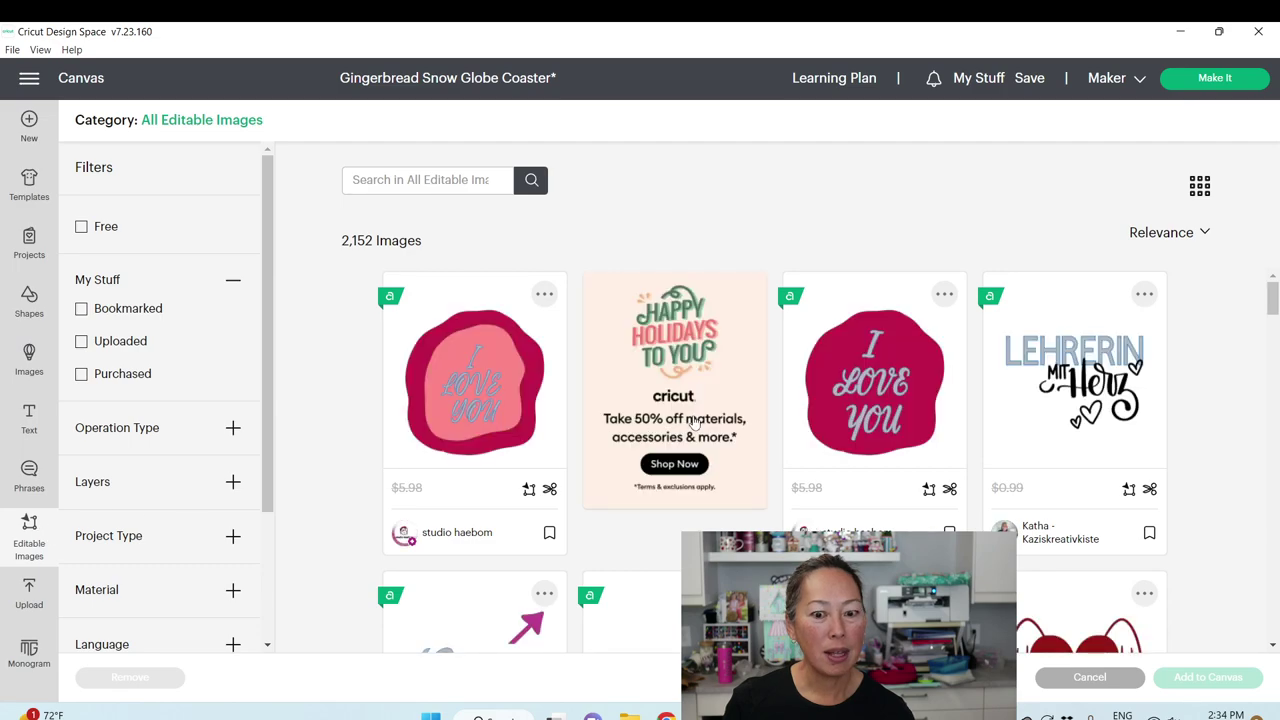
pyautogui.scroll(-3, 695, 420)
pyautogui.scroll(-3, 695, 420)
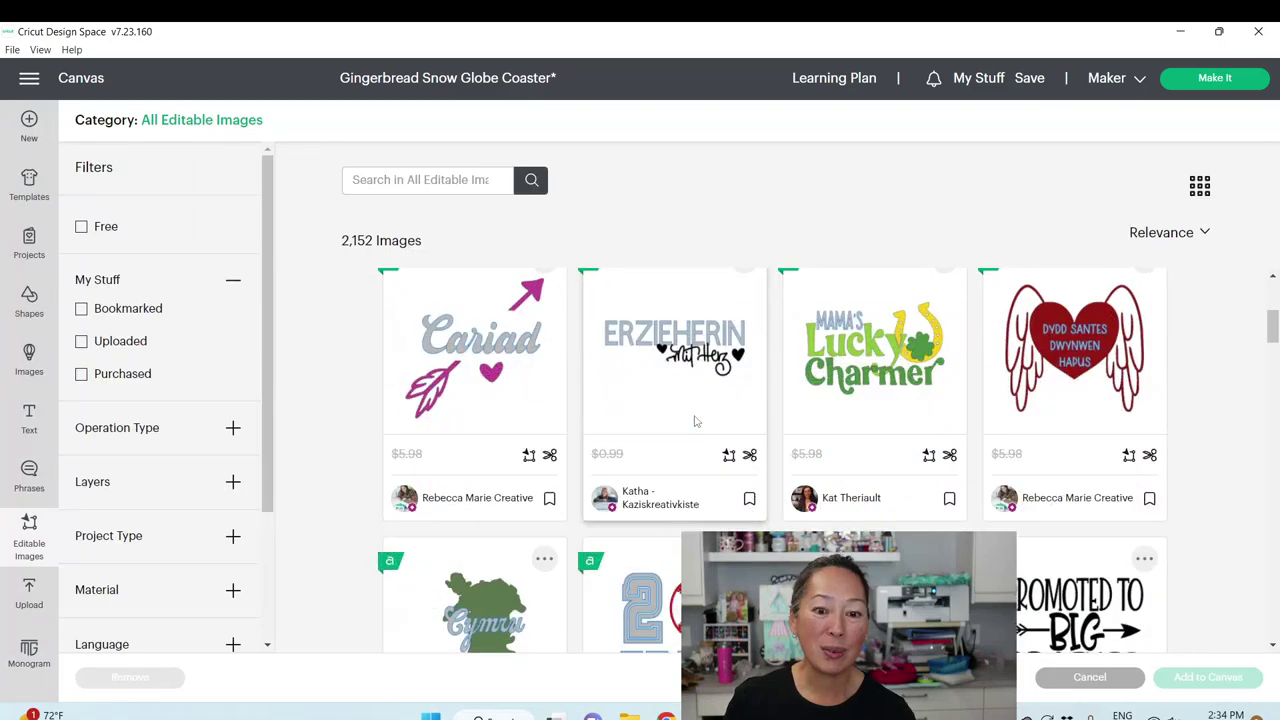
pyautogui.scroll(2, 645, 415)
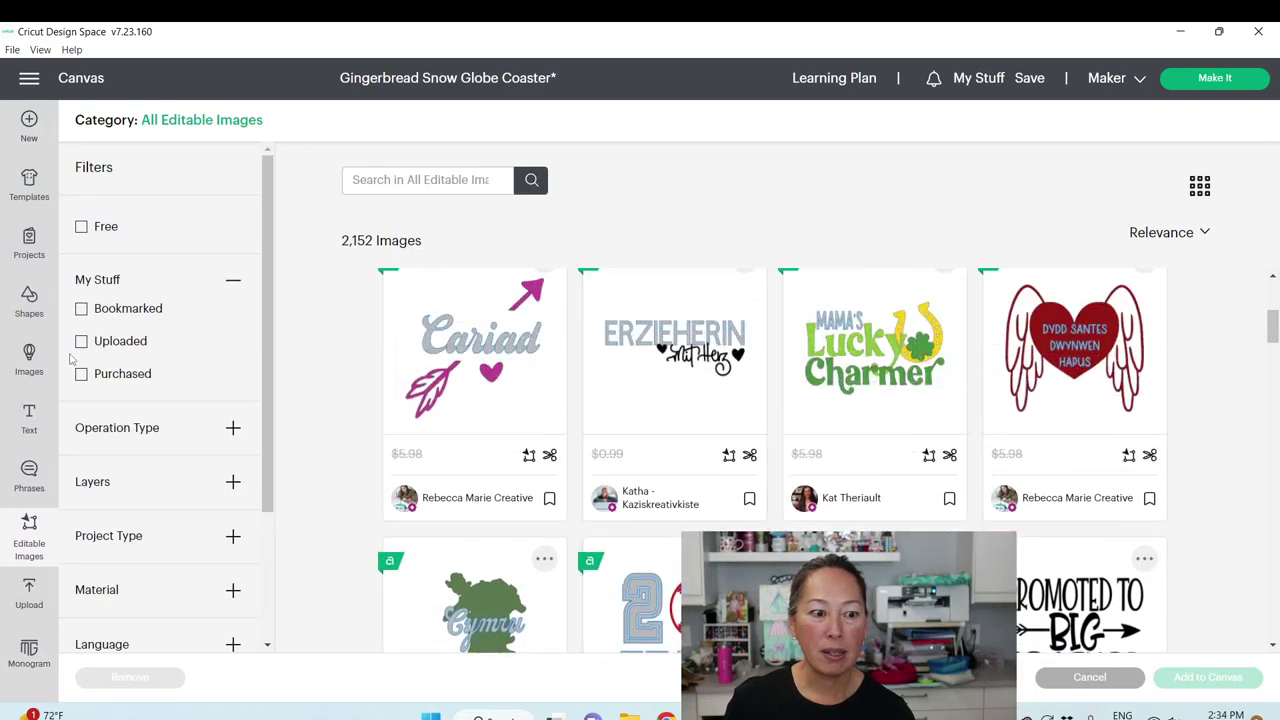
# Search the image library for "heart" and add the pink double-outline heart to the canvas
pyautogui.click(34, 357)
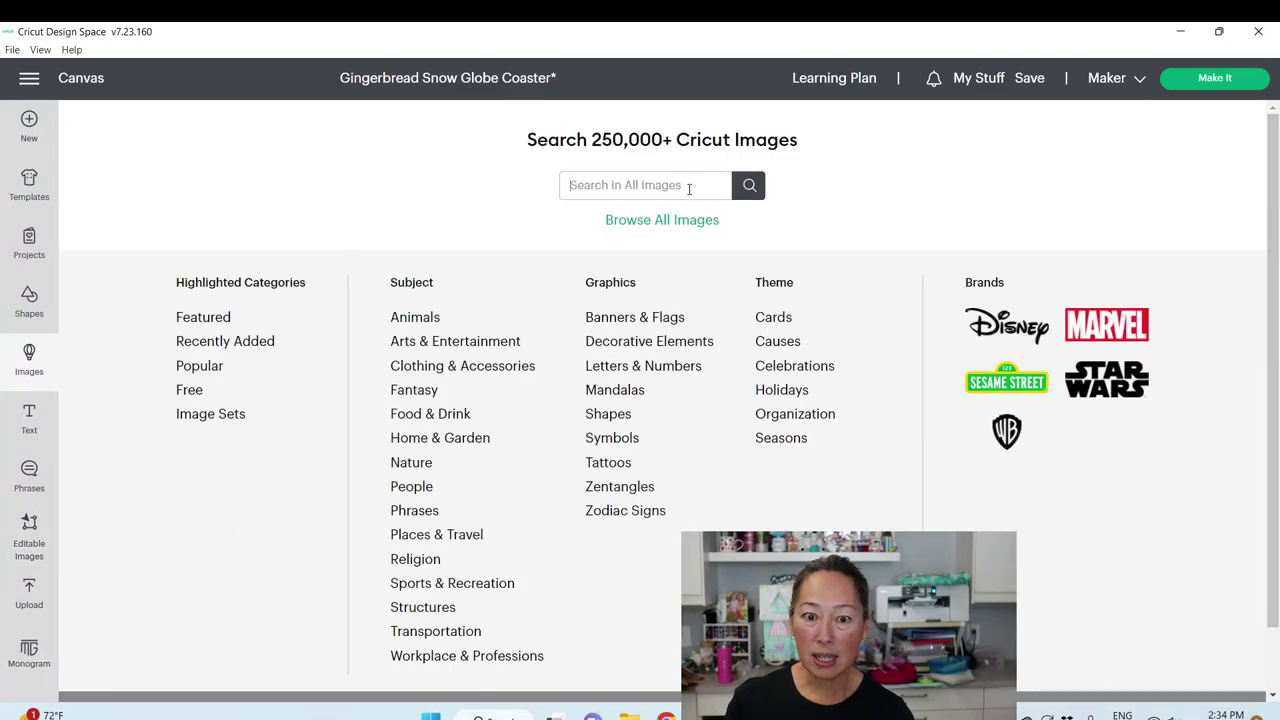
pyautogui.write('heart')
pyautogui.press('Return')
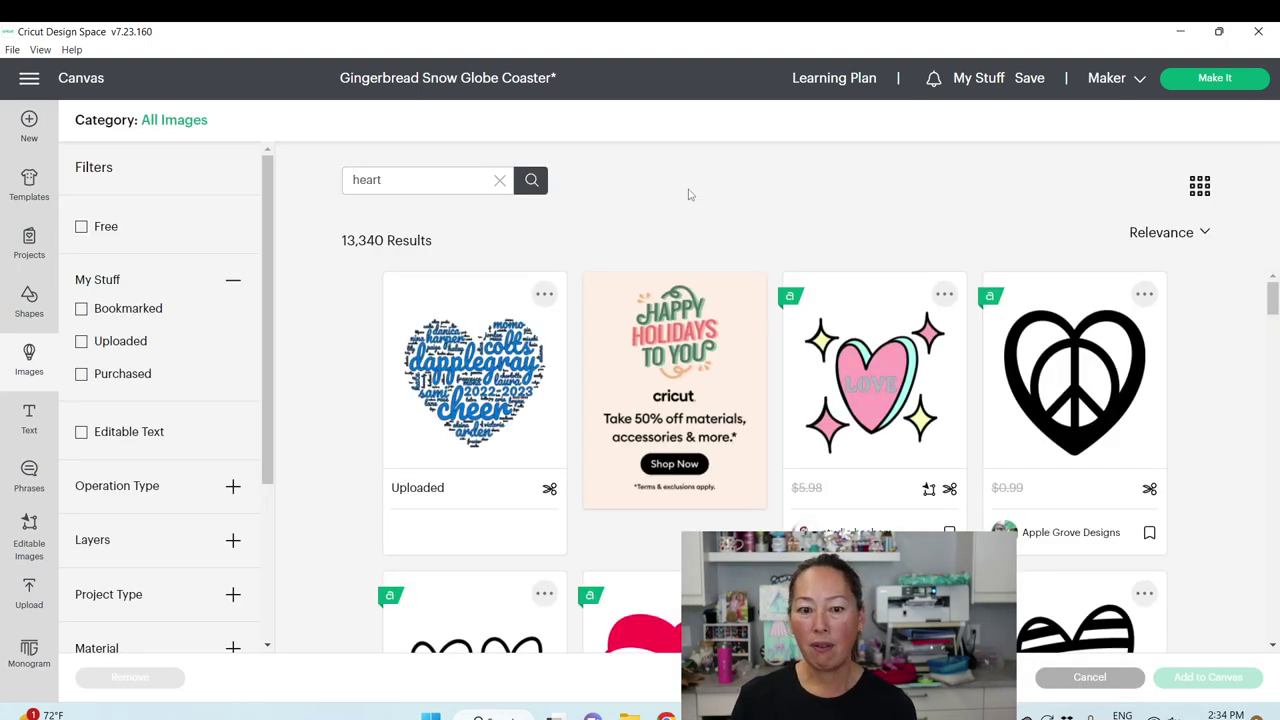
pyautogui.scroll(-5, 686, 466)
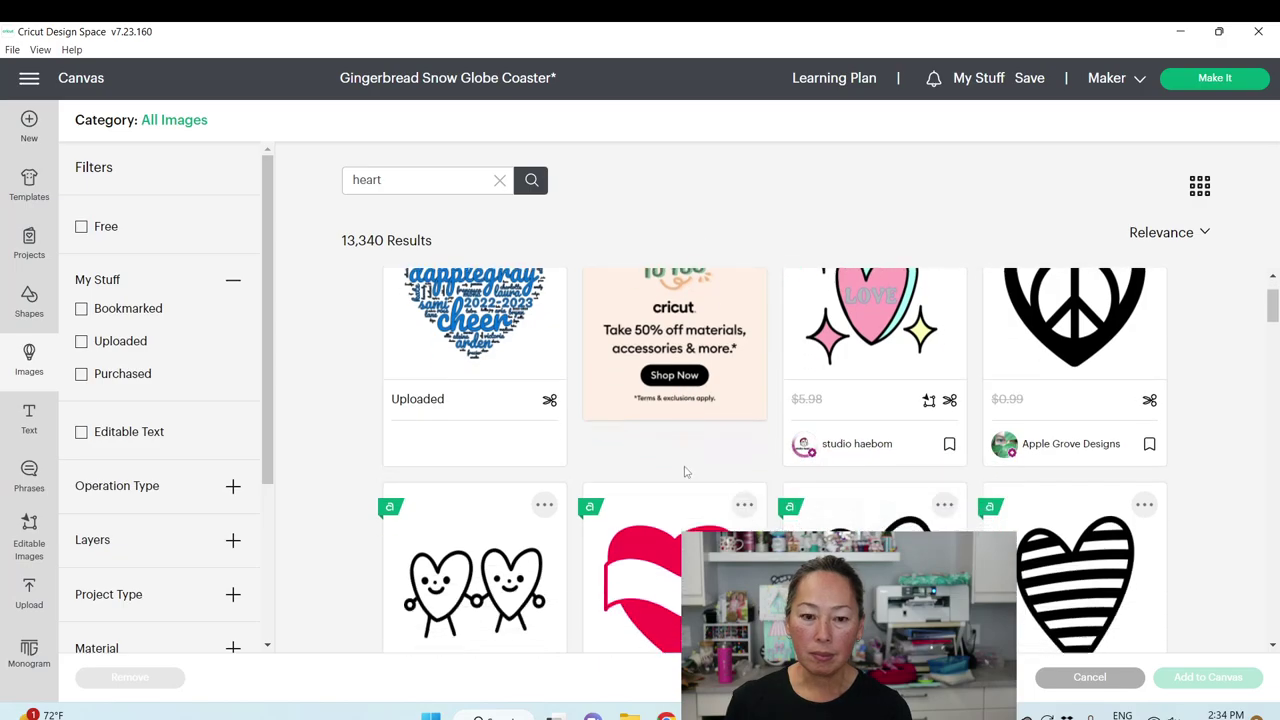
pyautogui.scroll(-6, 686, 473)
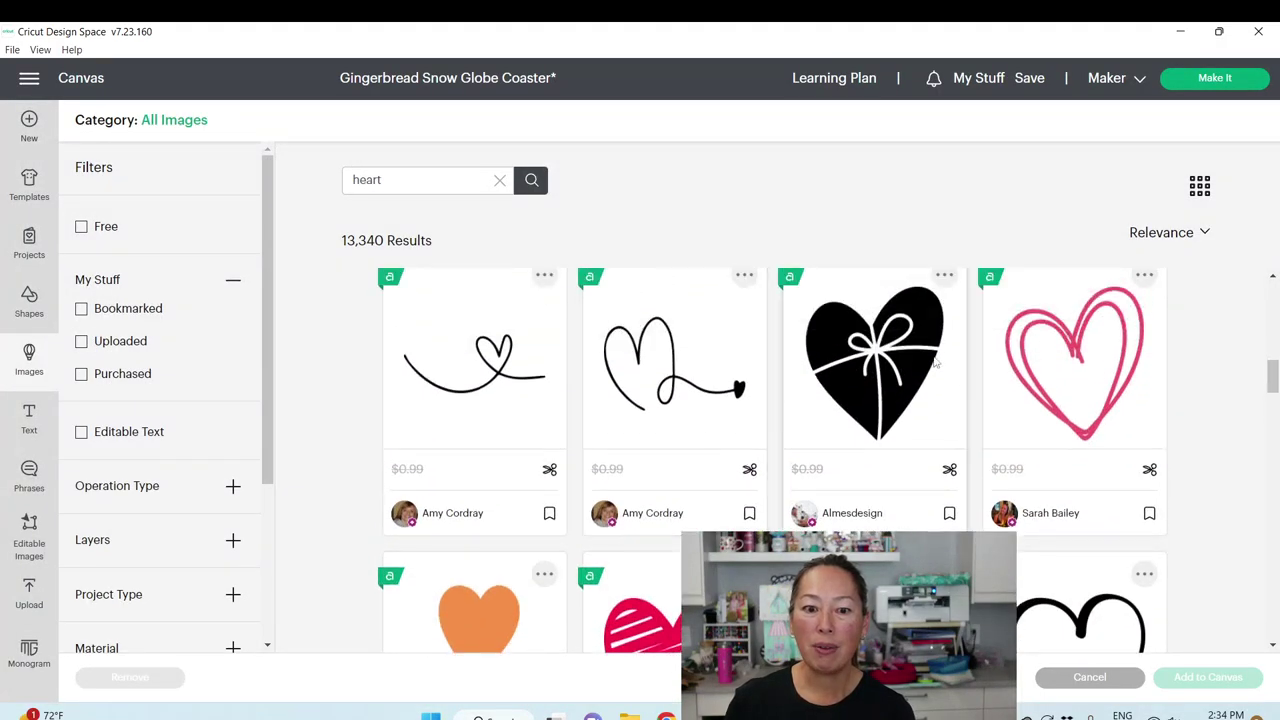
pyautogui.click(1120, 347)
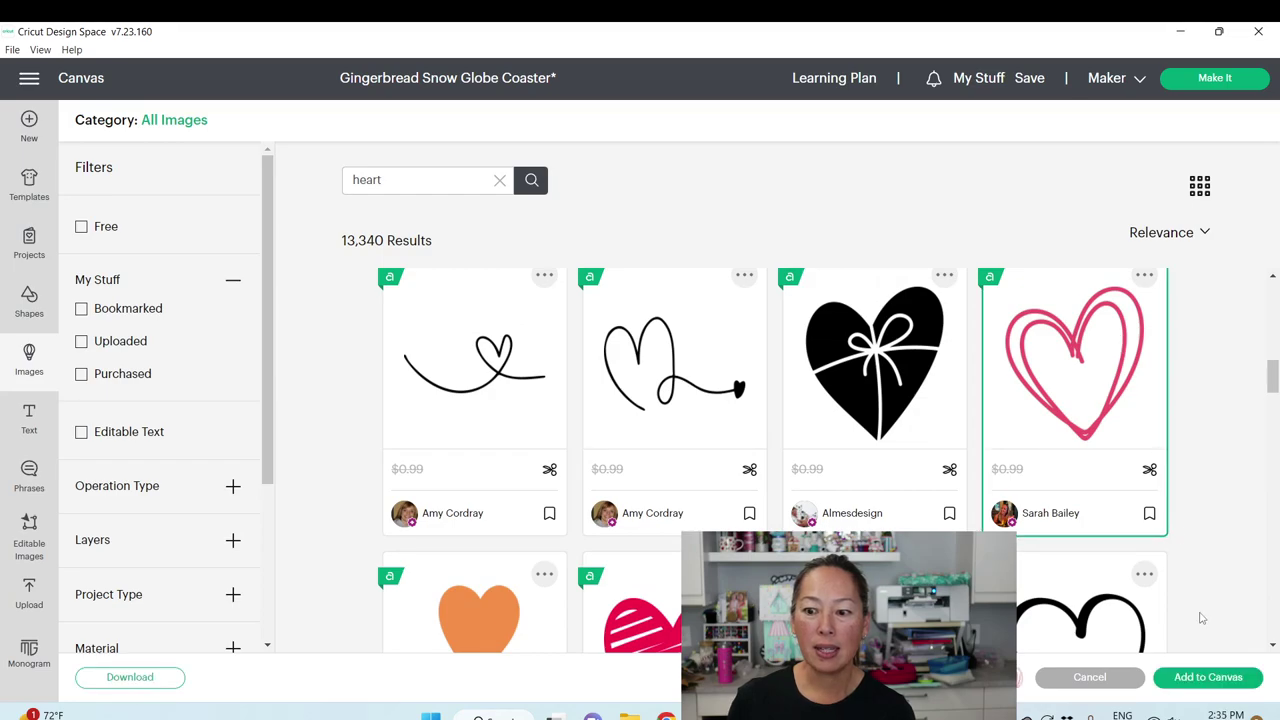
pyautogui.click(1200, 677)
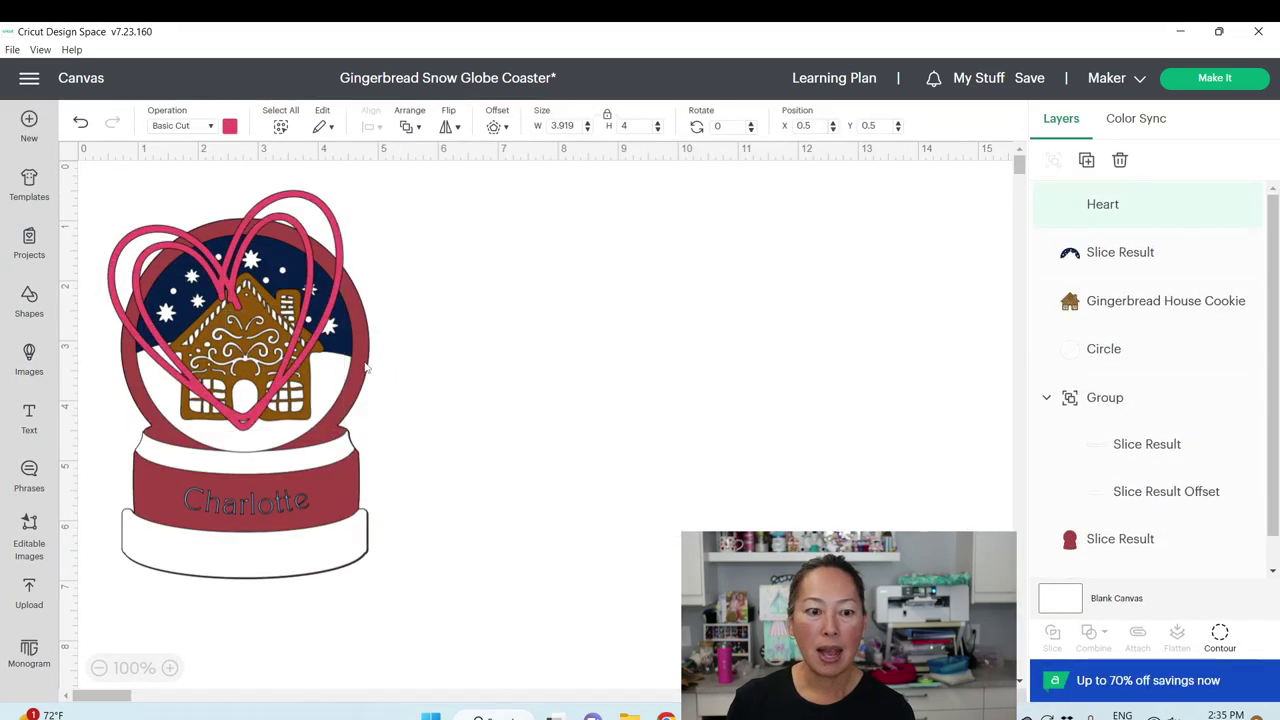
# Shrink the heart to about 0.45 × 0.46 in and place it at the end of the name on the red base
pyautogui.moveTo(367, 369); pyautogui.dragTo(676, 485)
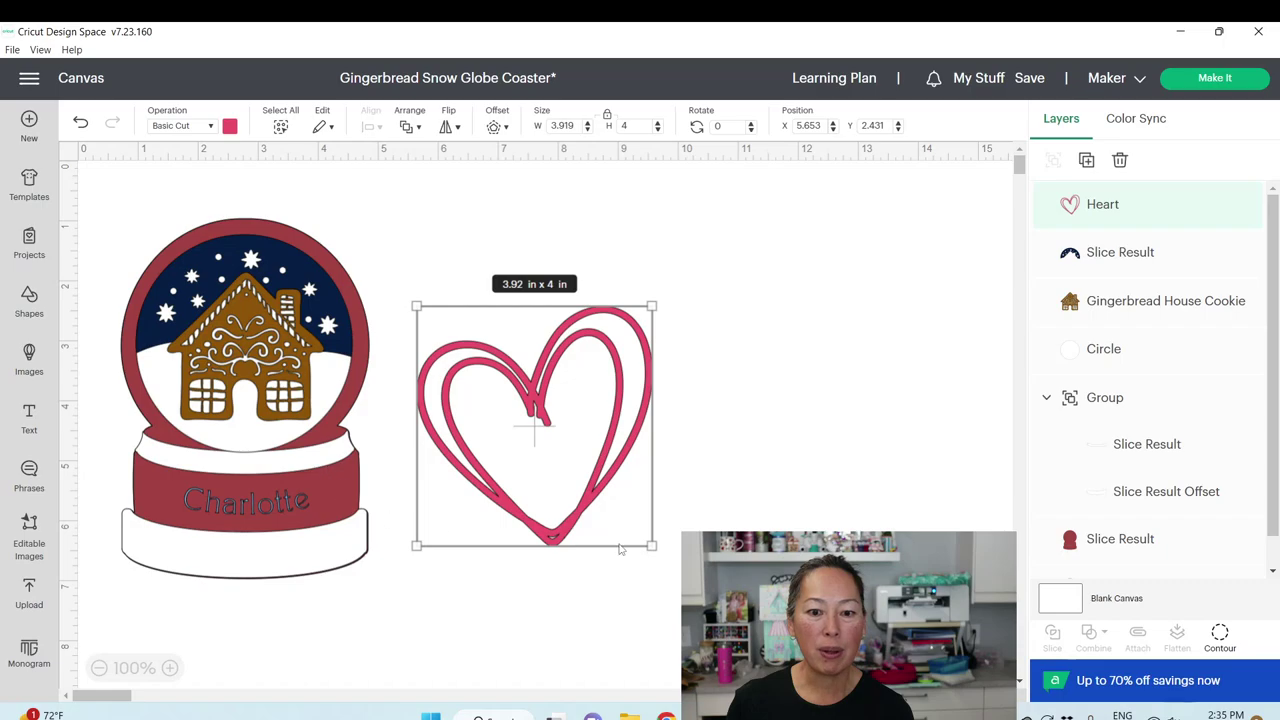
pyautogui.moveTo(640, 532); pyautogui.dragTo(338, 504)
pyautogui.click(466, 355)
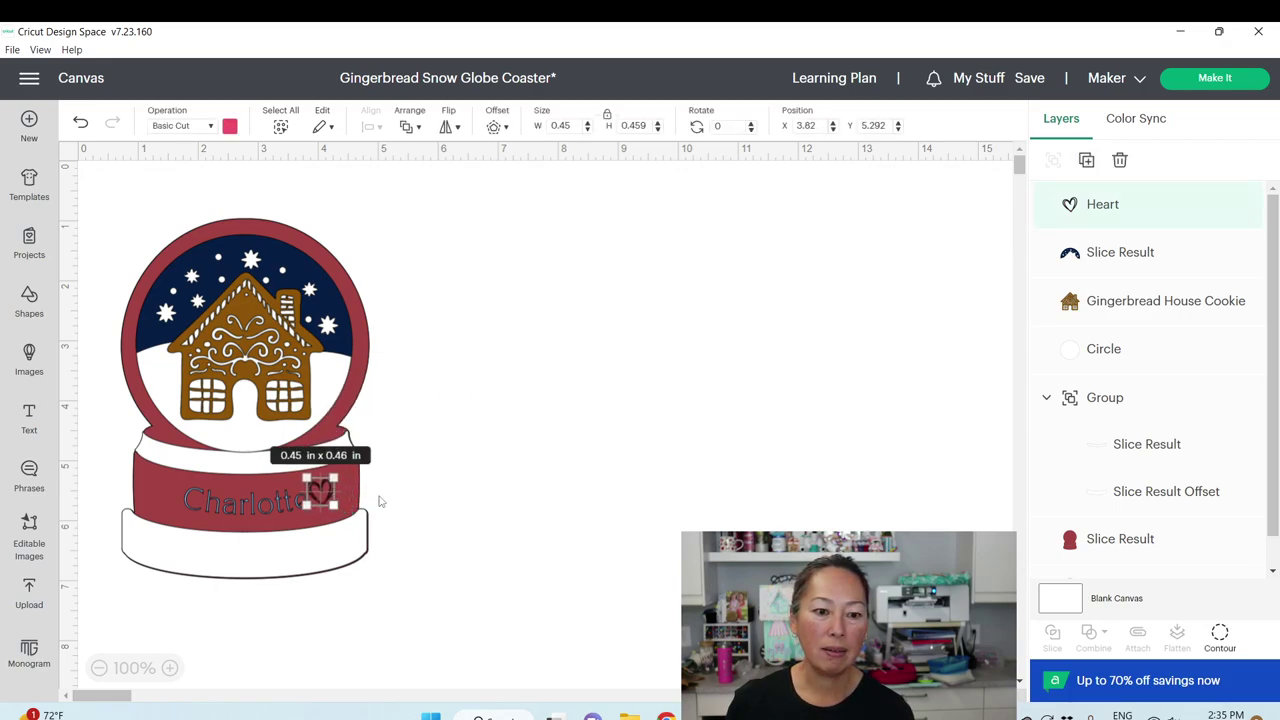
pyautogui.click(470, 505)
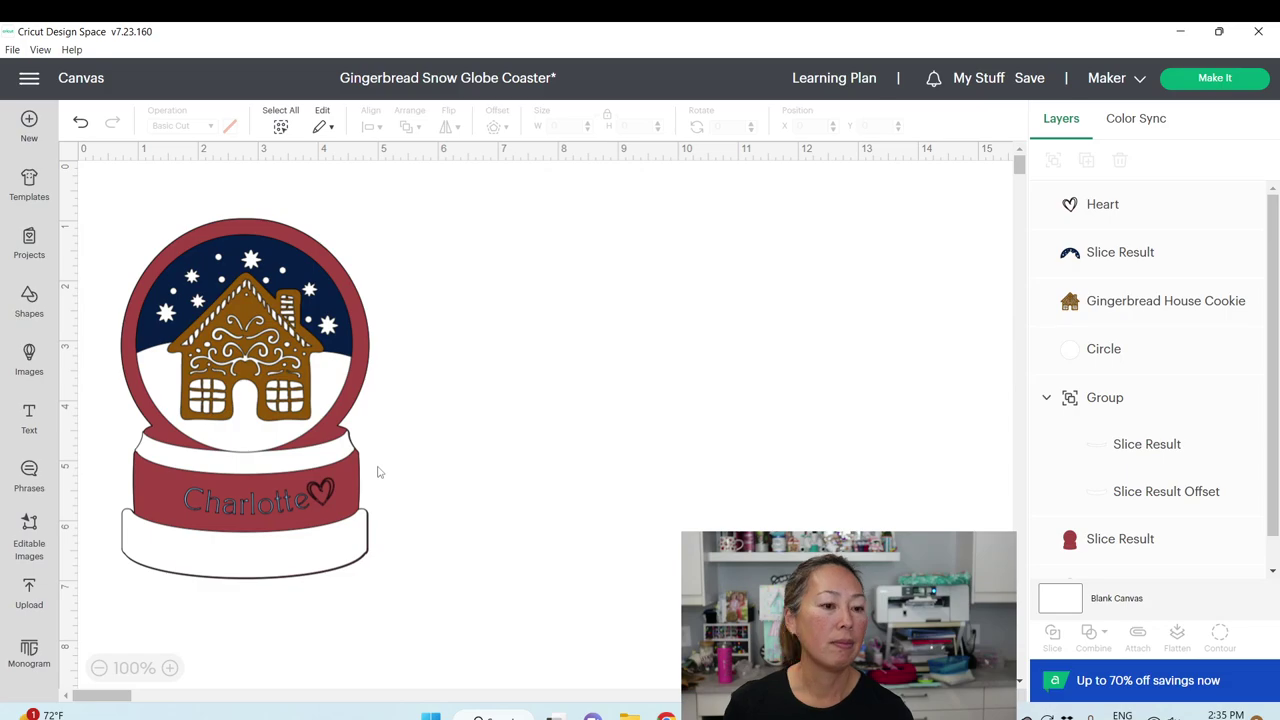
# Add the black "Believe" phrase with sparkles from the phrase library and place it beside the snow globe at about X 7.4, Y 1.0 in
pyautogui.click(29, 474)
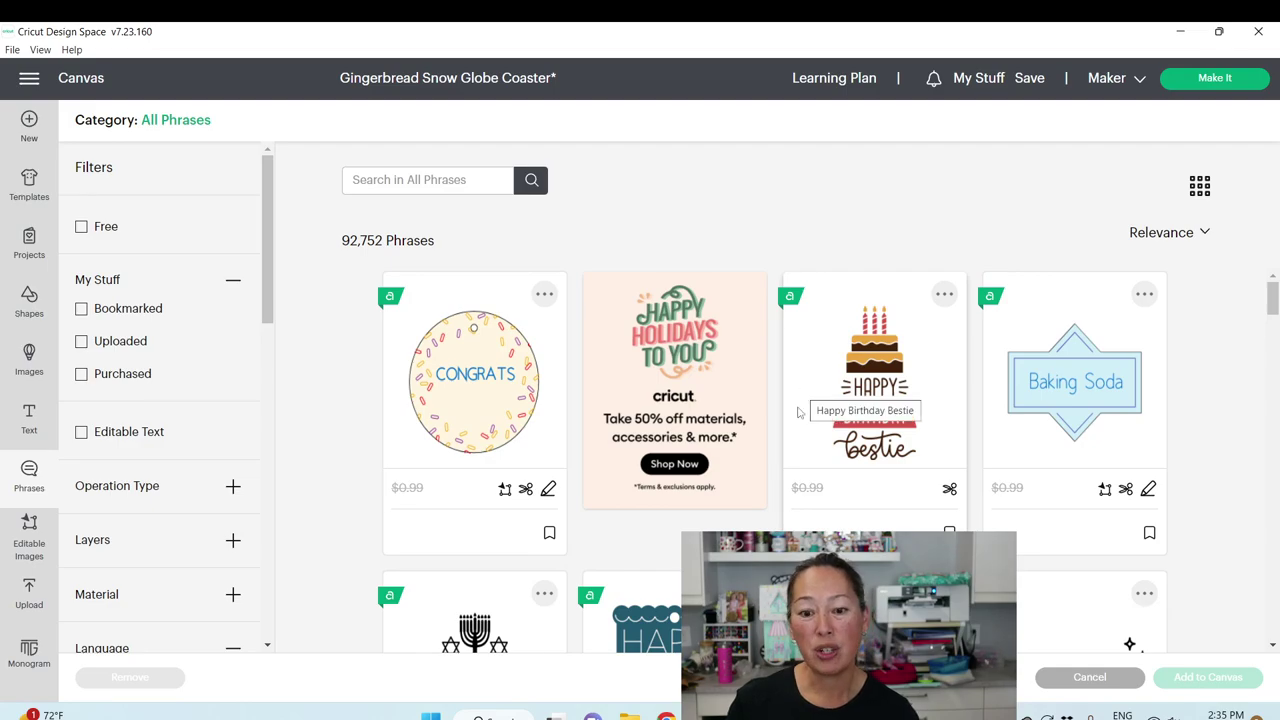
pyautogui.scroll(-5, 800, 400)
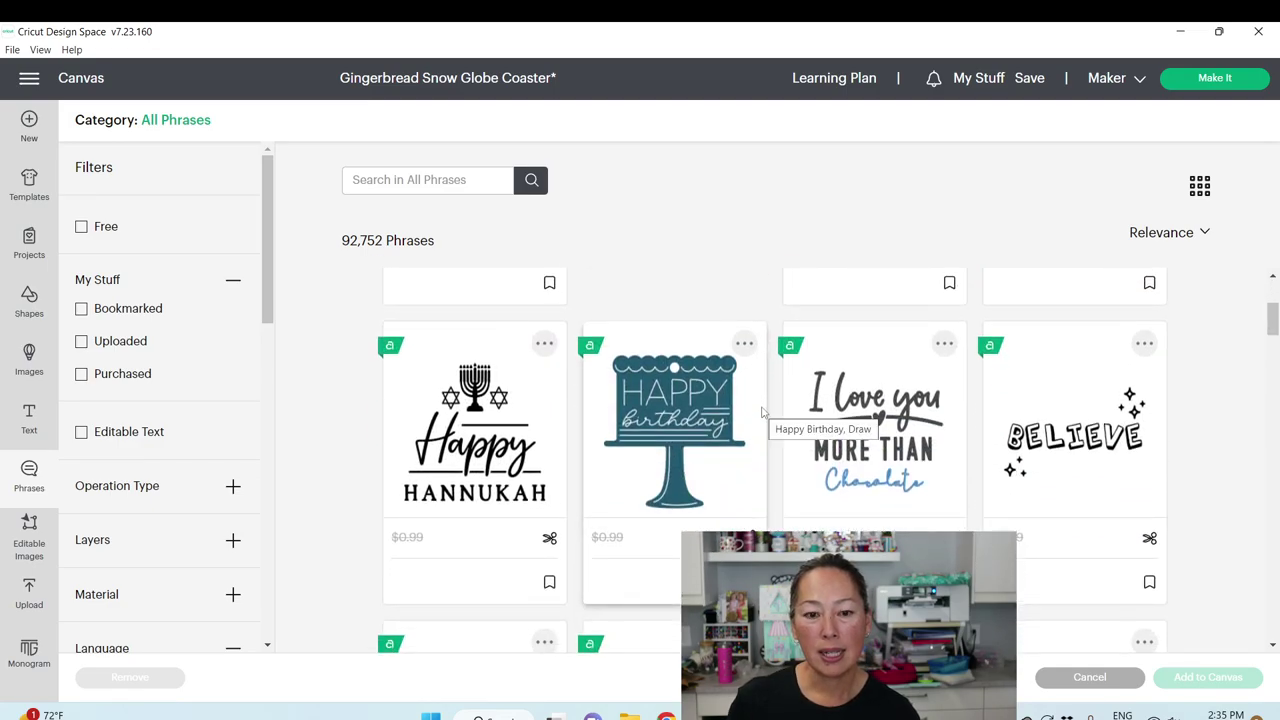
pyautogui.click(1131, 449)
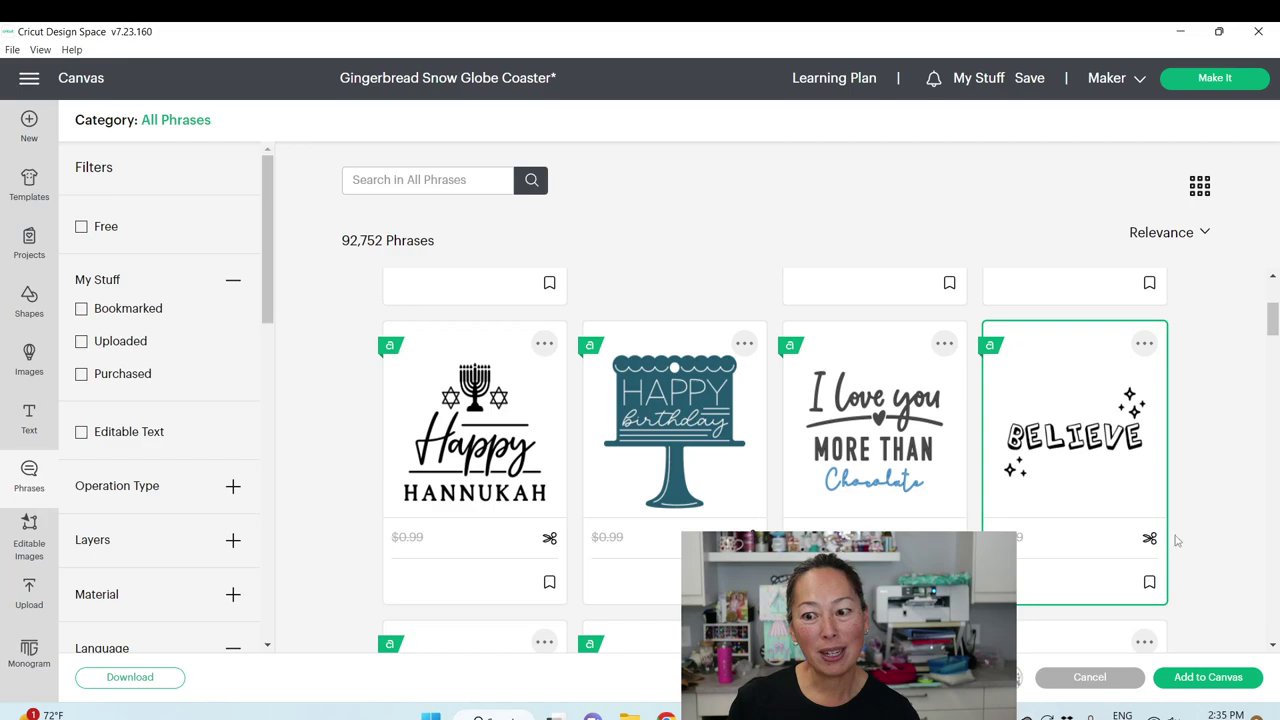
pyautogui.click(1203, 685)
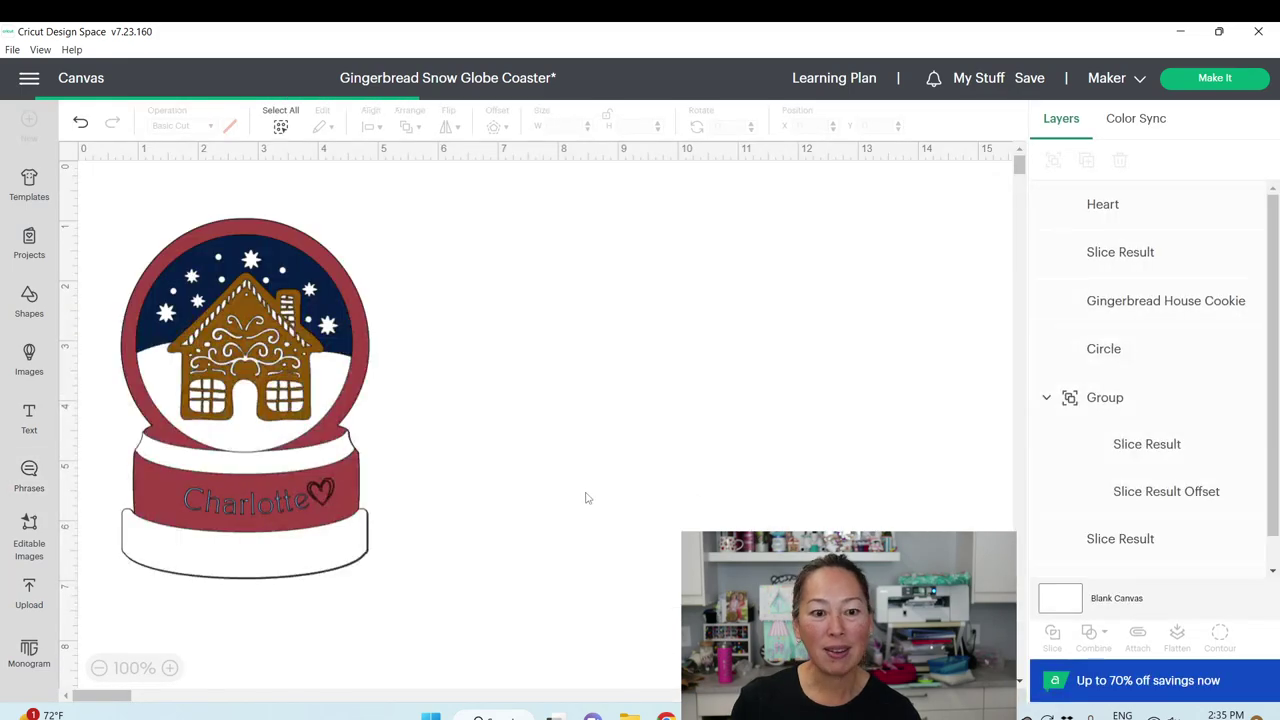
pyautogui.moveTo(374, 331); pyautogui.dragTo(790, 365)
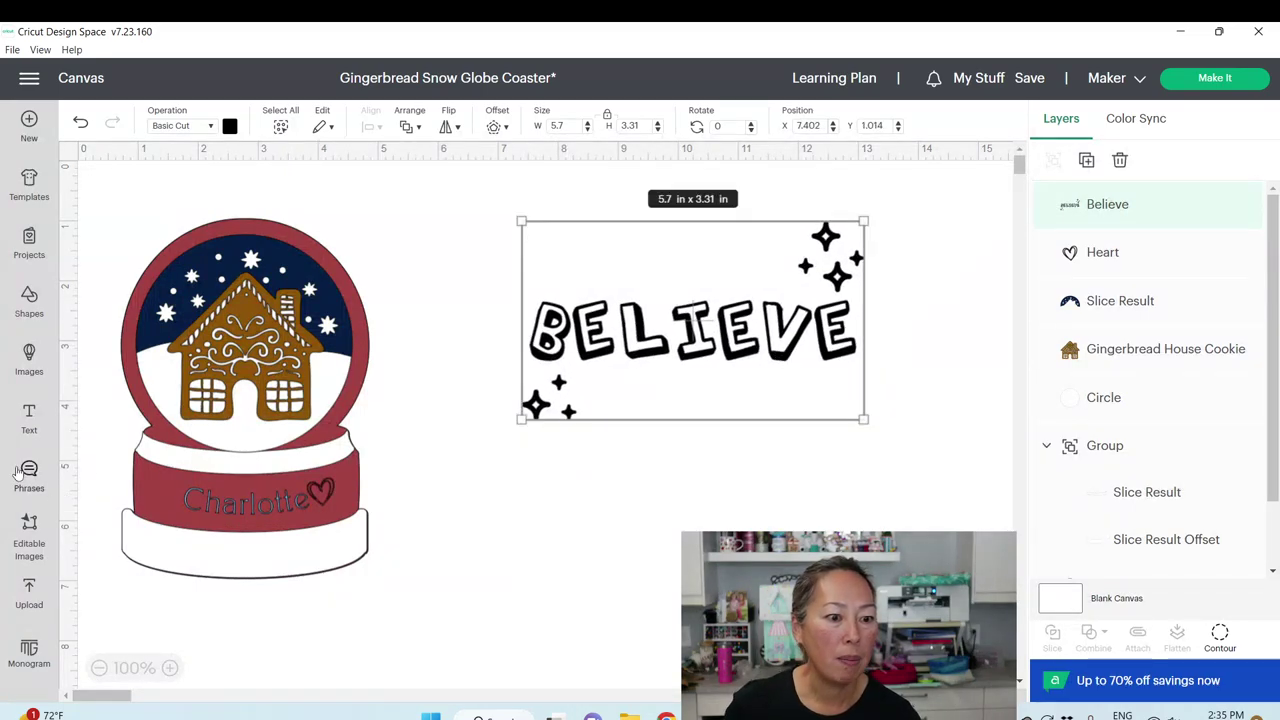
# Add a new text object and place it below the Believe phrase at about X 9.1, Y 5.2 in
pyautogui.click(28, 418)
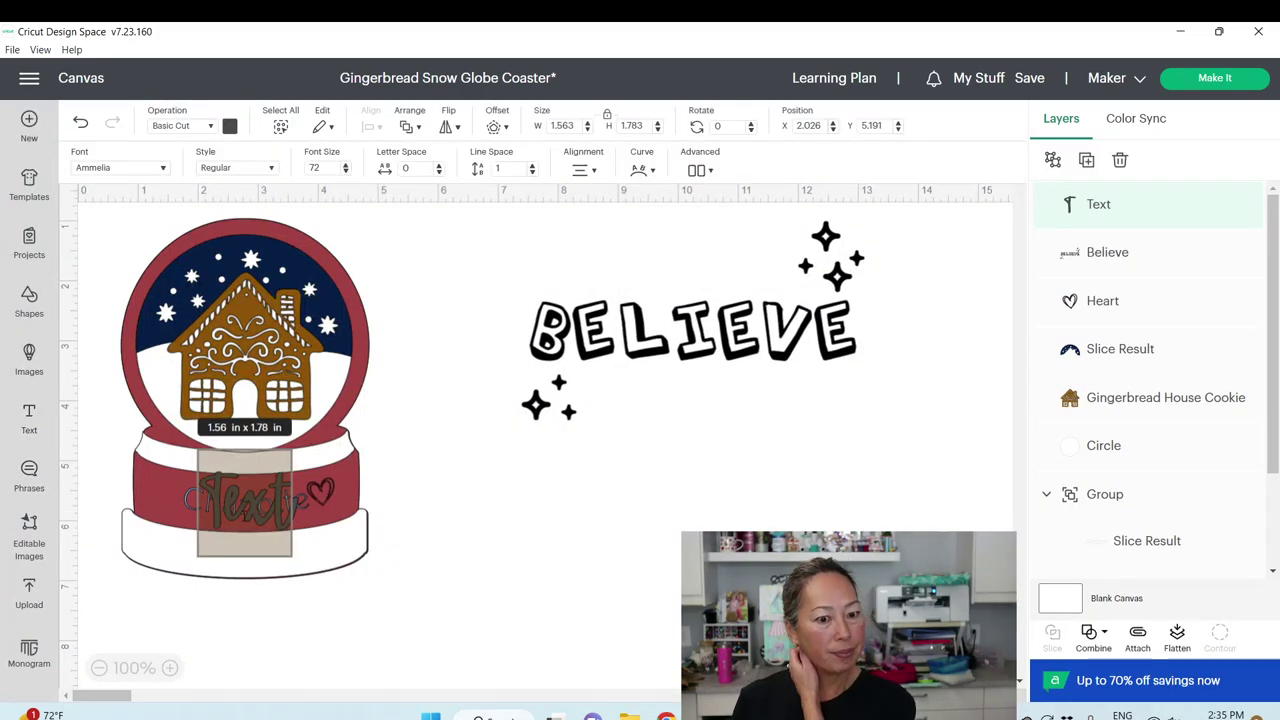
pyautogui.moveTo(273, 523); pyautogui.dragTo(686, 519)
pyautogui.click(269, 513)
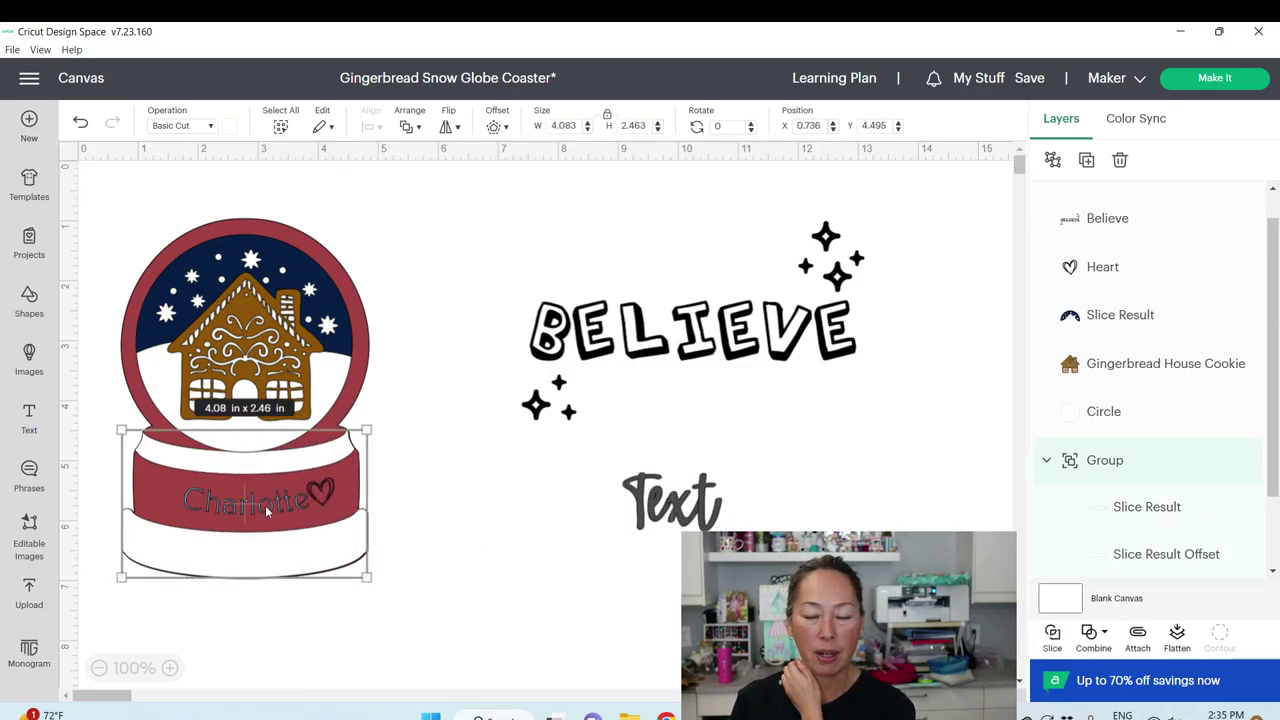
pyautogui.click(704, 520)
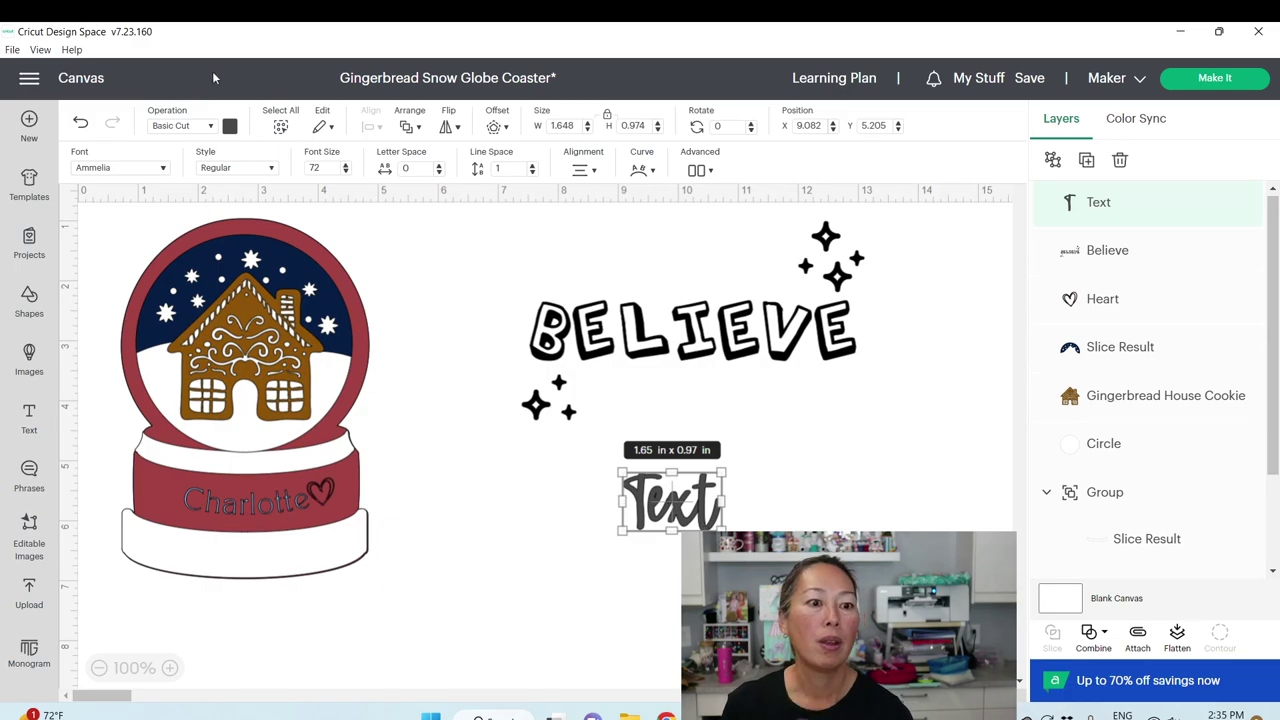
# Look through the Cricut and system fonts and set the new text's font to Beach story
pyautogui.click(162, 170)
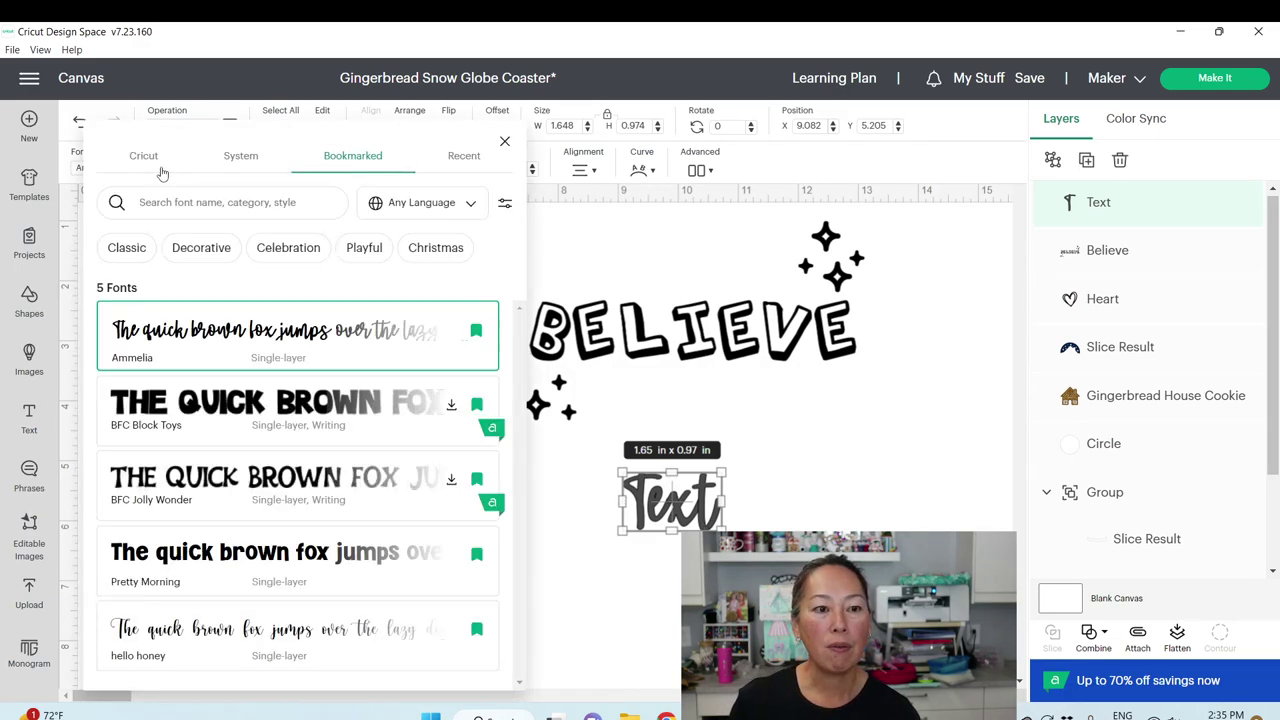
pyautogui.click(142, 158)
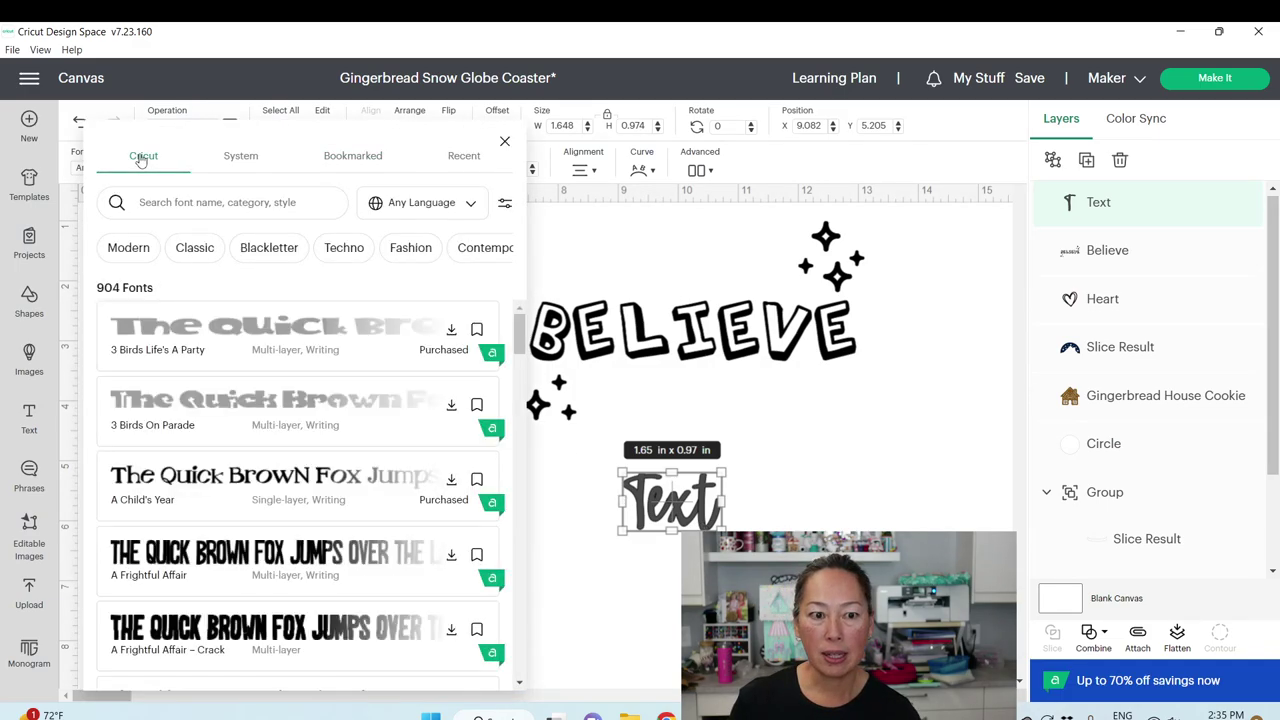
pyautogui.click(237, 162)
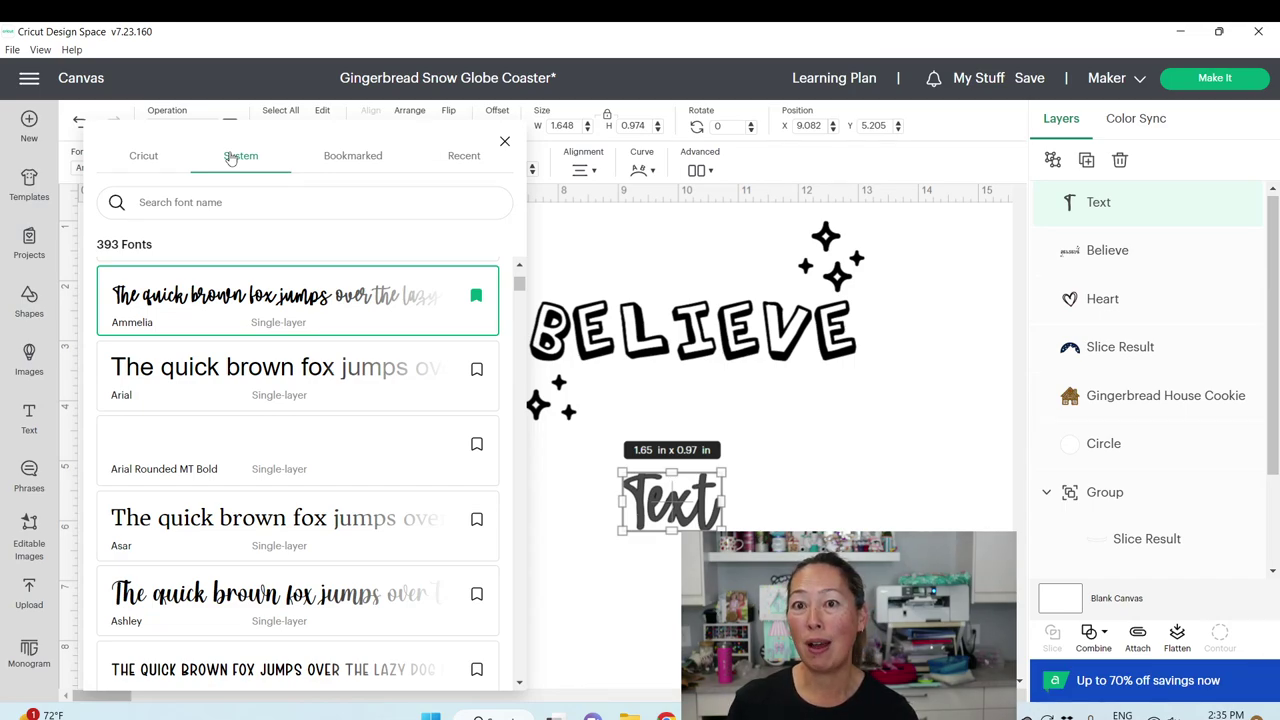
pyautogui.scroll(-5, 332, 392)
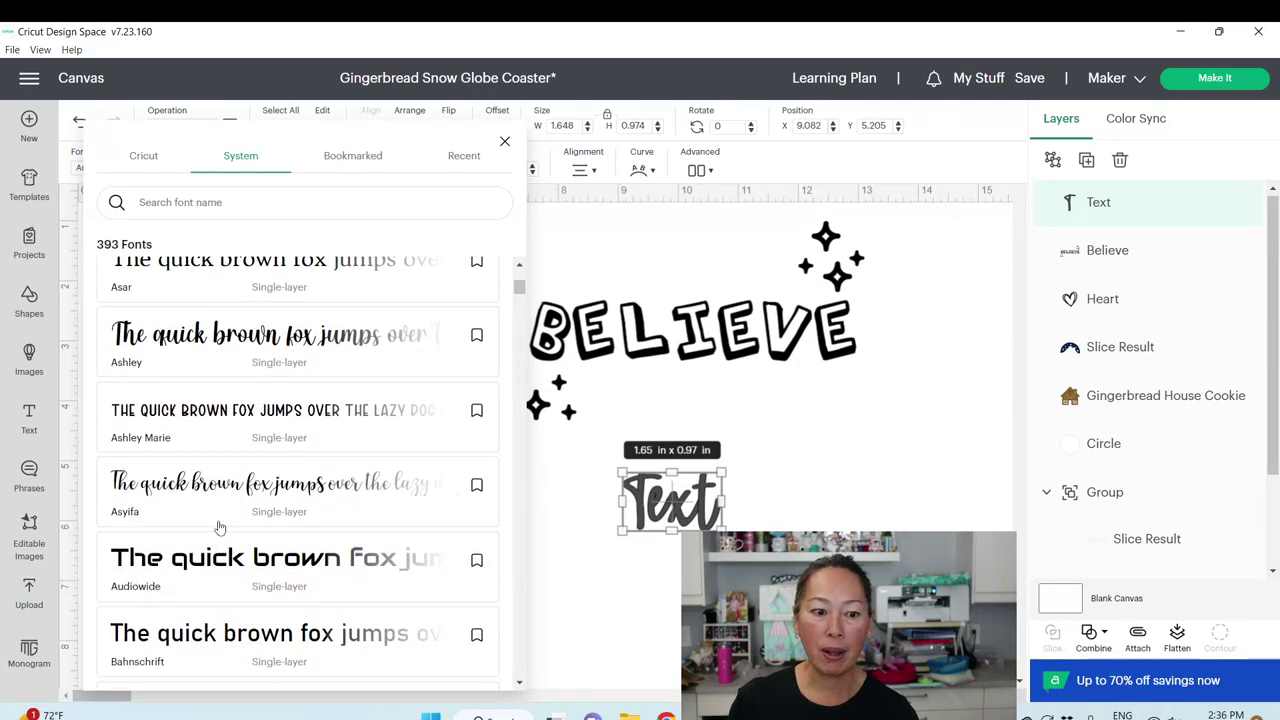
pyautogui.scroll(-3, 215, 522)
pyautogui.scroll(-1, 209, 485)
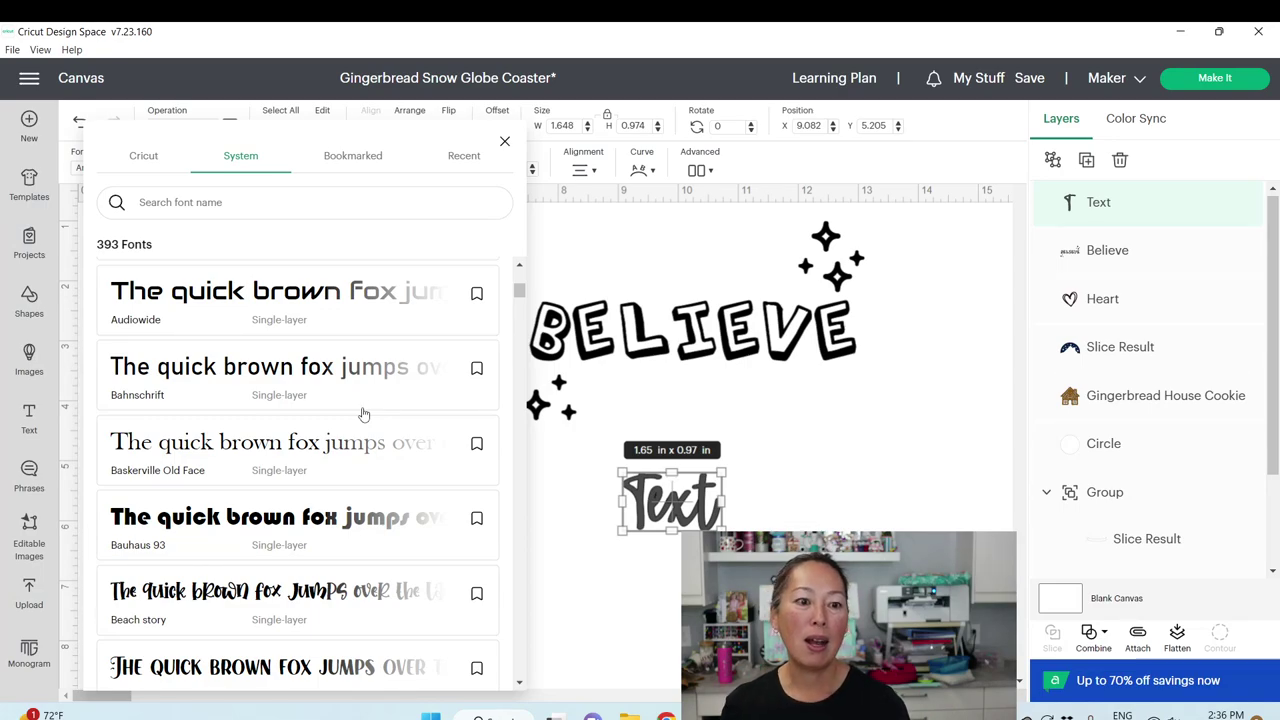
pyautogui.scroll(-1, 250, 563)
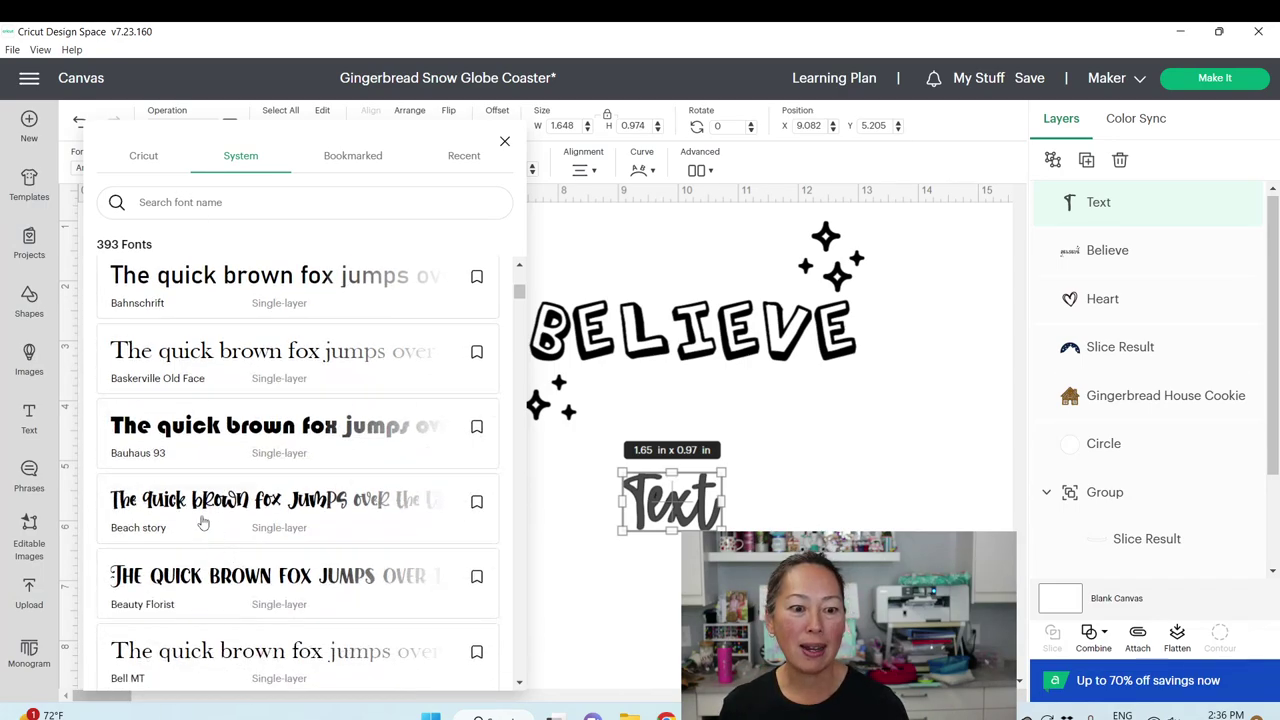
pyautogui.click(203, 522)
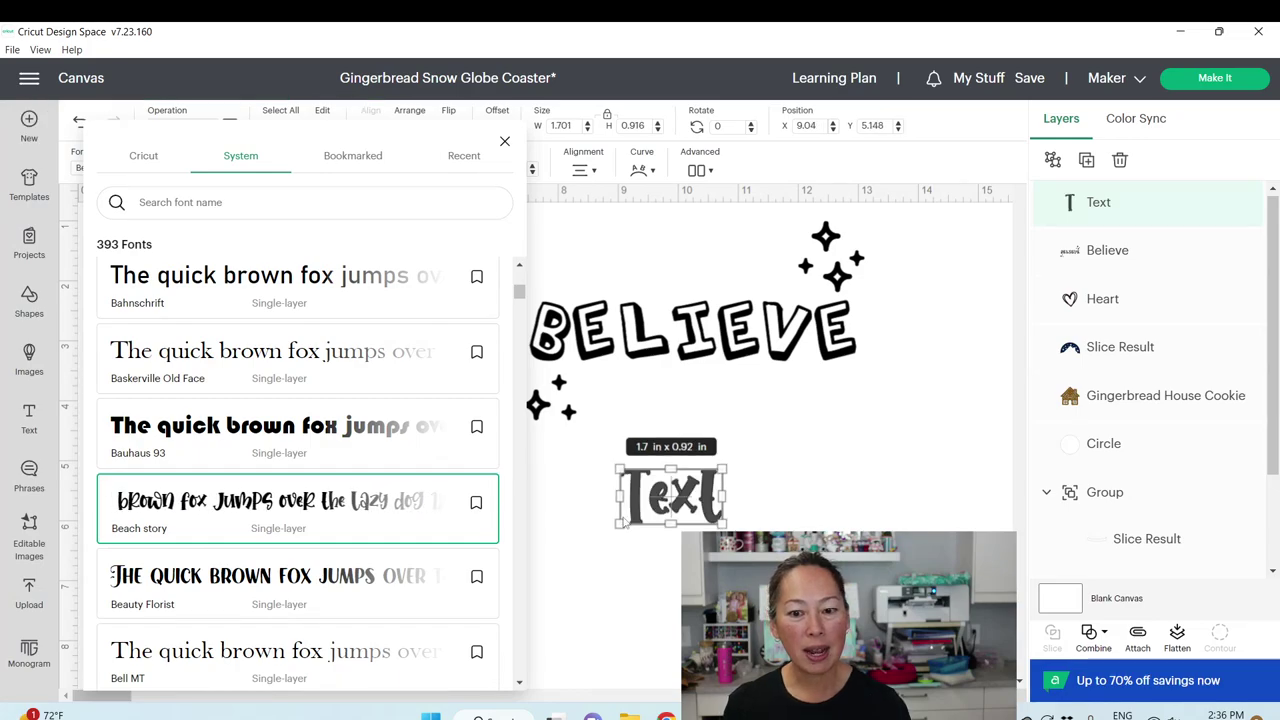
# Replace the placeholder text with the same first name shown on the snow globe's red base
pyautogui.click(665, 512)
pyautogui.click(702, 508)
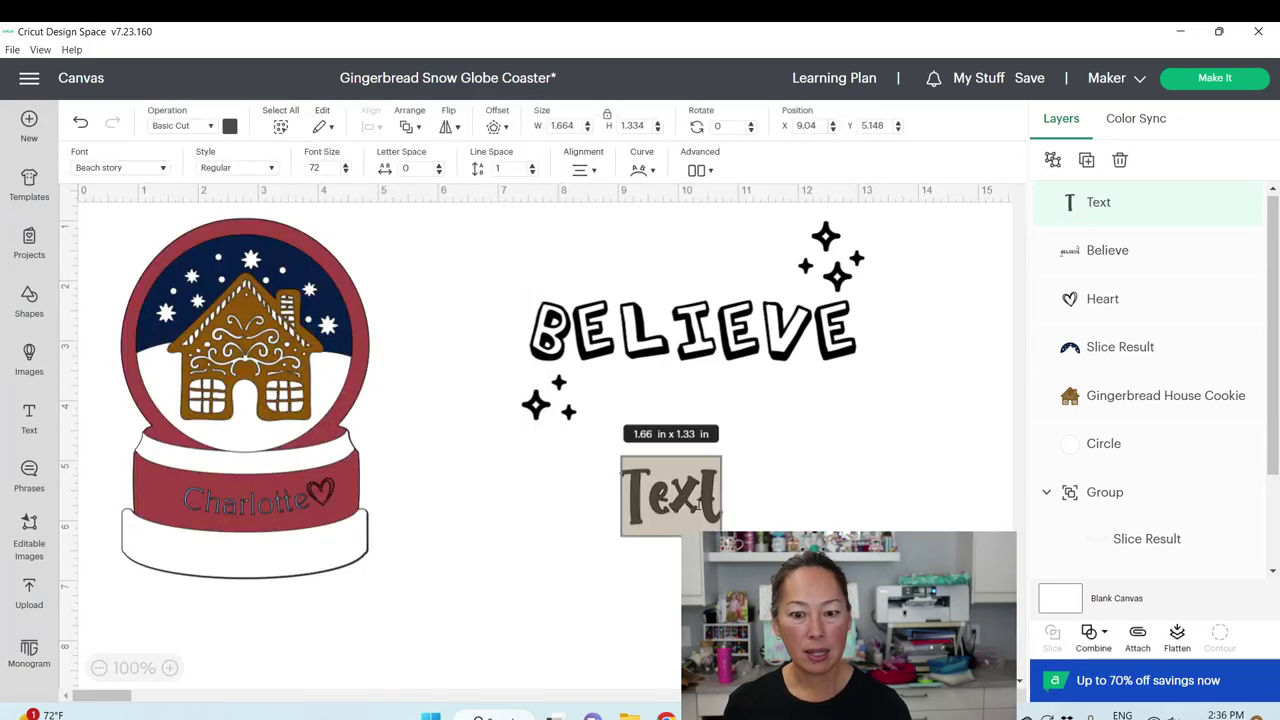
pyautogui.write('Charlotte')
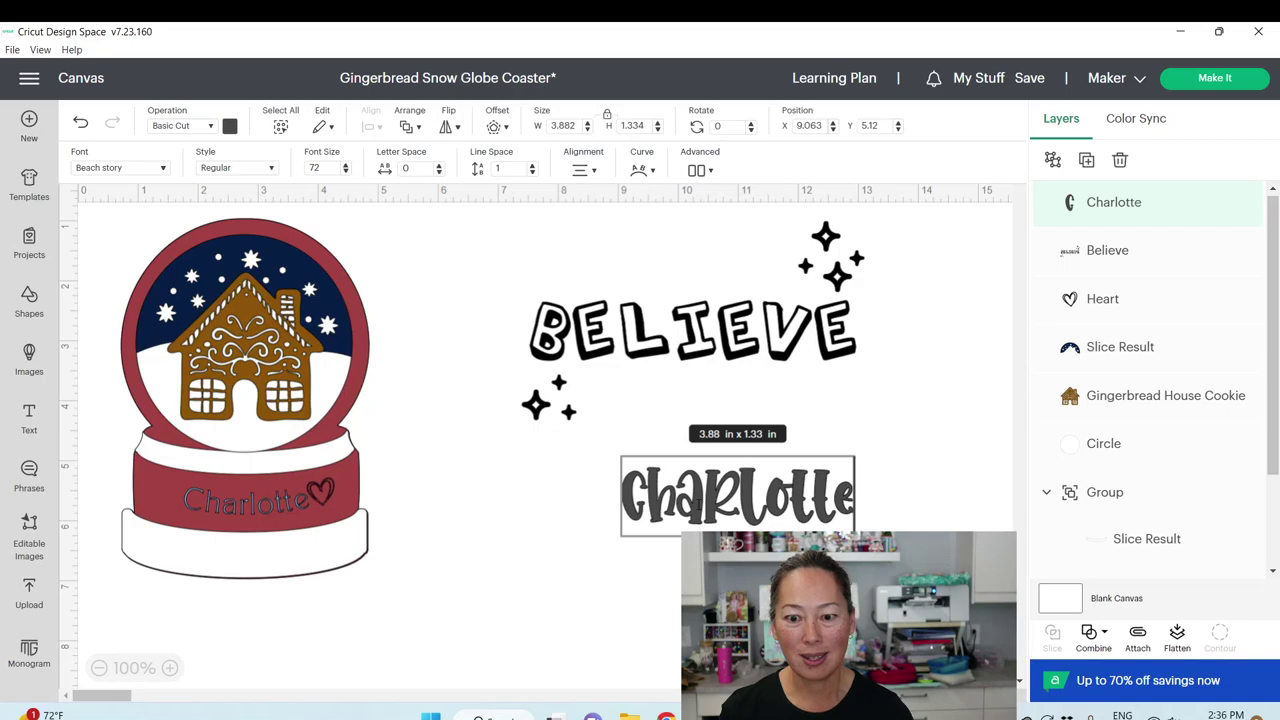
# Set the new name text's font to hello honey from the bookmarked fonts
pyautogui.click(164, 170)
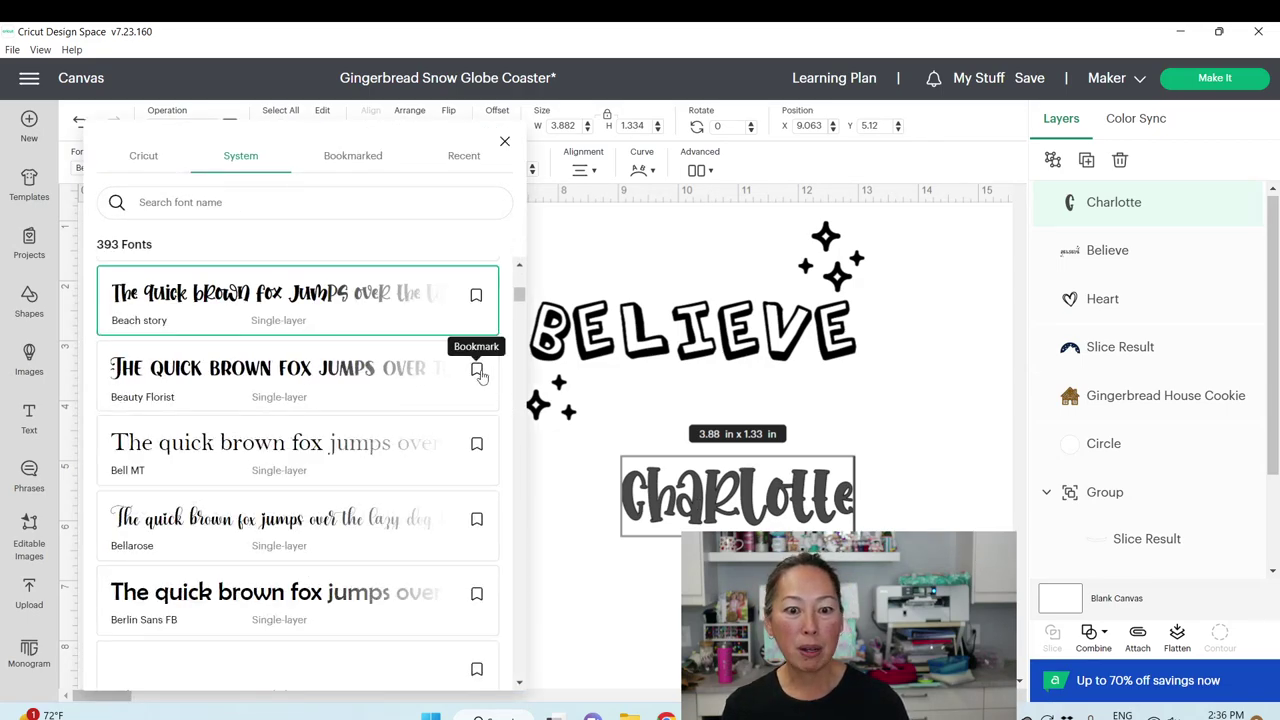
pyautogui.scroll(-3, 340, 468)
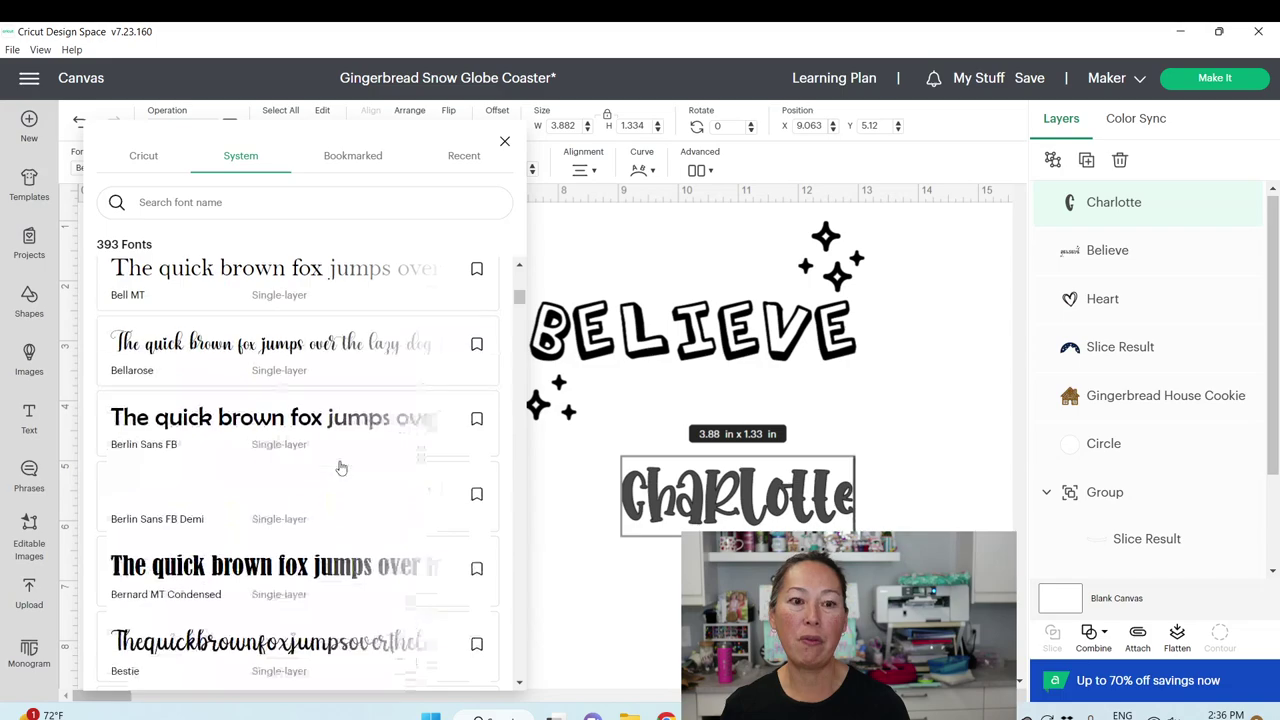
pyautogui.click(355, 157)
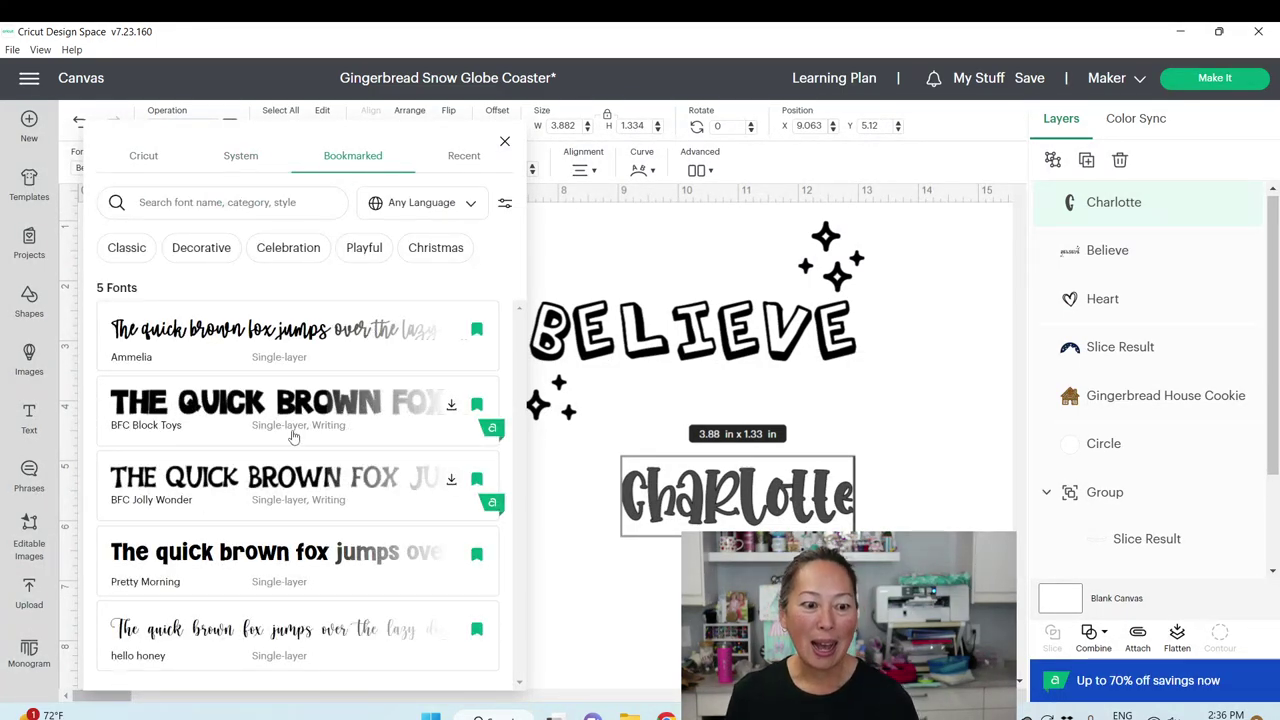
pyautogui.click(158, 640)
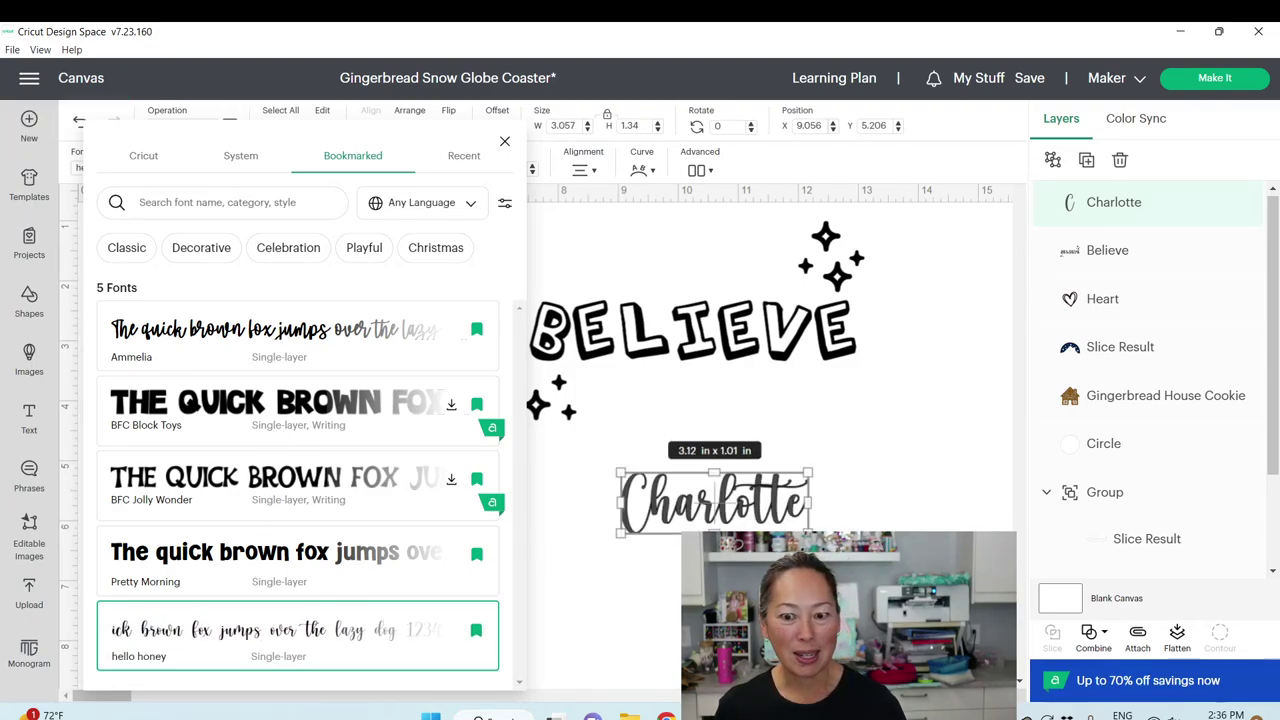
pyautogui.press('Escape')
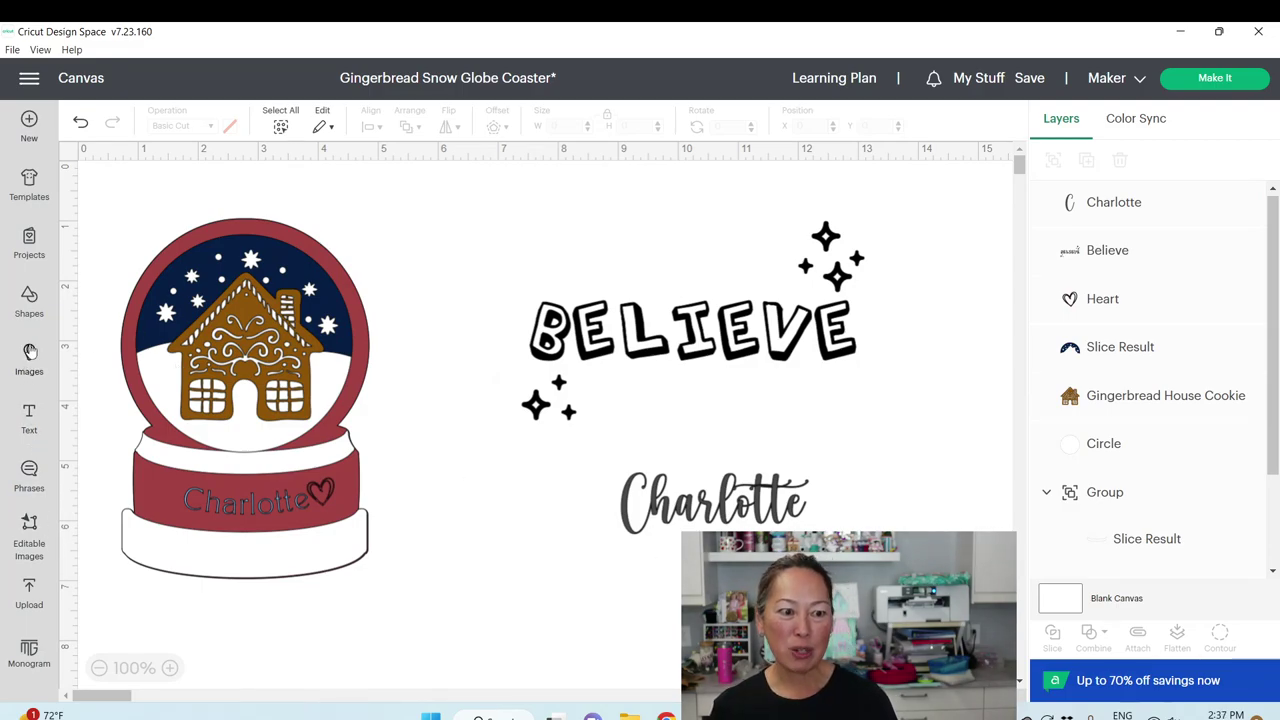
# Look through the free shapes and the shapes included with the subscription
pyautogui.click(37, 305)
pyautogui.scroll(-1, 265, 295)
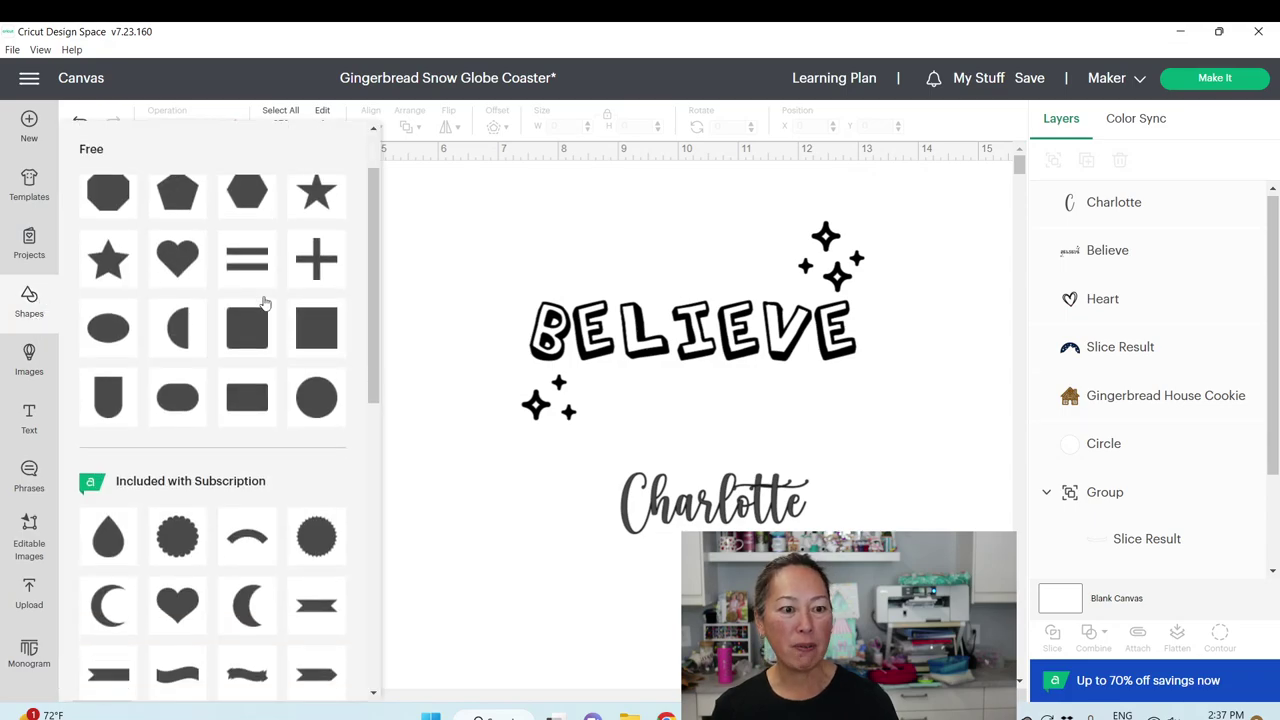
pyautogui.scroll(1, 263, 300)
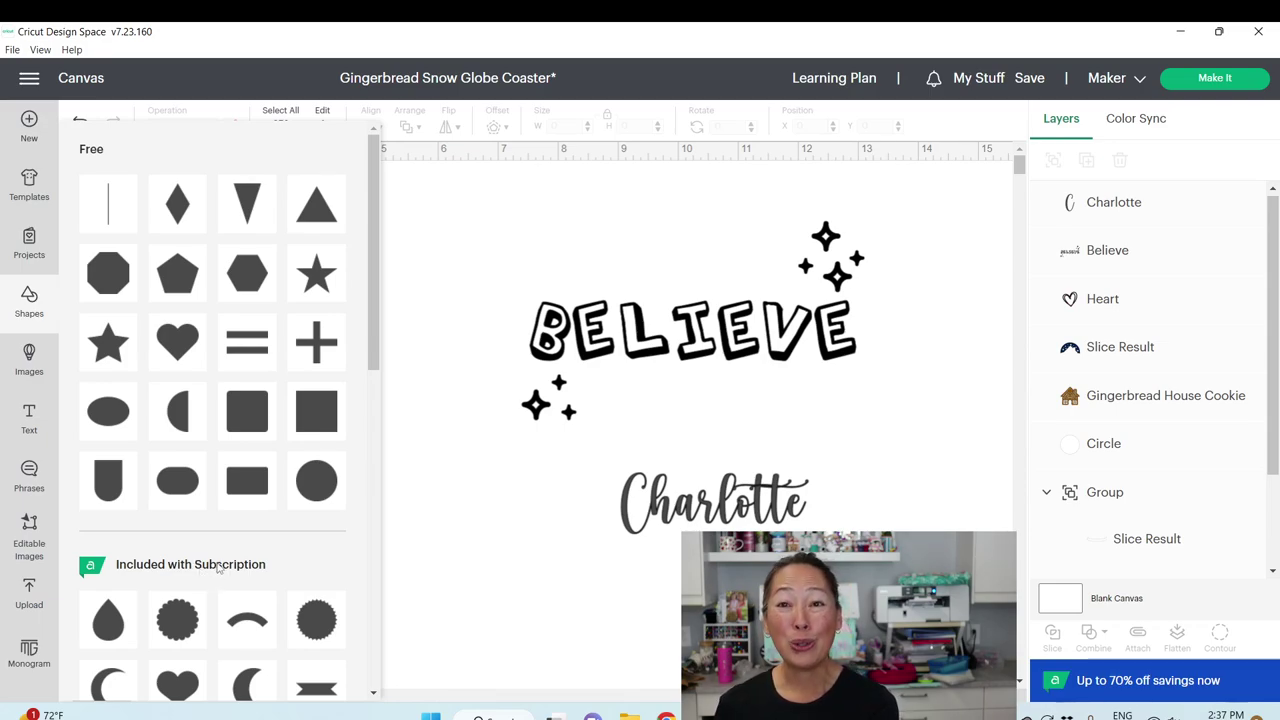
pyautogui.scroll(-3, 220, 567)
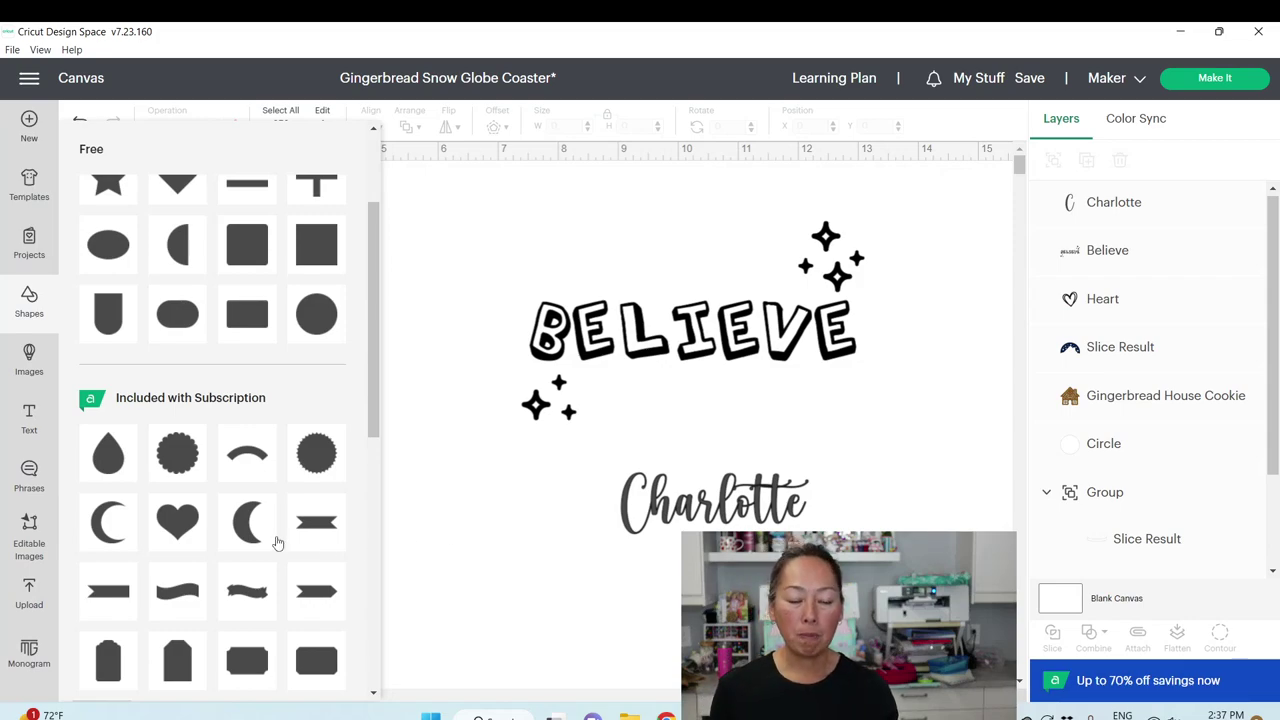
pyautogui.scroll(-8, 277, 540)
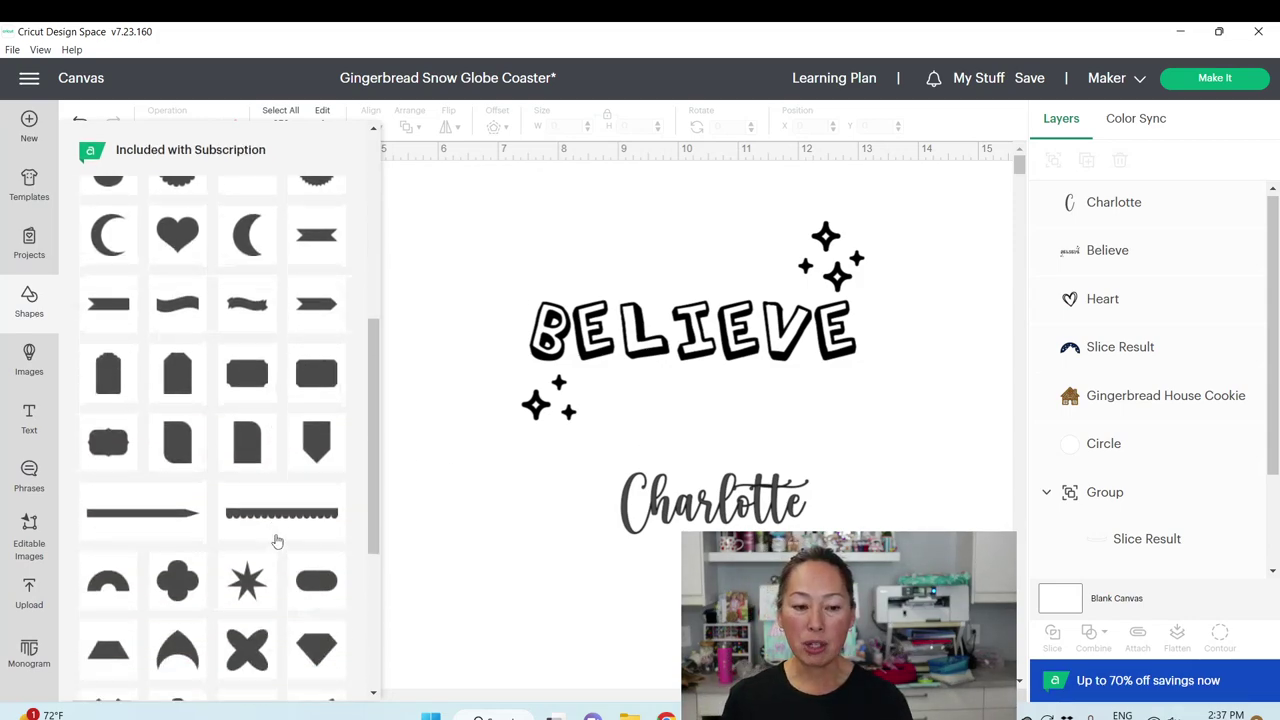
pyautogui.scroll(8, 277, 540)
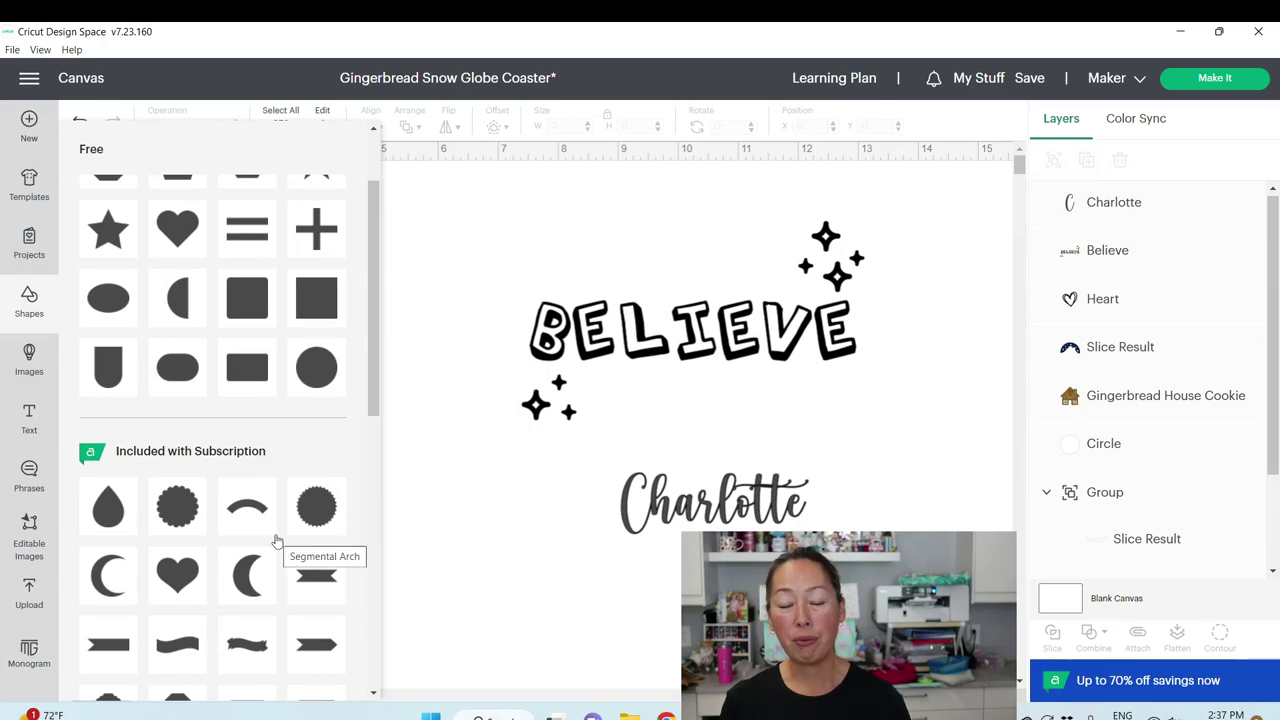
pyautogui.scroll(2, 277, 540)
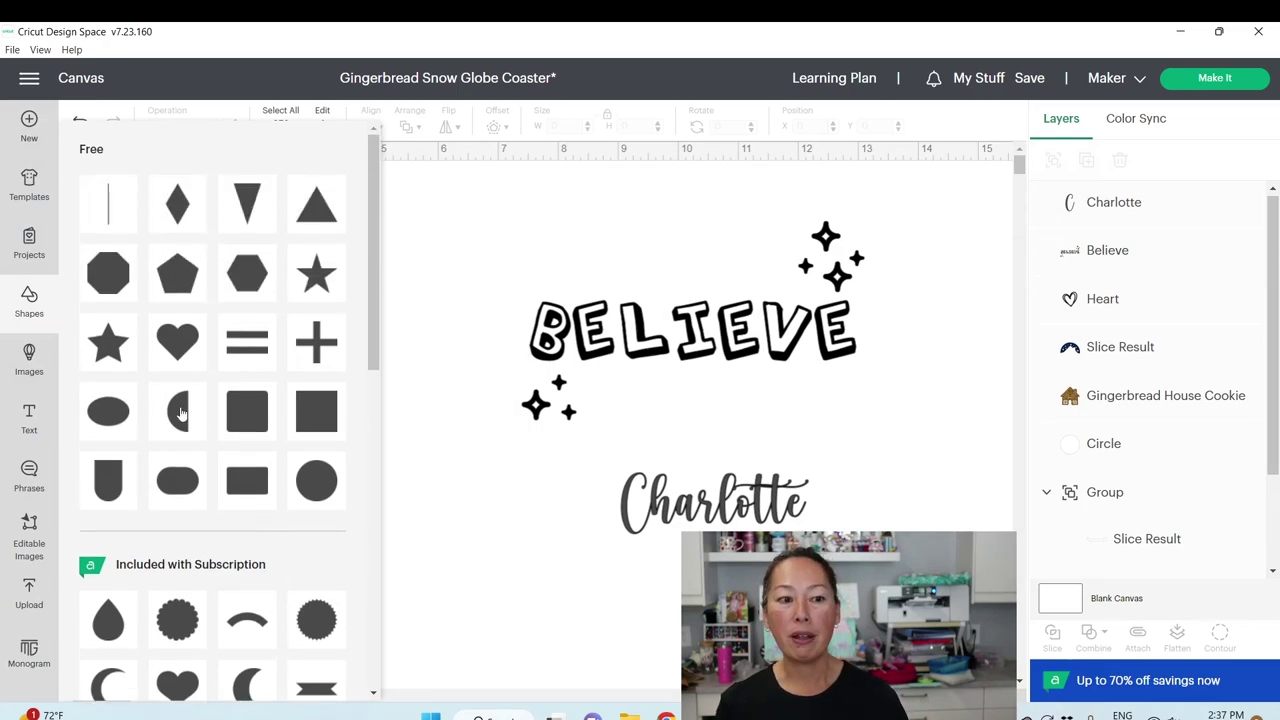
# Search the image library for "puppies" and look through the matching designs
pyautogui.click(29, 360)
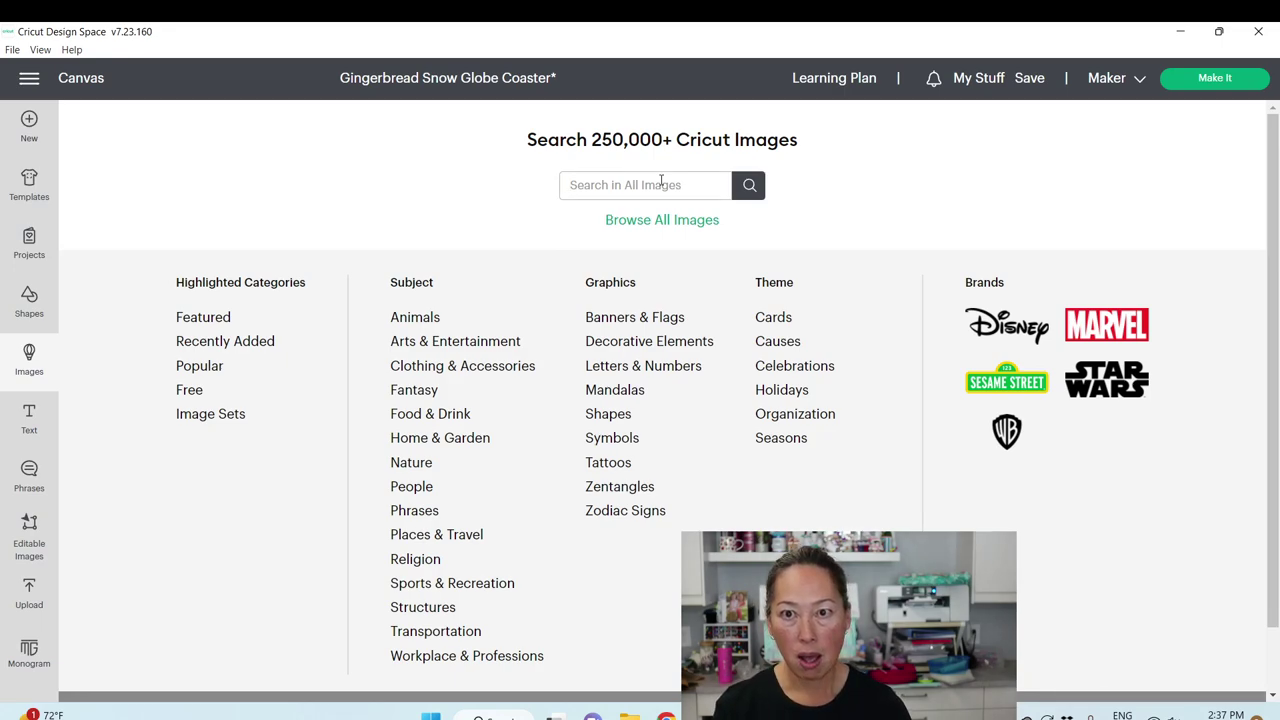
pyautogui.click(660, 184)
pyautogui.write('puppies')
pyautogui.press('Return')
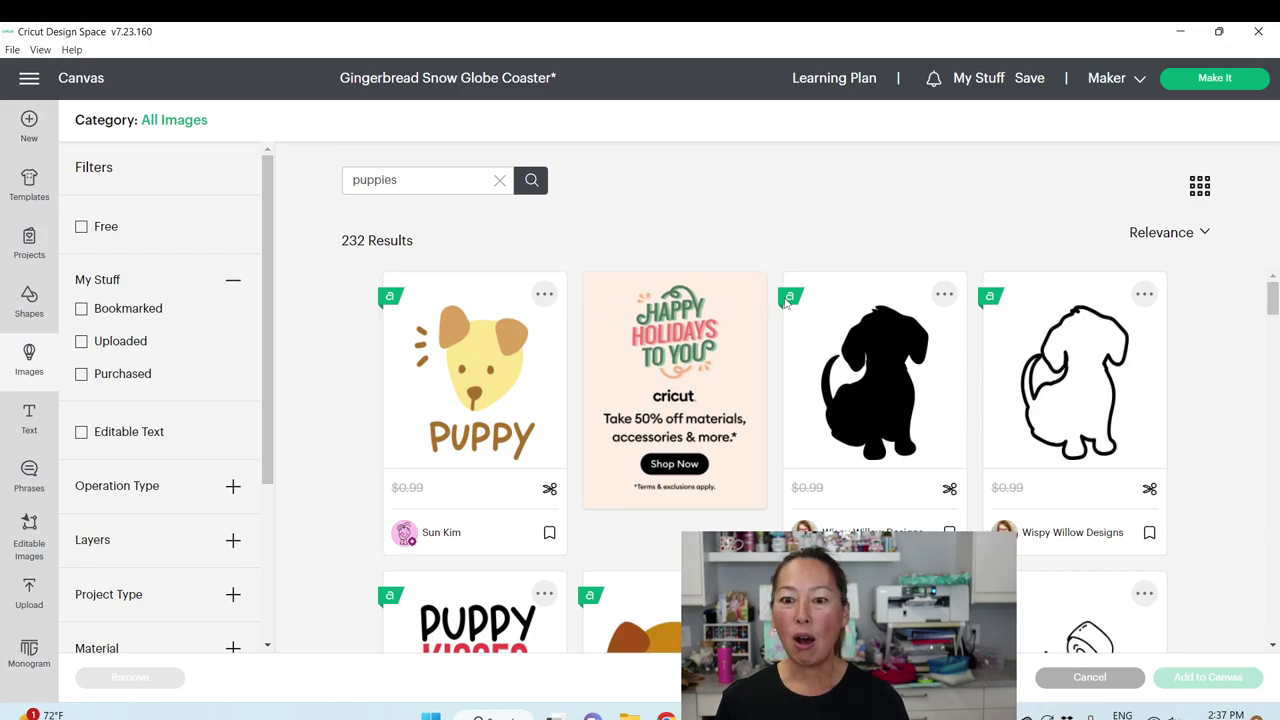
pyautogui.scroll(-3, 1018, 342)
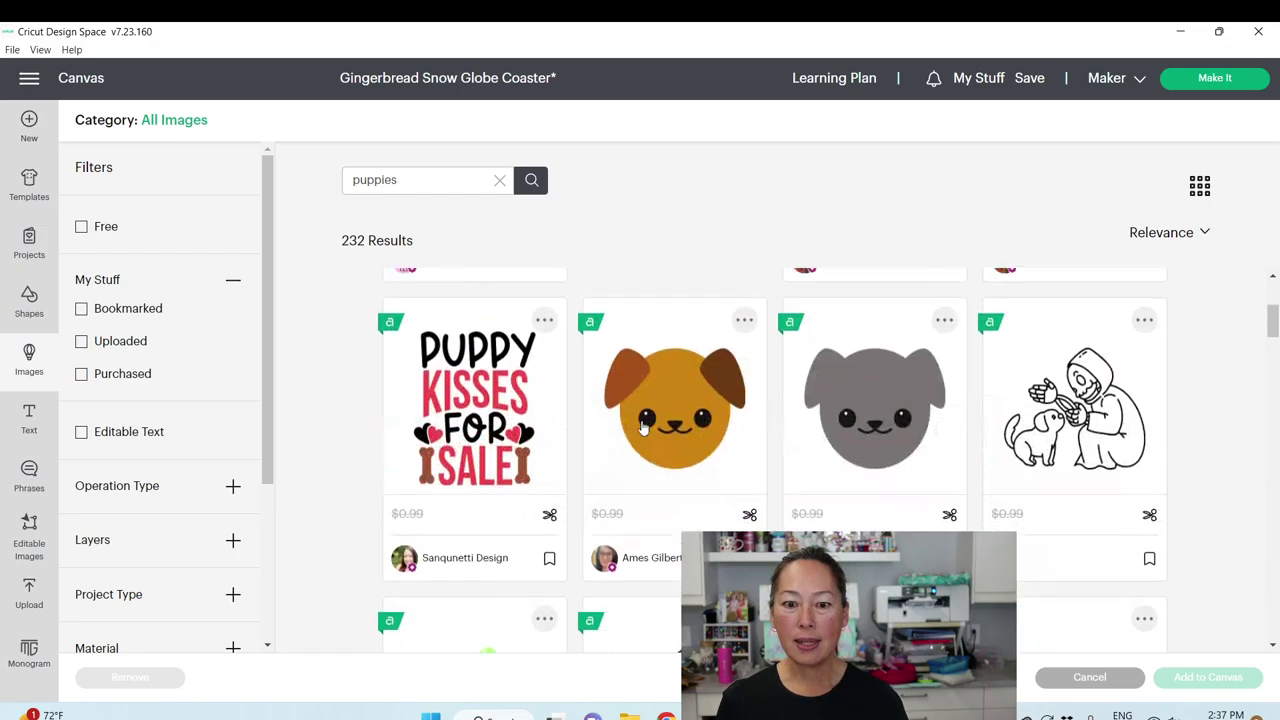
pyautogui.scroll(1, 1018, 342)
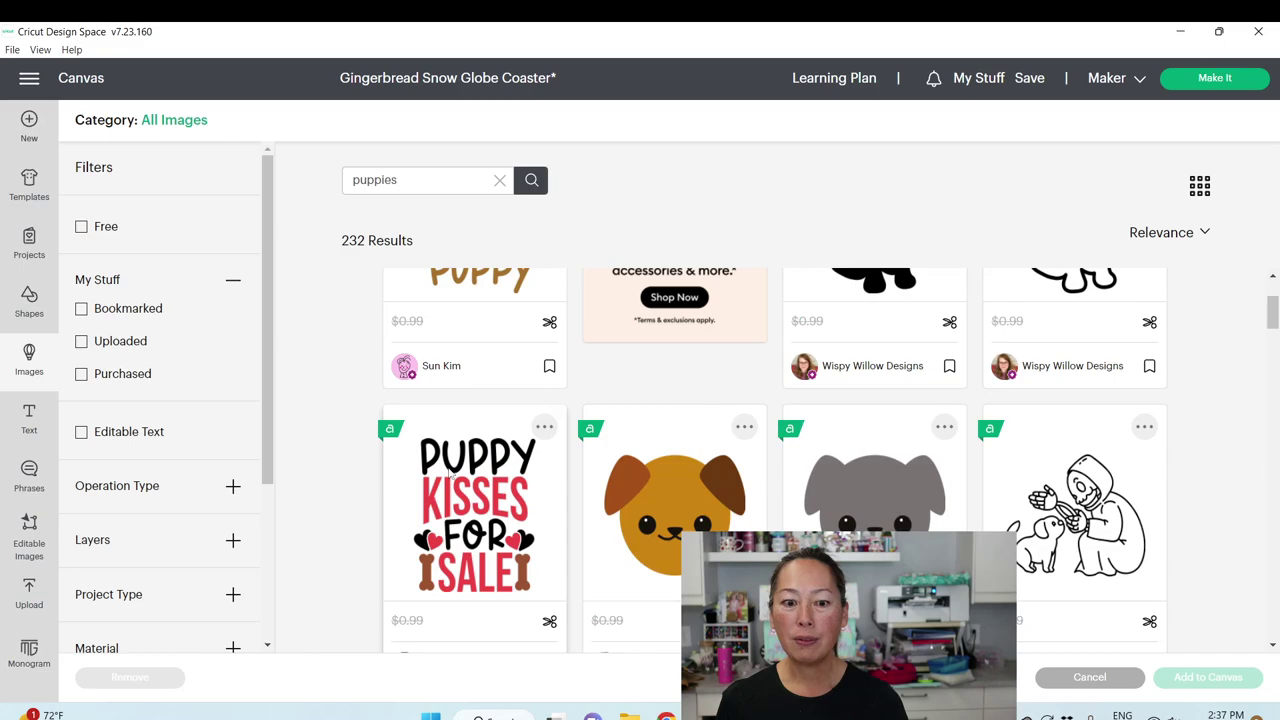
pyautogui.scroll(-6, 455, 476)
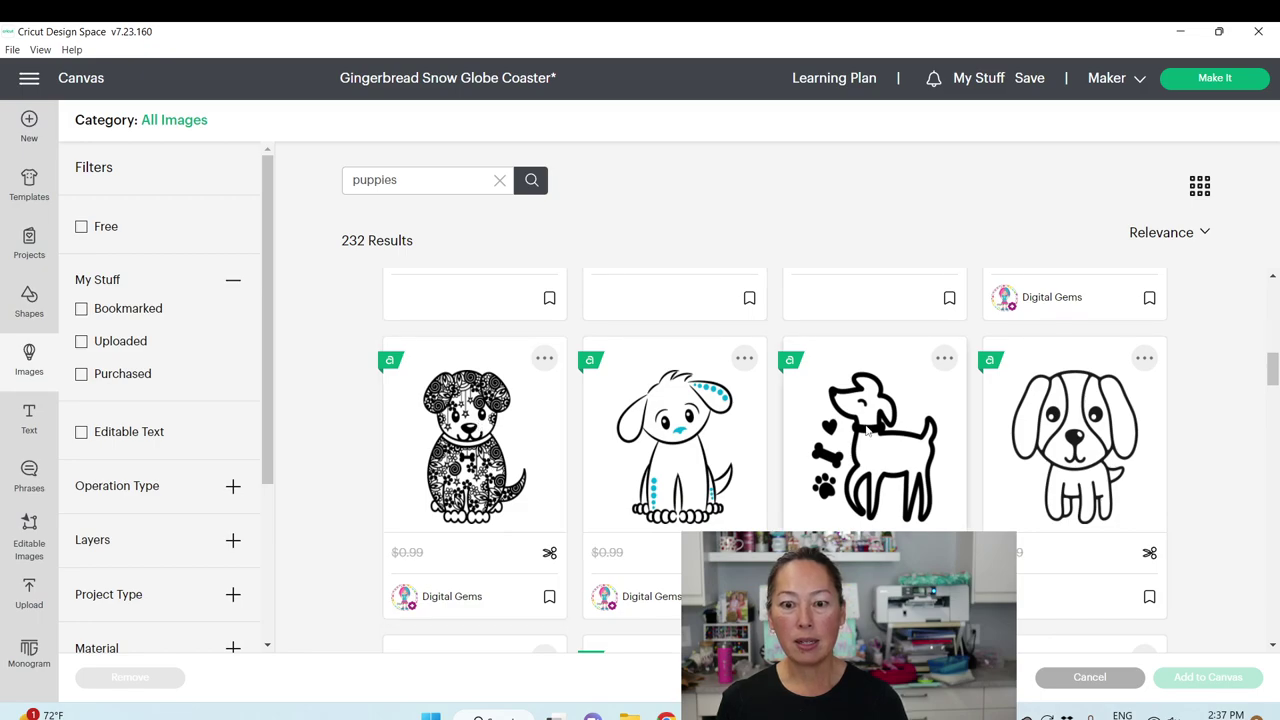
pyautogui.scroll(3, 866, 426)
pyautogui.scroll(-2, 864, 424)
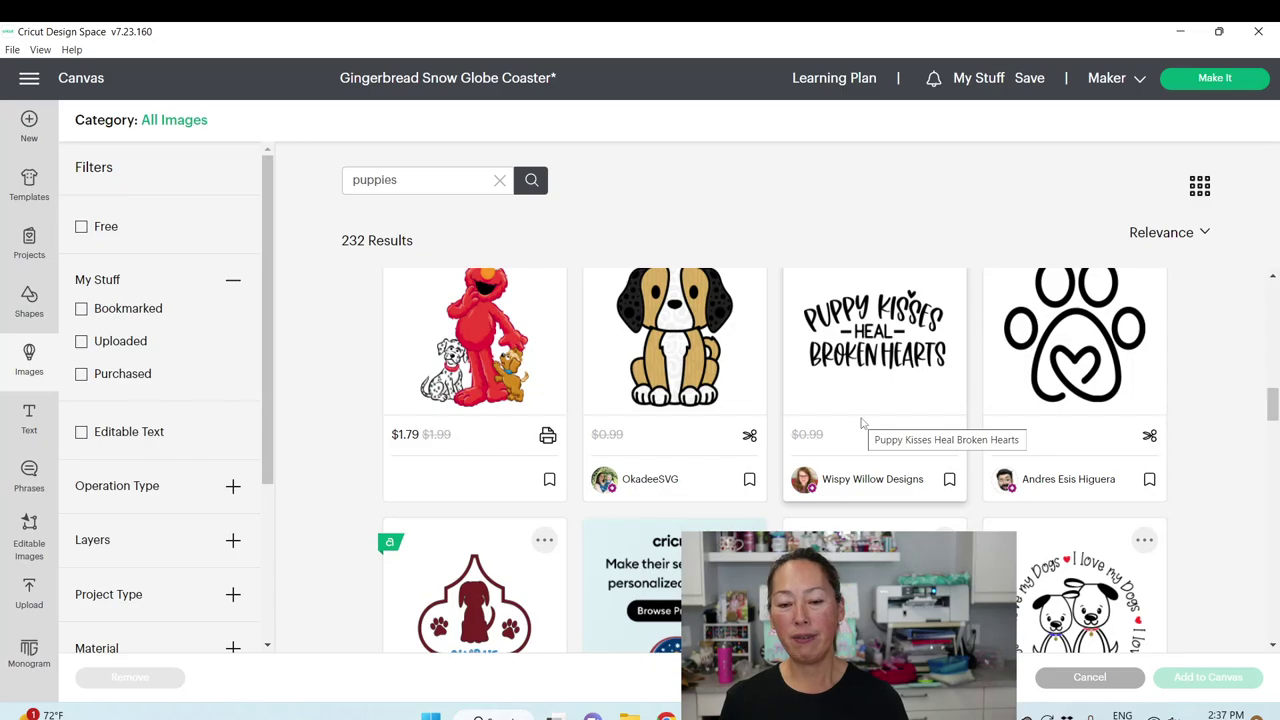
pyautogui.scroll(-9, 862, 423)
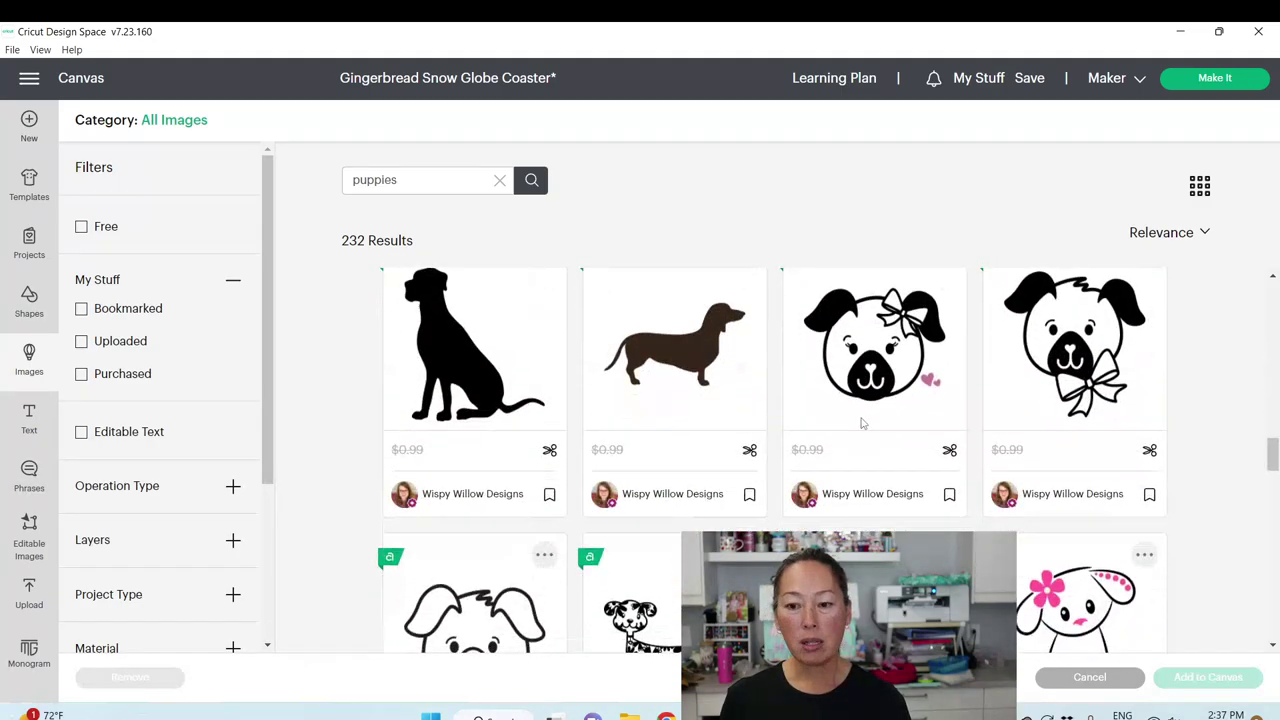
# Look further through the puppy designs in the image library, comparing the dog faces, silhouettes, sayings and paw prints
pyautogui.scroll(-3, 862, 423)
pyautogui.scroll(-1, 862, 420)
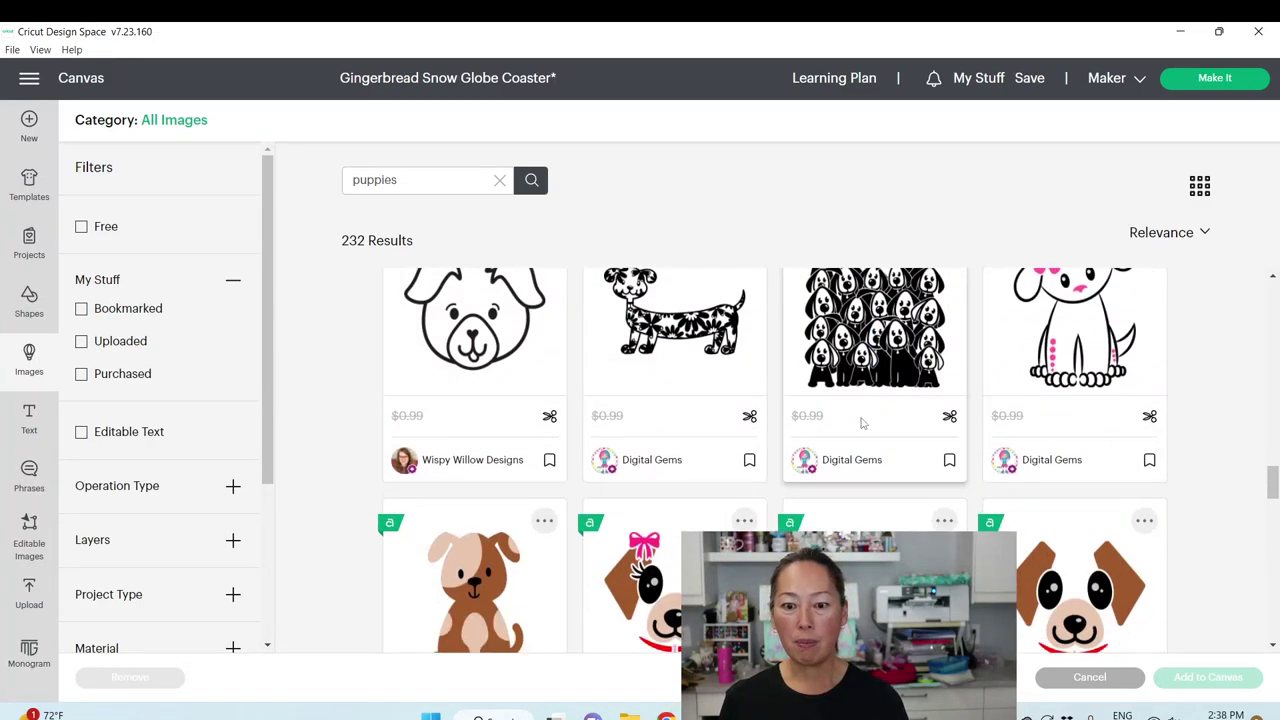
pyautogui.scroll(1, 862, 420)
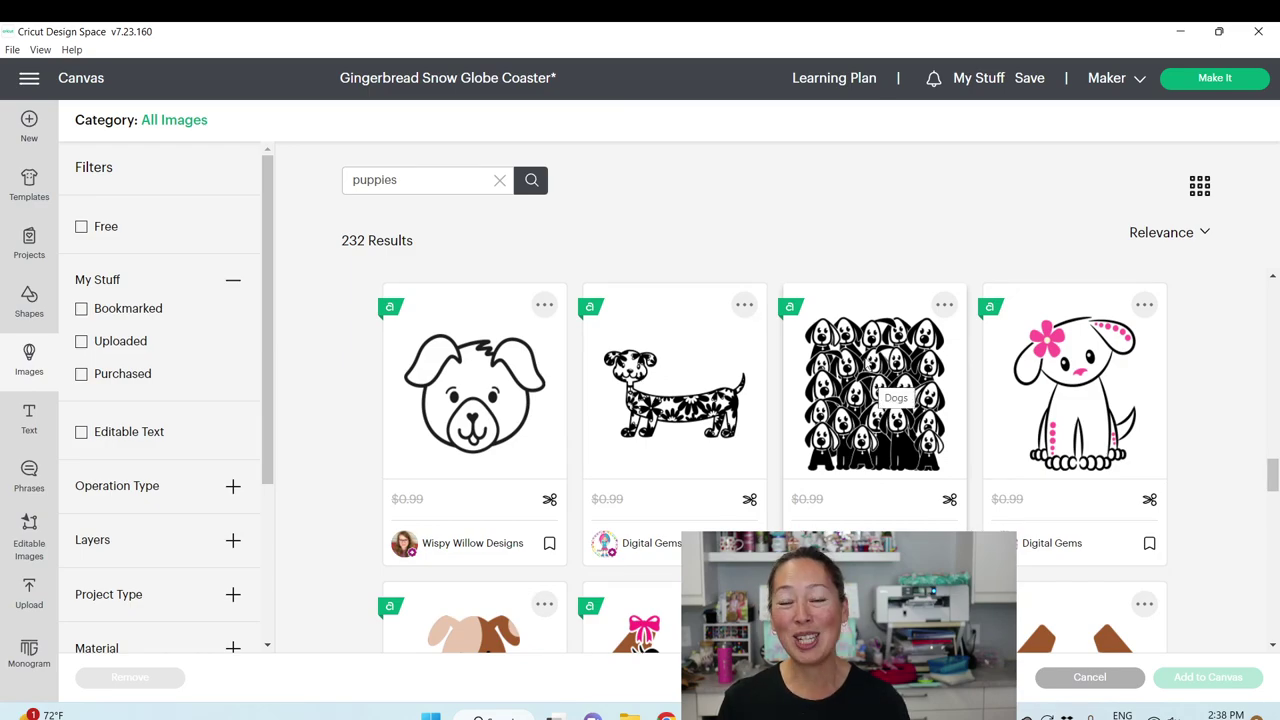
pyautogui.scroll(-2, 858, 398)
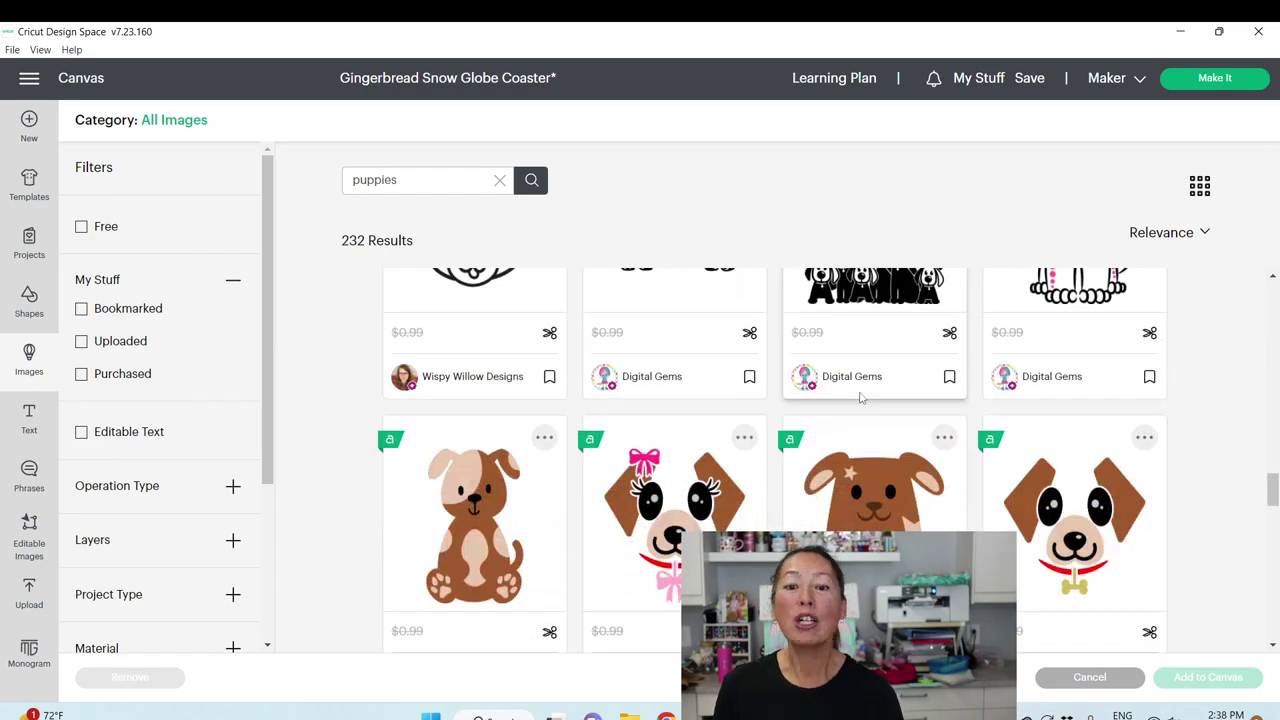
pyautogui.scroll(2, 858, 398)
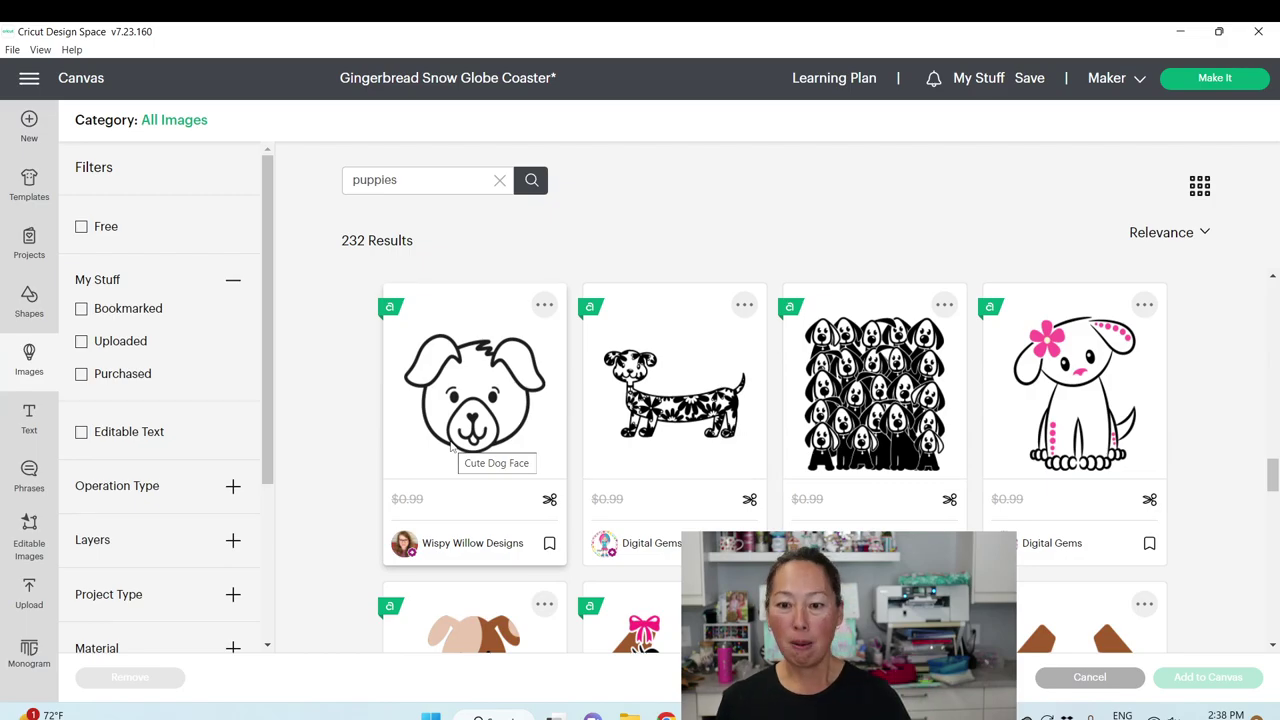
pyautogui.scroll(-5, 450, 446)
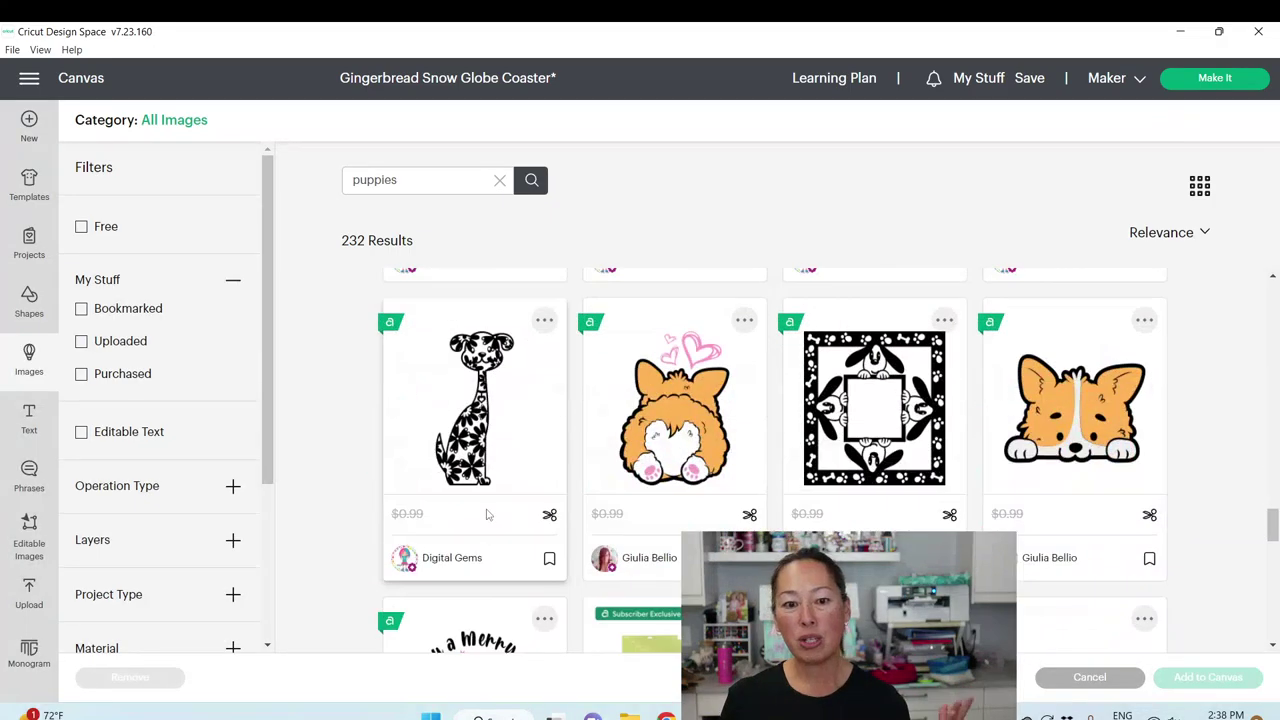
pyautogui.scroll(-3, 563, 537)
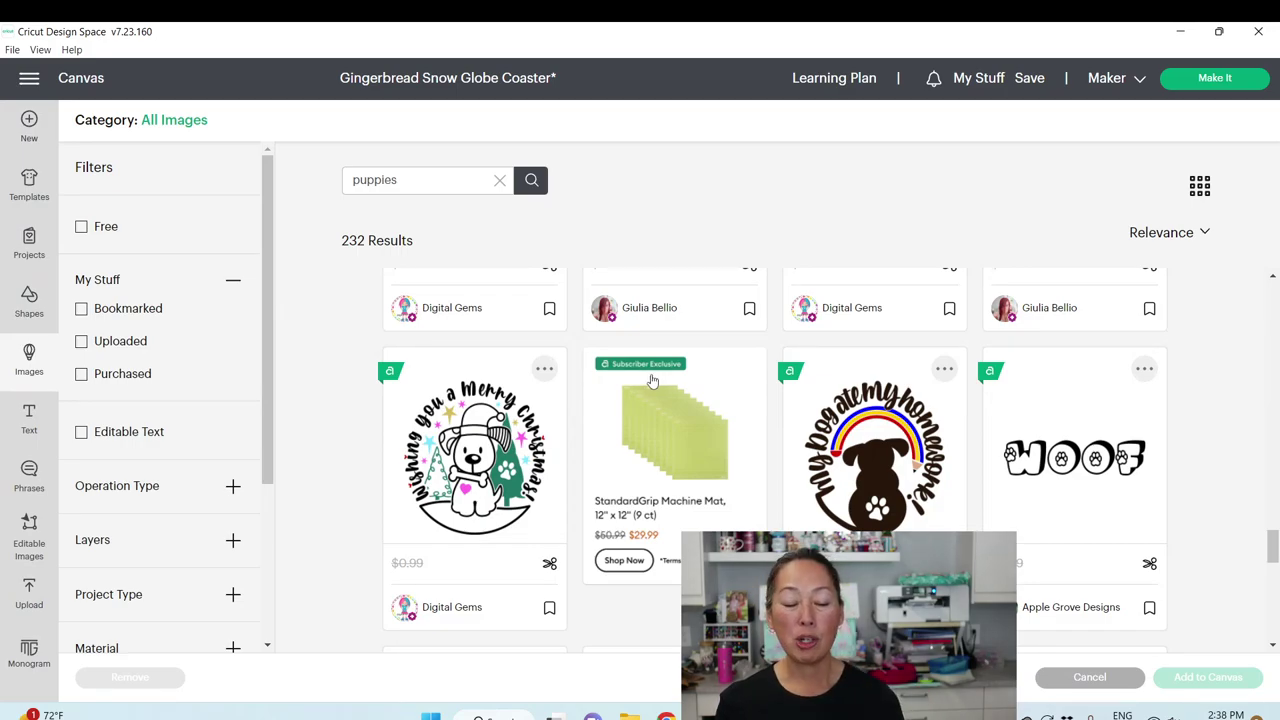
pyautogui.scroll(-3, 615, 400)
pyautogui.scroll(-3, 611, 416)
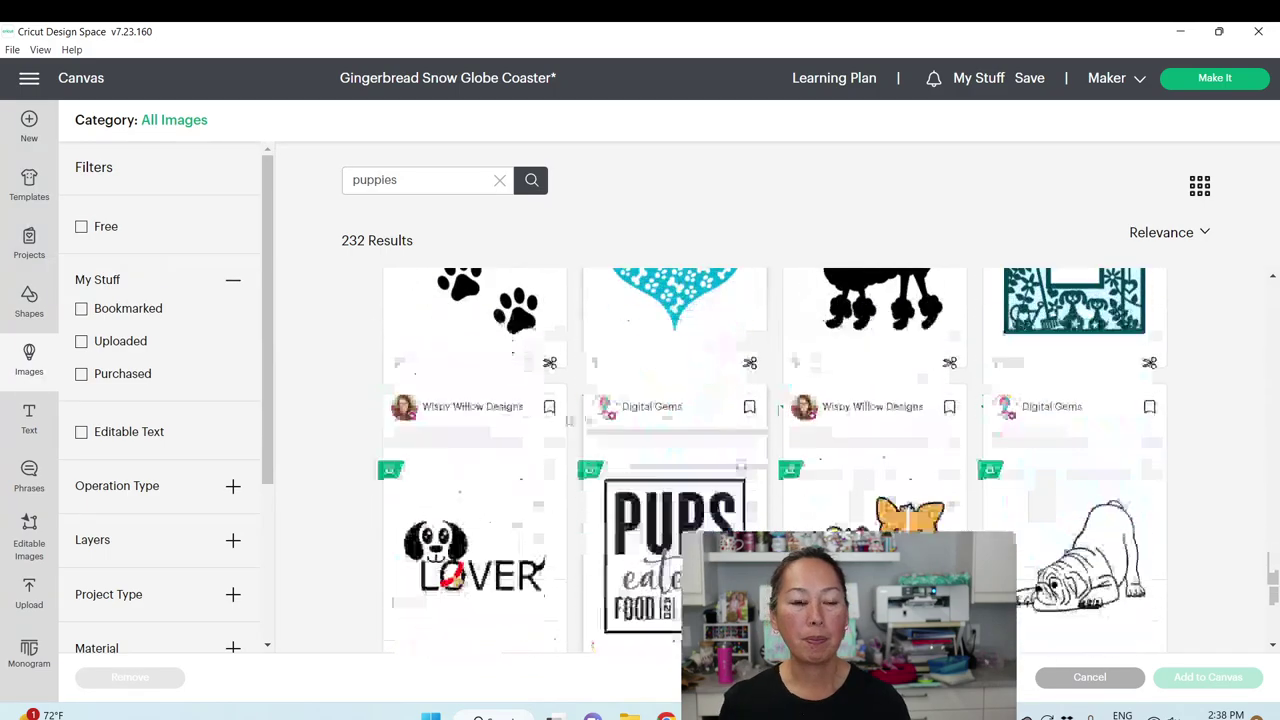
pyautogui.scroll(2, 611, 416)
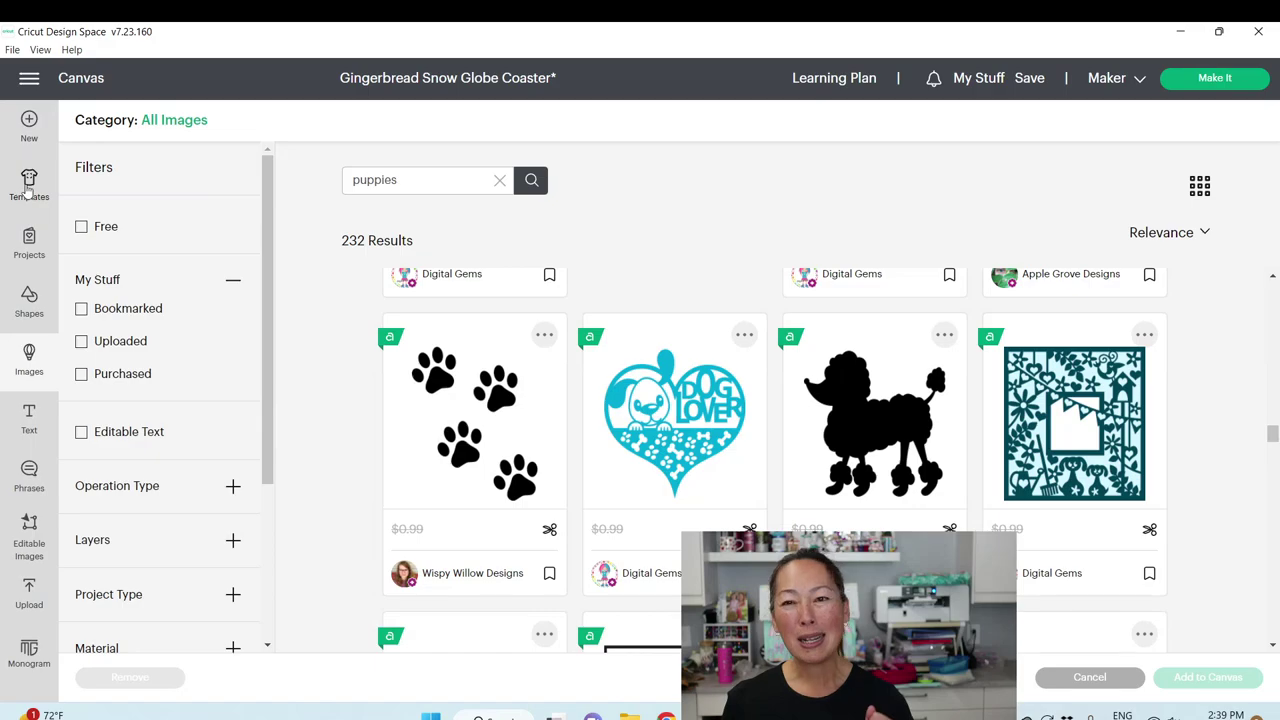
# Look through the available project templates and return to the coaster canvas
pyautogui.click(29, 186)
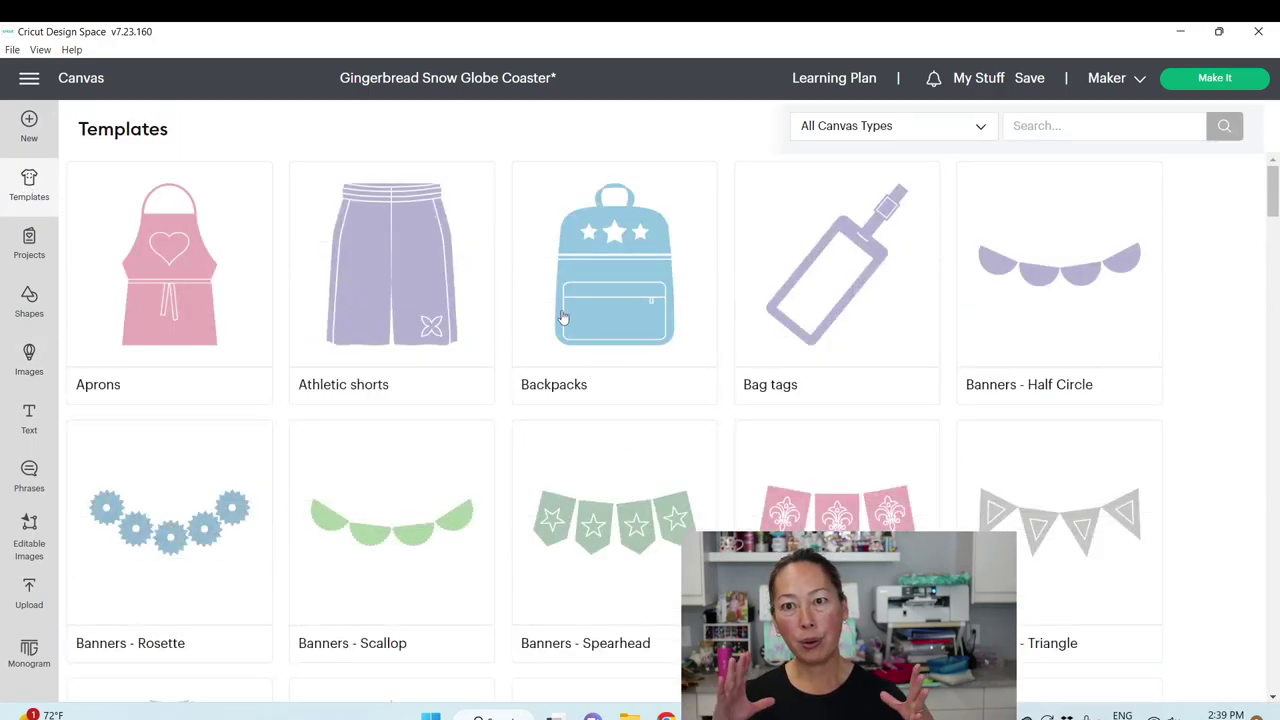
pyautogui.scroll(-5, 563, 317)
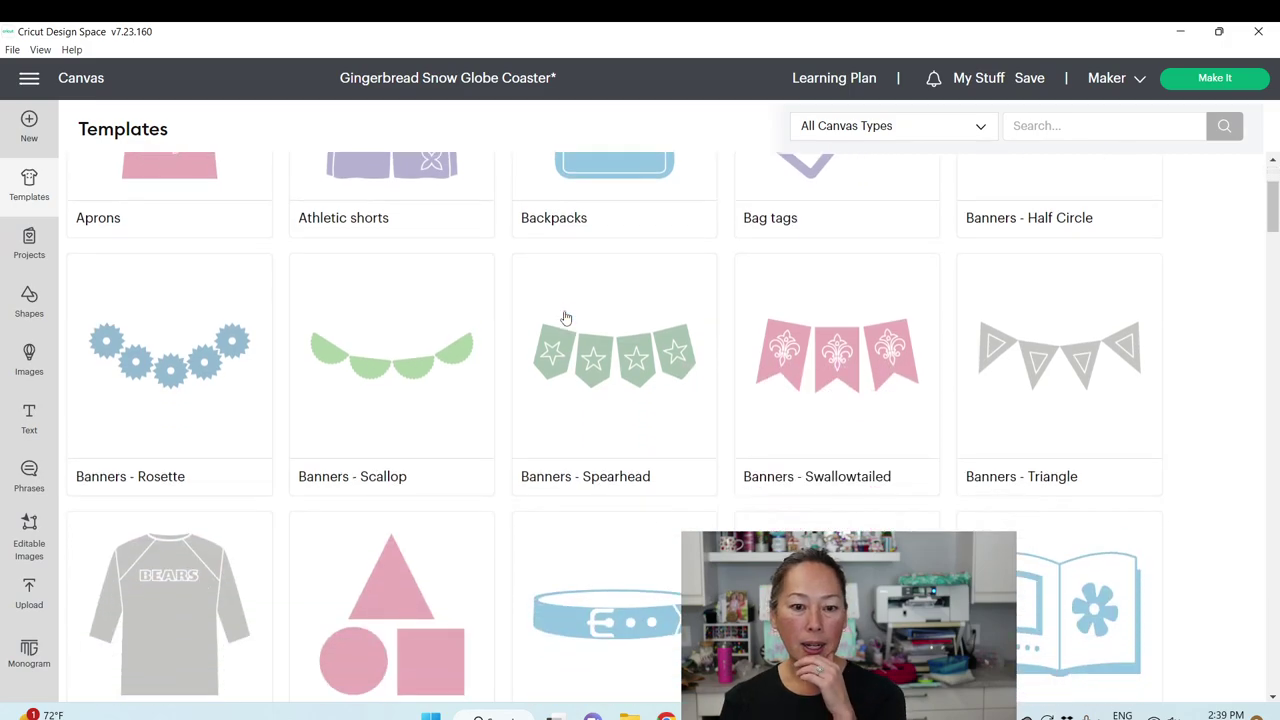
pyautogui.scroll(5, 565, 317)
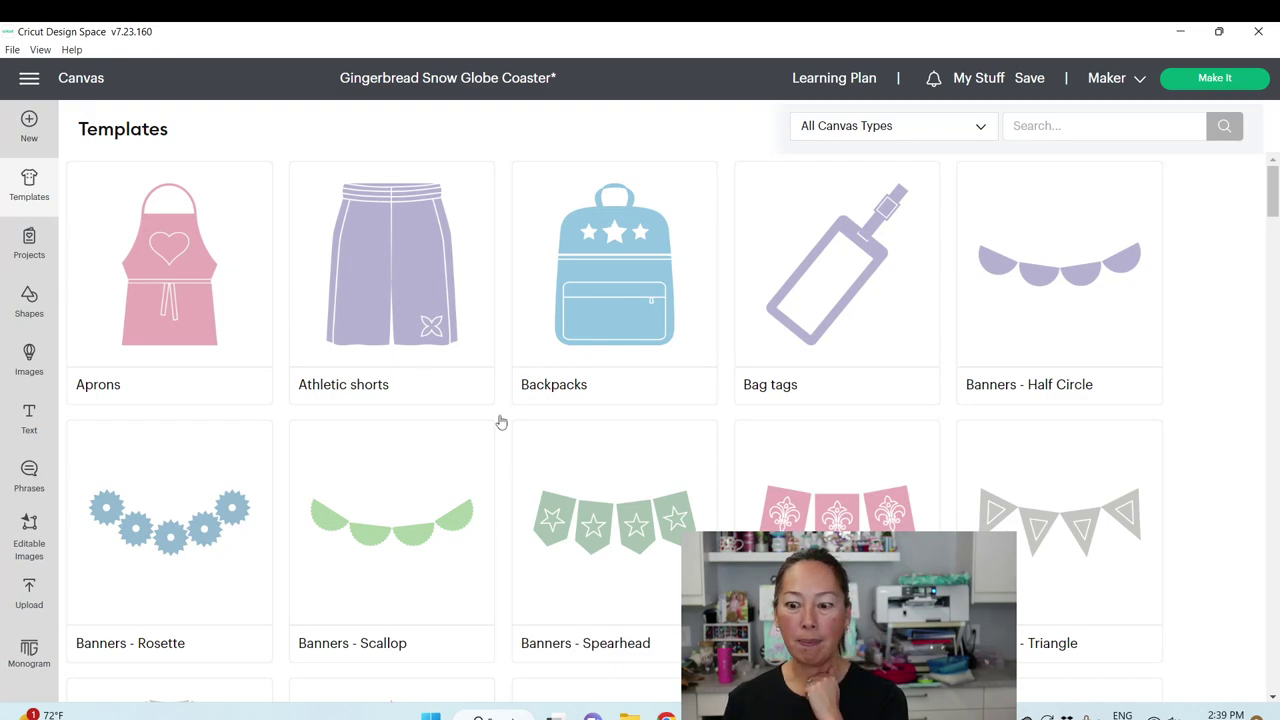
pyautogui.click(29, 185)
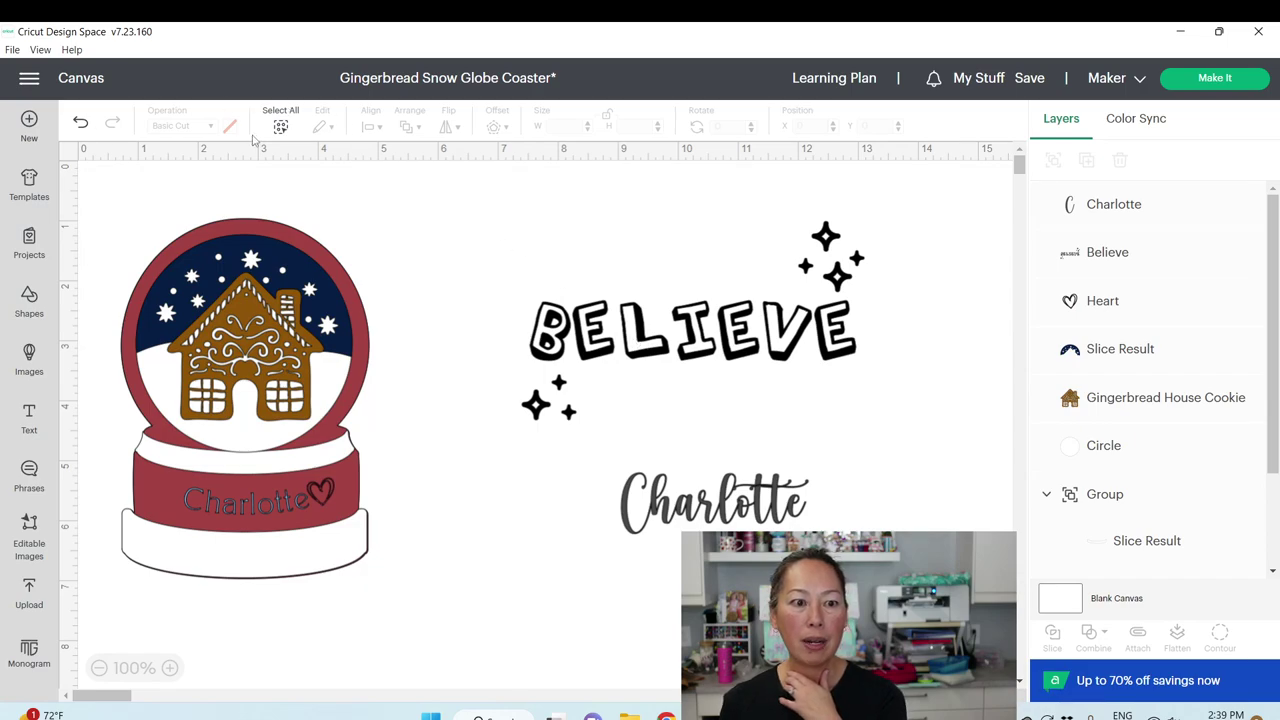
# Enlarge the script name below BELIEVE to about 10.32 x 3.36 in and ungroup it into separate letters
pyautogui.click(713, 515)
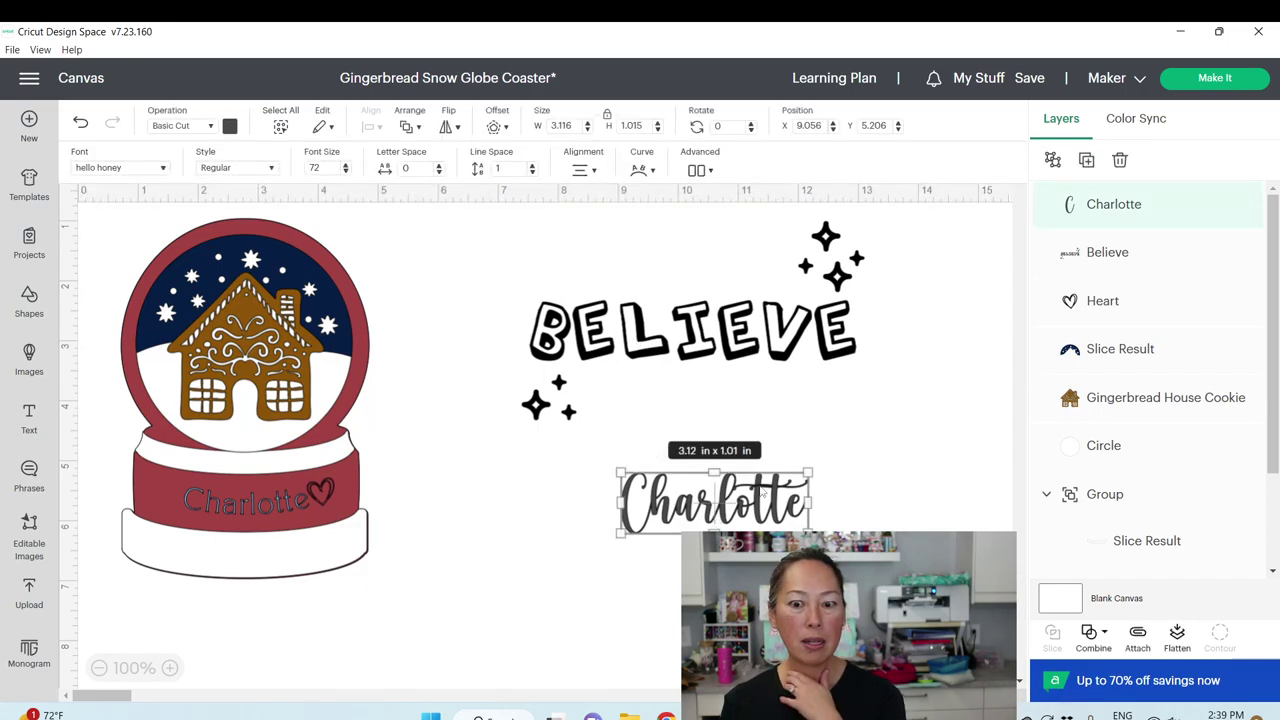
pyautogui.moveTo(810, 532); pyautogui.dragTo(1073, 619)
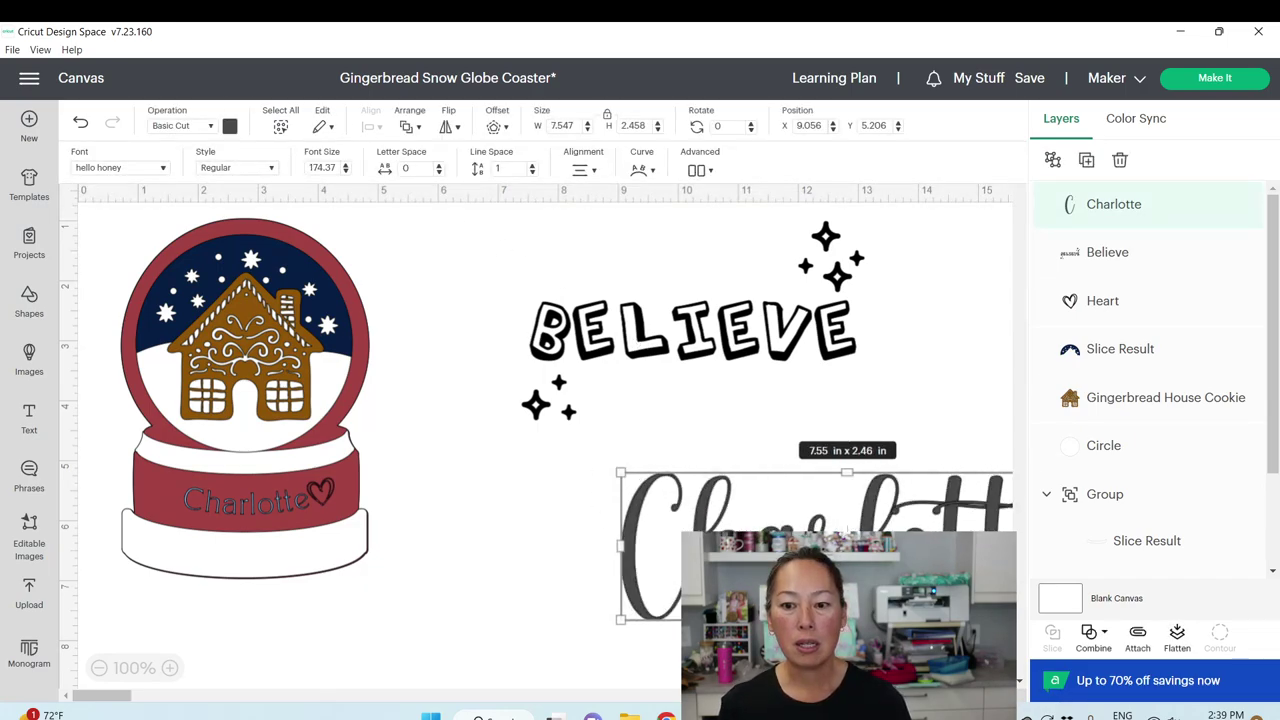
pyautogui.moveTo(848, 545); pyautogui.dragTo(632, 548)
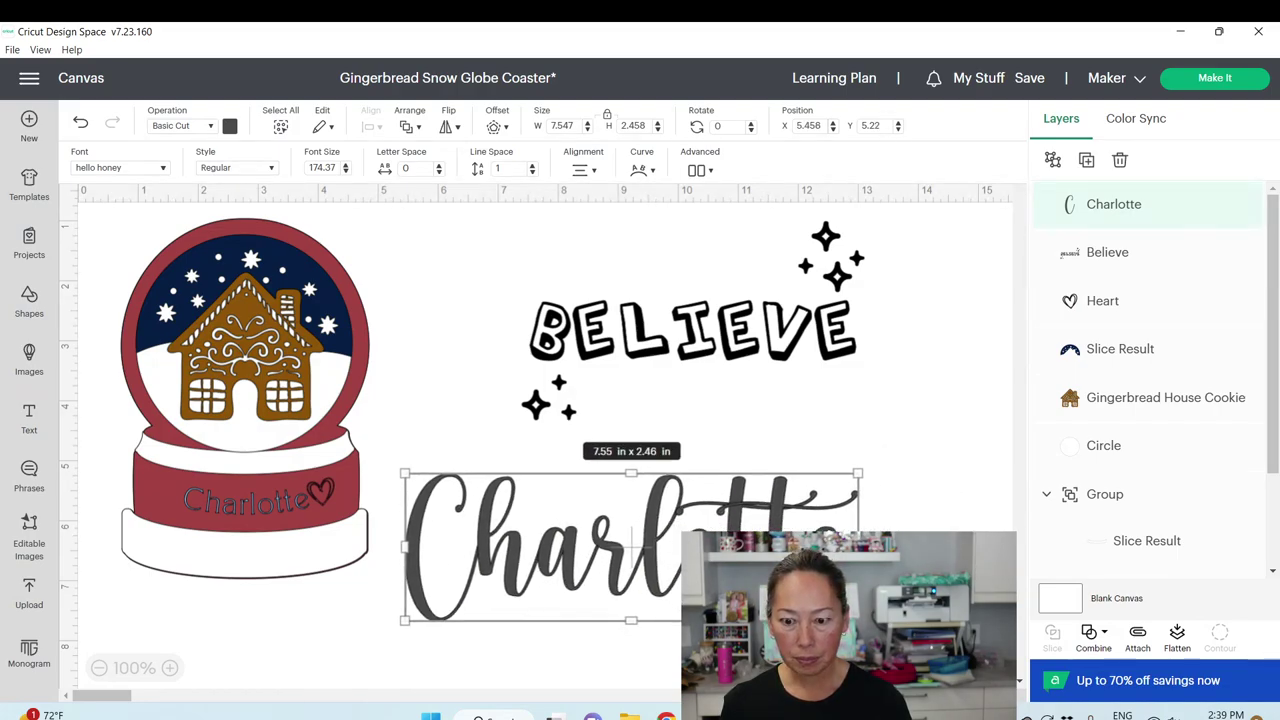
pyautogui.moveTo(858, 620); pyautogui.dragTo(1024, 674)
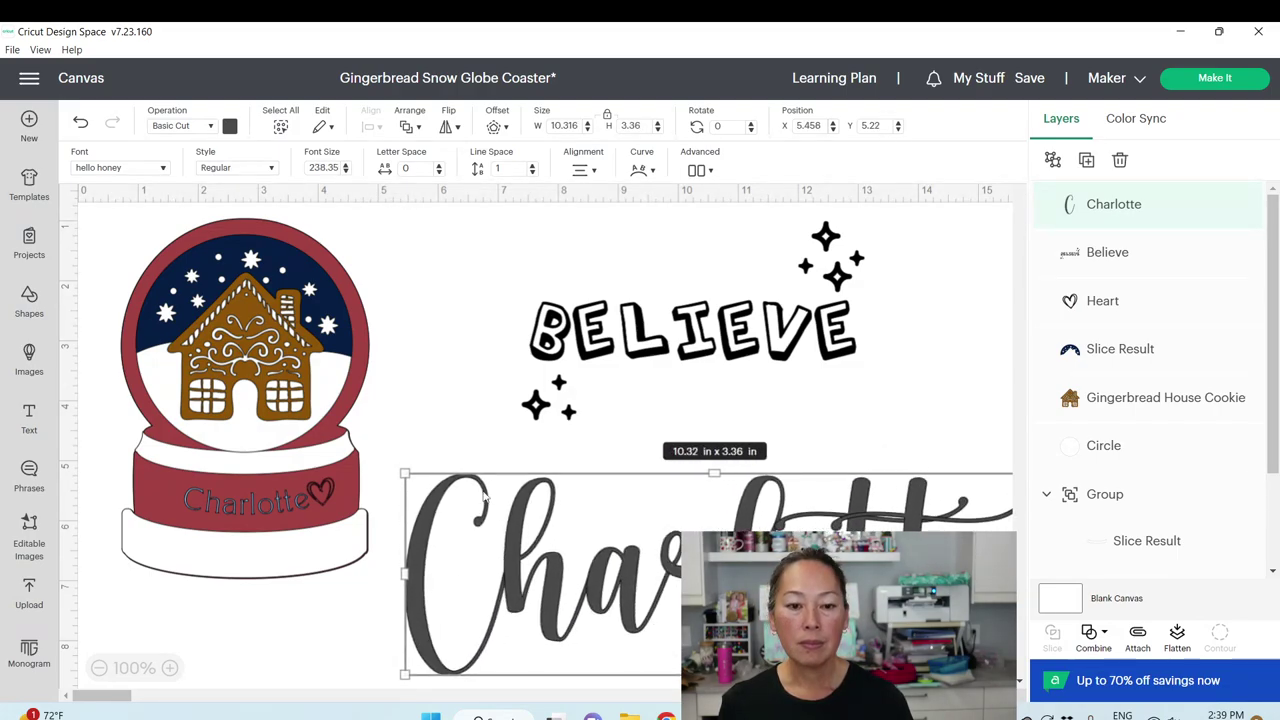
pyautogui.click(1053, 162)
pyautogui.click(495, 442)
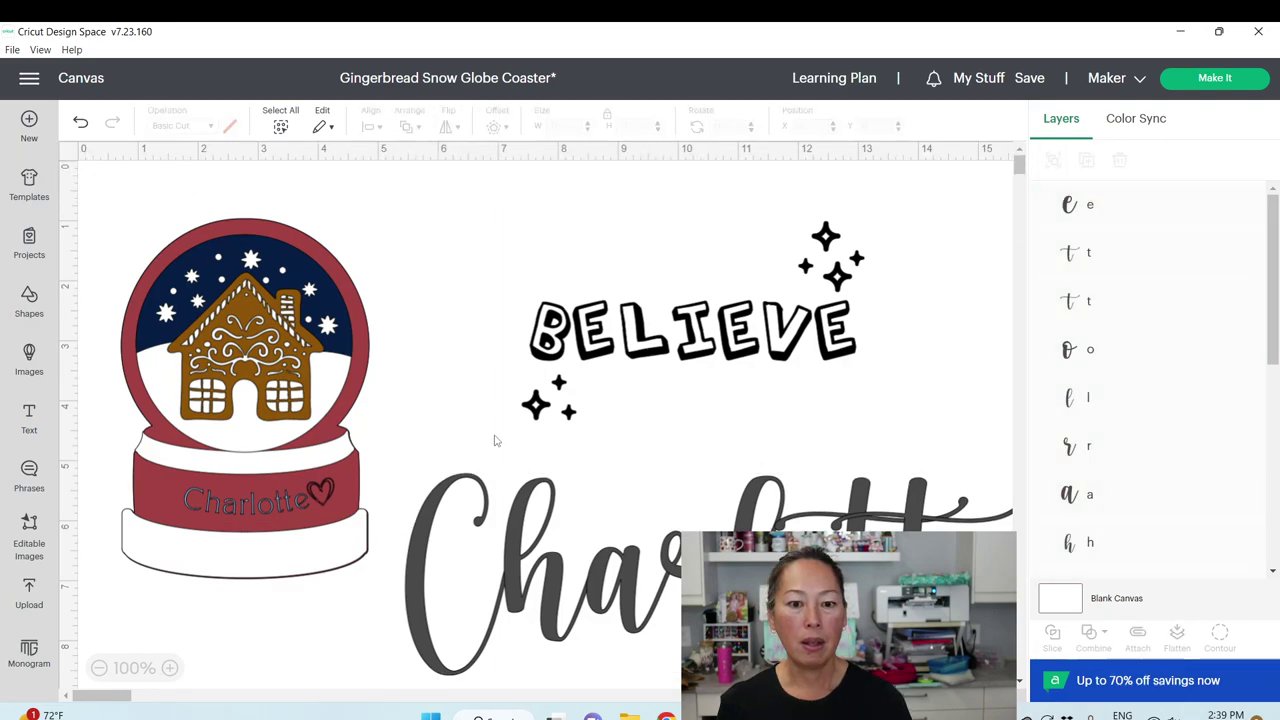
# Colour the script name's first letter light blue and bring it to the front
pyautogui.click(425, 512)
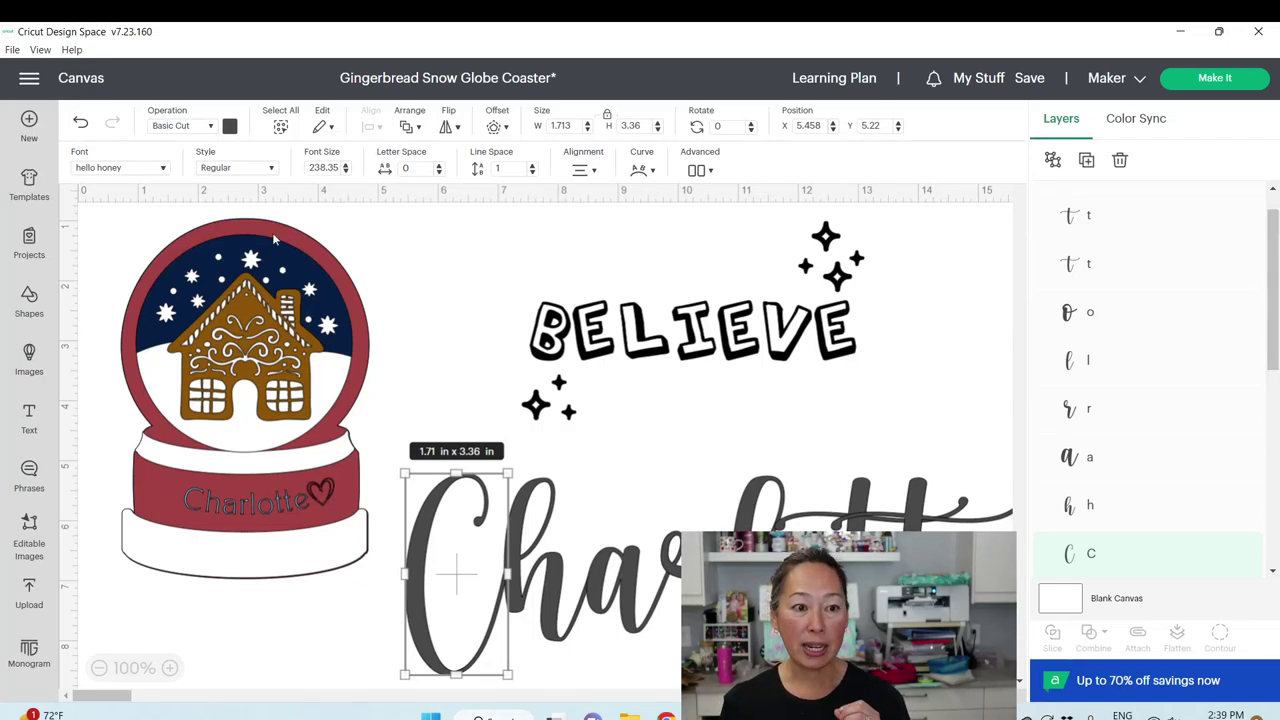
pyautogui.click(230, 125)
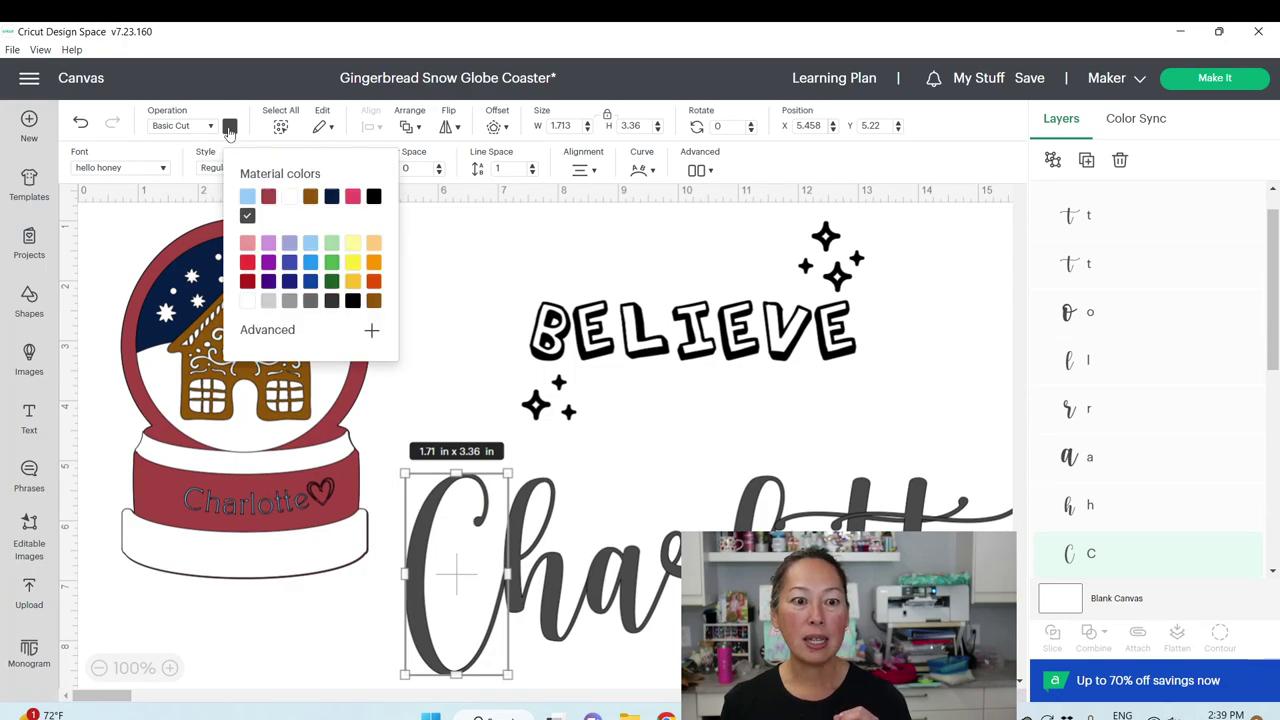
pyautogui.click(247, 196)
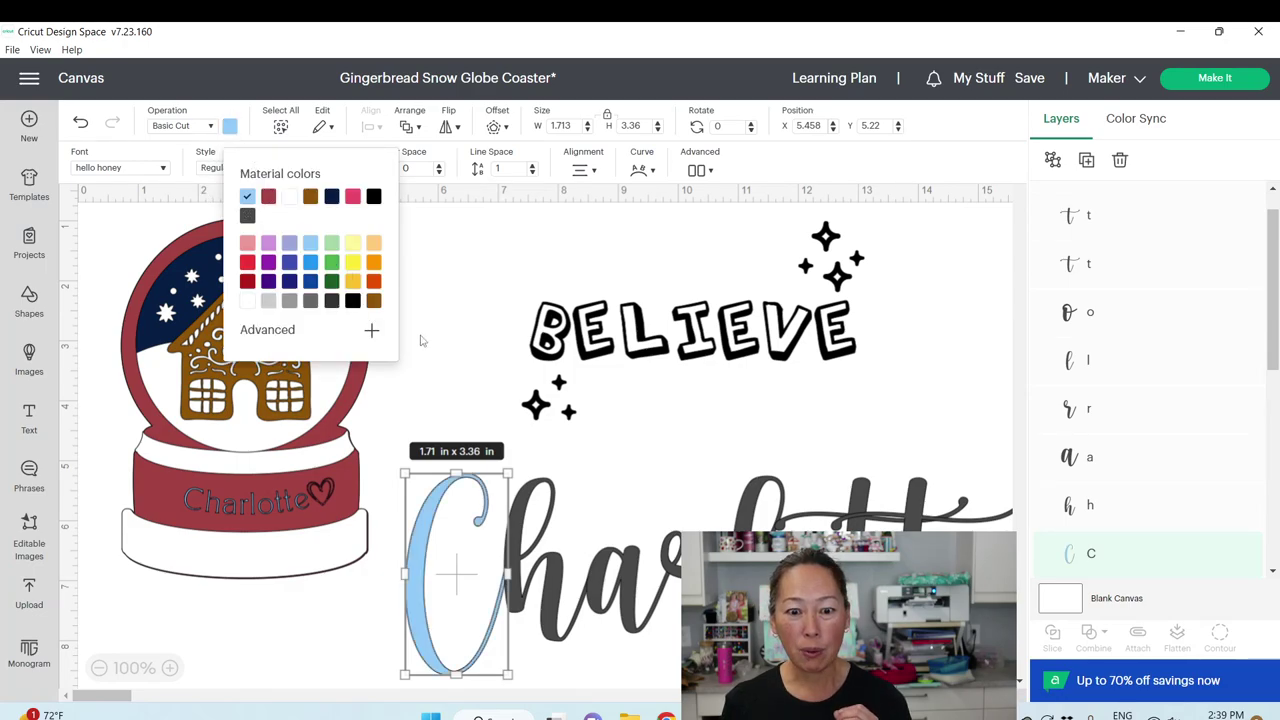
pyautogui.click(417, 128)
pyautogui.click(445, 171)
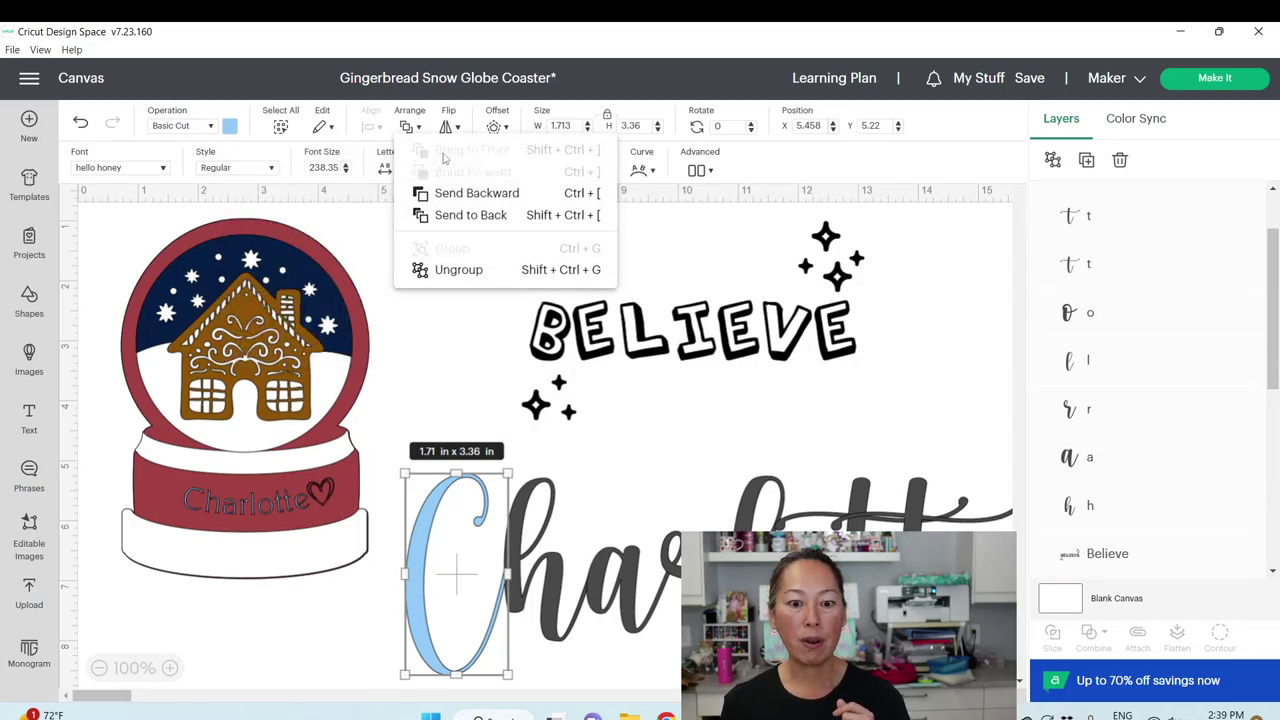
# Move the light blue C away from the other letters and back so that it overlaps the h
pyautogui.click(643, 423)
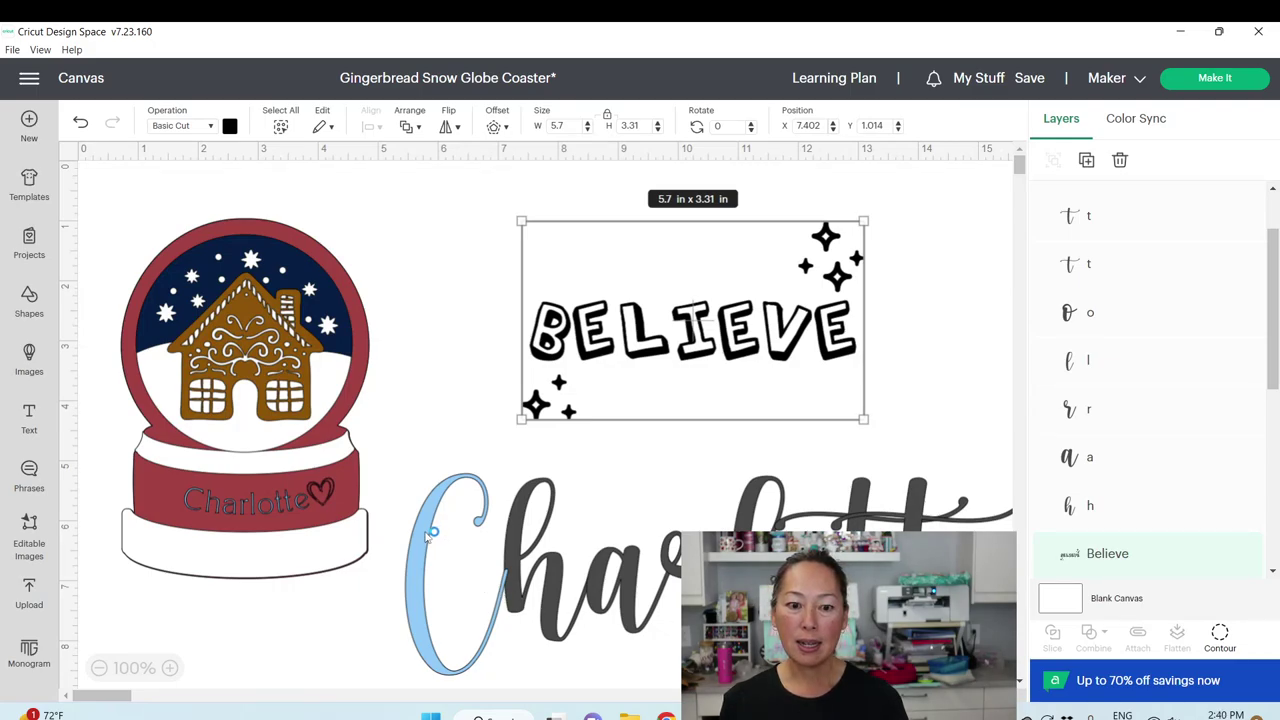
pyautogui.moveTo(431, 535); pyautogui.dragTo(434, 337)
pyautogui.moveTo(517, 562)
pyautogui.mouseDown()
pyautogui.moveTo(430, 563)
pyautogui.moveTo(500, 550)
pyautogui.mouseUp()
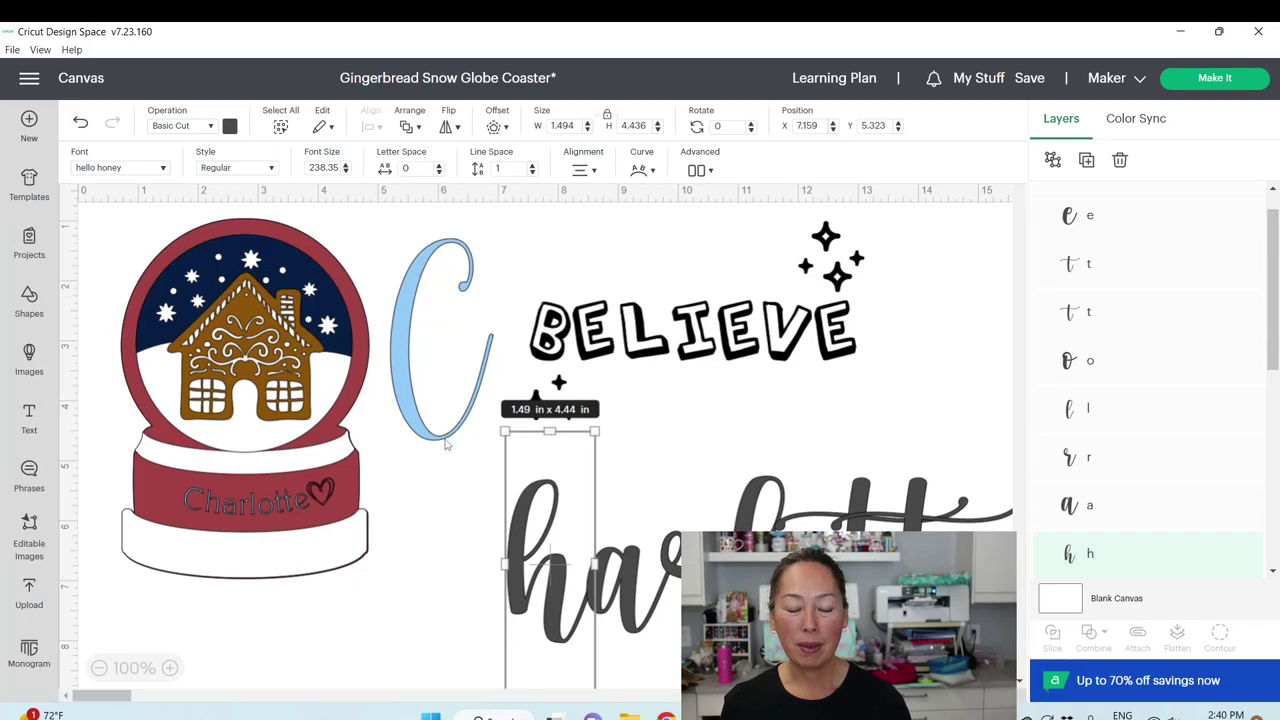
pyautogui.moveTo(448, 441); pyautogui.dragTo(469, 686)
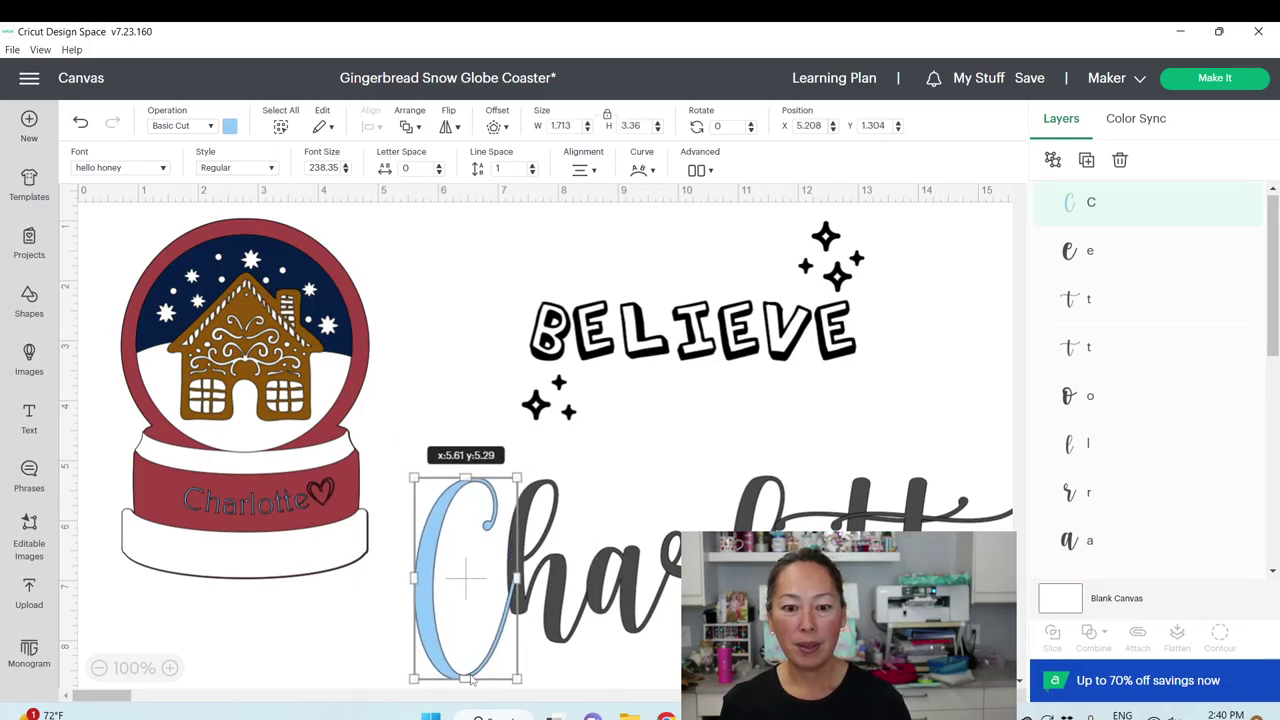
pyautogui.click(743, 458)
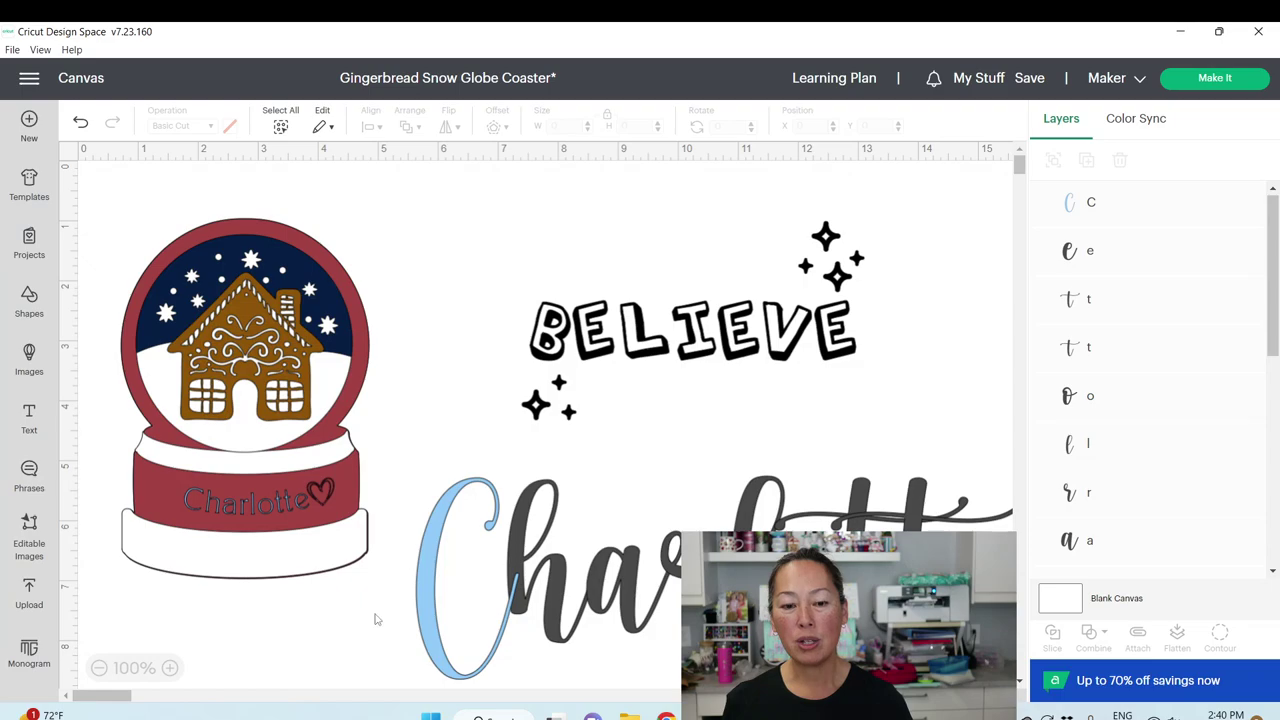
# Weld all the letters of the large script name into one shape
pyautogui.moveTo(354, 612); pyautogui.dragTo(740, 600)
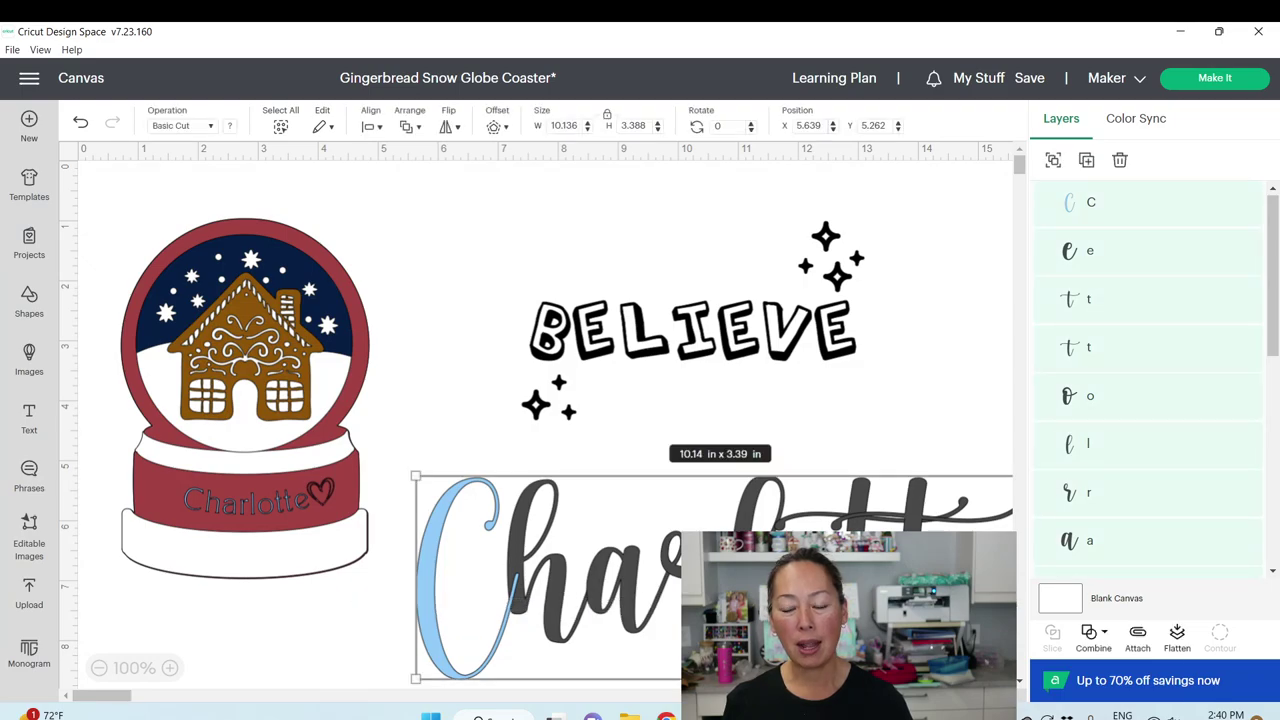
pyautogui.click(1100, 634)
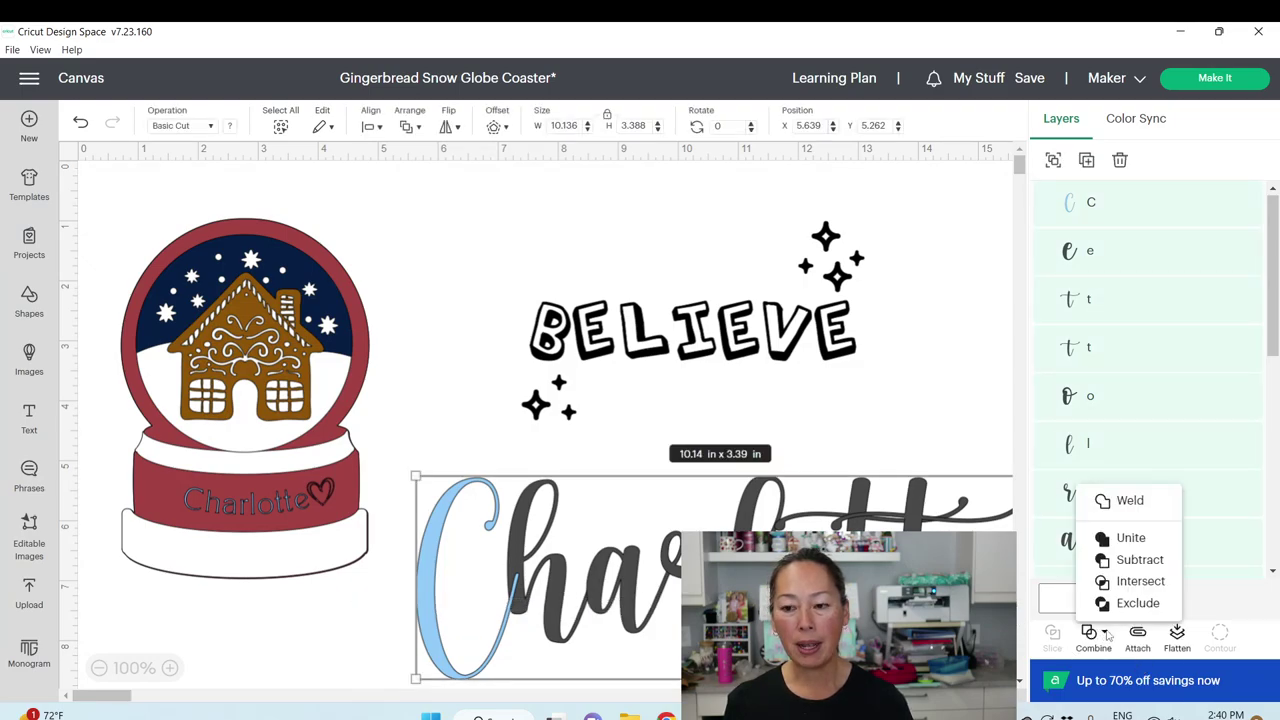
pyautogui.click(1127, 503)
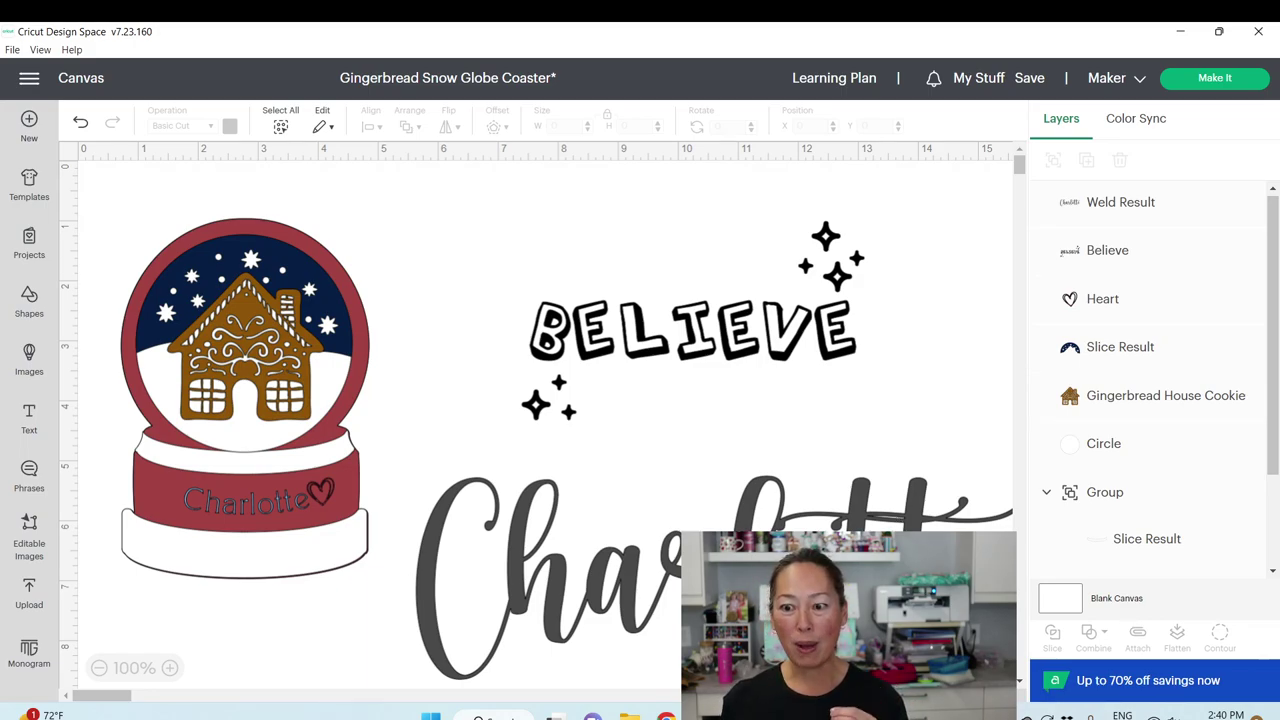
# Move the welded name up and to the left, and shrink it to about a third of its size
pyautogui.click(540, 580)
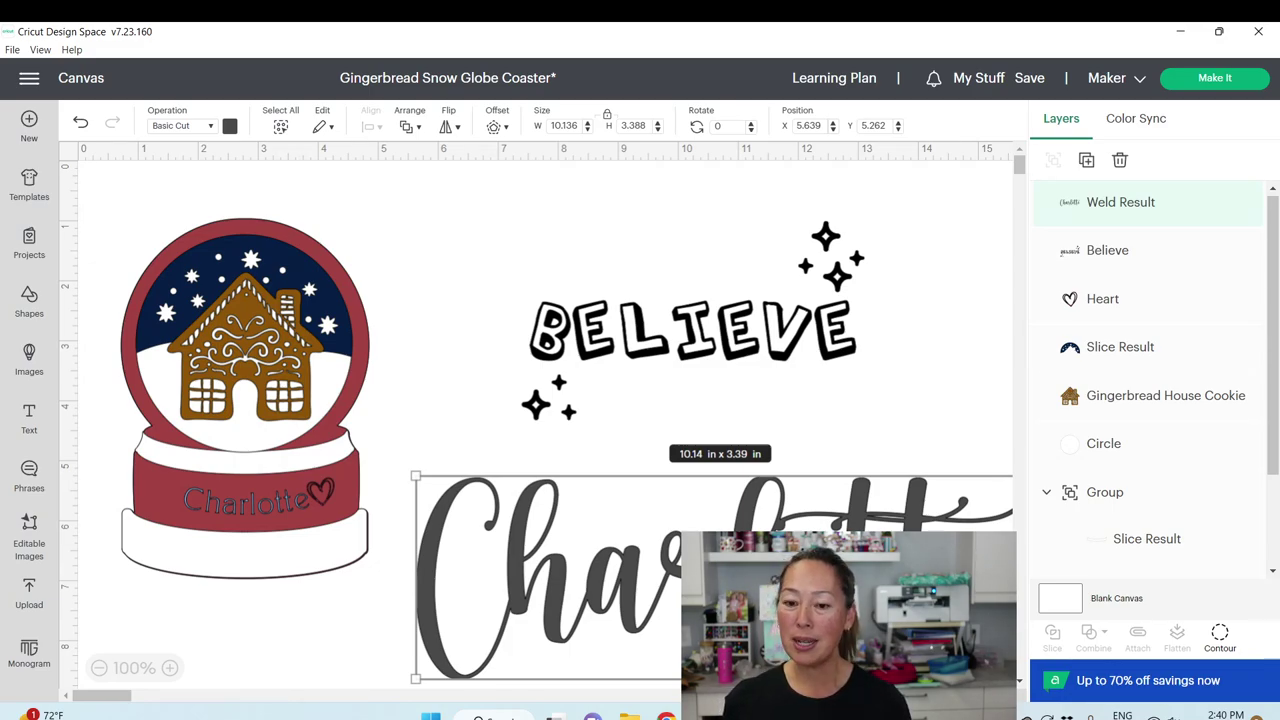
pyautogui.moveTo(540, 580); pyautogui.dragTo(516, 552)
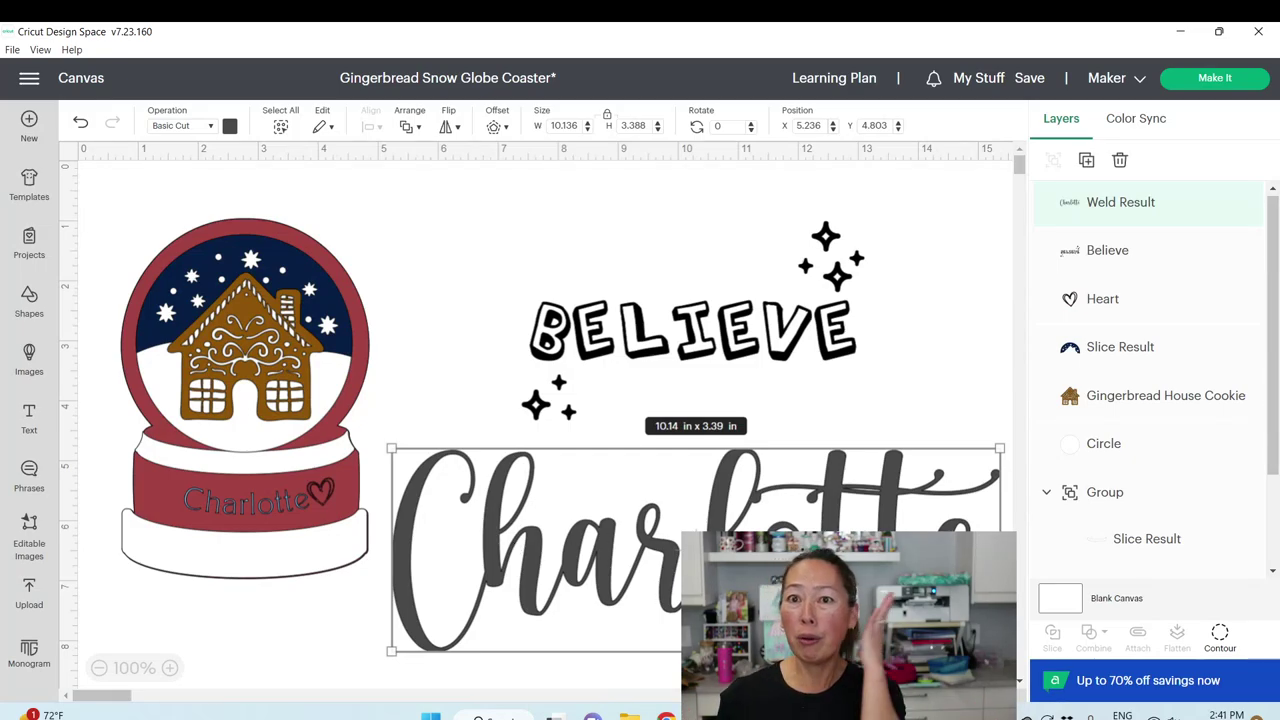
pyautogui.moveTo(1000, 449); pyautogui.dragTo(585, 587)
pyautogui.click(480, 520)
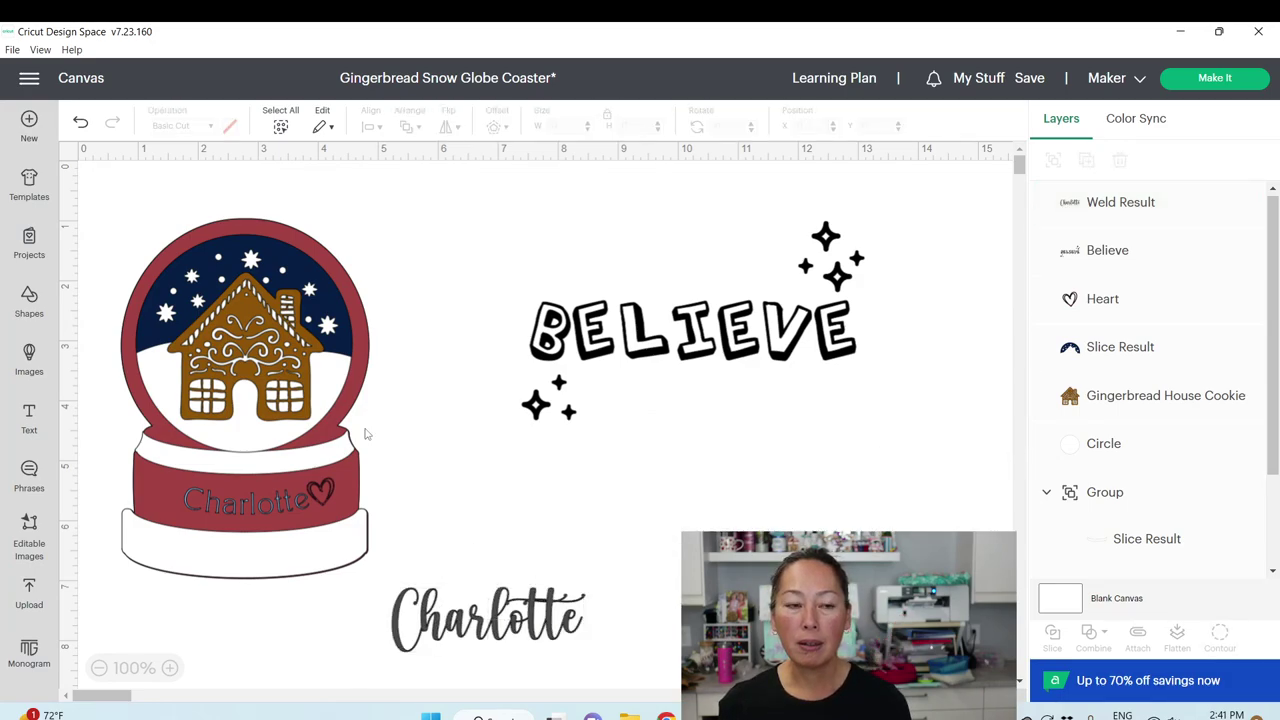
# Undo the shrinking, the move and the weld of the script name
pyautogui.click(81, 124)
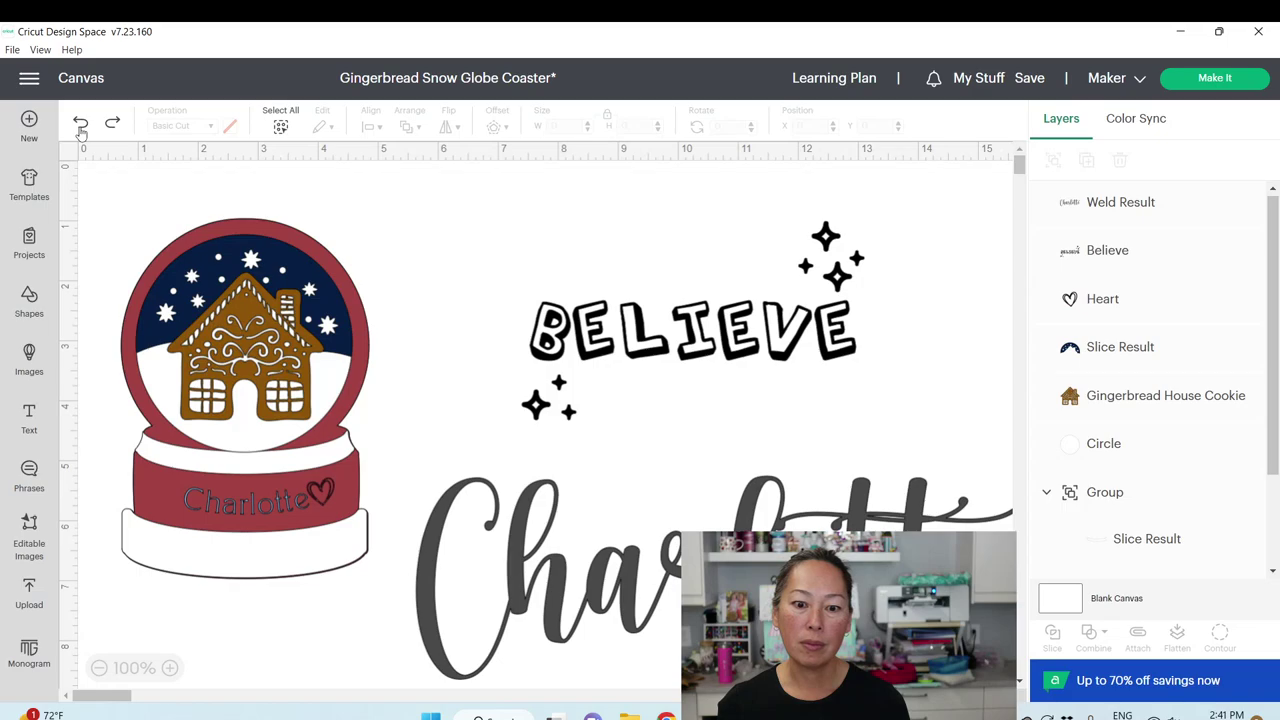
pyautogui.click(81, 124)
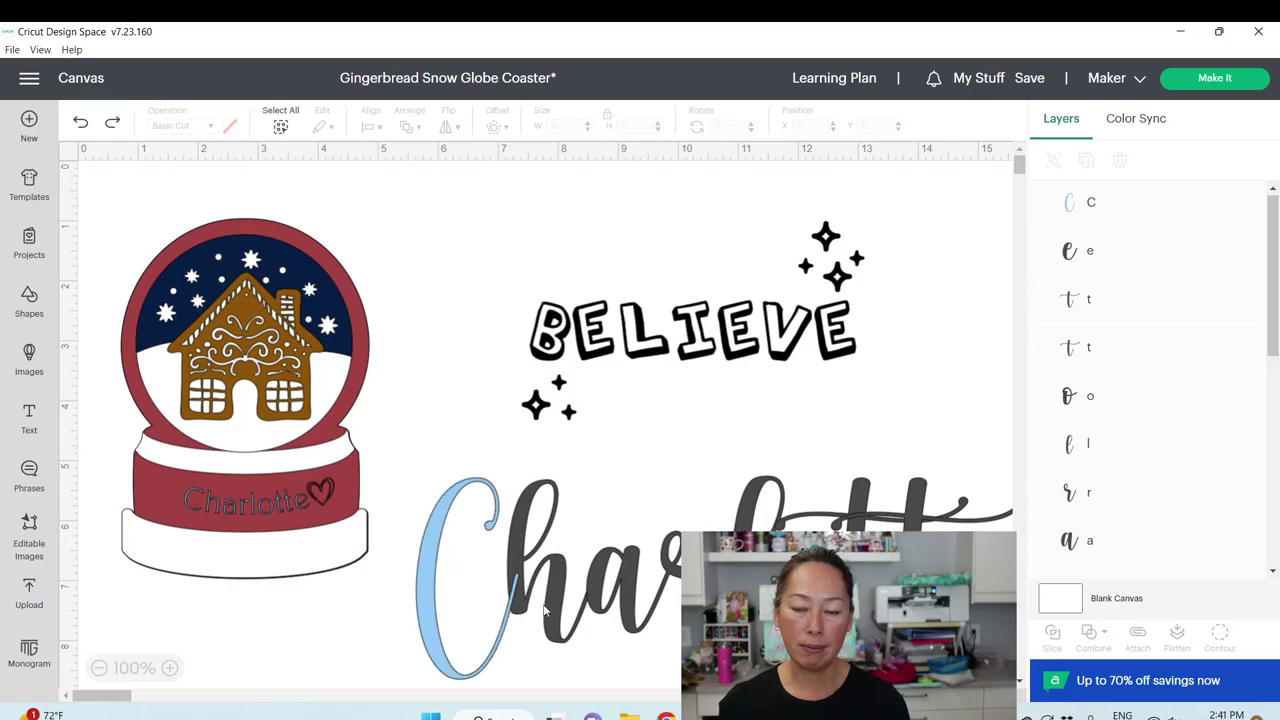
# Delete all the letters of the large script name from the canvas
pyautogui.moveTo(371, 615); pyautogui.dragTo(1038, 600)
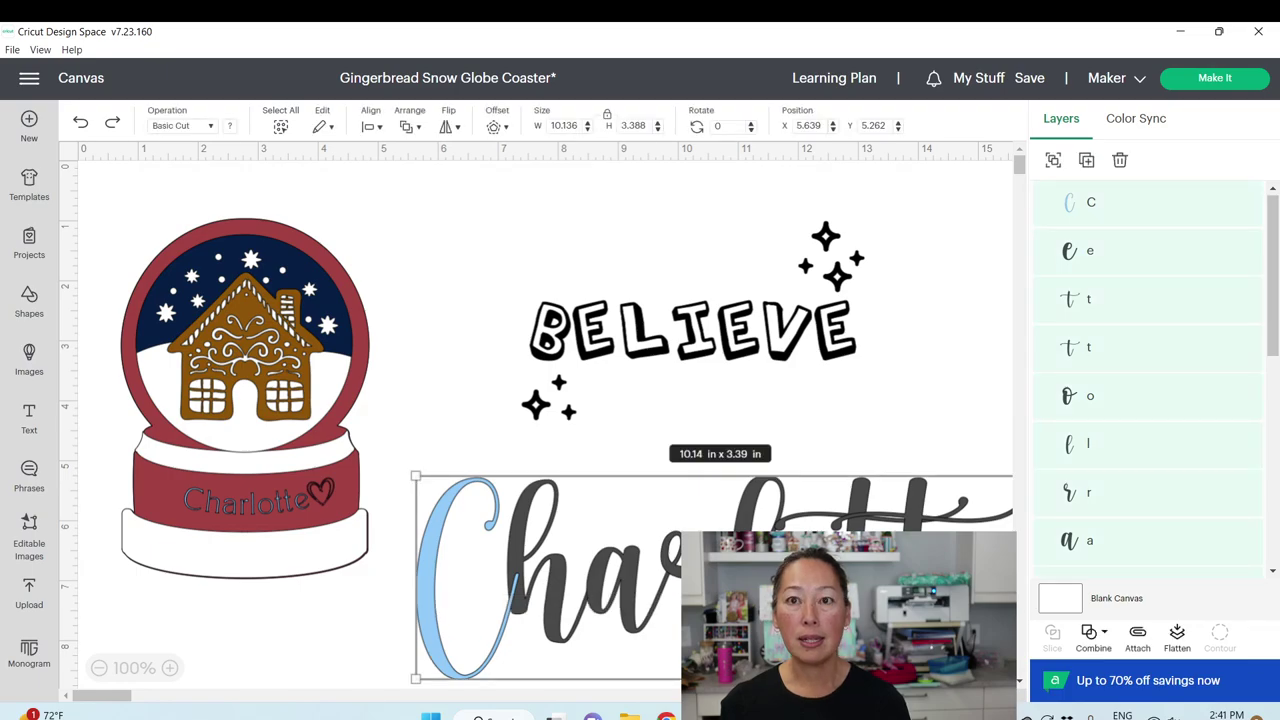
pyautogui.click(1095, 638)
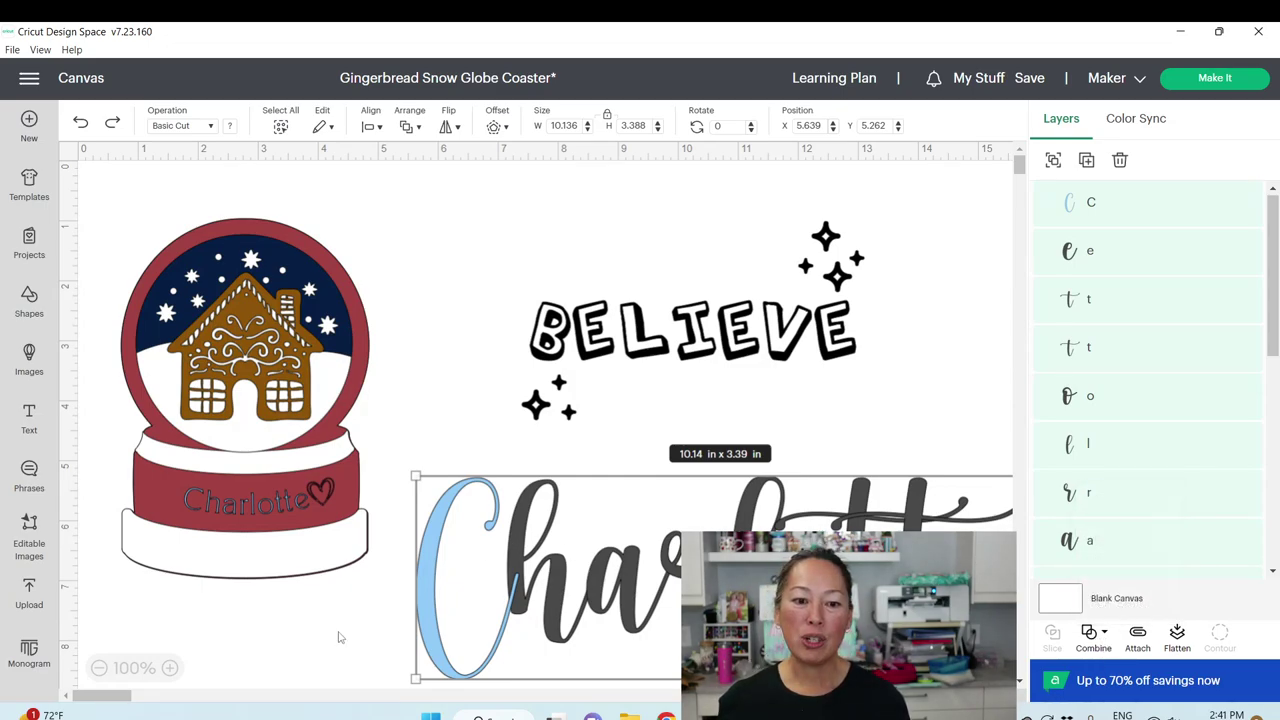
pyautogui.moveTo(337, 640); pyautogui.dragTo(700, 612)
pyautogui.press('Delete')
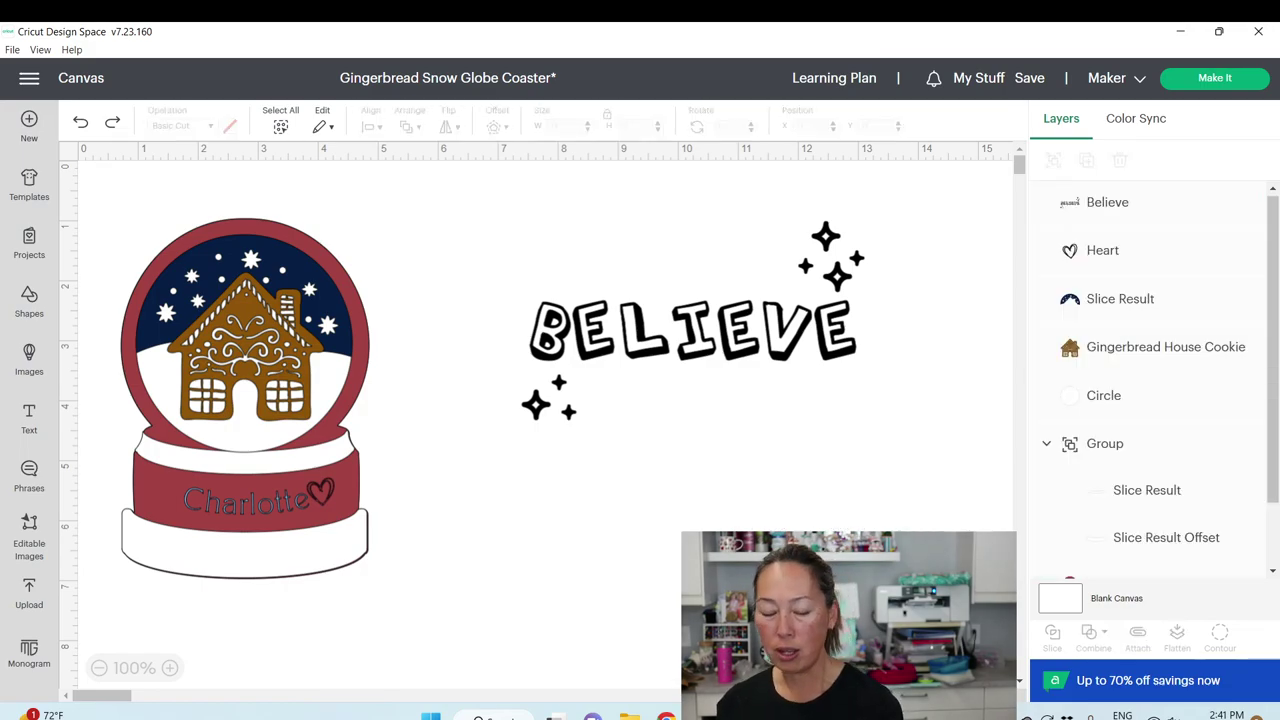
# Add a basic heart shape and place it below the word BELIEVE, at about X 7.8, Y 4.8
pyautogui.click(29, 358)
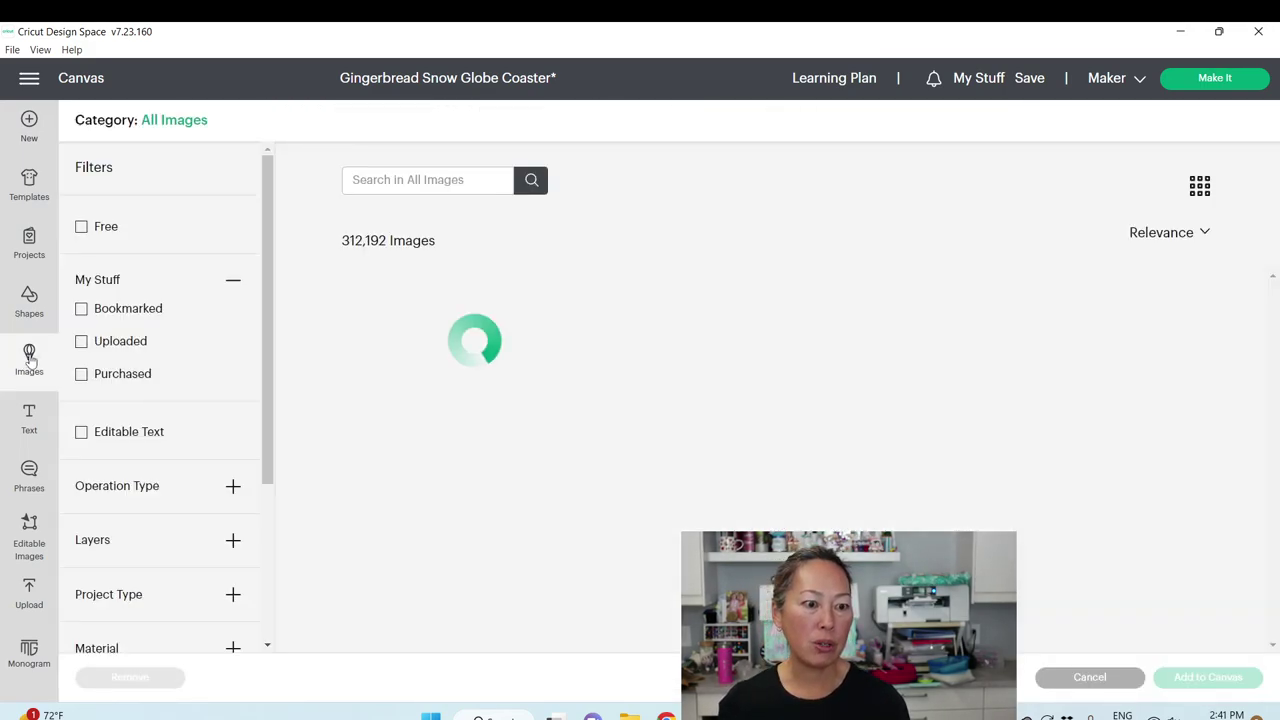
pyautogui.click(29, 300)
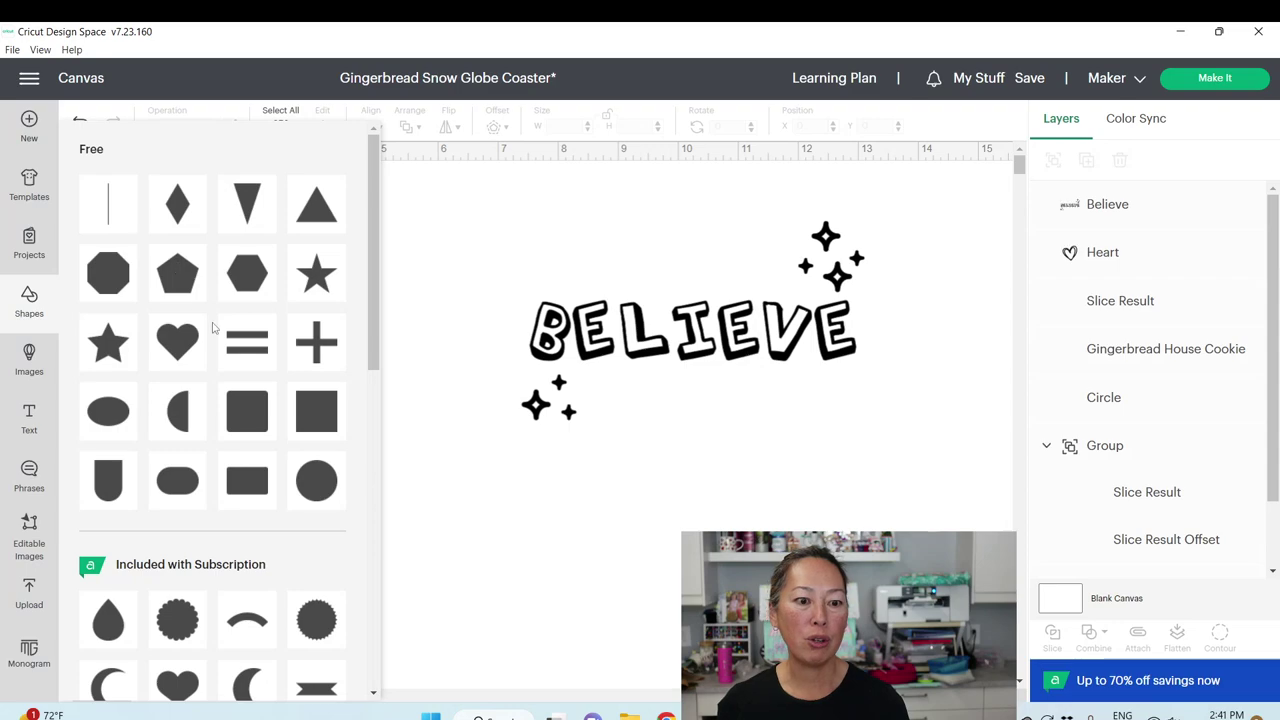
pyautogui.click(166, 344)
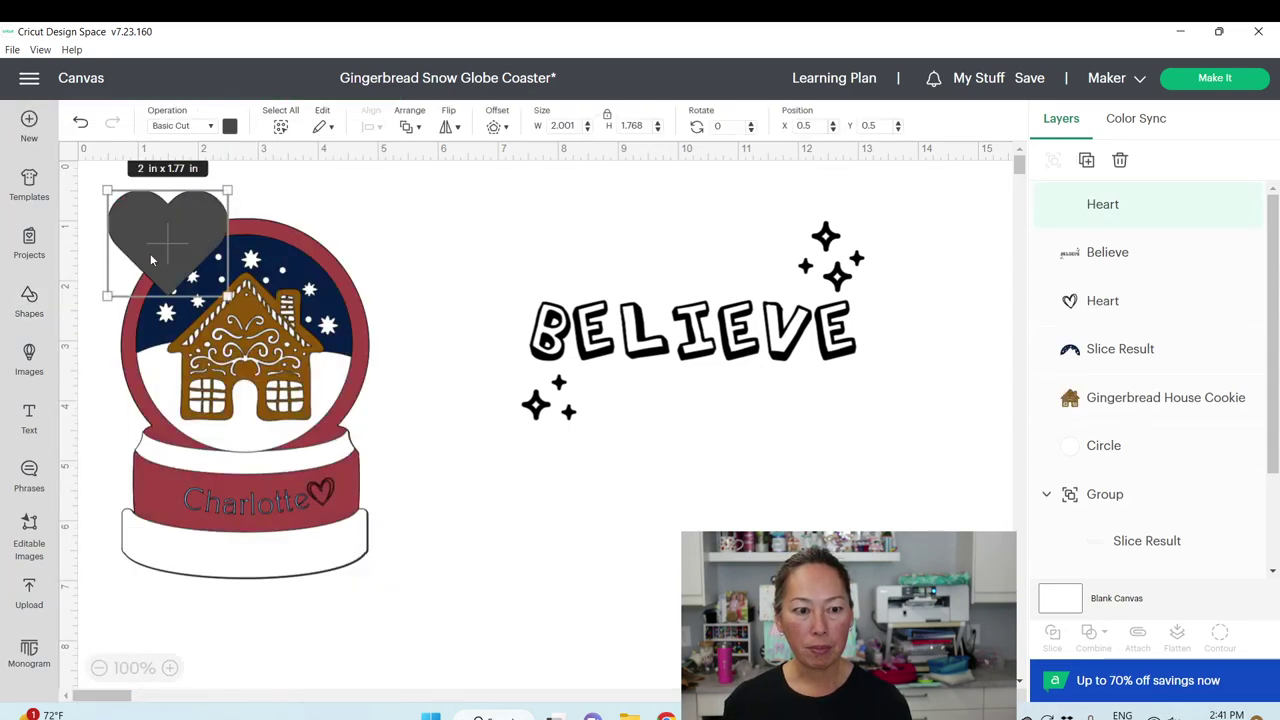
pyautogui.moveTo(152, 258); pyautogui.dragTo(586, 515)
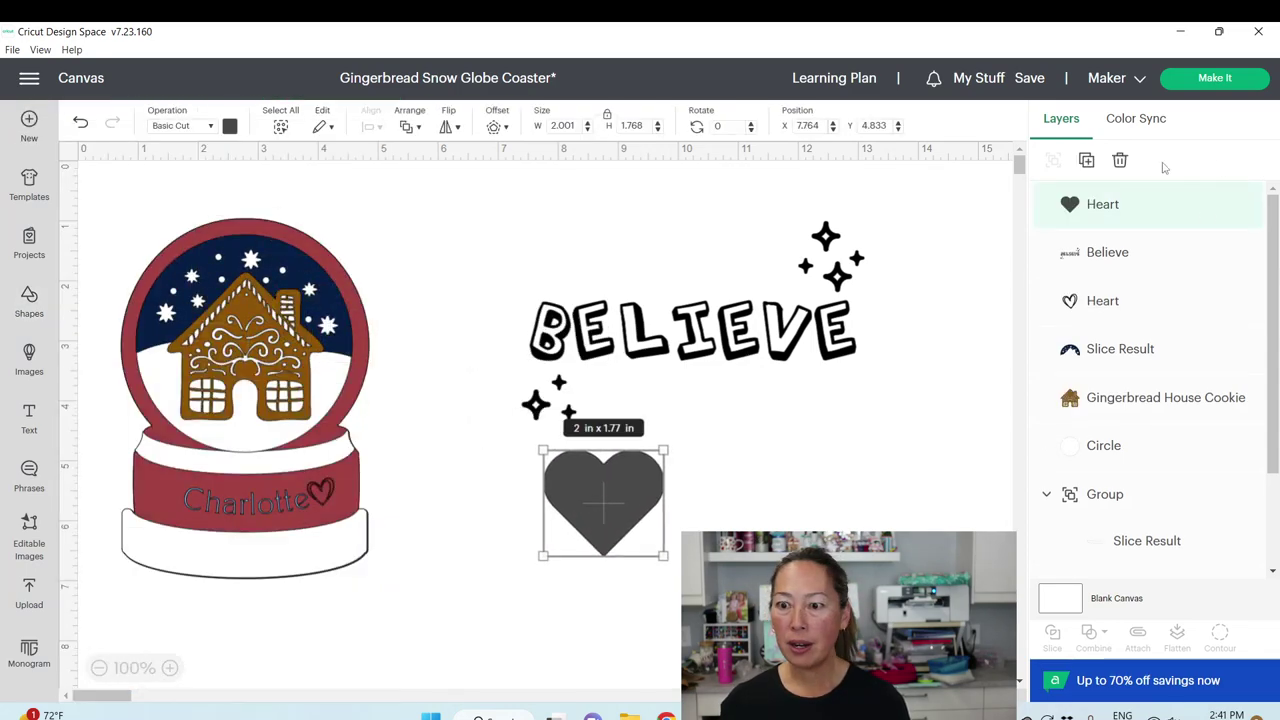
# Duplicate the dark grey heart, colour the copy light blue, and position it overlapping the original's right side
pyautogui.click(1086, 160)
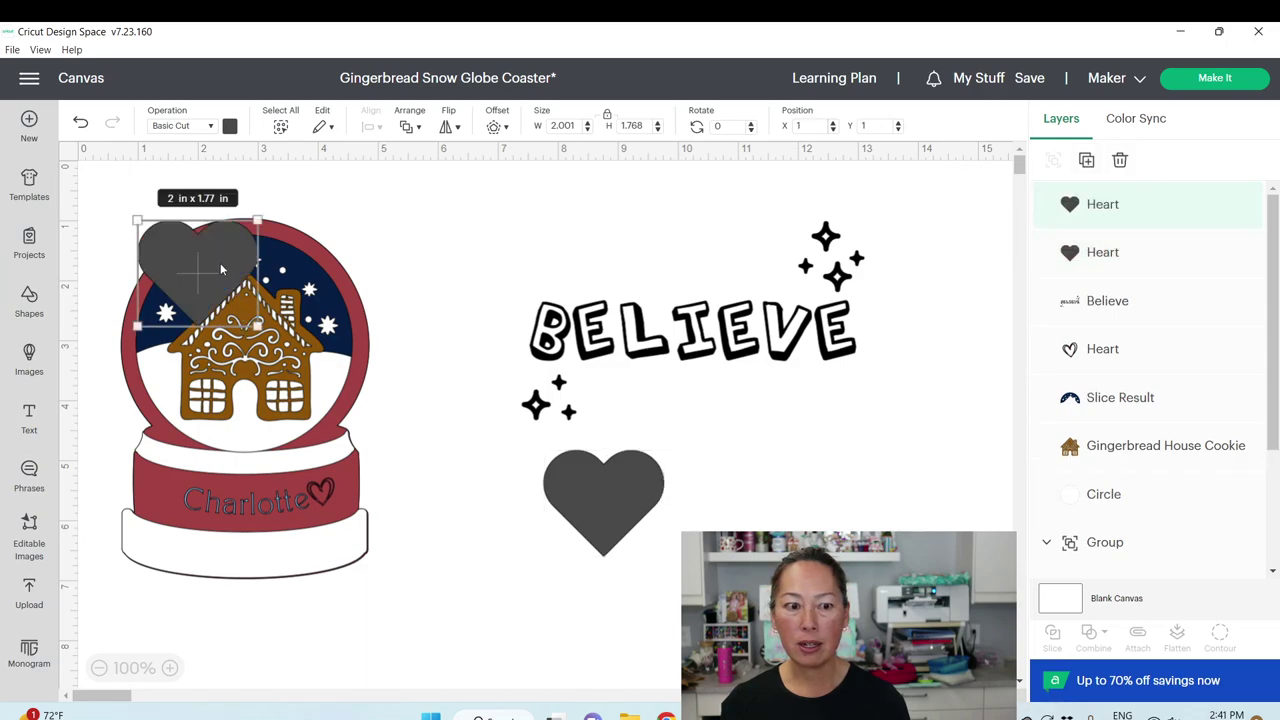
pyautogui.moveTo(204, 247); pyautogui.dragTo(709, 507)
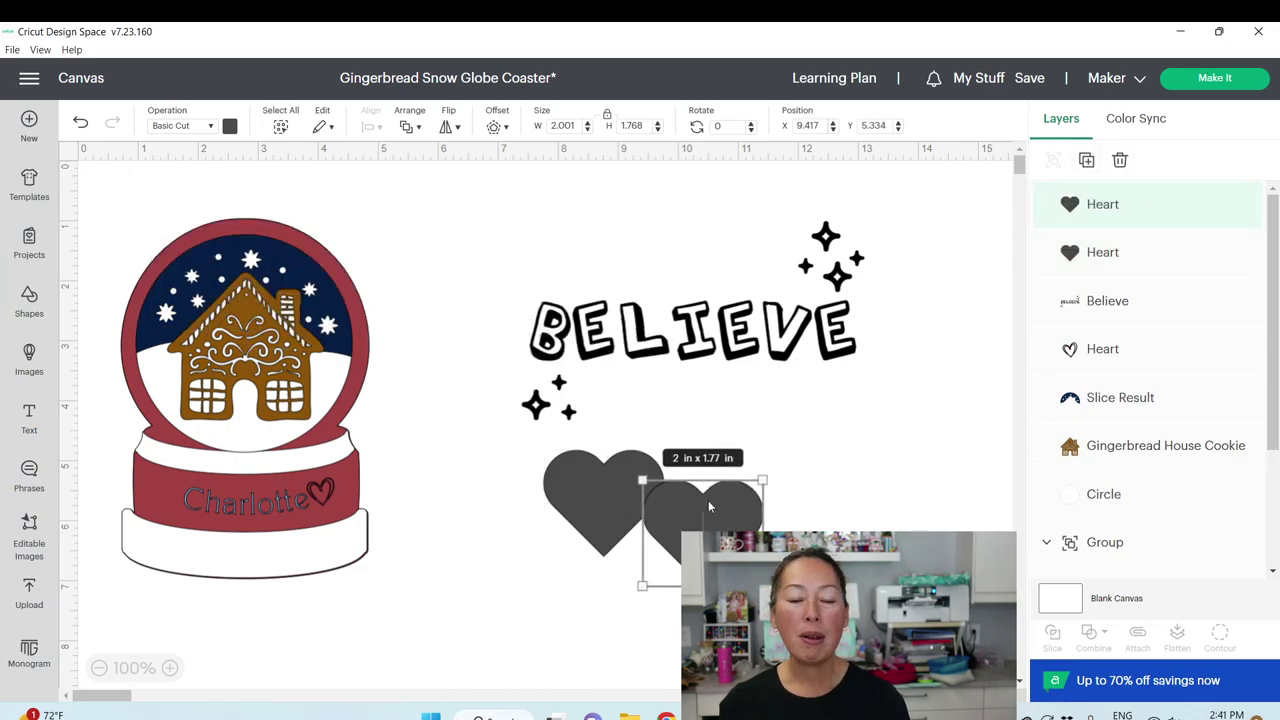
pyautogui.click(229, 125)
pyautogui.click(256, 199)
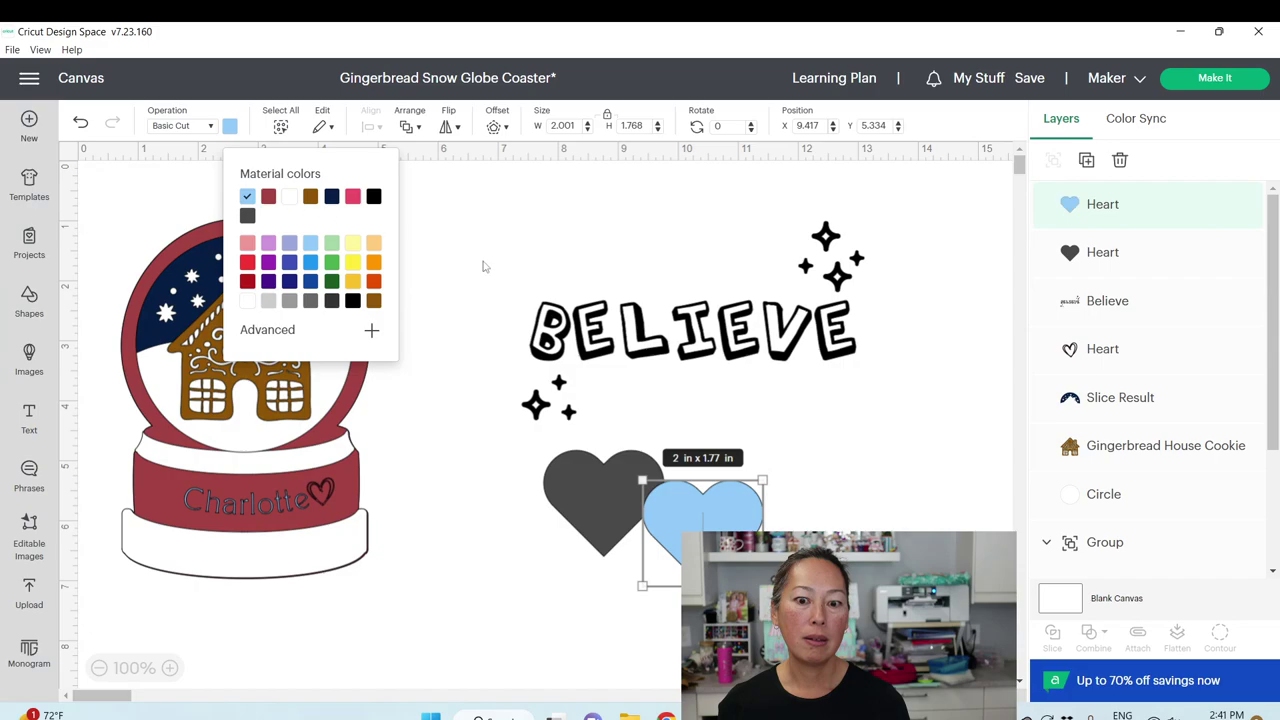
pyautogui.moveTo(702, 527); pyautogui.dragTo(683, 518)
pyautogui.press('Escape')
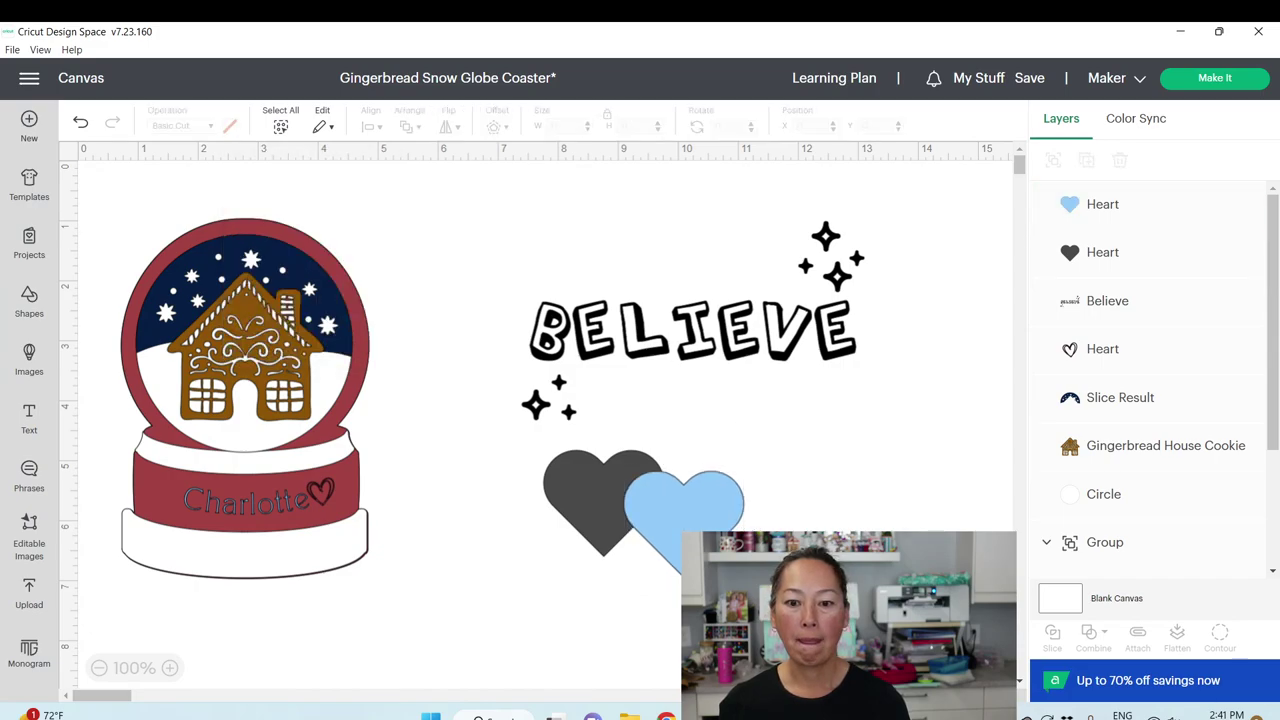
# Weld the two overlapping hearts into one shape, and undo the weld
pyautogui.moveTo(834, 600); pyautogui.dragTo(544, 446)
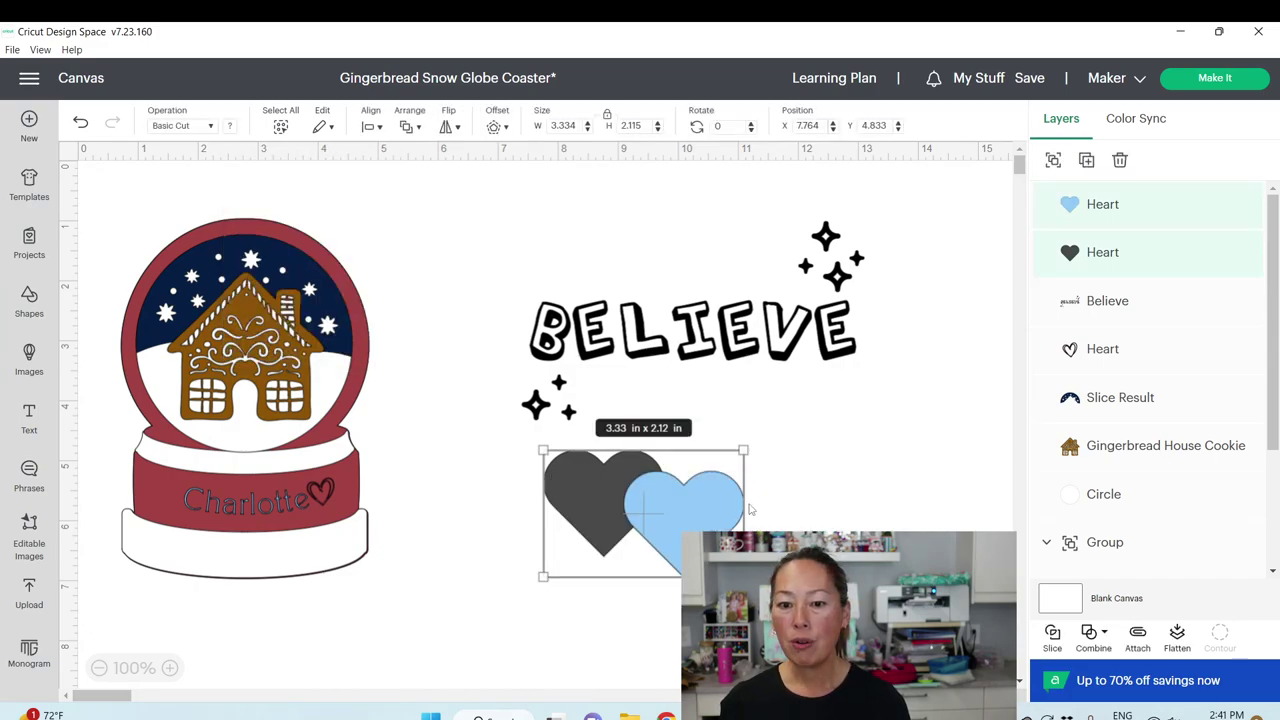
pyautogui.click(1103, 633)
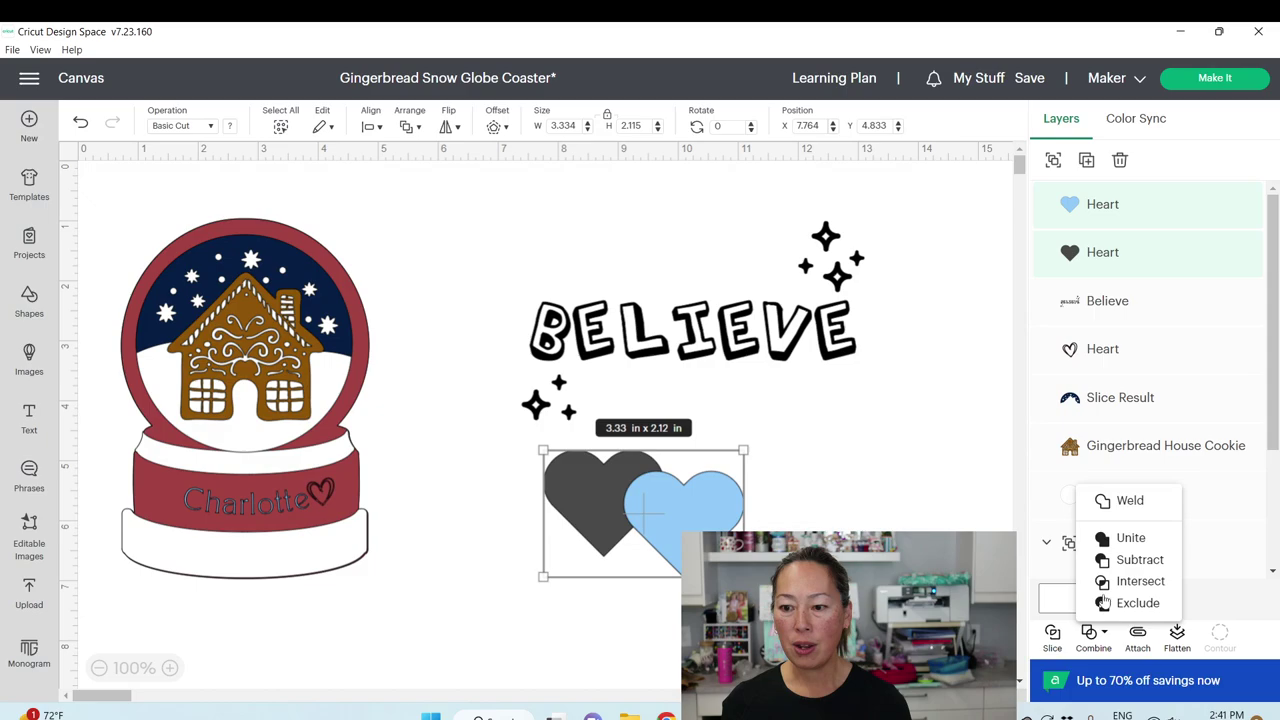
pyautogui.click(1120, 502)
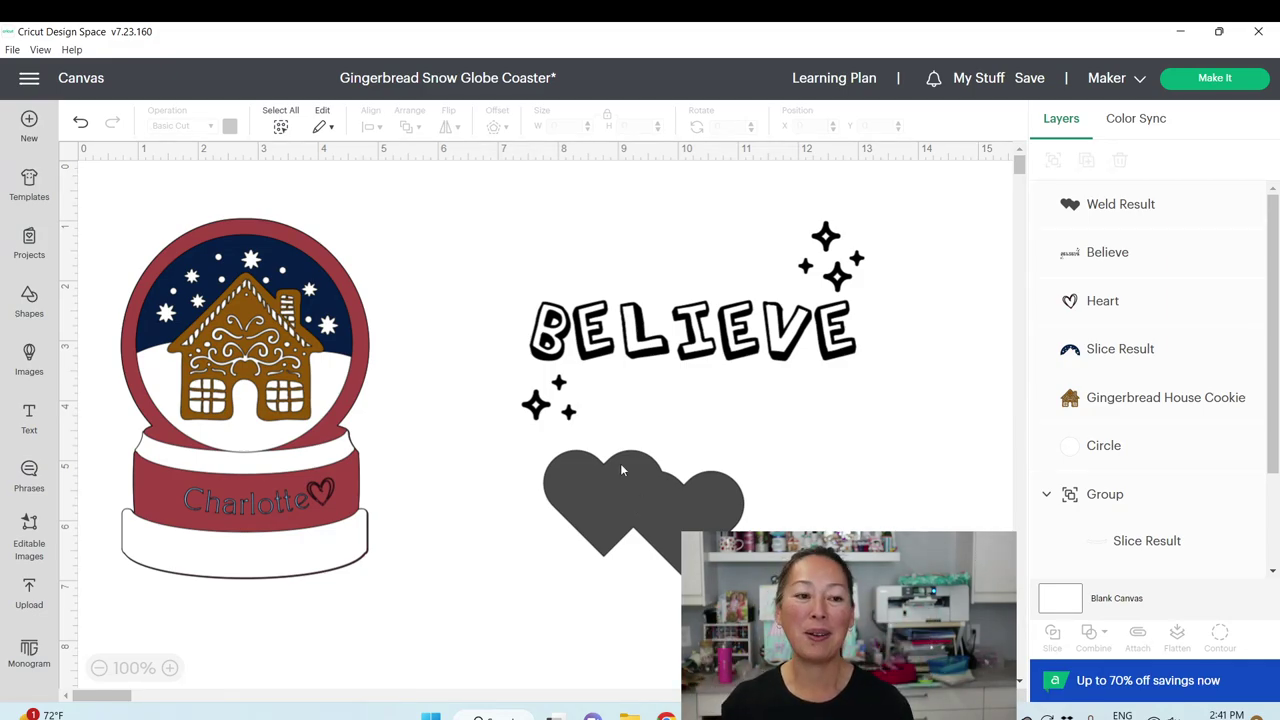
pyautogui.click(80, 121)
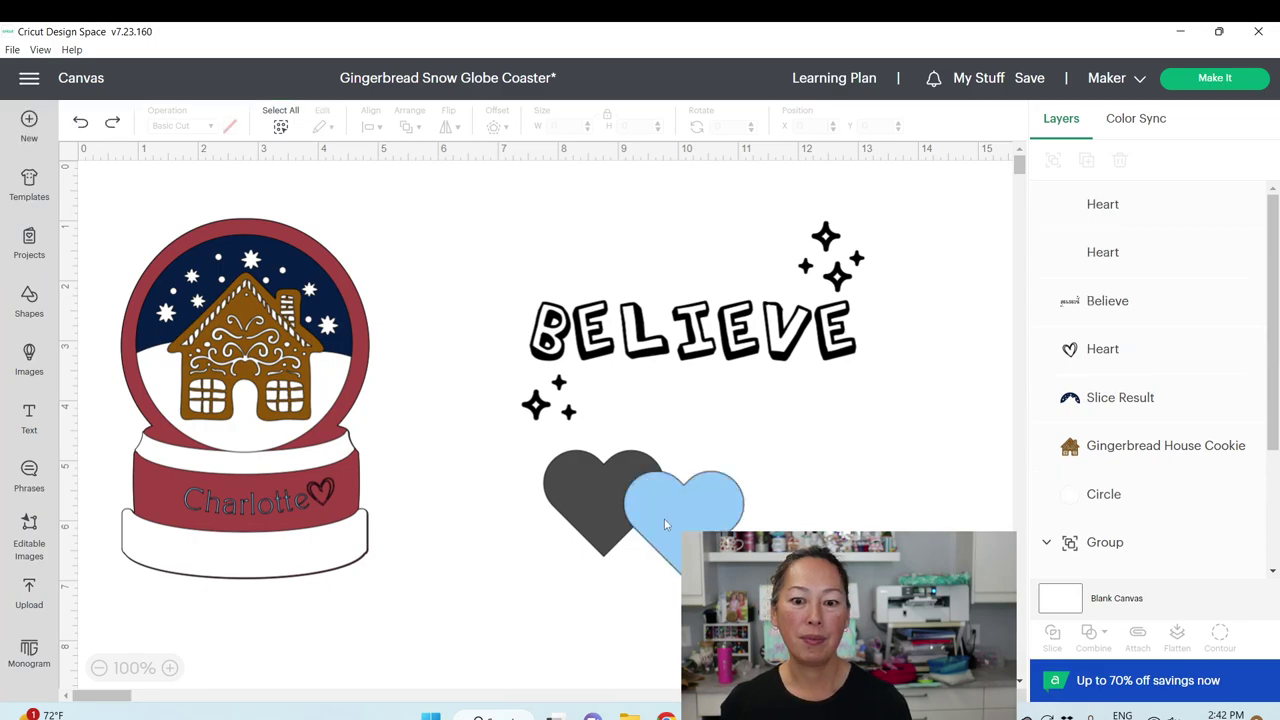
# Combine the two overlapping hearts with Unite, check that they select as one object, and undo it
pyautogui.moveTo(834, 610); pyautogui.dragTo(556, 484)
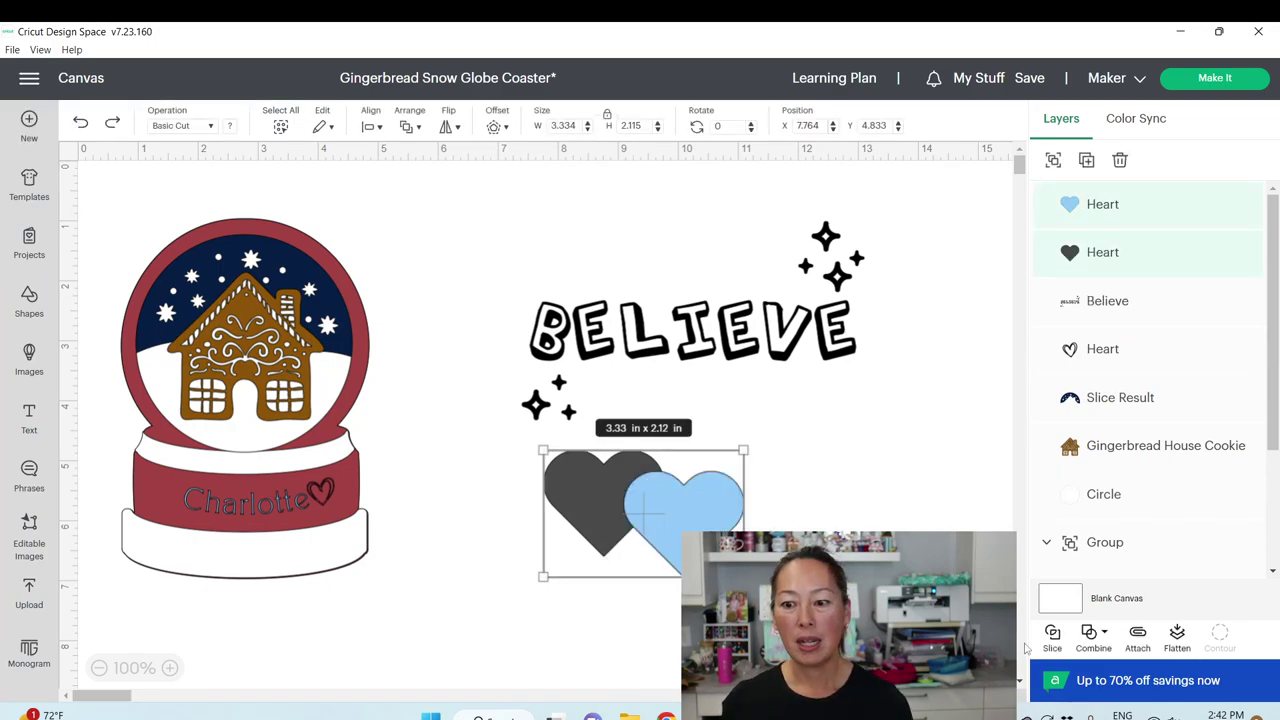
pyautogui.click(1102, 634)
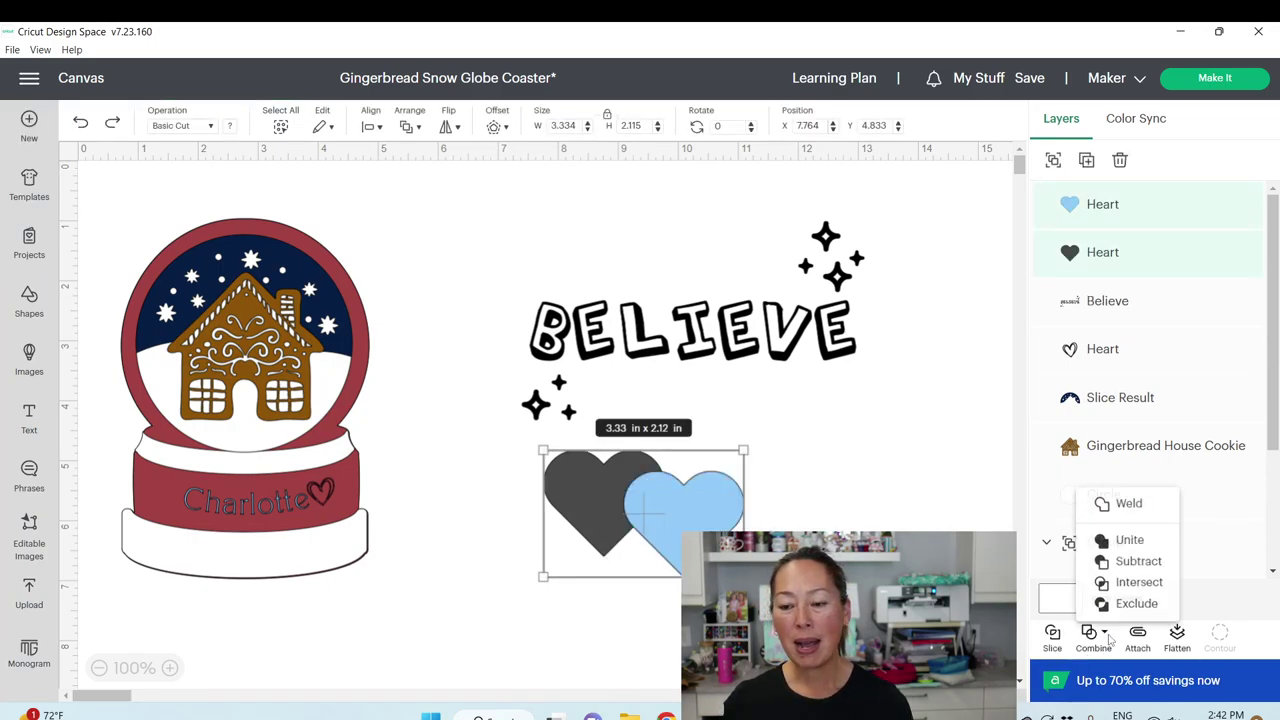
pyautogui.click(1128, 540)
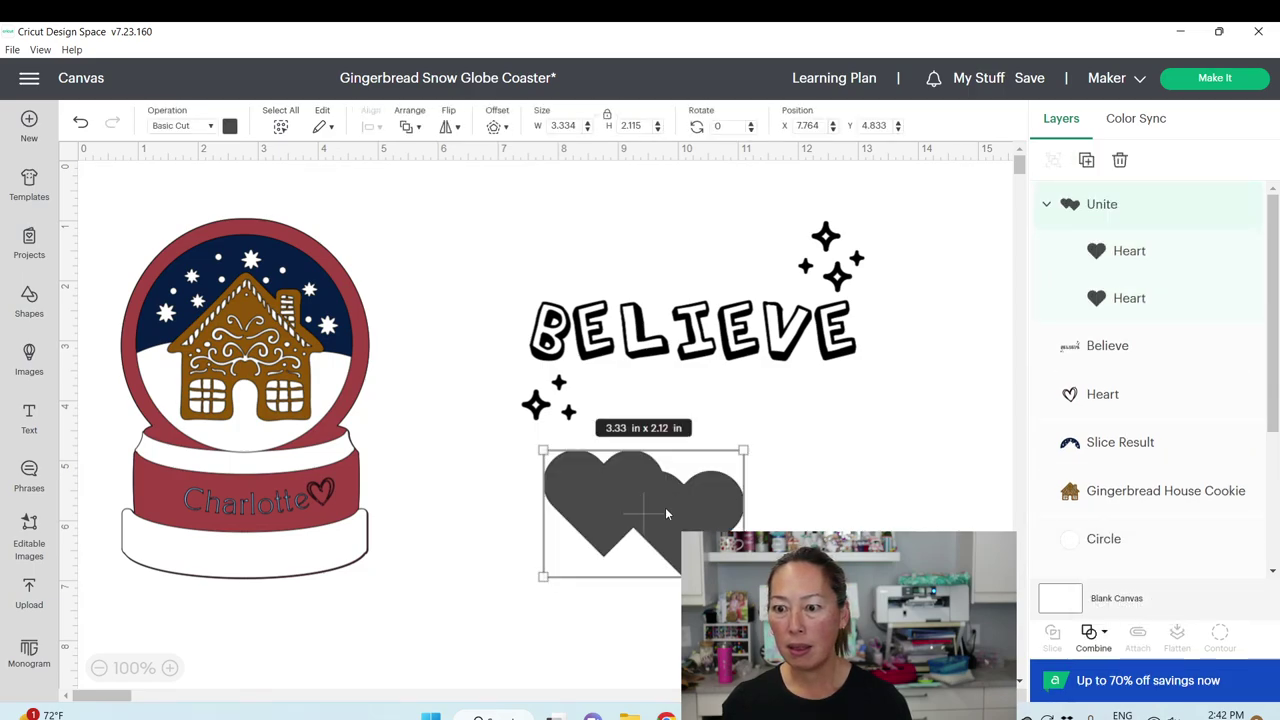
pyautogui.click(828, 522)
pyautogui.click(719, 510)
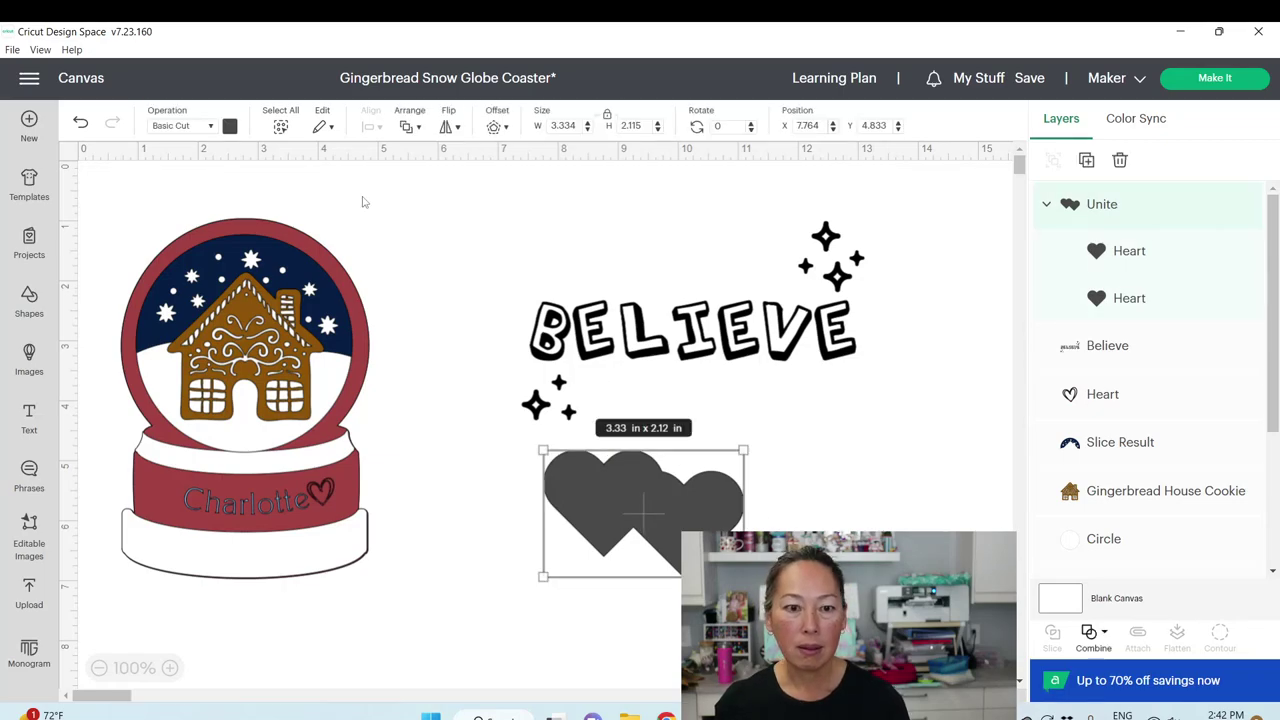
pyautogui.click(80, 121)
# Subtract the light blue heart from the dark grey heart, and undo the subtraction
pyautogui.moveTo(820, 608); pyautogui.dragTo(538, 444)
pyautogui.click(1103, 632)
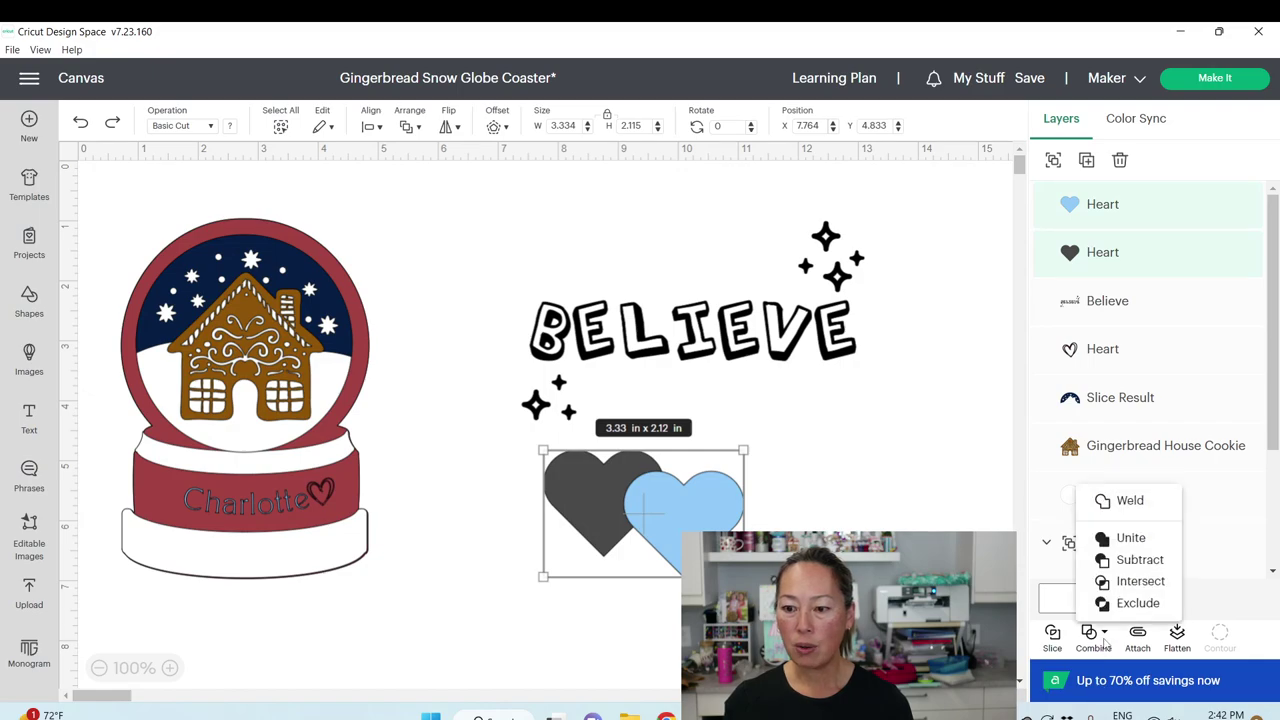
pyautogui.click(1140, 559)
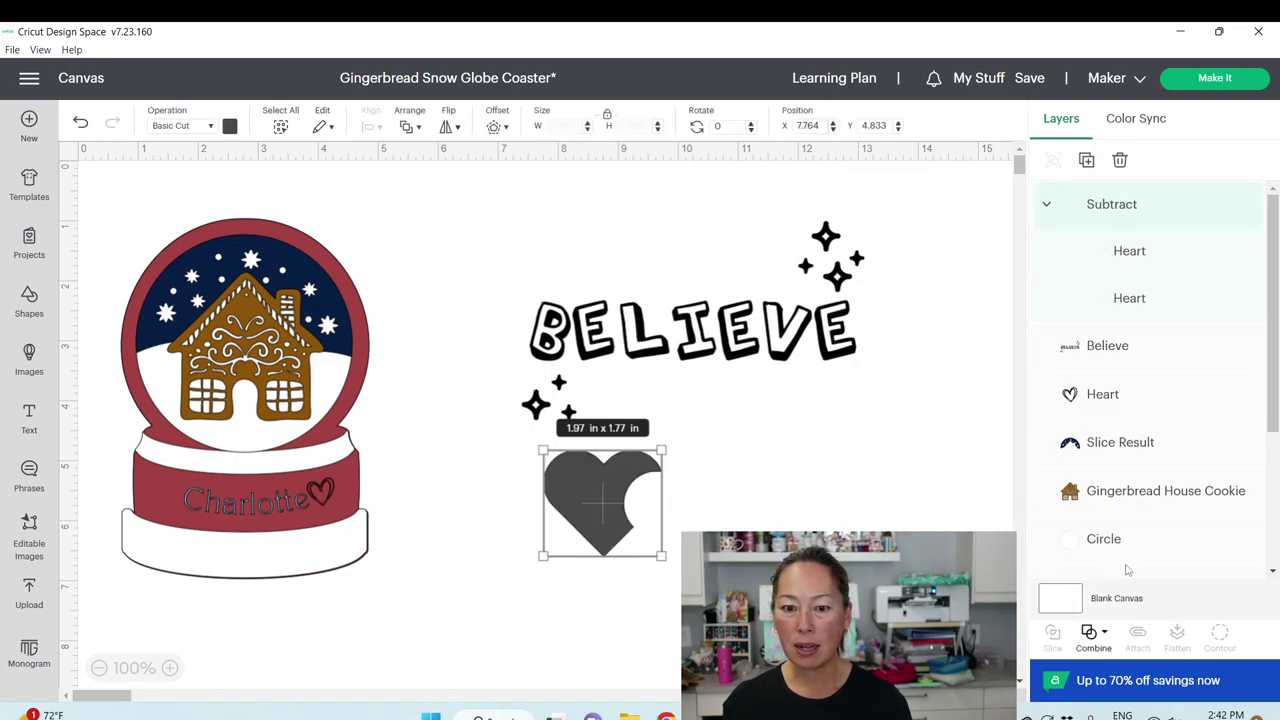
pyautogui.click(848, 525)
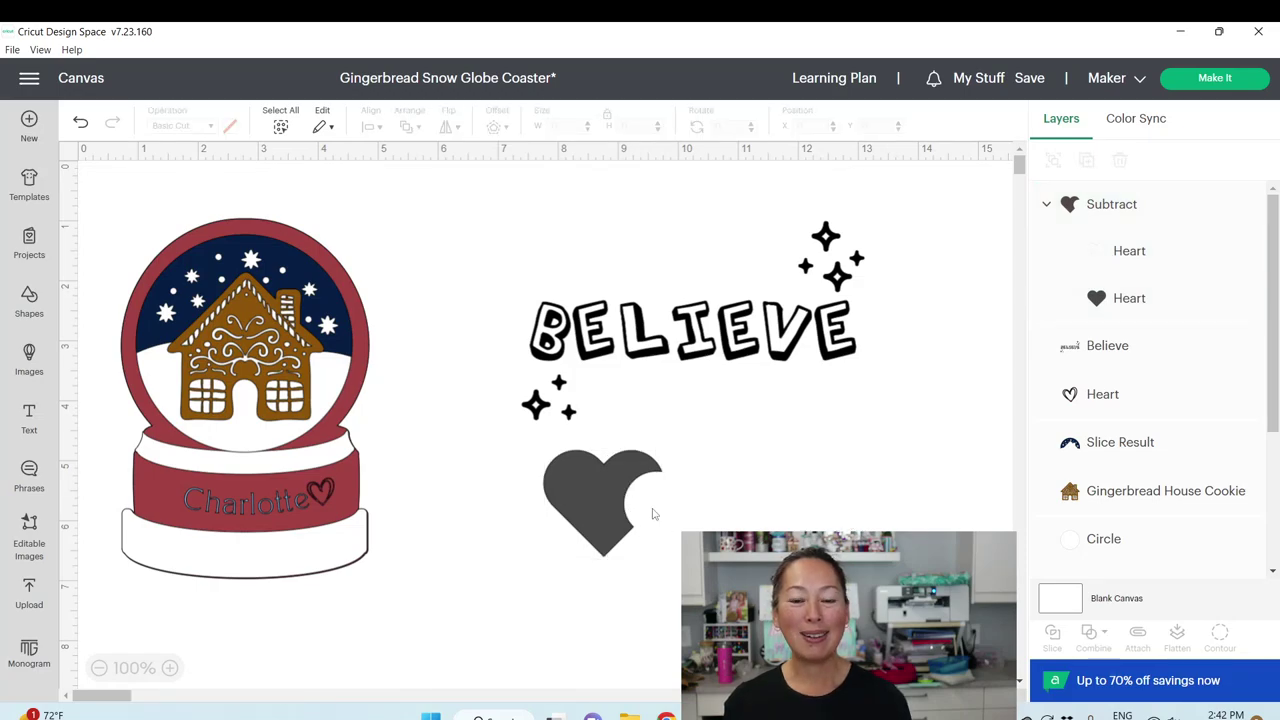
pyautogui.moveTo(798, 616); pyautogui.dragTo(536, 484)
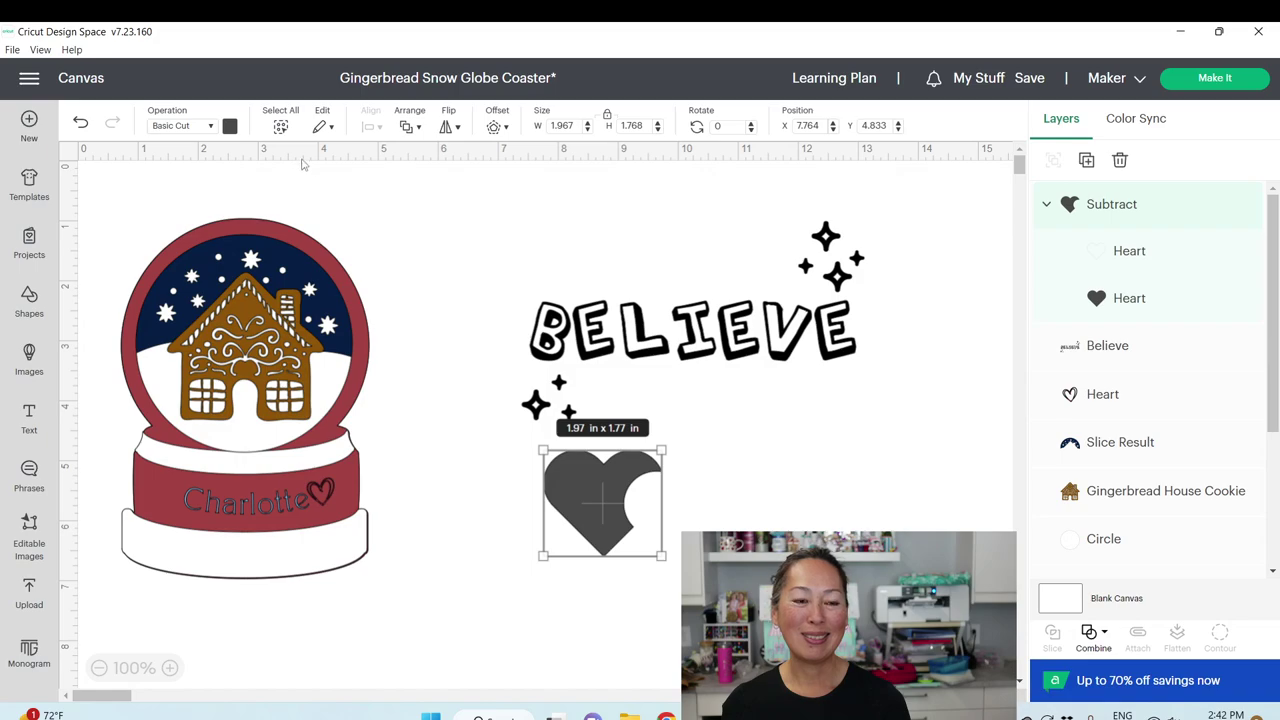
pyautogui.click(81, 122)
# Combine the two hearts with Intersect to keep only their overlap, and undo it
pyautogui.moveTo(800, 600); pyautogui.dragTo(537, 446)
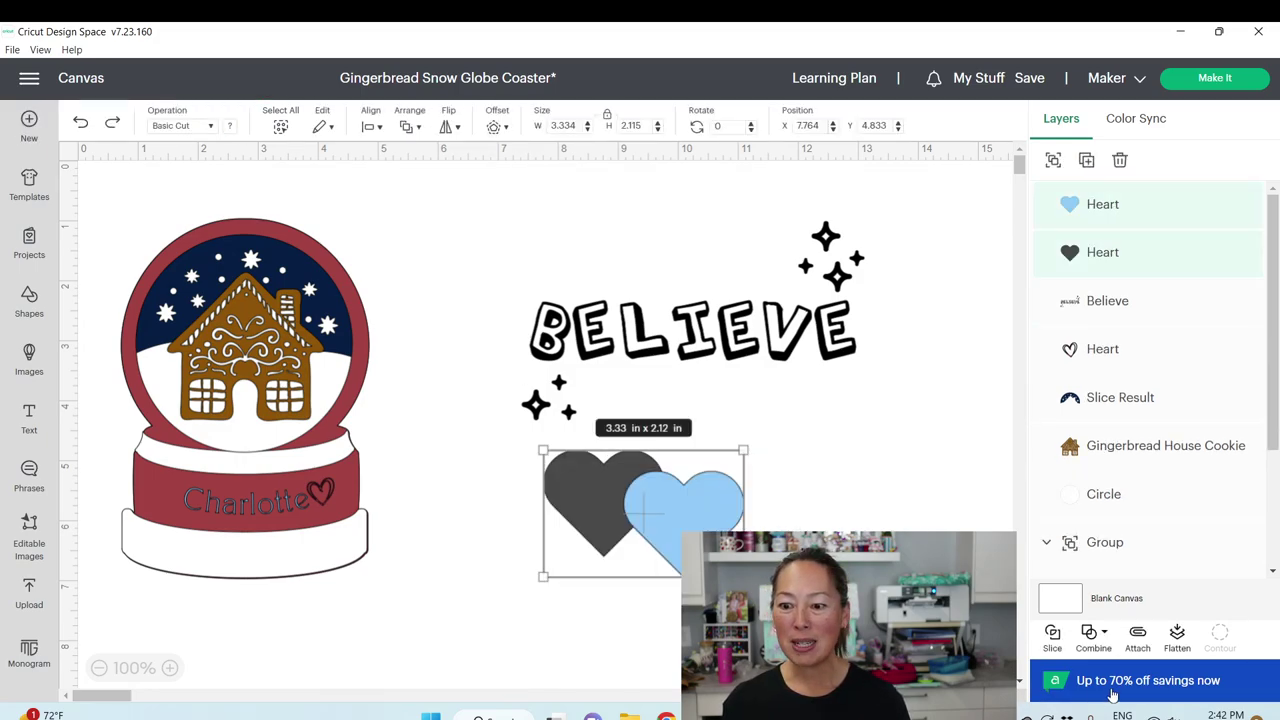
pyautogui.click(1104, 634)
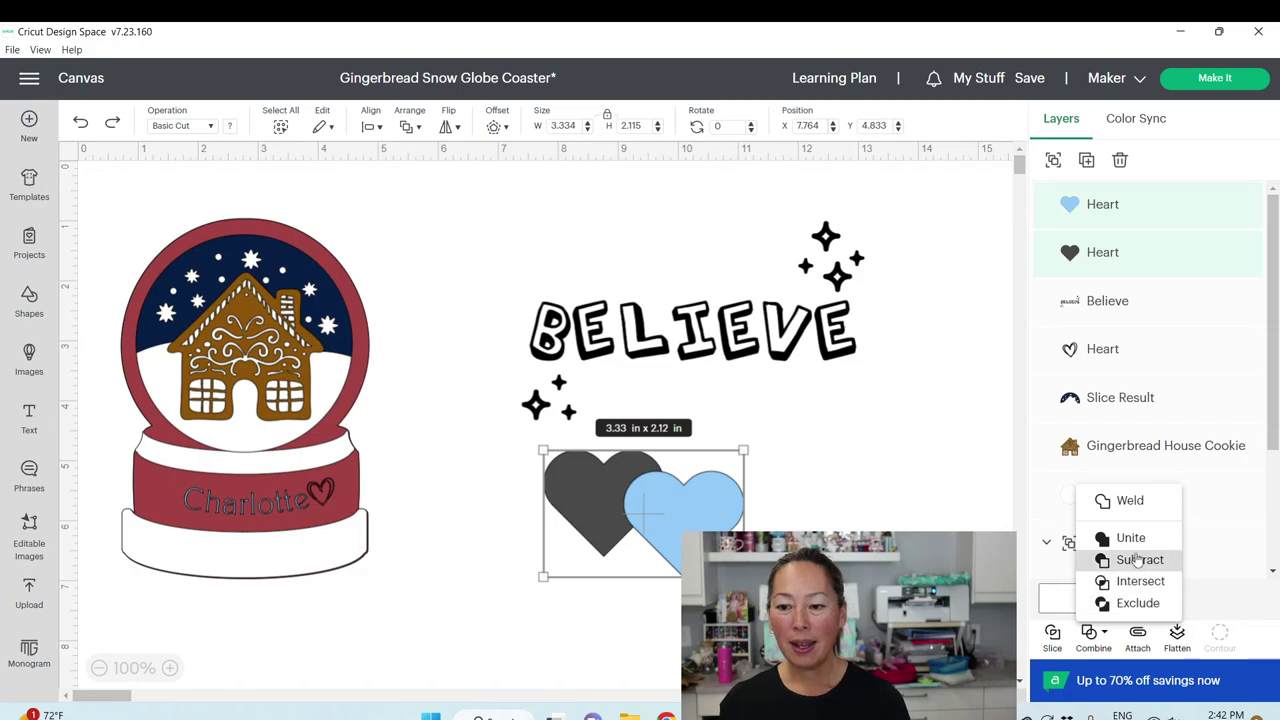
pyautogui.click(1142, 589)
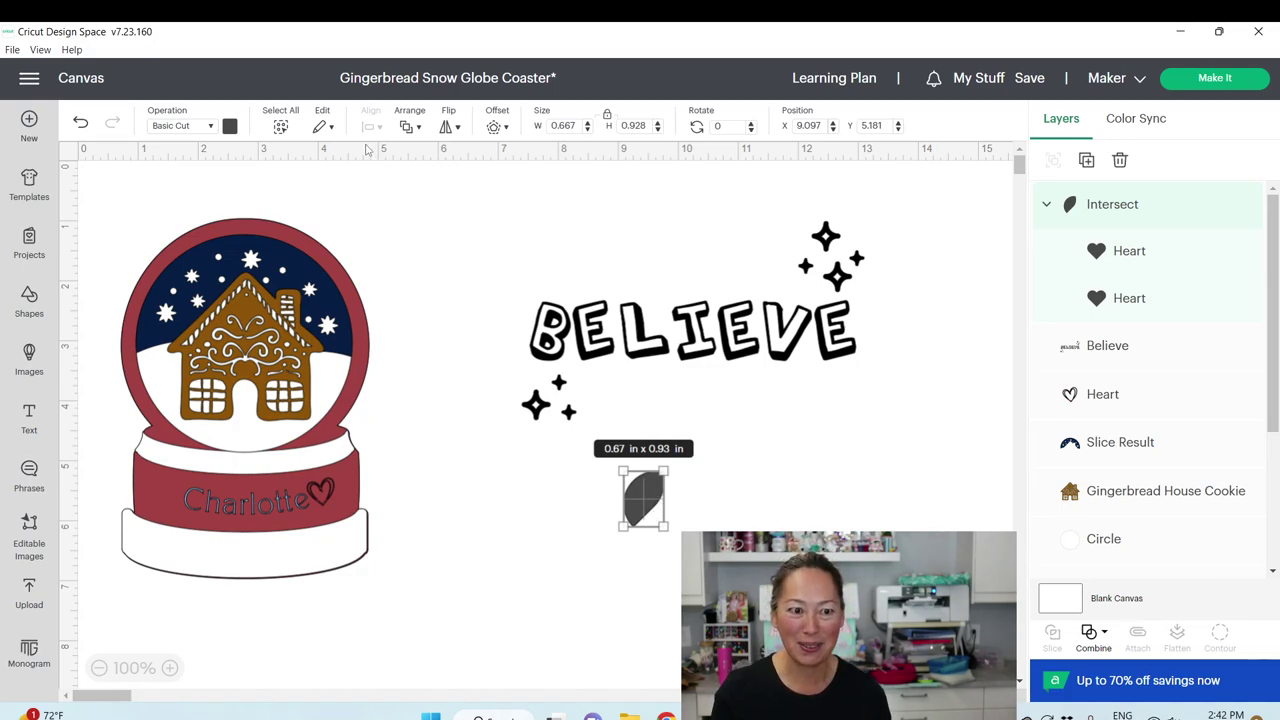
pyautogui.click(80, 122)
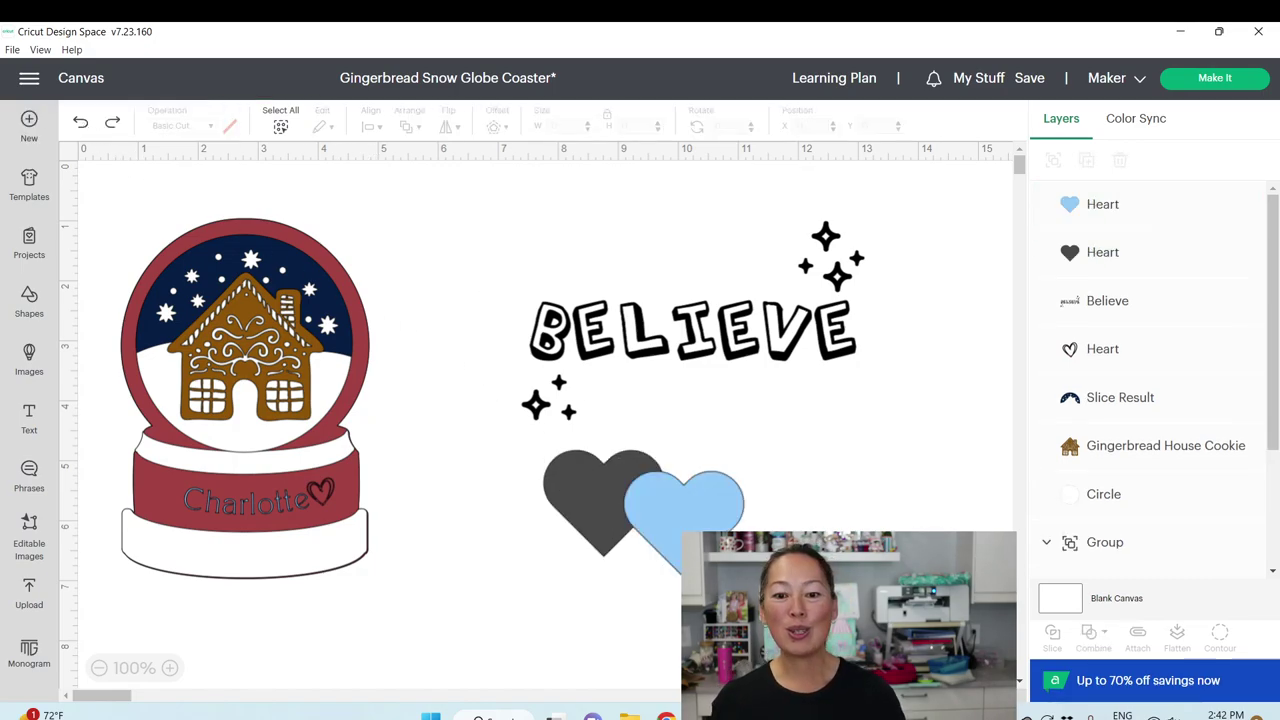
# Combine the two hearts with Exclude to cut out their overlap, and undo it
pyautogui.moveTo(818, 604); pyautogui.dragTo(584, 472)
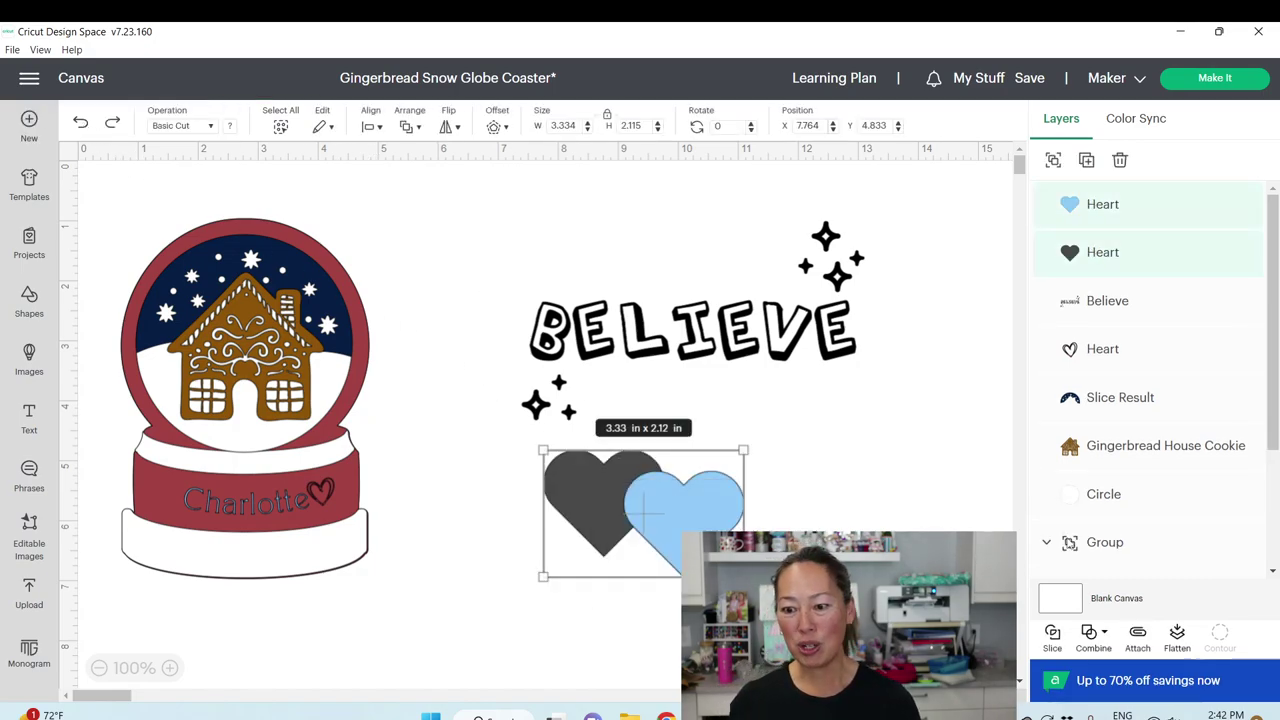
pyautogui.click(1110, 638)
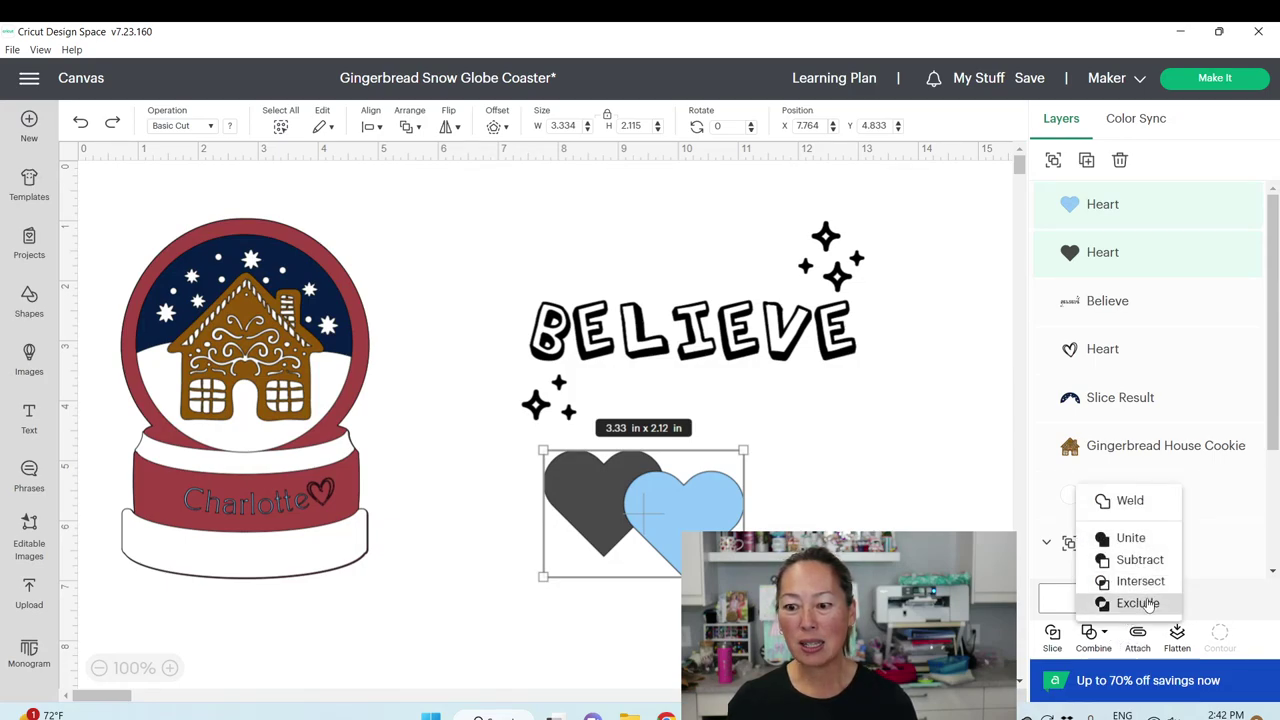
pyautogui.click(1138, 603)
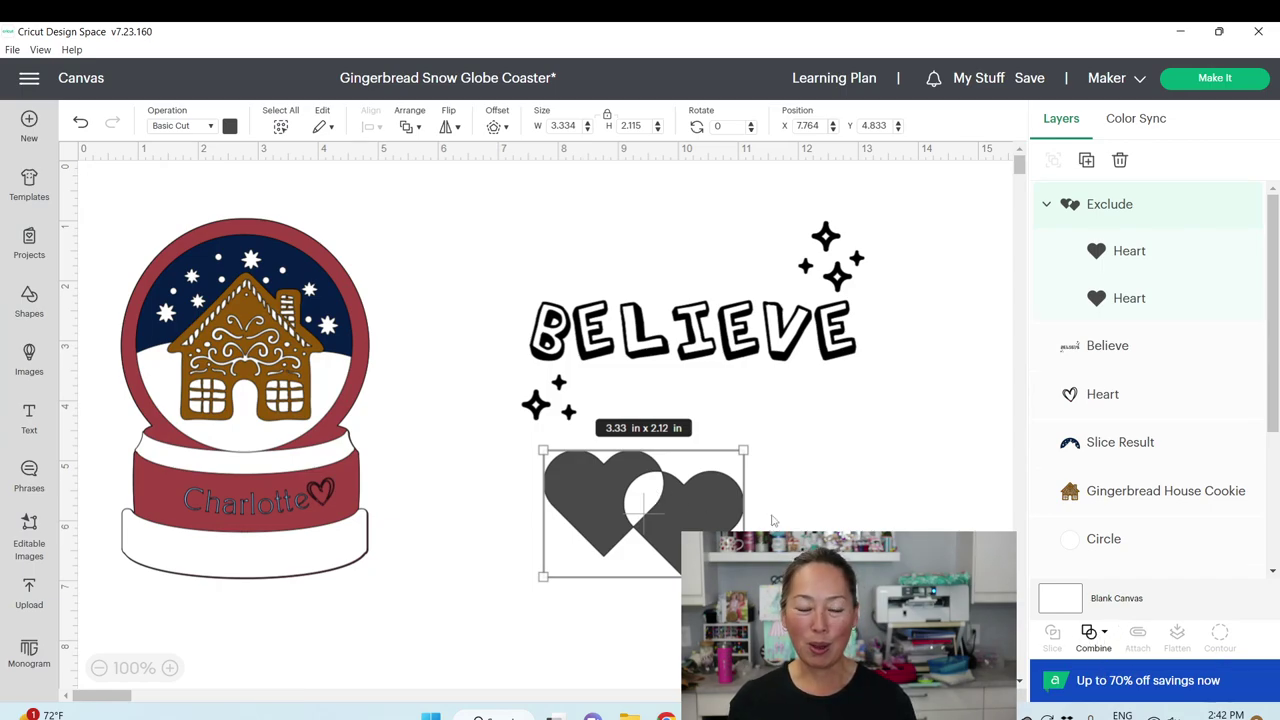
pyautogui.click(80, 121)
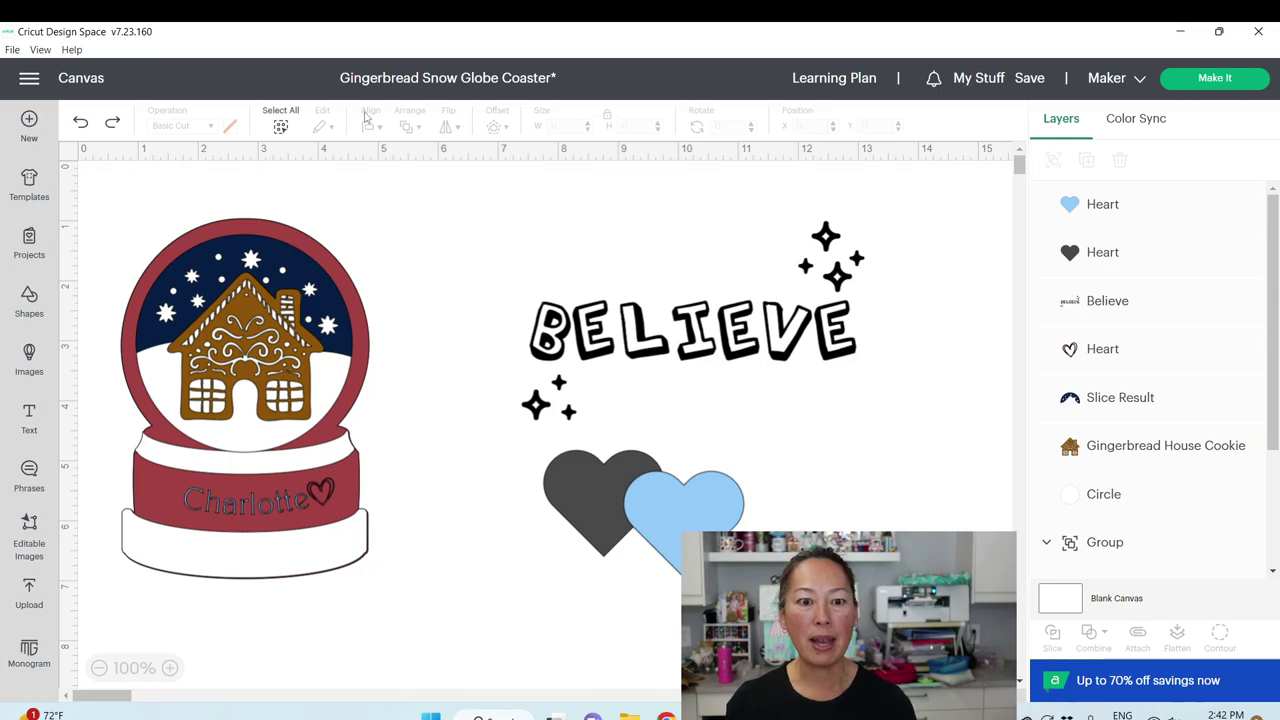
# Align the two hearts with Center so they stack on each other, and undo the alignment
pyautogui.moveTo(532, 438); pyautogui.dragTo(812, 602)
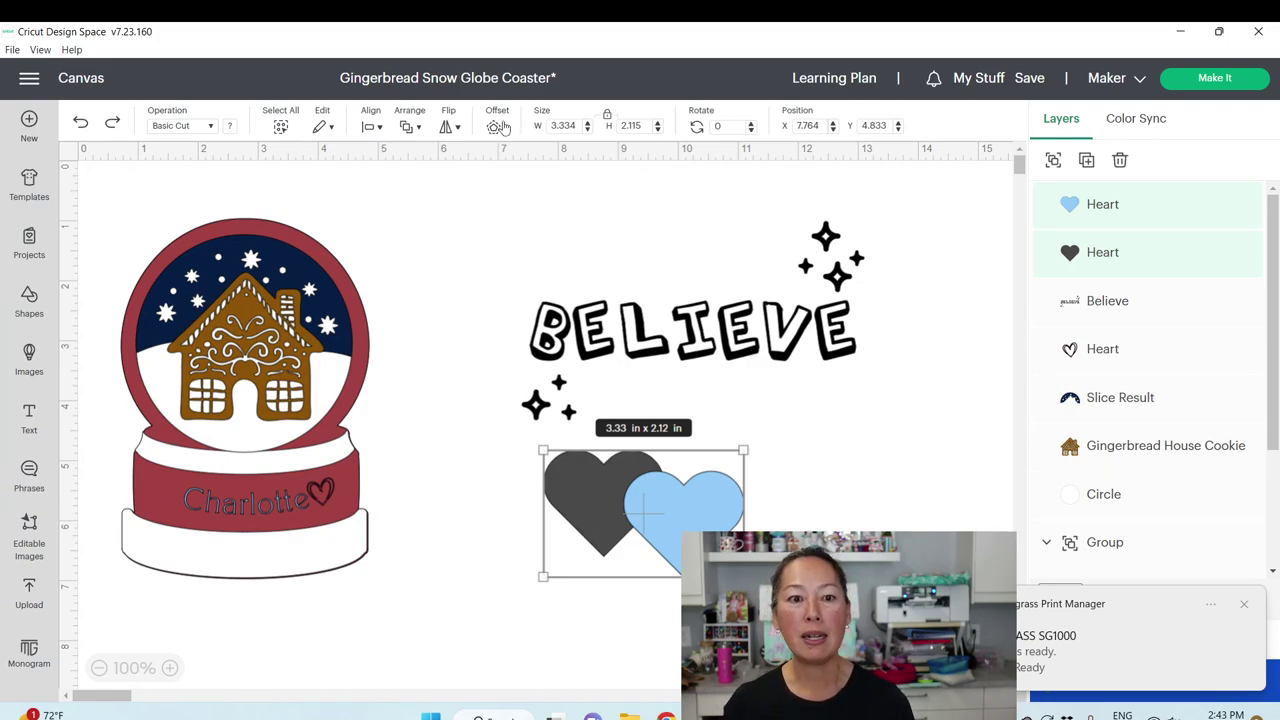
pyautogui.click(377, 128)
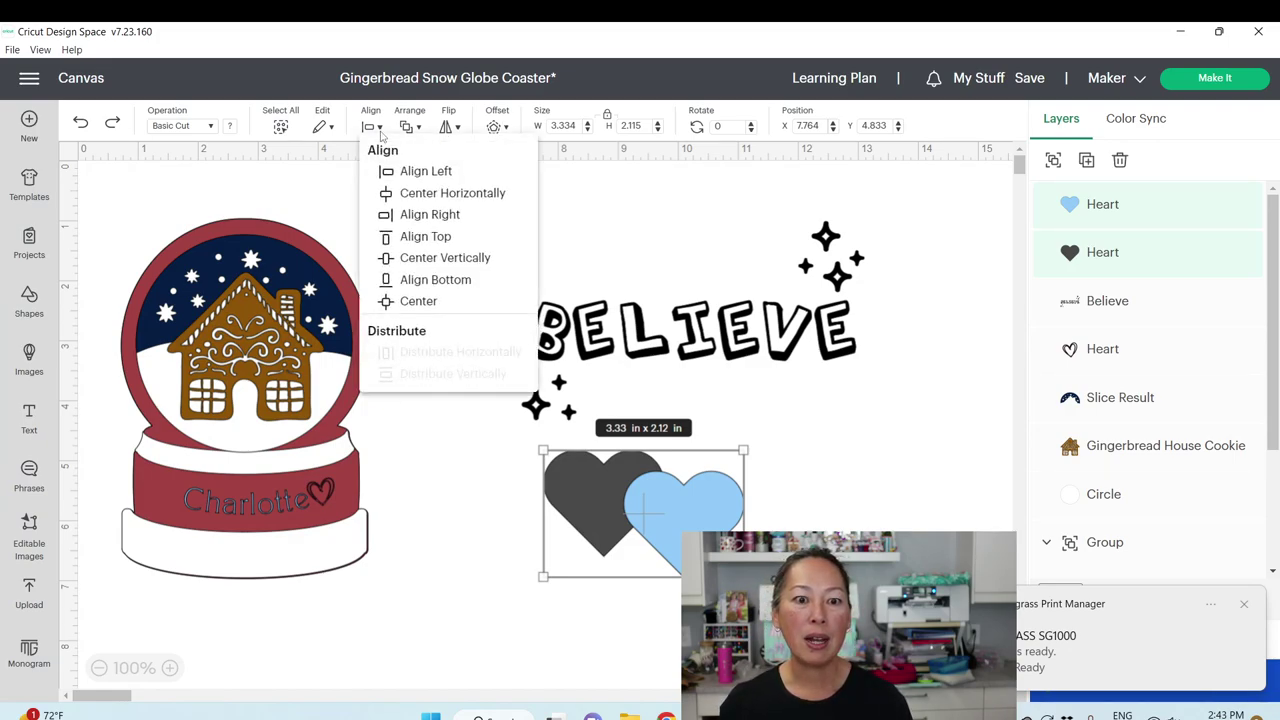
pyautogui.click(423, 305)
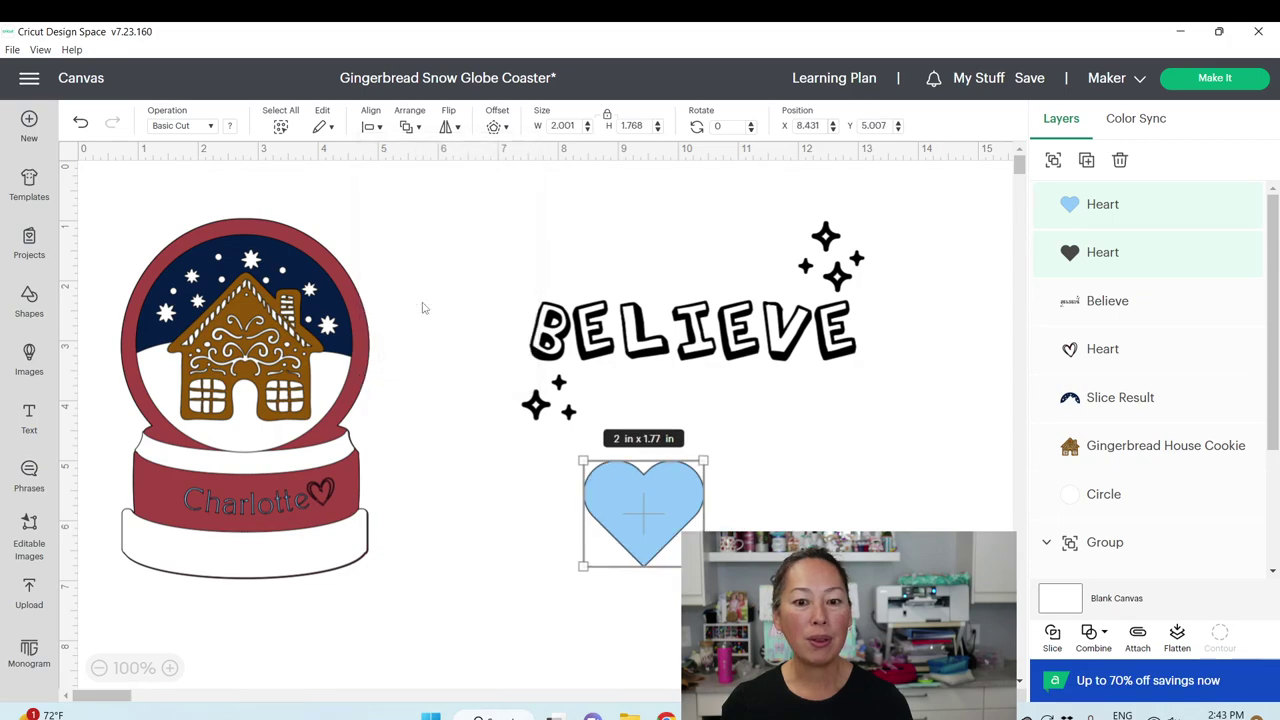
pyautogui.click(82, 123)
# Select both overlapping hearts and align them along their bottom edges with Align Bottom
pyautogui.moveTo(780, 592); pyautogui.dragTo(522, 478)
pyautogui.click(372, 131)
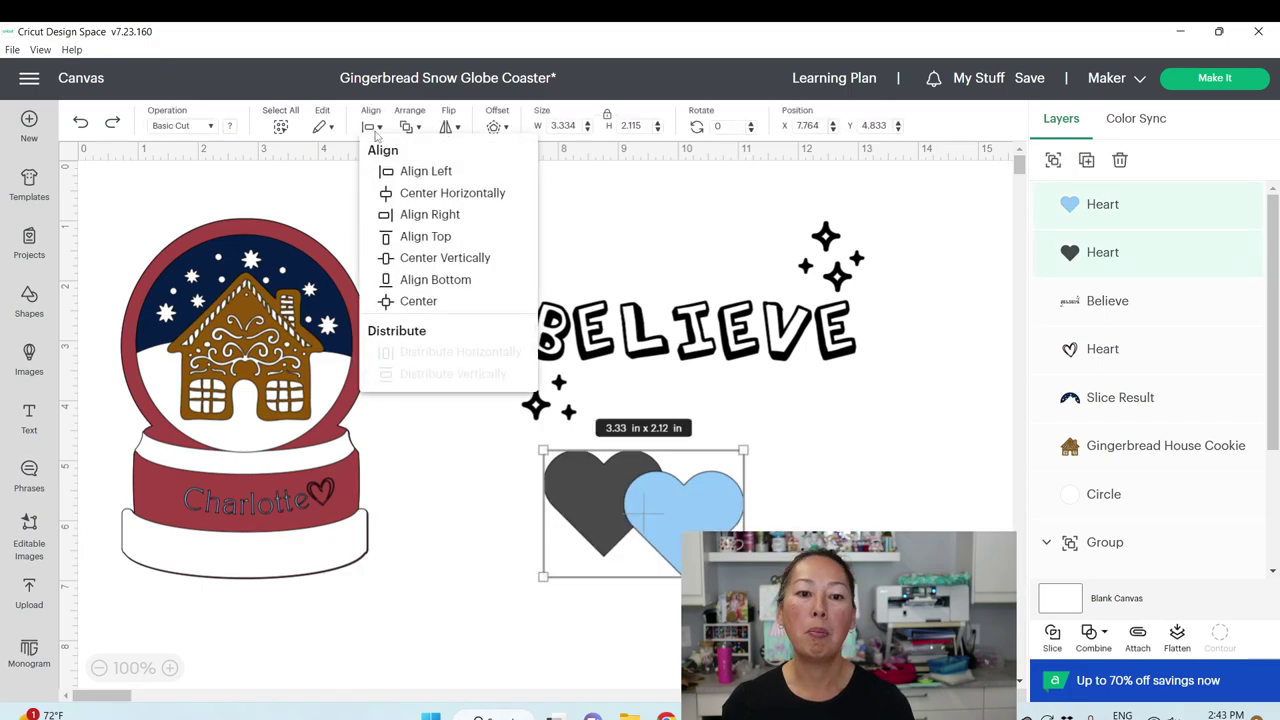
pyautogui.click(436, 280)
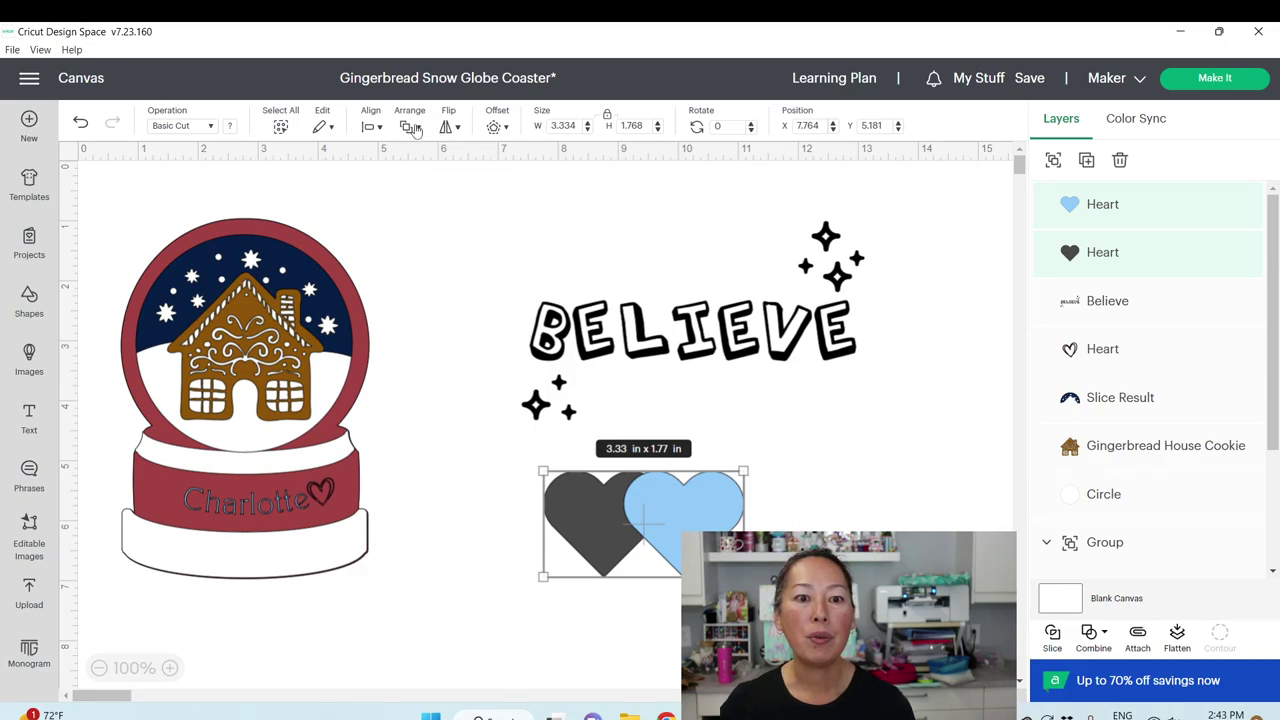
# Flip the two hearts vertically, and undo the flip
pyautogui.click(446, 128)
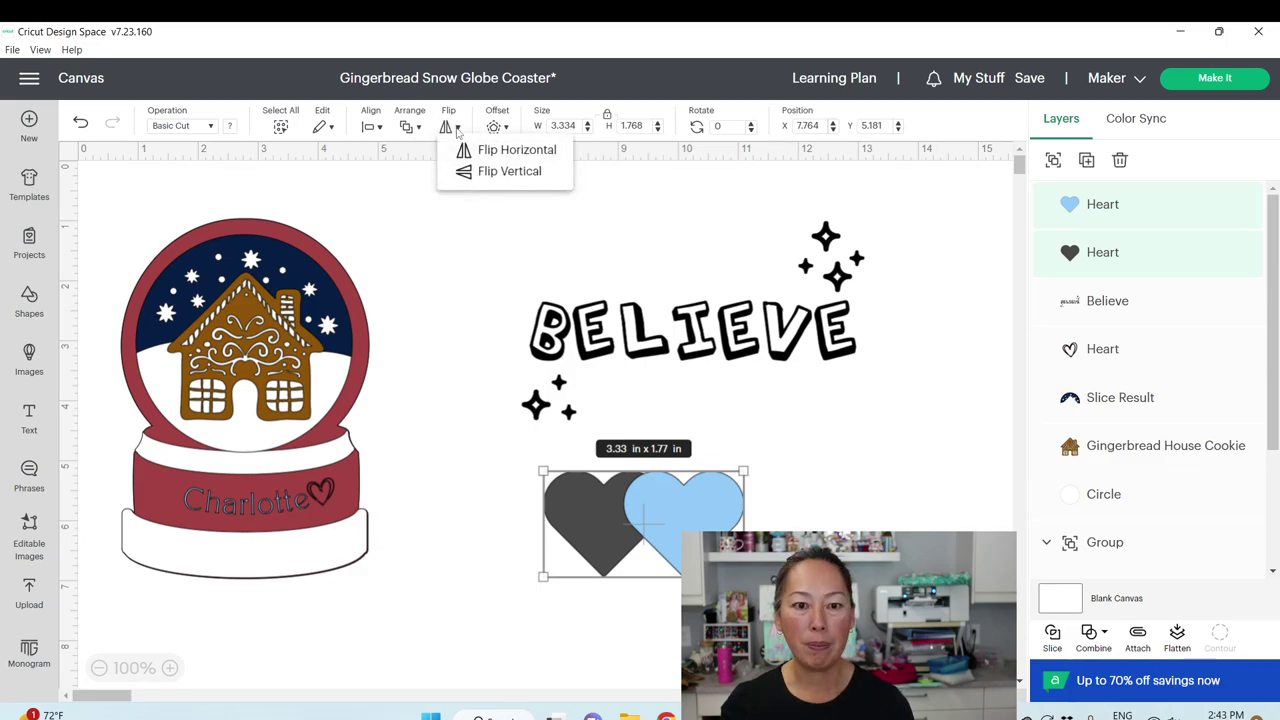
pyautogui.click(484, 175)
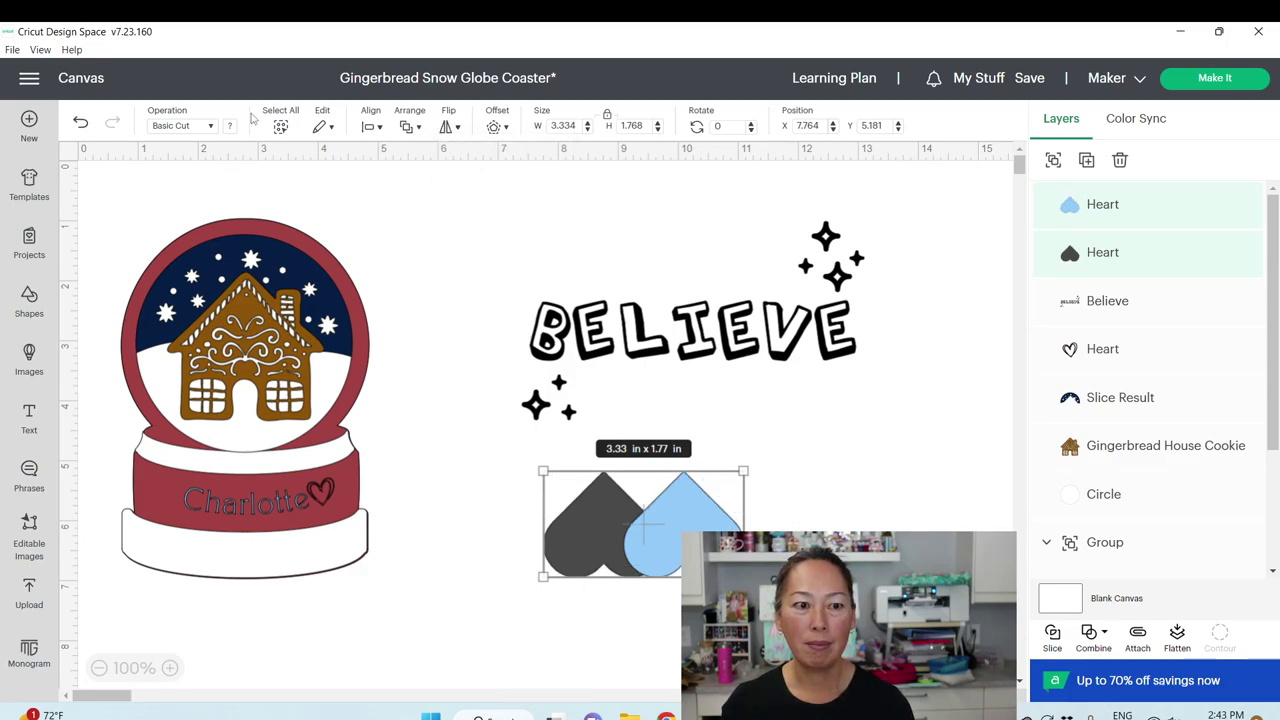
pyautogui.click(80, 122)
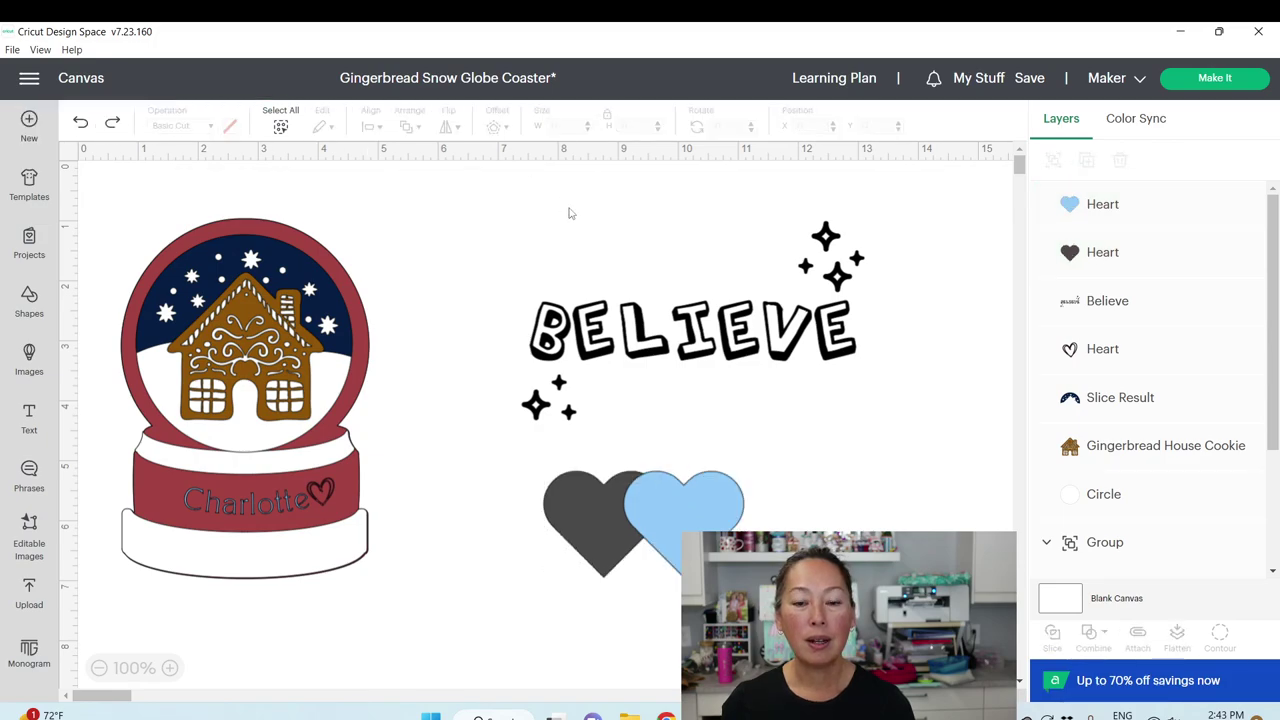
# Try to apply a welded, rounded offset with a distance of 0 to both hearts
pyautogui.moveTo(740, 590); pyautogui.dragTo(536, 463)
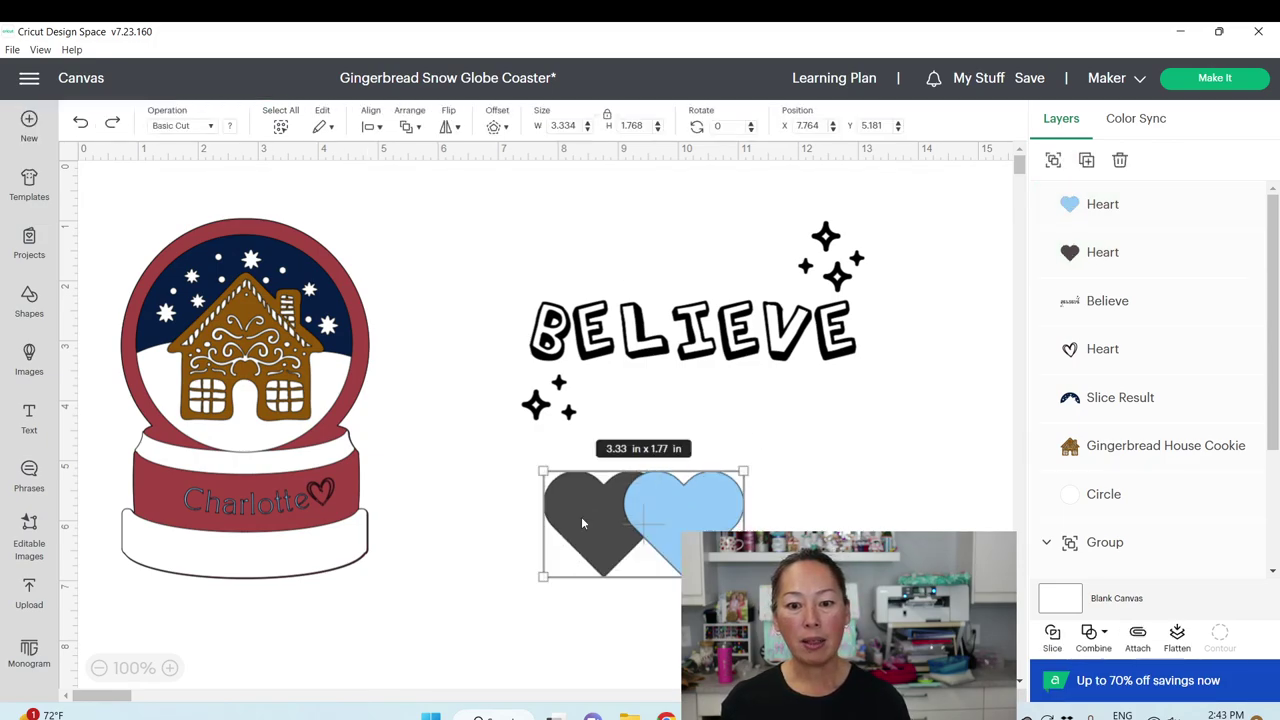
pyautogui.click(502, 131)
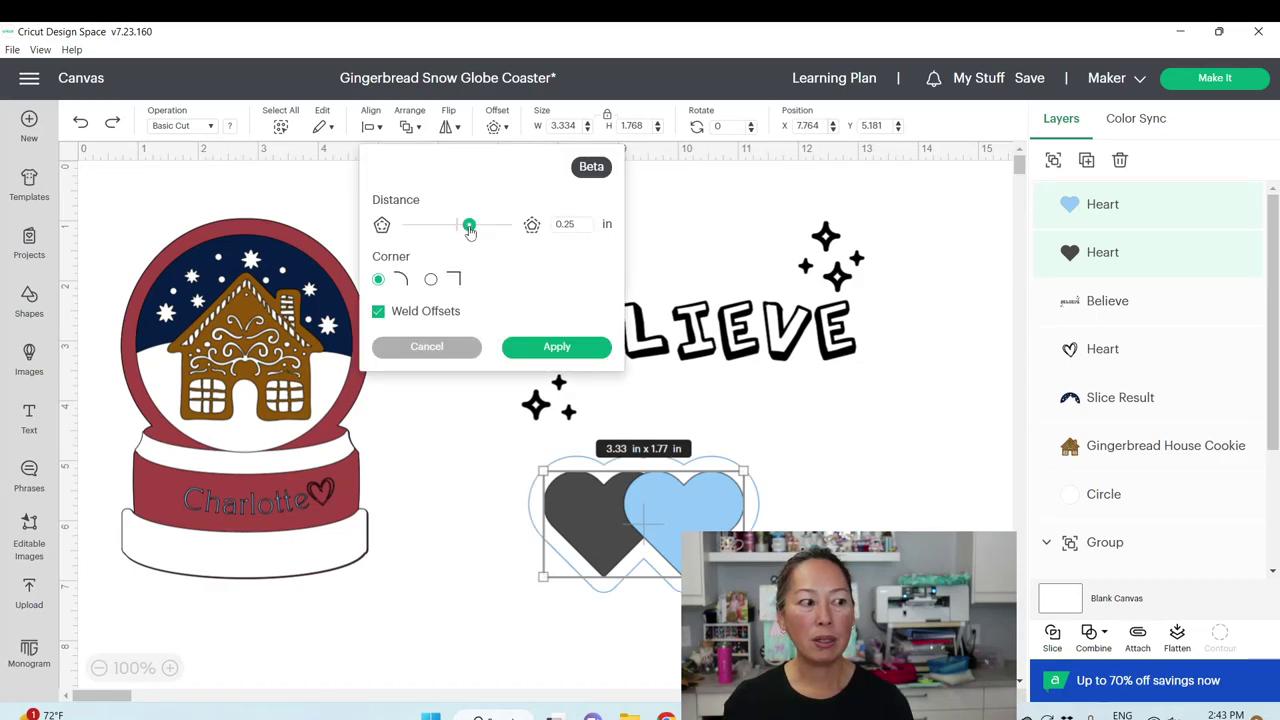
pyautogui.moveTo(469, 229); pyautogui.dragTo(458, 231)
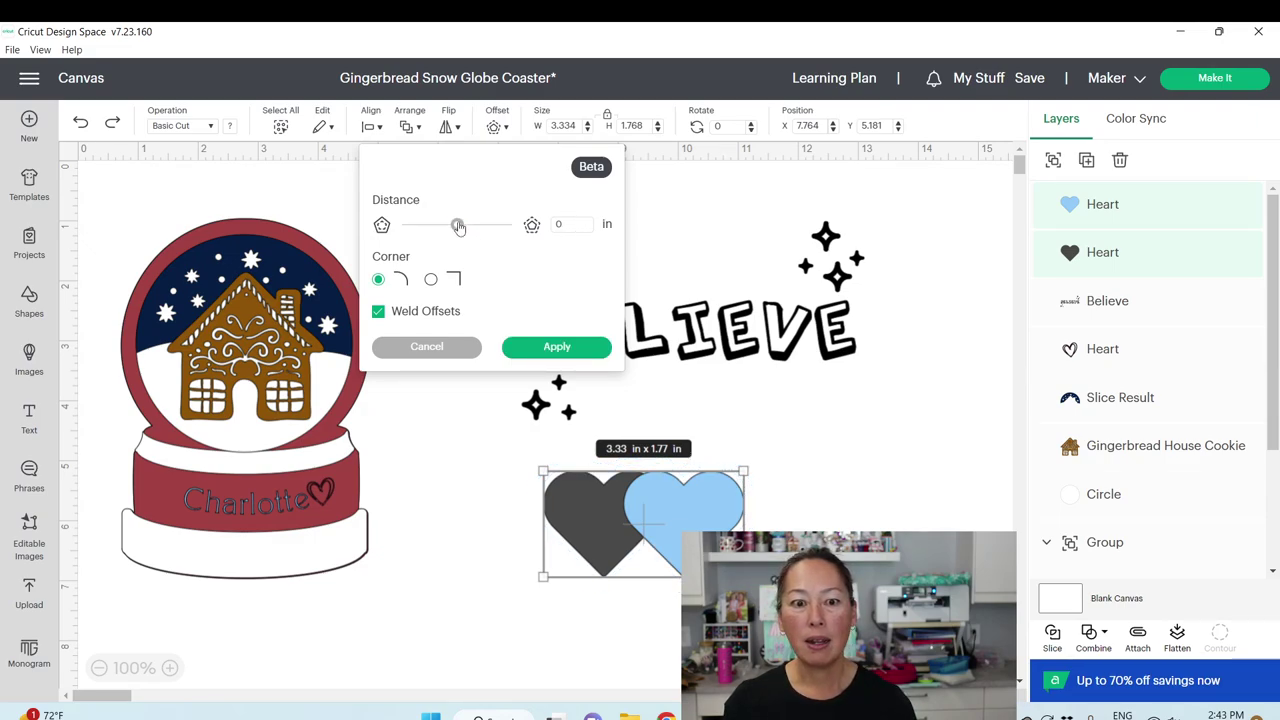
pyautogui.click(594, 344)
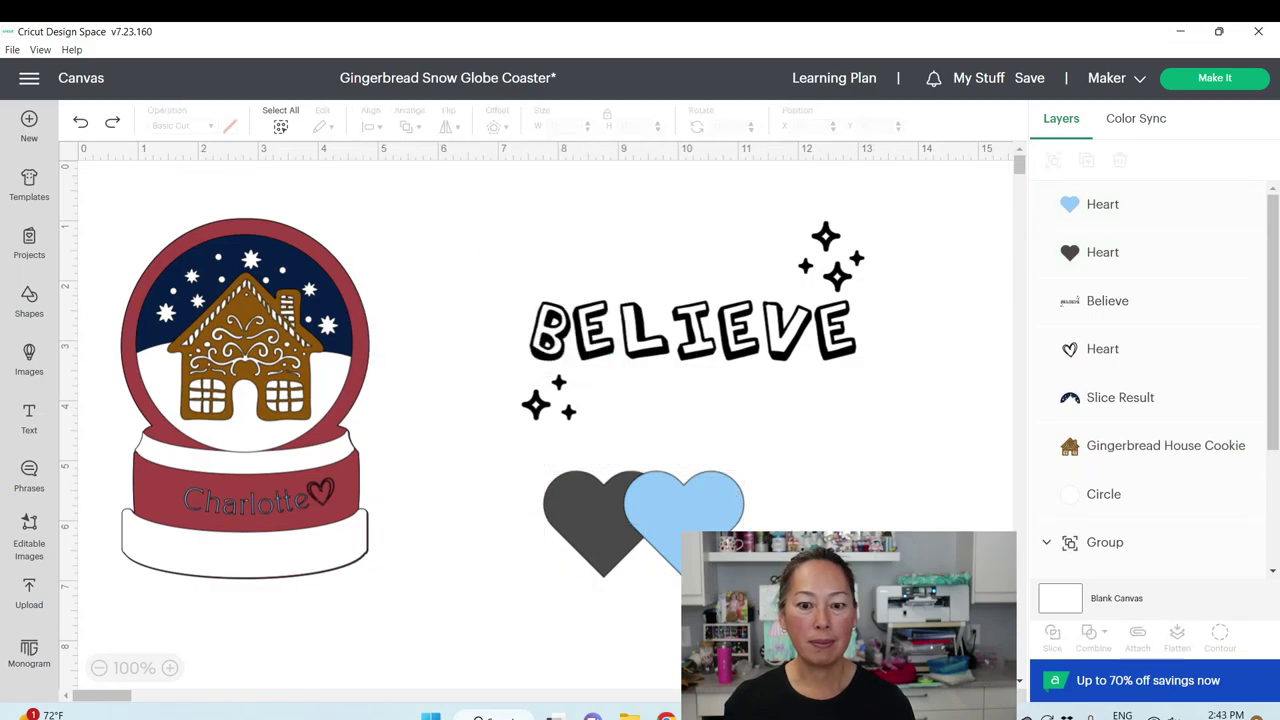
# Apply a 0.25 in welded, rounded offset around both hearts, and undo the offset
pyautogui.moveTo(740, 600); pyautogui.dragTo(540, 502)
pyautogui.click(494, 126)
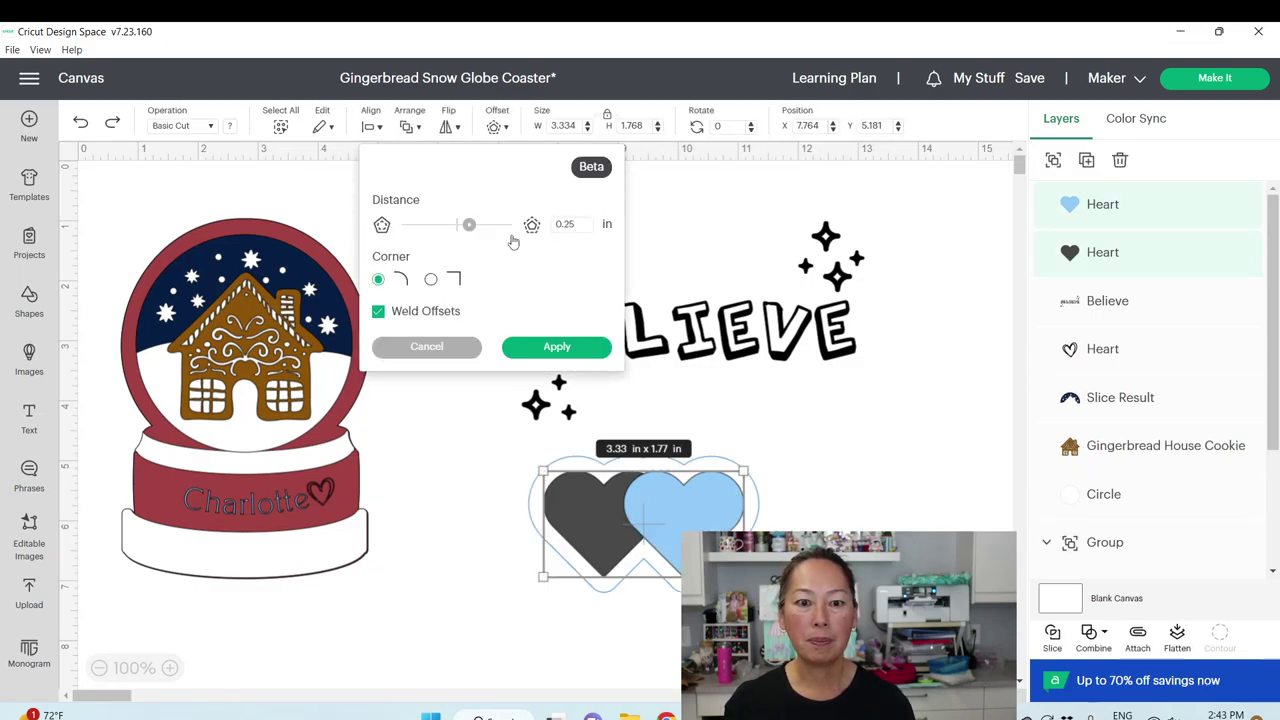
pyautogui.click(525, 352)
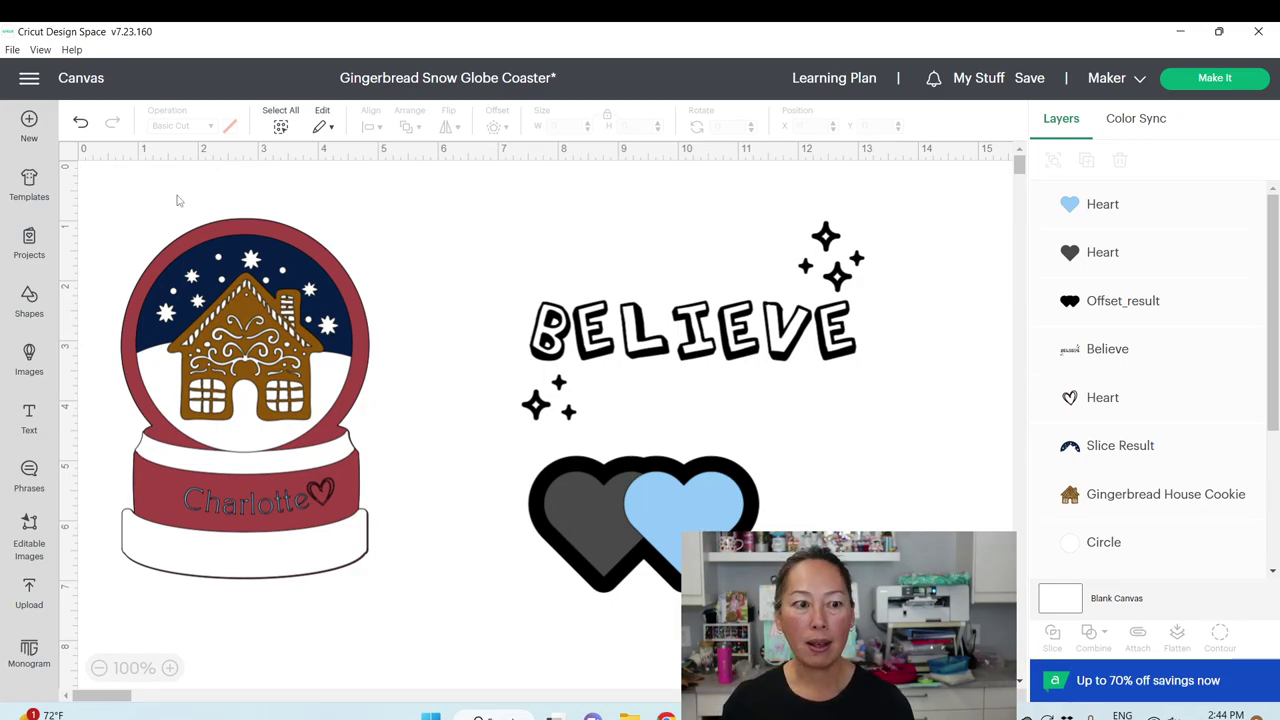
pyautogui.click(80, 122)
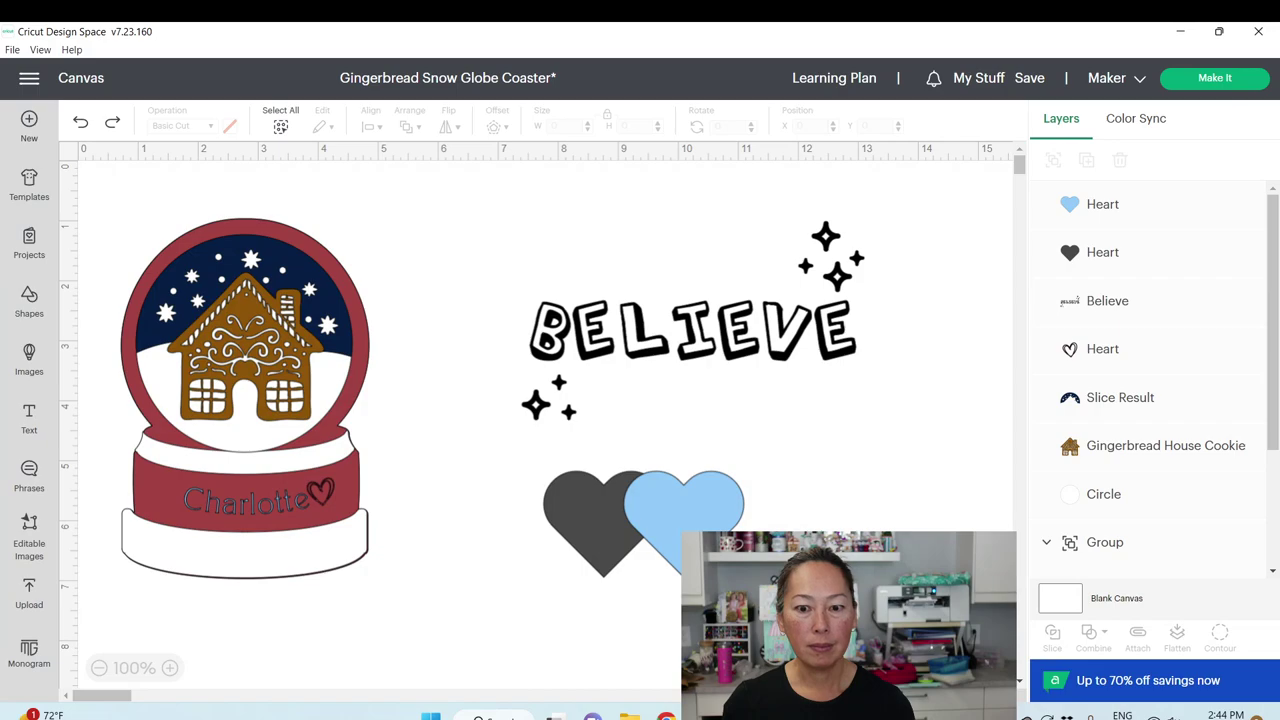
# Preview inward and outward offsets on both hearts, and apply a welded, rounded offset of .05 in
pyautogui.moveTo(755, 592); pyautogui.dragTo(404, 440)
pyautogui.click(494, 126)
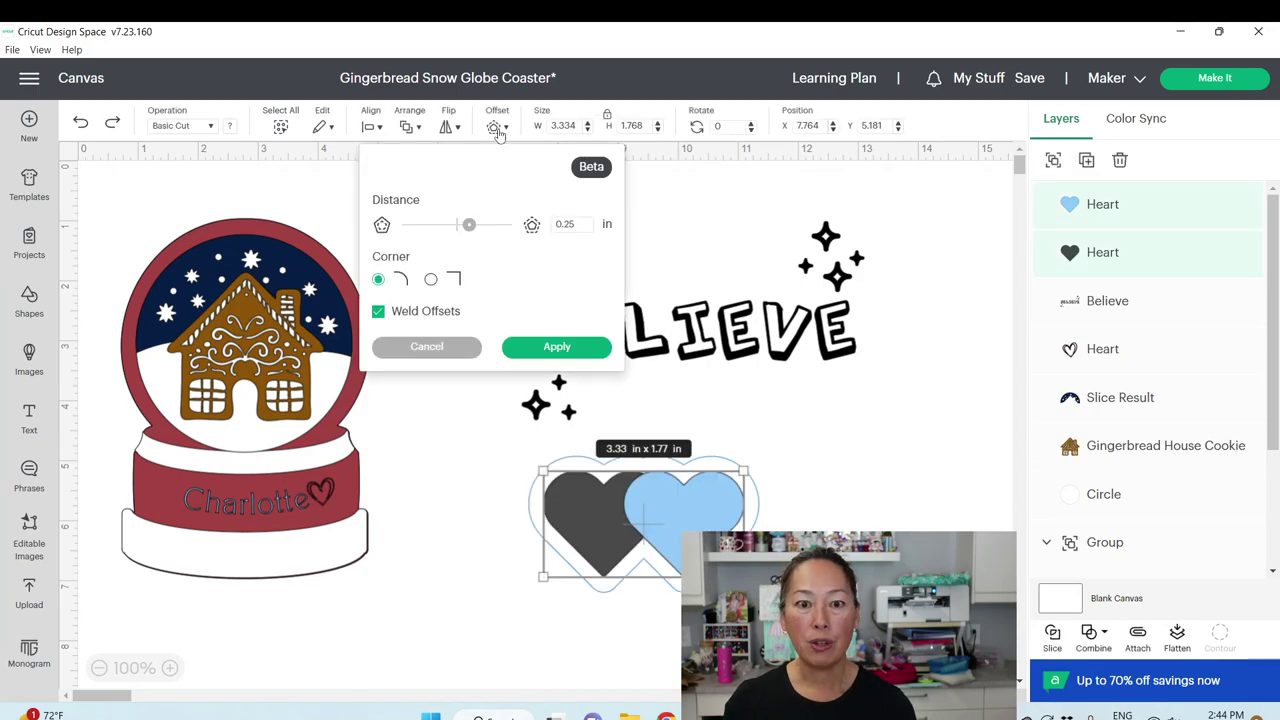
pyautogui.moveTo(479, 230); pyautogui.dragTo(465, 231)
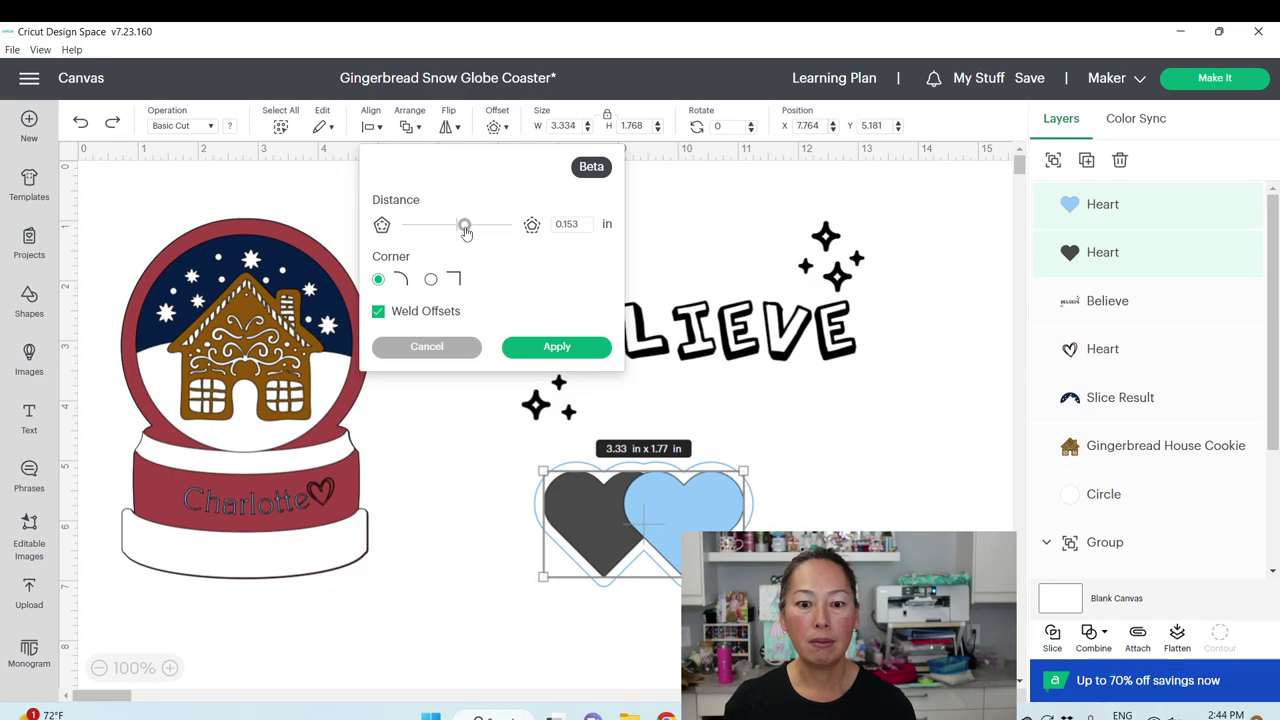
pyautogui.moveTo(465, 231); pyautogui.dragTo(447, 230)
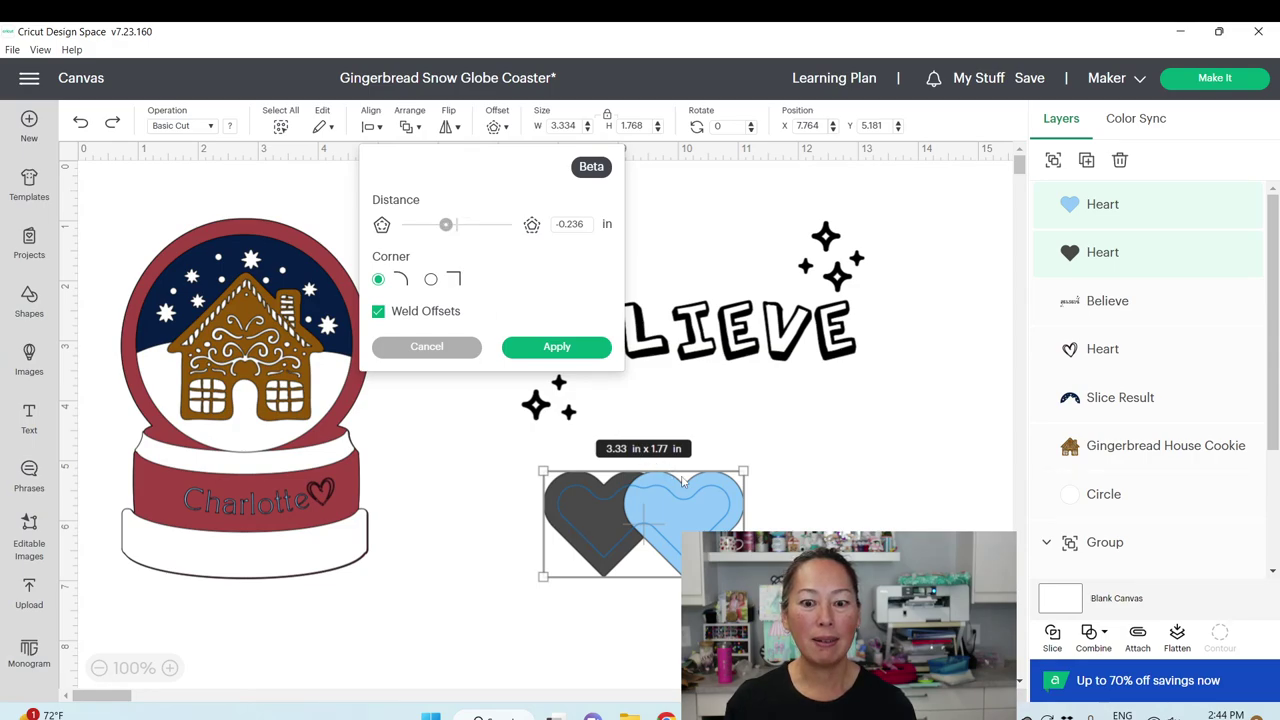
pyautogui.moveTo(449, 230); pyautogui.dragTo(467, 226)
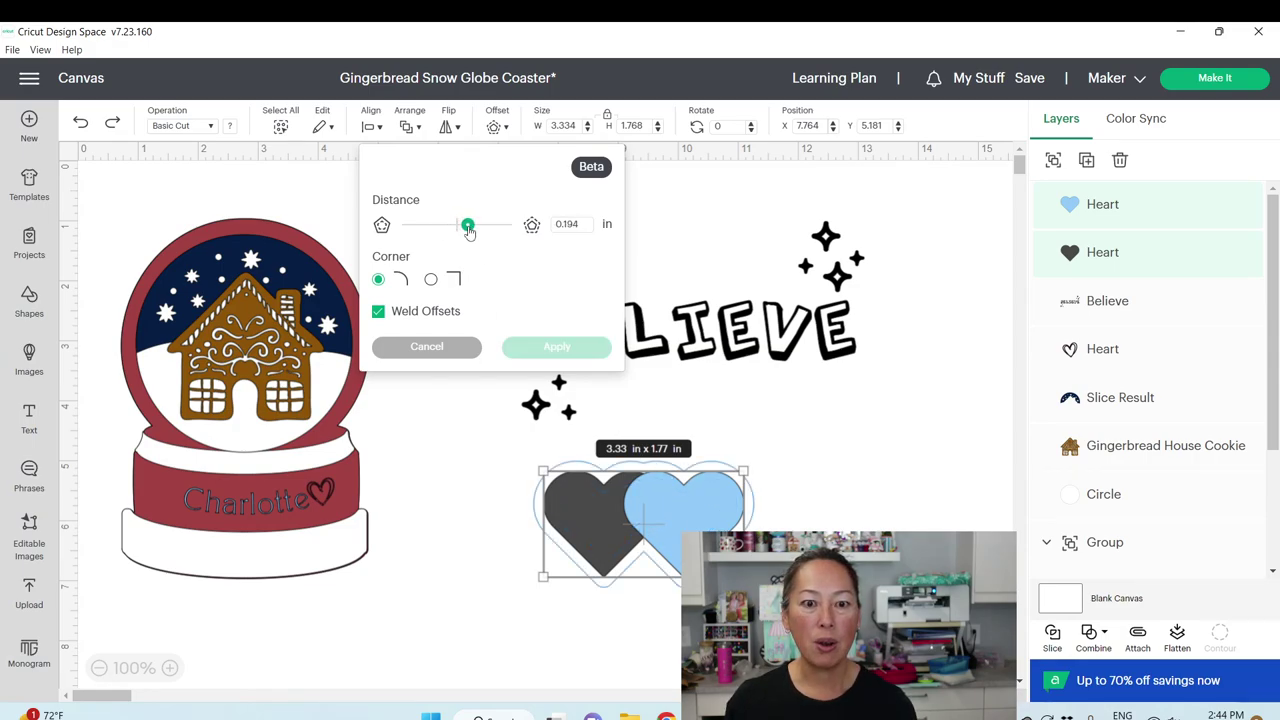
pyautogui.moveTo(585, 225); pyautogui.dragTo(541, 224)
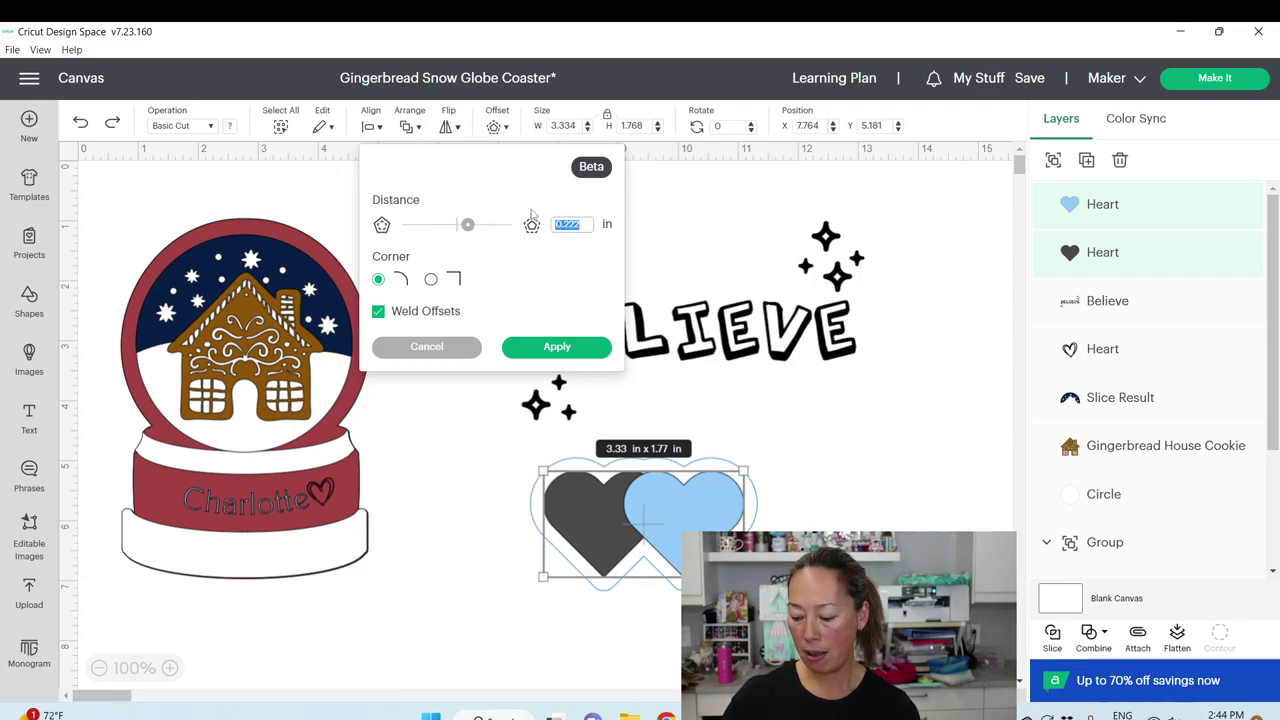
pyautogui.press('BackSpace')
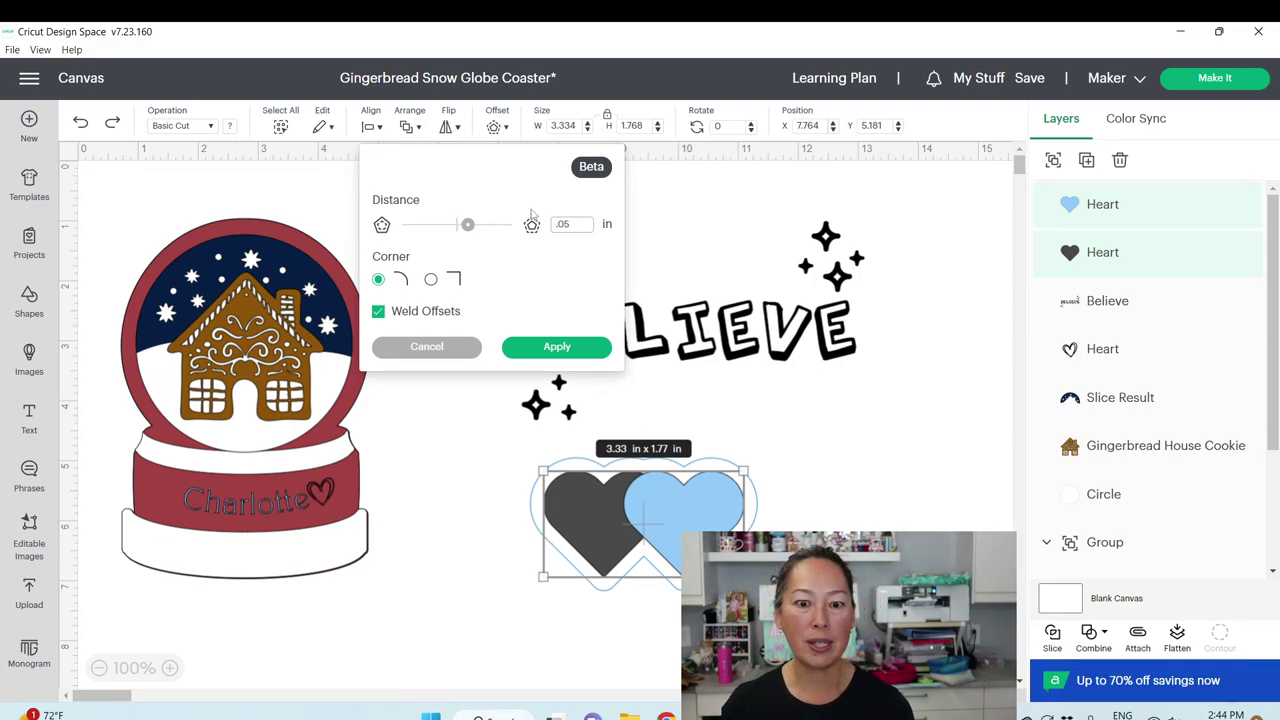
pyautogui.press('Return')
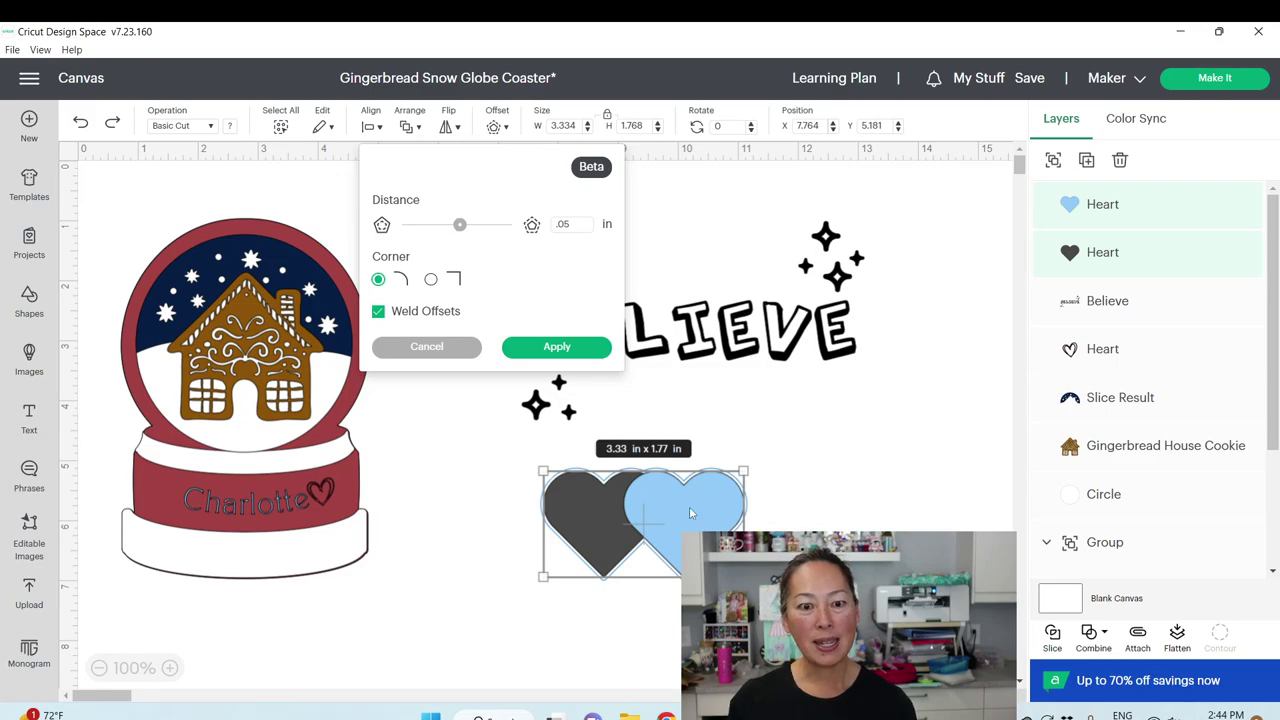
pyautogui.click(547, 351)
pyautogui.click(690, 418)
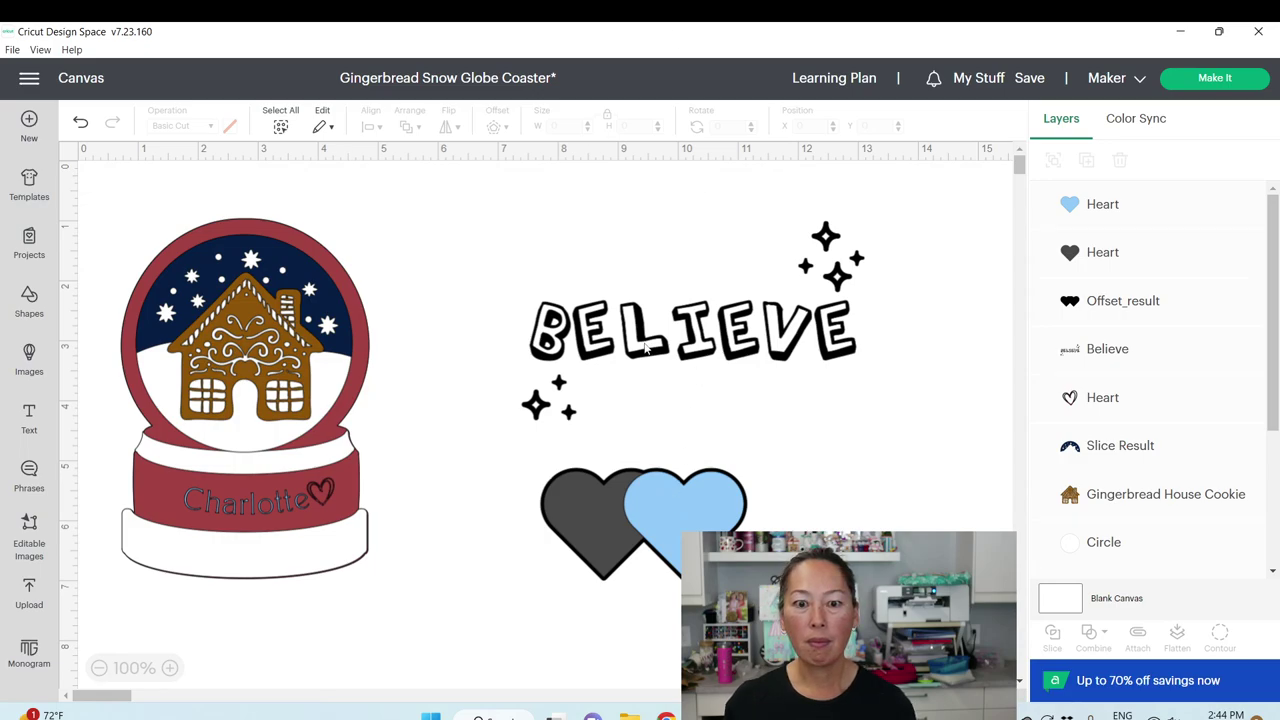
# Move the light blue and dark grey hearts off the offset shape, and recolor the offset white
pyautogui.moveTo(718, 530); pyautogui.dragTo(796, 609)
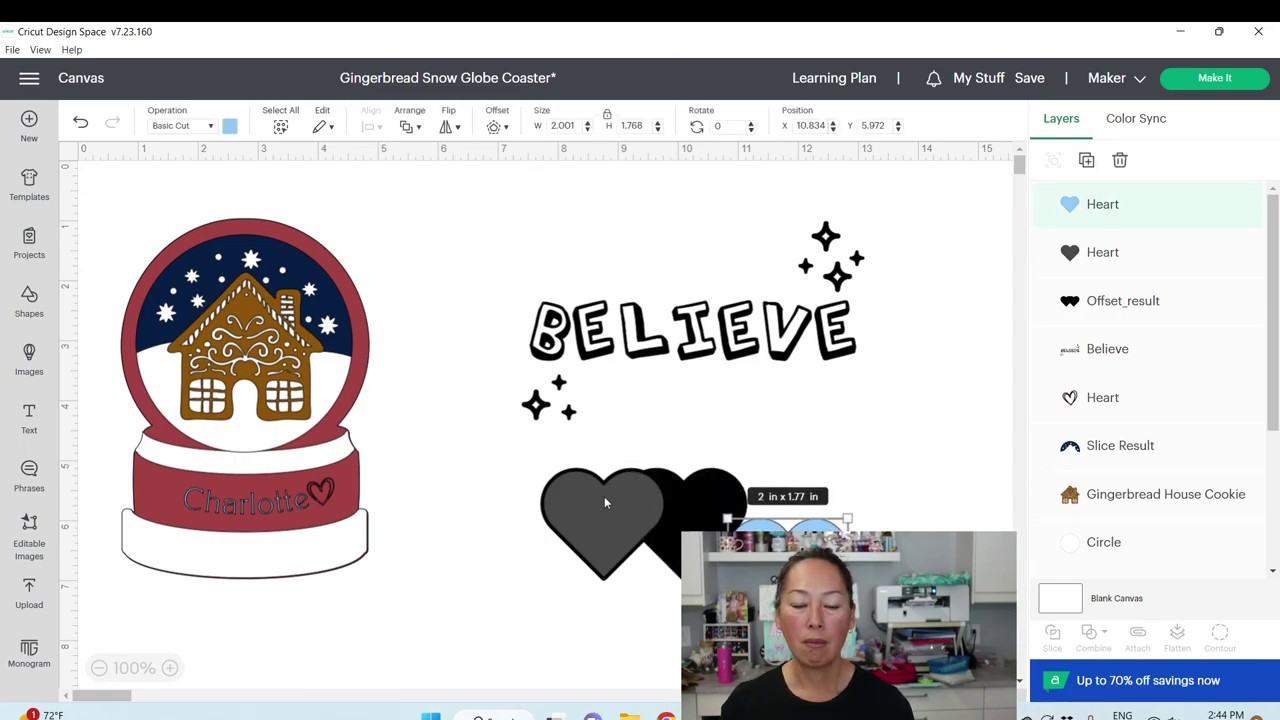
pyautogui.moveTo(601, 498); pyautogui.dragTo(522, 575)
pyautogui.click(902, 493)
pyautogui.click(677, 514)
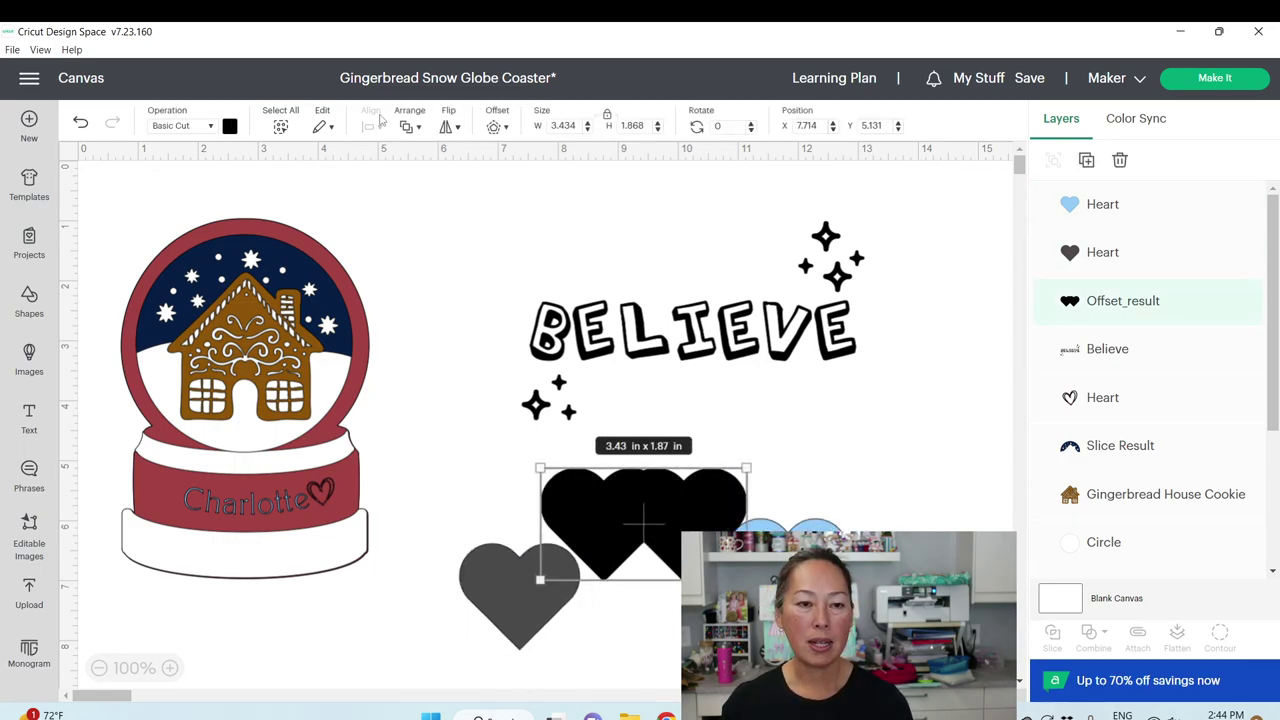
pyautogui.click(229, 125)
pyautogui.click(288, 197)
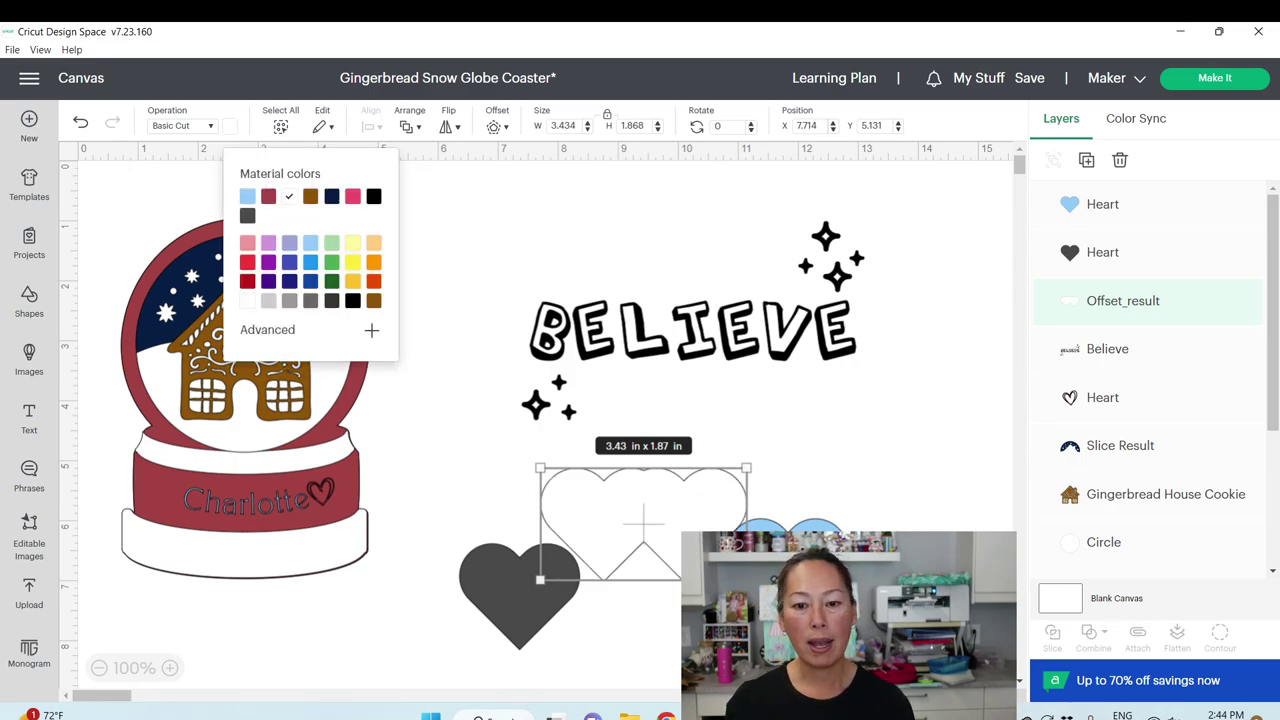
# Place the light blue and dark grey hearts back inside the white offset shape
pyautogui.moveTo(774, 588); pyautogui.dragTo(669, 540)
pyautogui.moveTo(543, 608); pyautogui.dragTo(628, 536)
pyautogui.press('Escape')
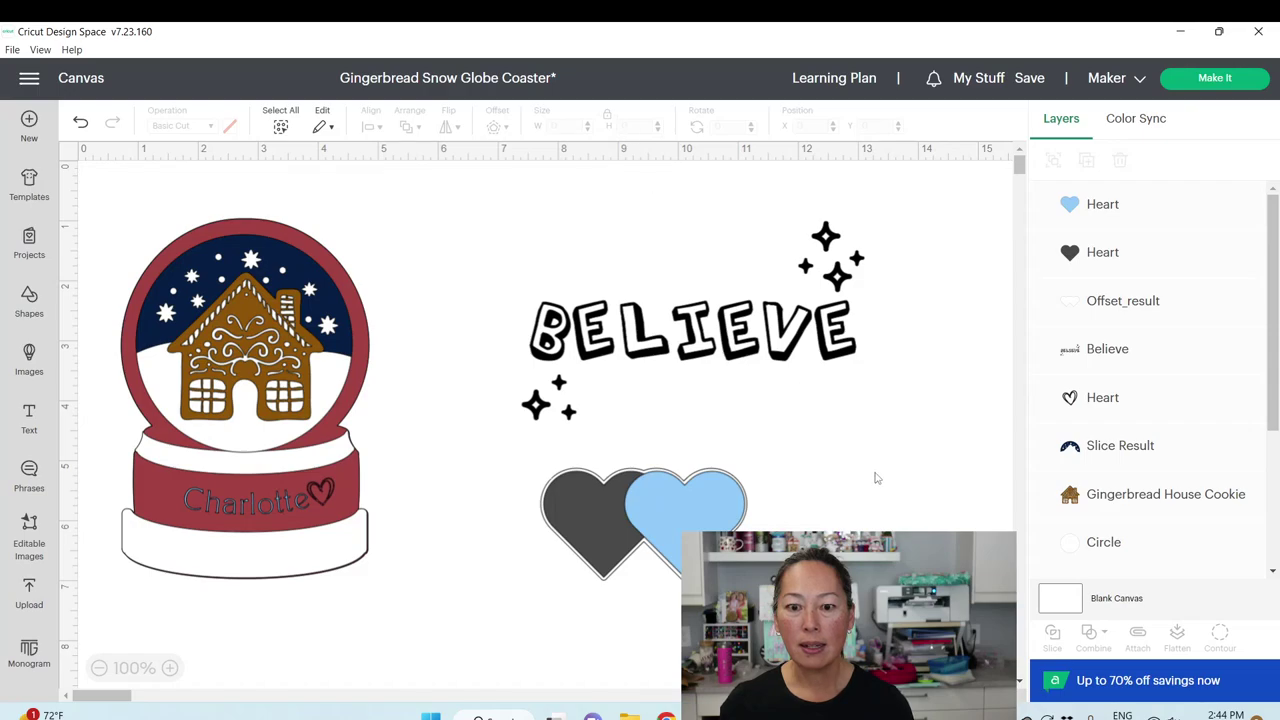
# Take the light blue heart off the offset, set its width to 5 in with proportions locked, and reposition it beside the snow globe
pyautogui.moveTo(686, 506); pyautogui.dragTo(871, 464)
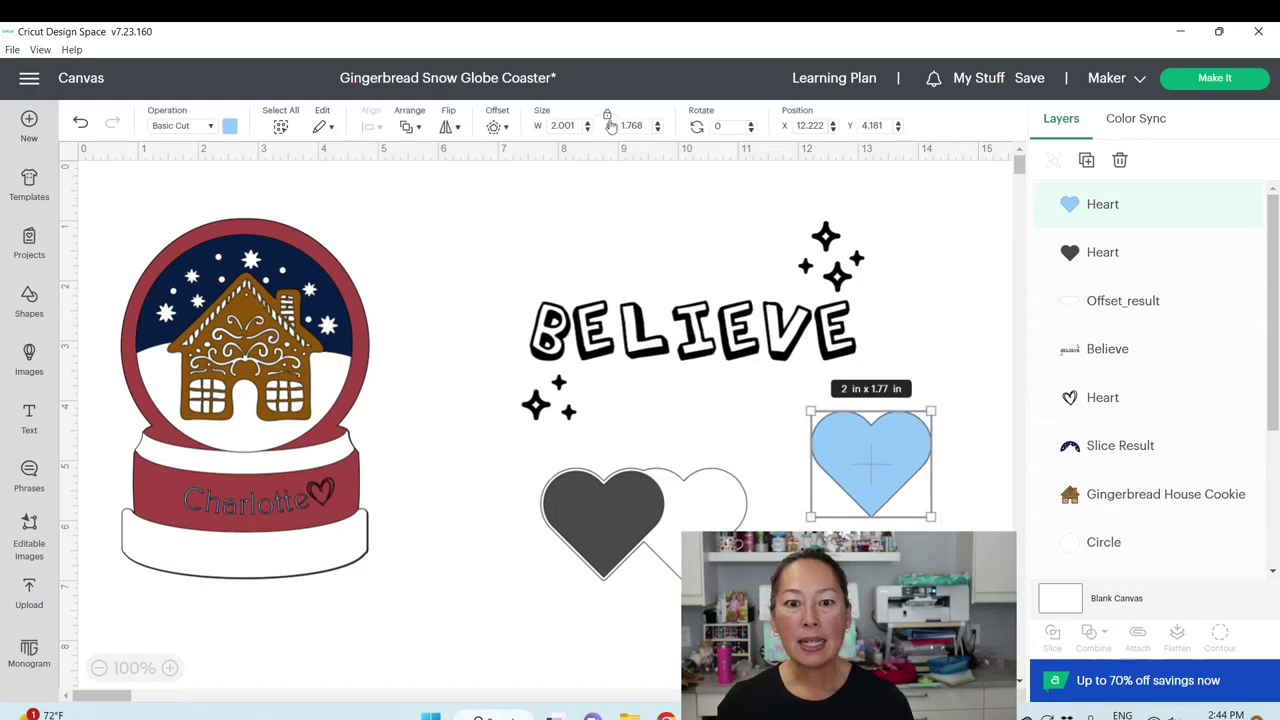
pyautogui.click(575, 126)
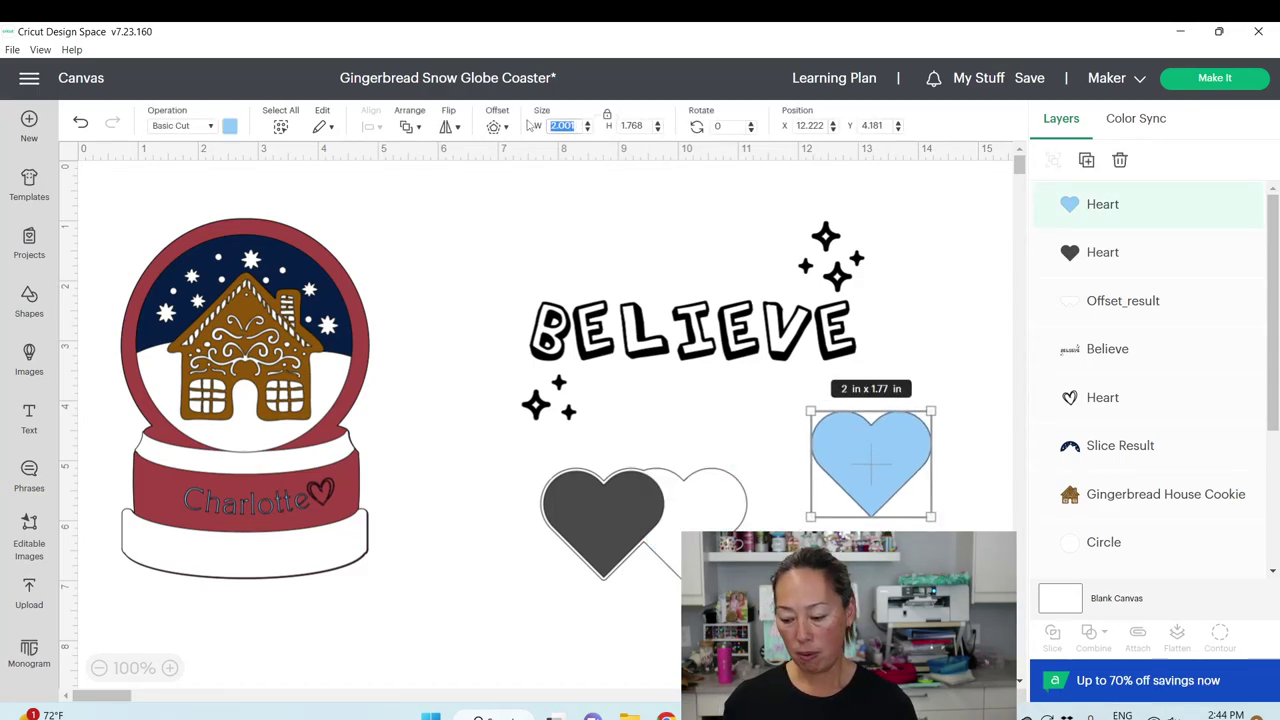
pyautogui.write('5')
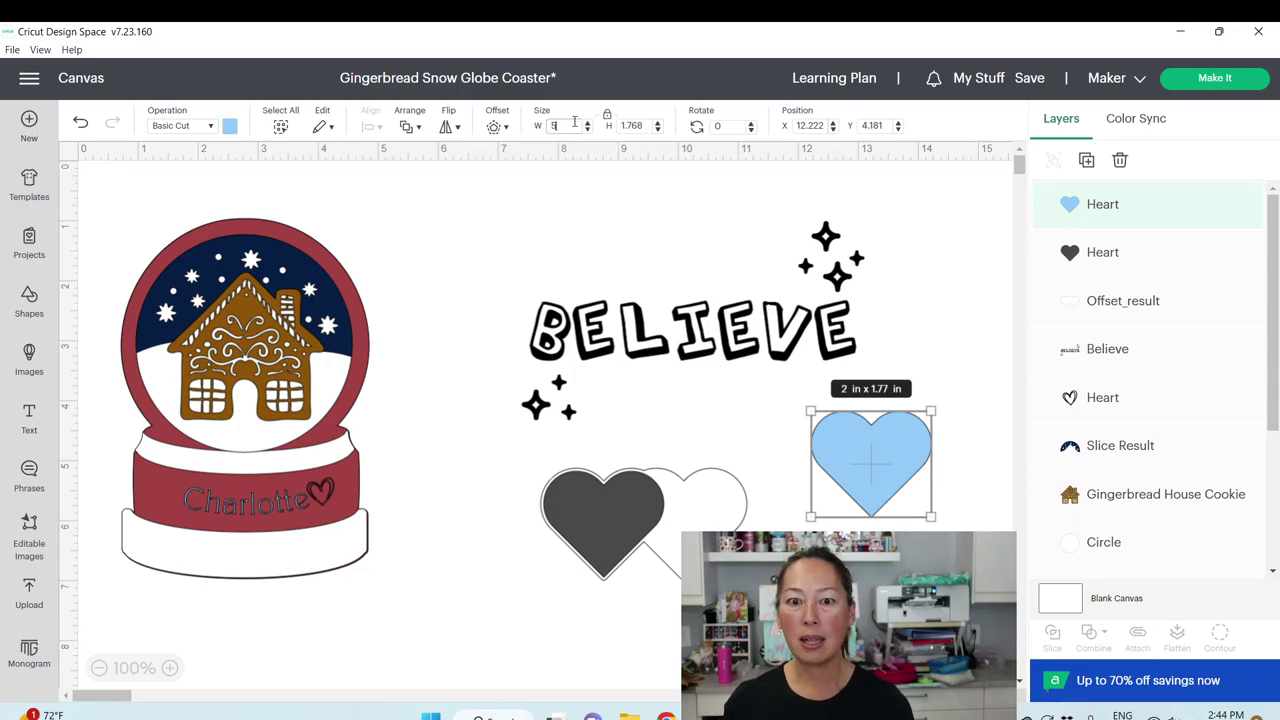
pyautogui.press('Tab')
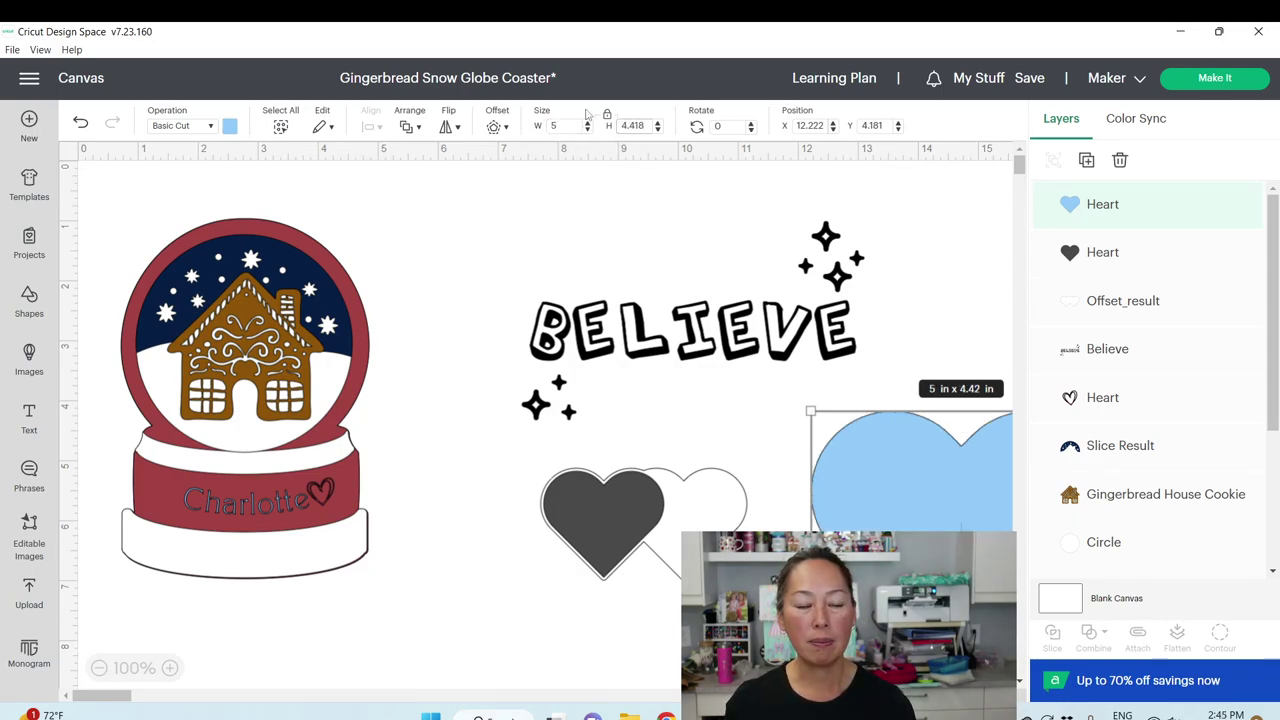
pyautogui.click(925, 497)
pyautogui.moveTo(925, 497); pyautogui.dragTo(615, 252)
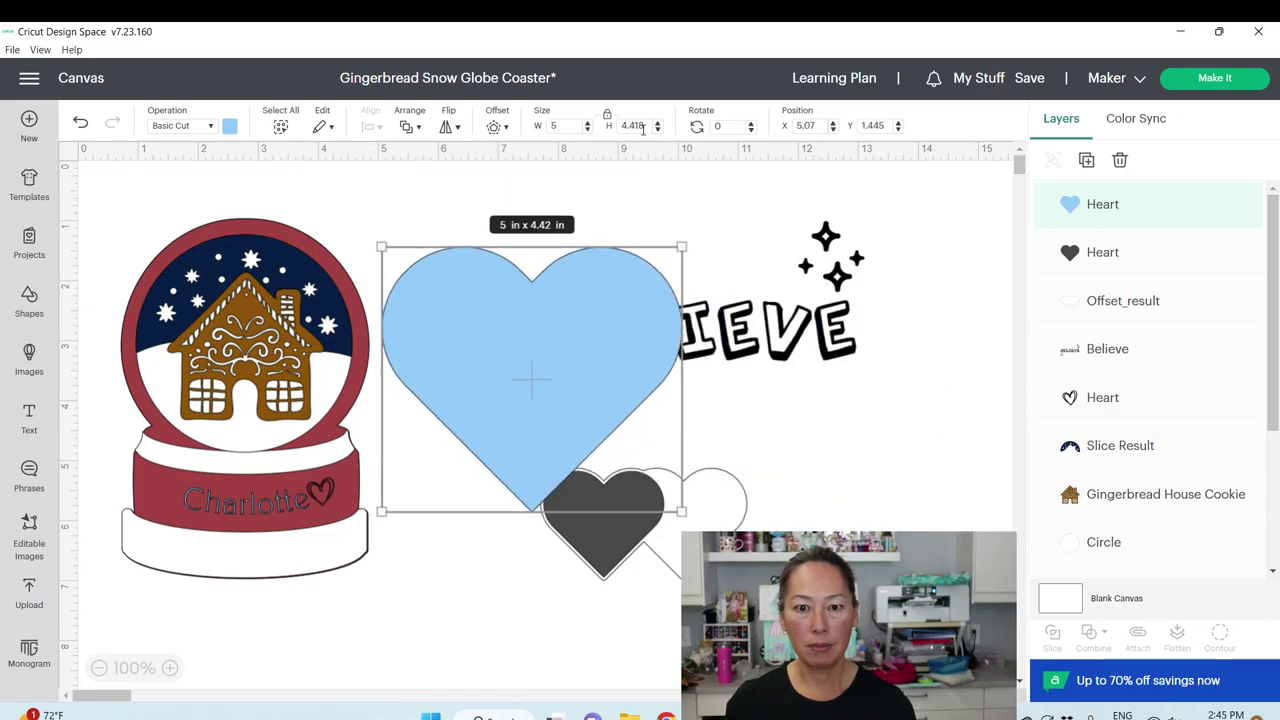
# Unlock the light blue heart's proportions and set its size to 7 in wide by 5 in high
pyautogui.click(564, 125)
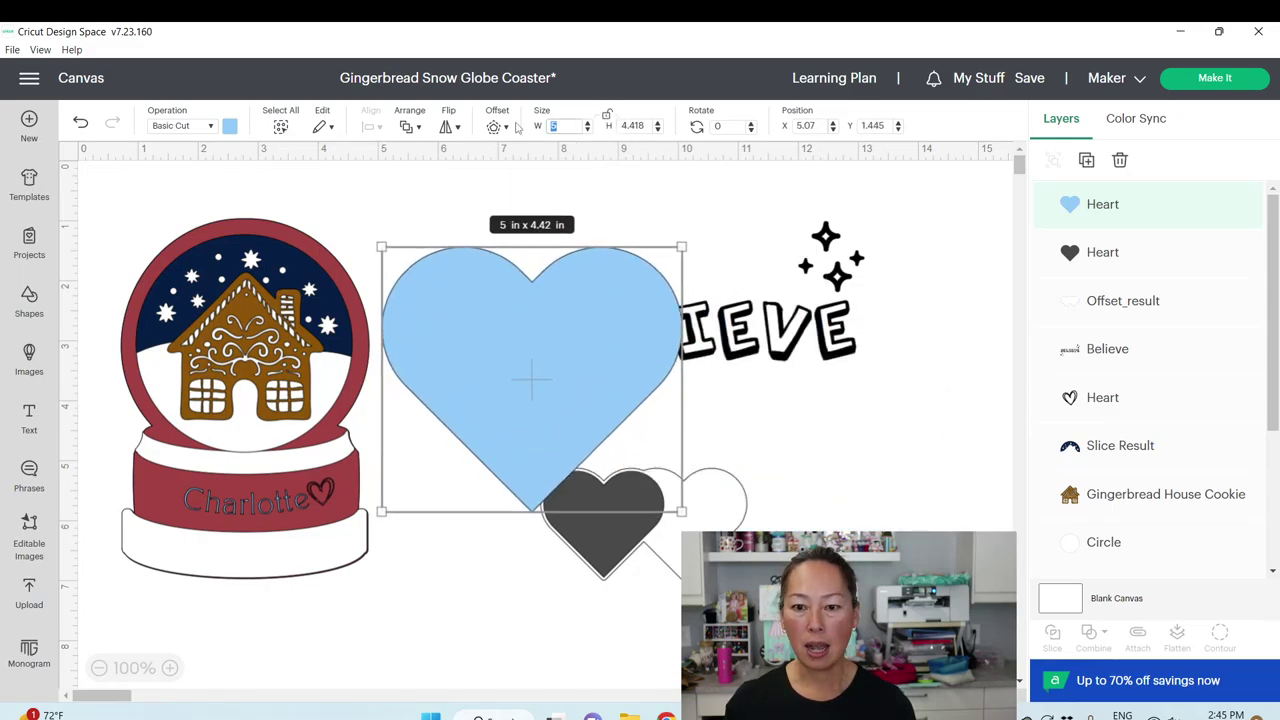
pyautogui.write('7')
pyautogui.press('Tab')
pyautogui.write('5')
pyautogui.press('Tab')
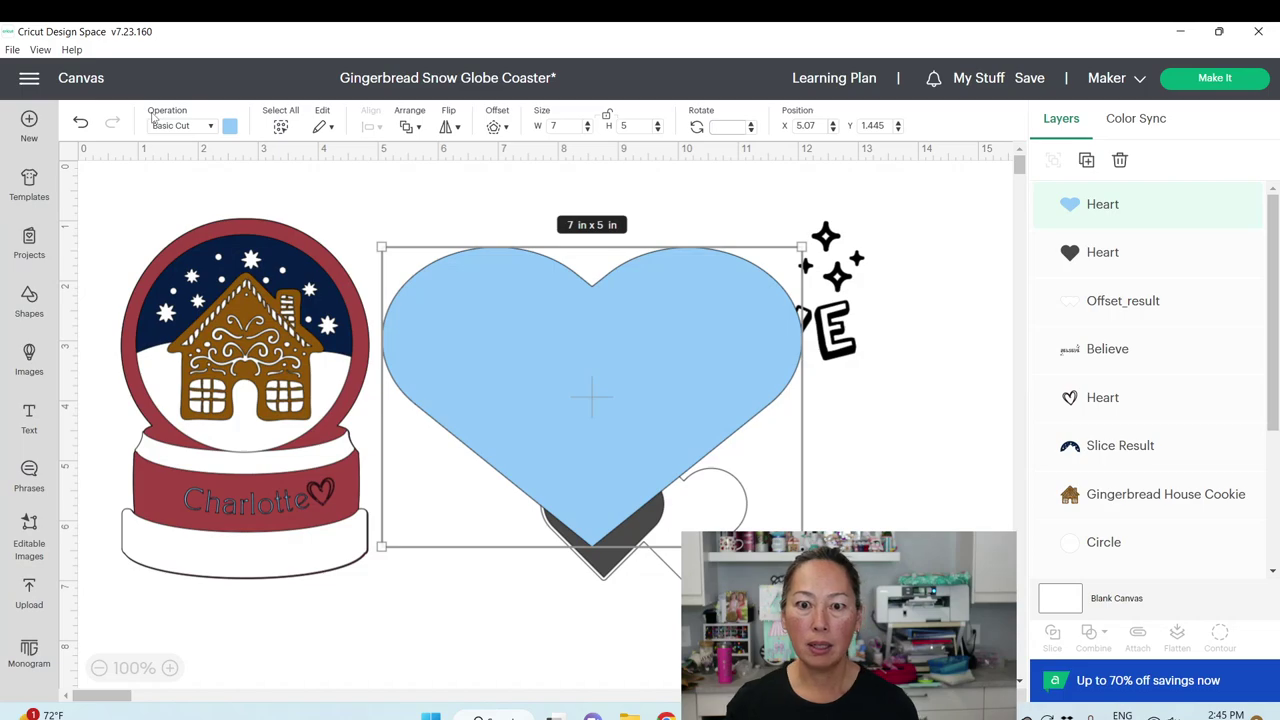
# Rotate the light blue heart to 45 degrees and shift it slightly down the canvas
pyautogui.click(736, 127)
pyautogui.write('45')
pyautogui.press('Return')
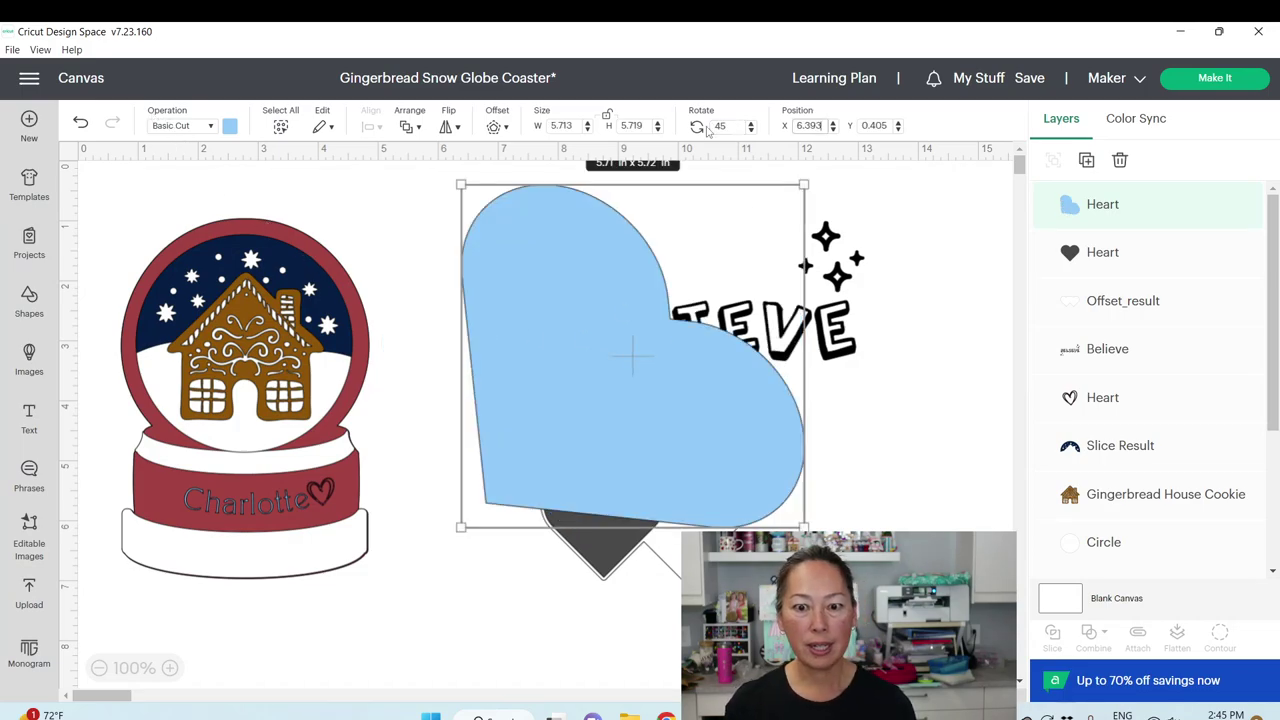
pyautogui.moveTo(665, 414); pyautogui.dragTo(646, 473)
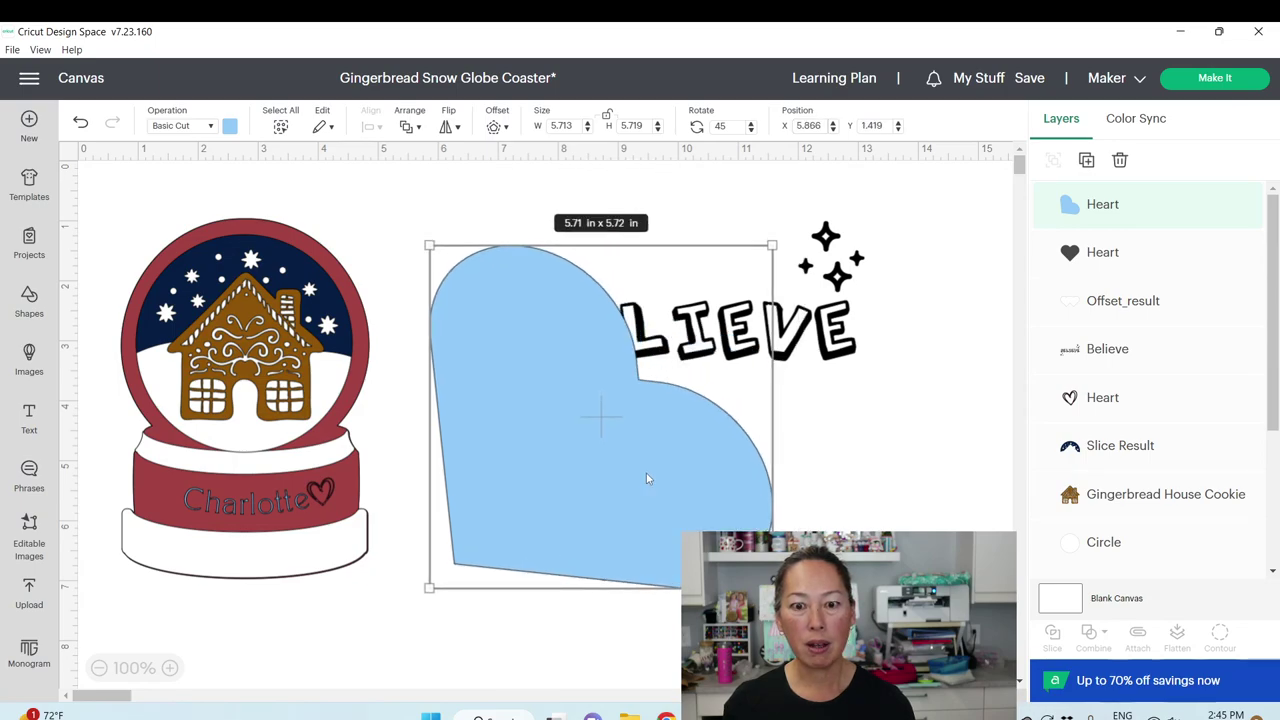
# Rotate the light blue heart freehand to about 356.7 degrees, and move it over the BELIEVE text
pyautogui.moveTo(780, 596); pyautogui.dragTo(885, 389)
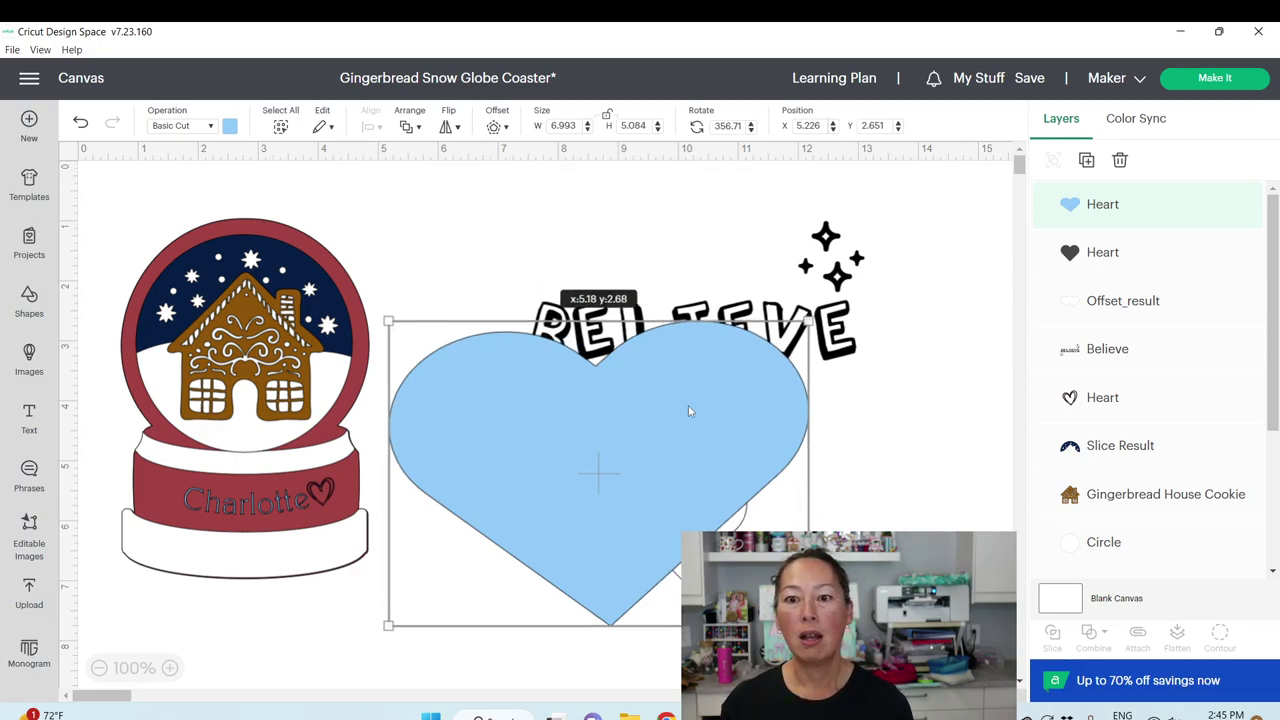
pyautogui.moveTo(688, 407); pyautogui.dragTo(800, 312)
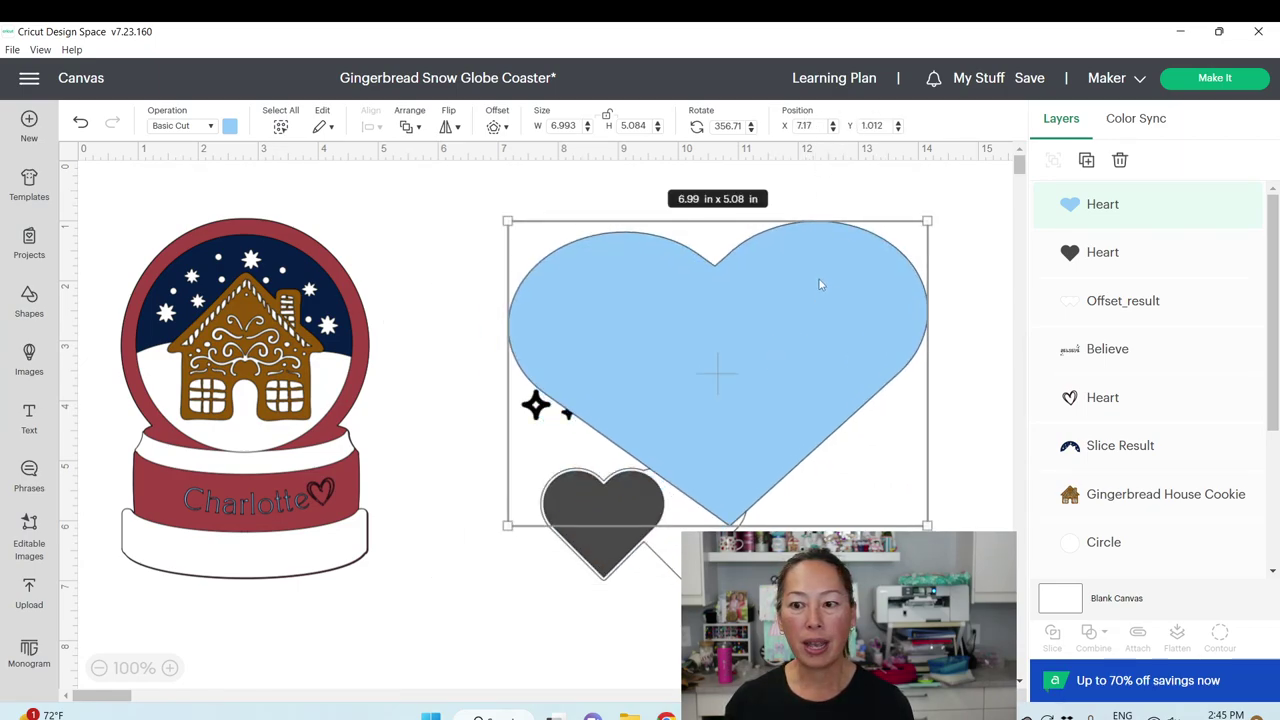
# Move the light blue heart to about X 8.25, Y 2.22 in, and flatten all the snow globe layers into one Print Then Cut image
pyautogui.moveTo(817, 287); pyautogui.dragTo(878, 355)
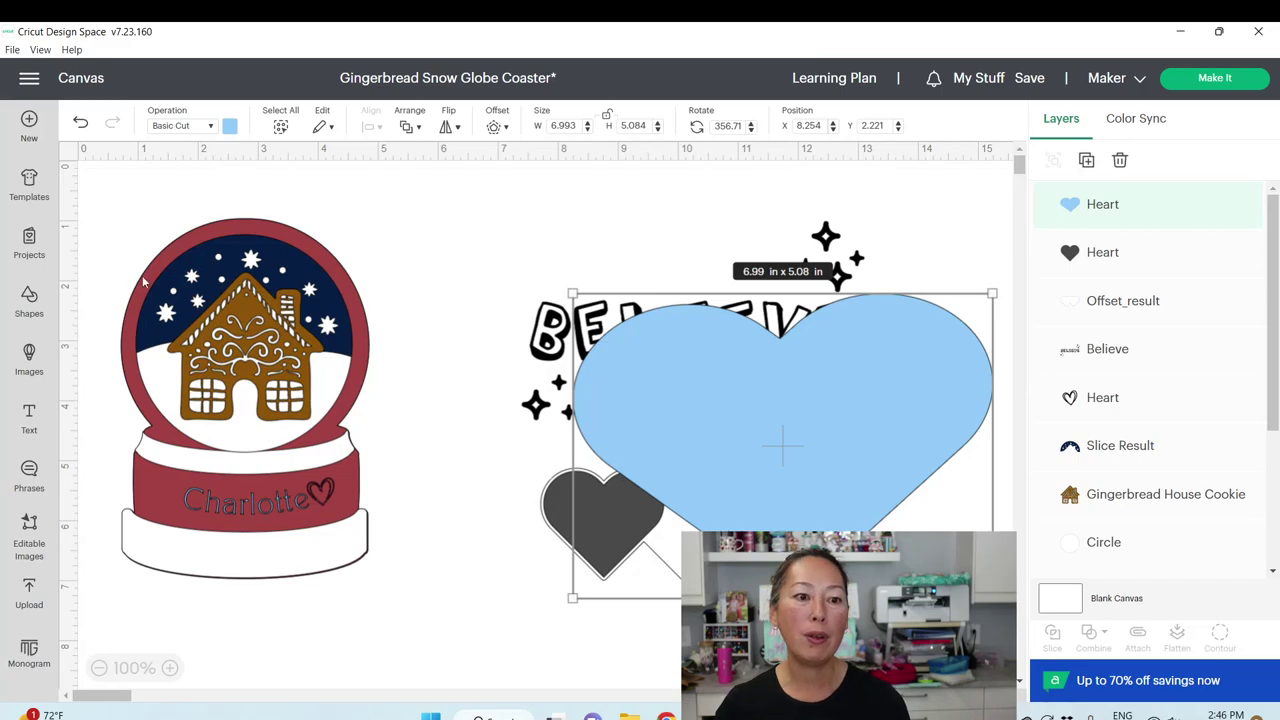
pyautogui.moveTo(110, 208); pyautogui.dragTo(393, 636)
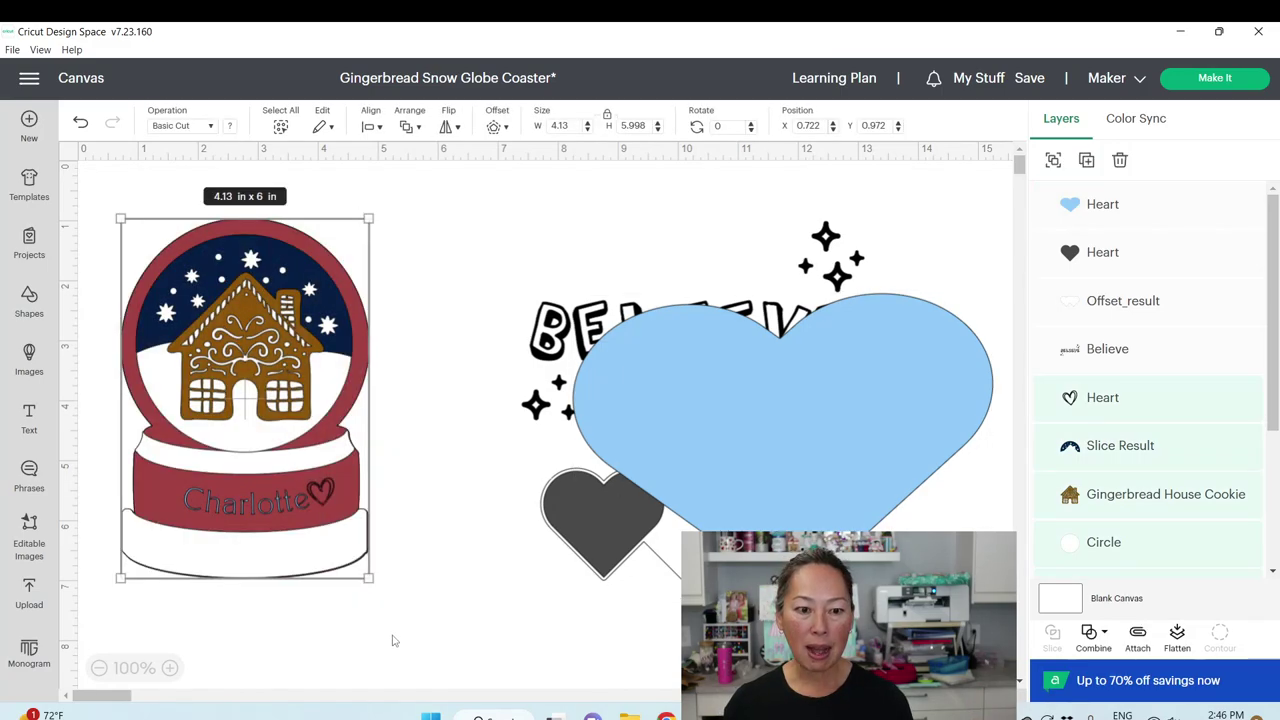
pyautogui.click(1178, 636)
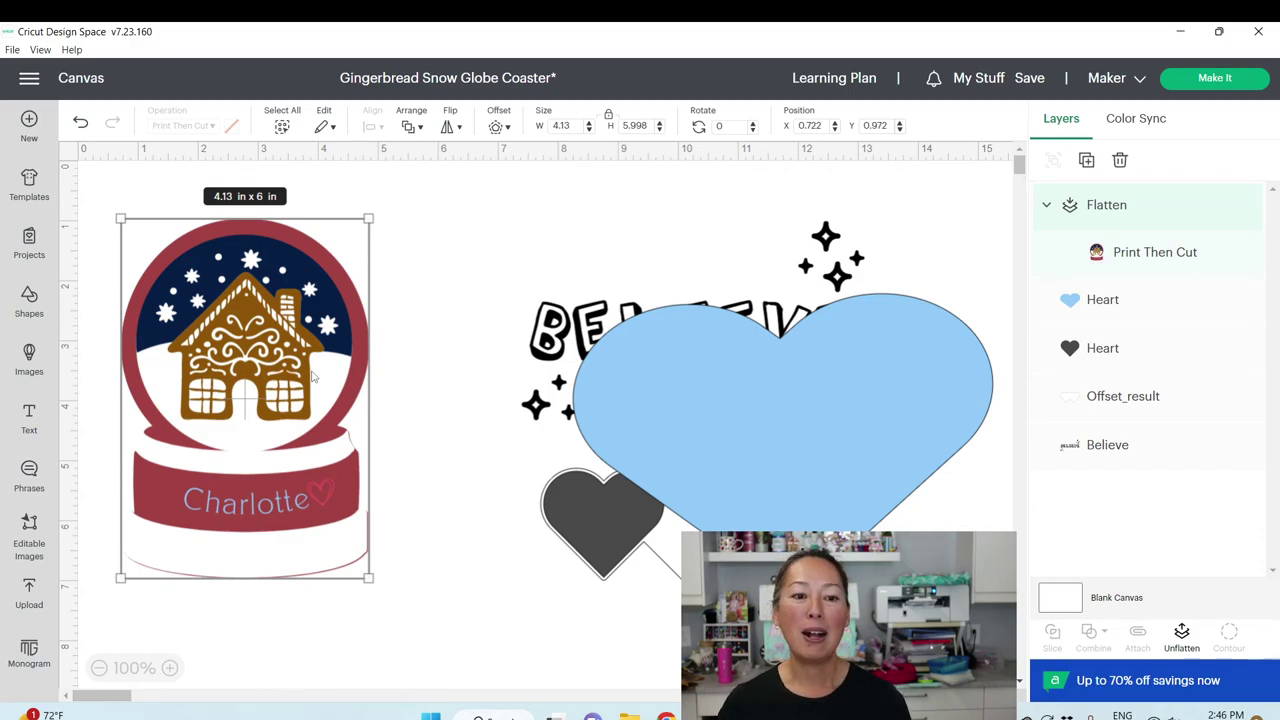
# Nudge the BELIEVE text slightly up and to the left, and unflatten the snow globe design into its separate layers
pyautogui.moveTo(556, 332); pyautogui.dragTo(542, 326)
pyautogui.click(250, 332)
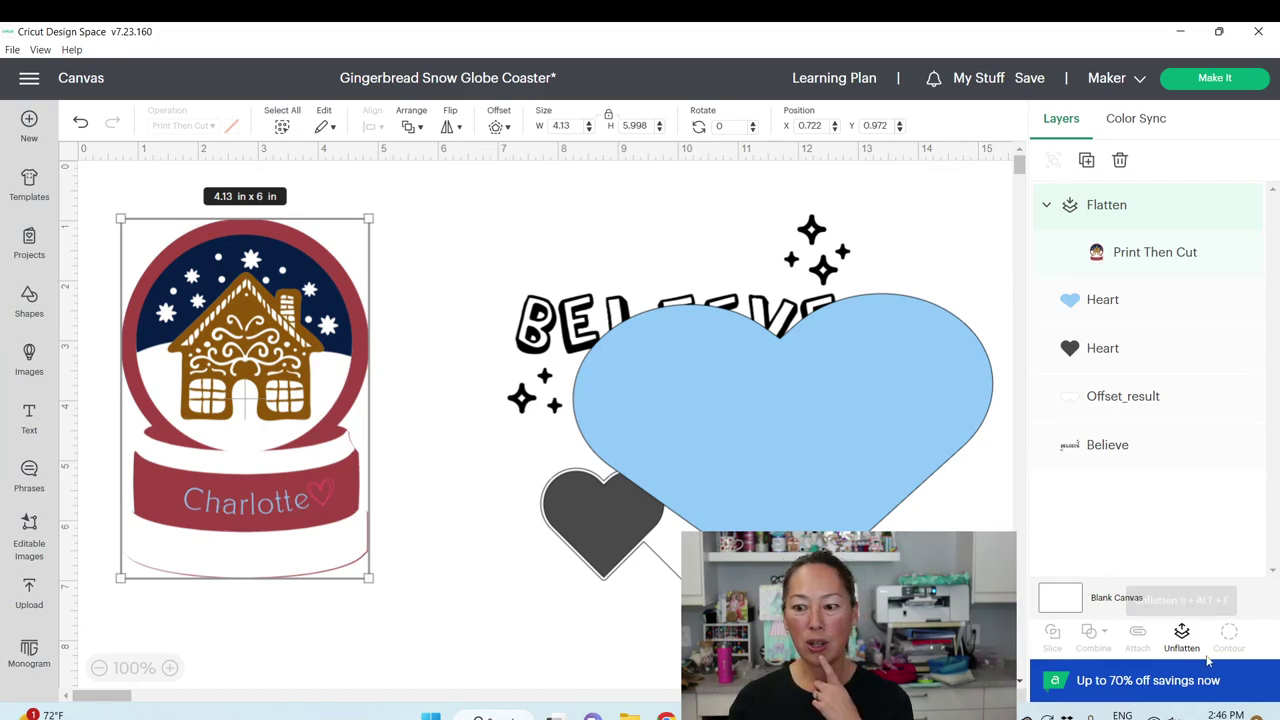
pyautogui.click(1180, 636)
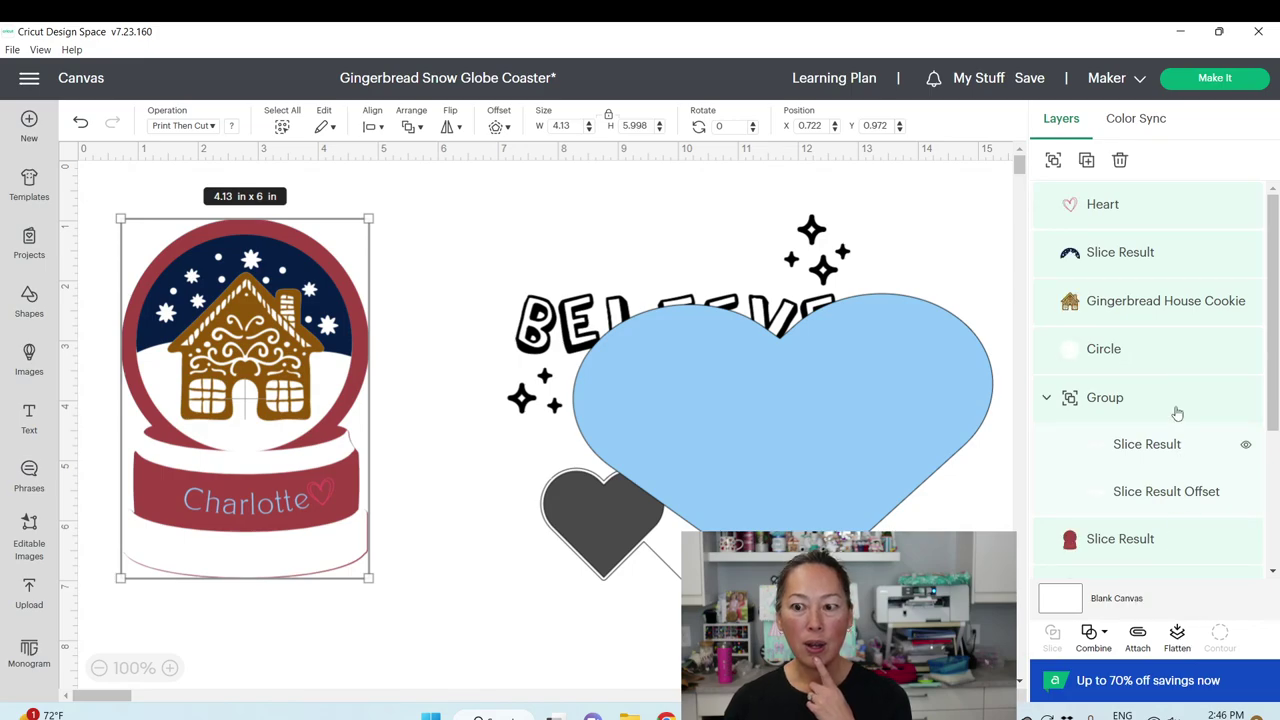
# Recolor the Gingerbread House Cookie layer from the print colors to the project's pink and deselect it
pyautogui.click(1140, 300)
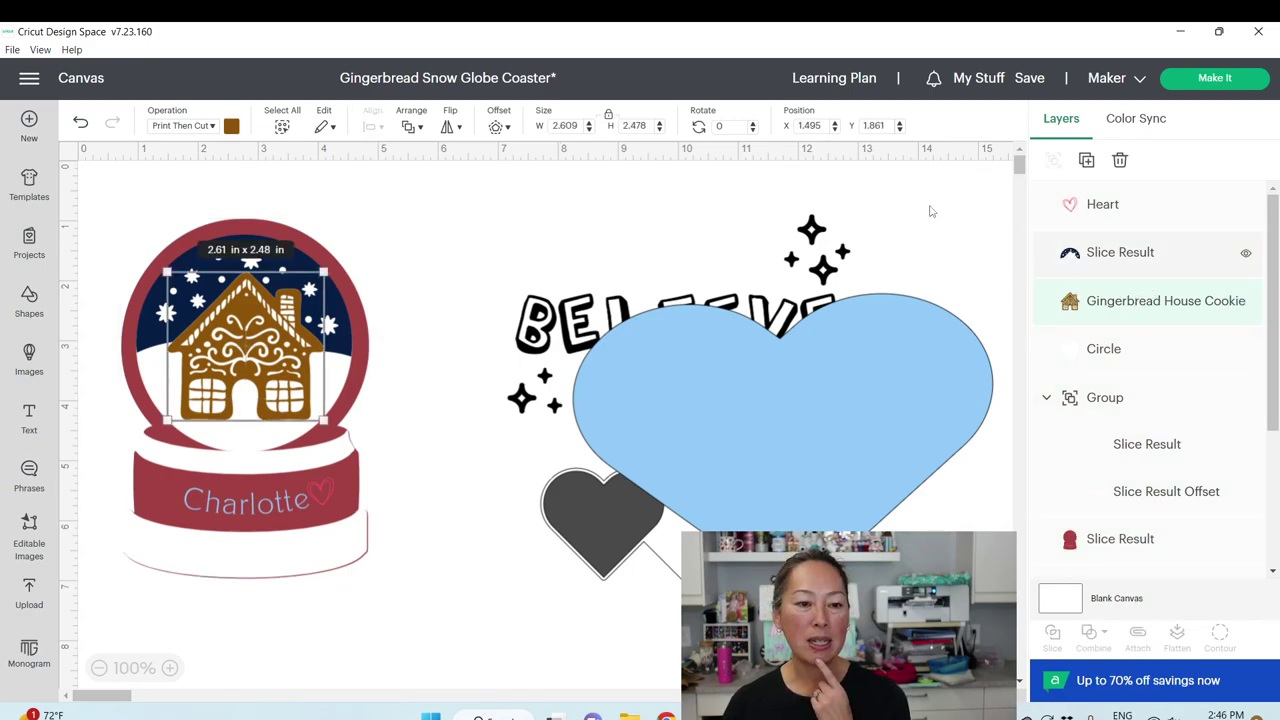
pyautogui.click(233, 127)
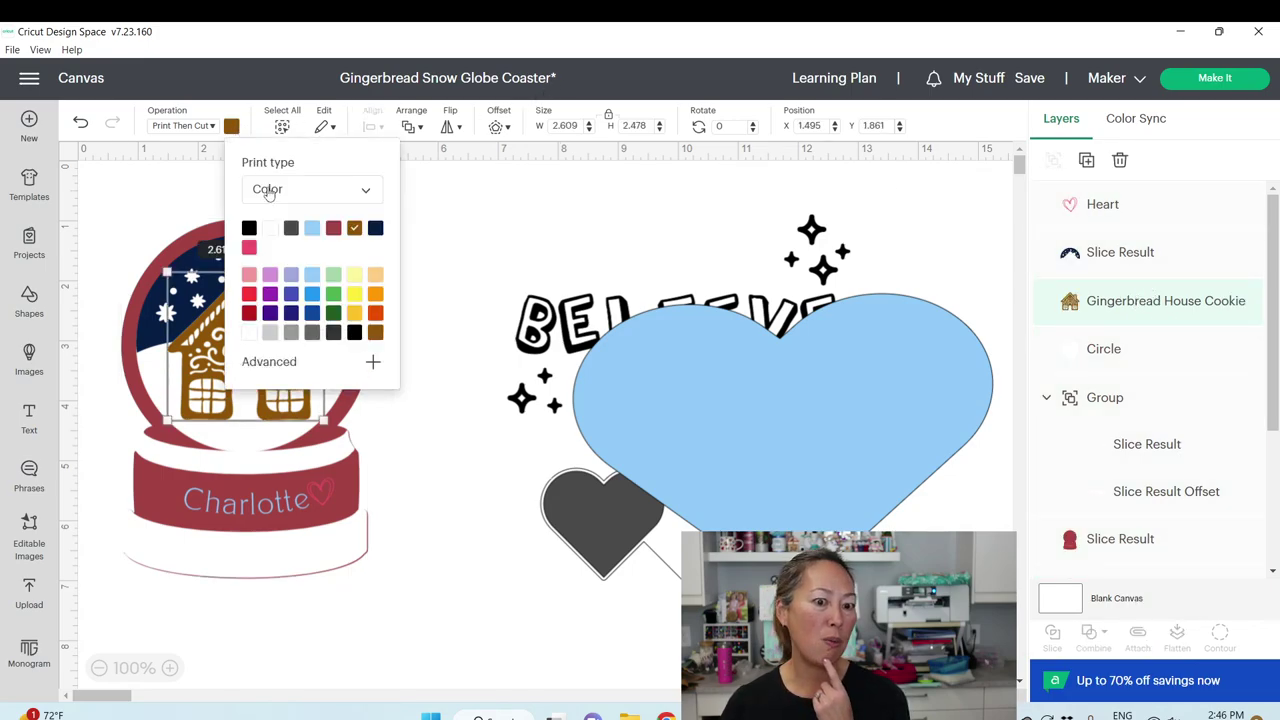
pyautogui.click(250, 256)
pyautogui.click(293, 639)
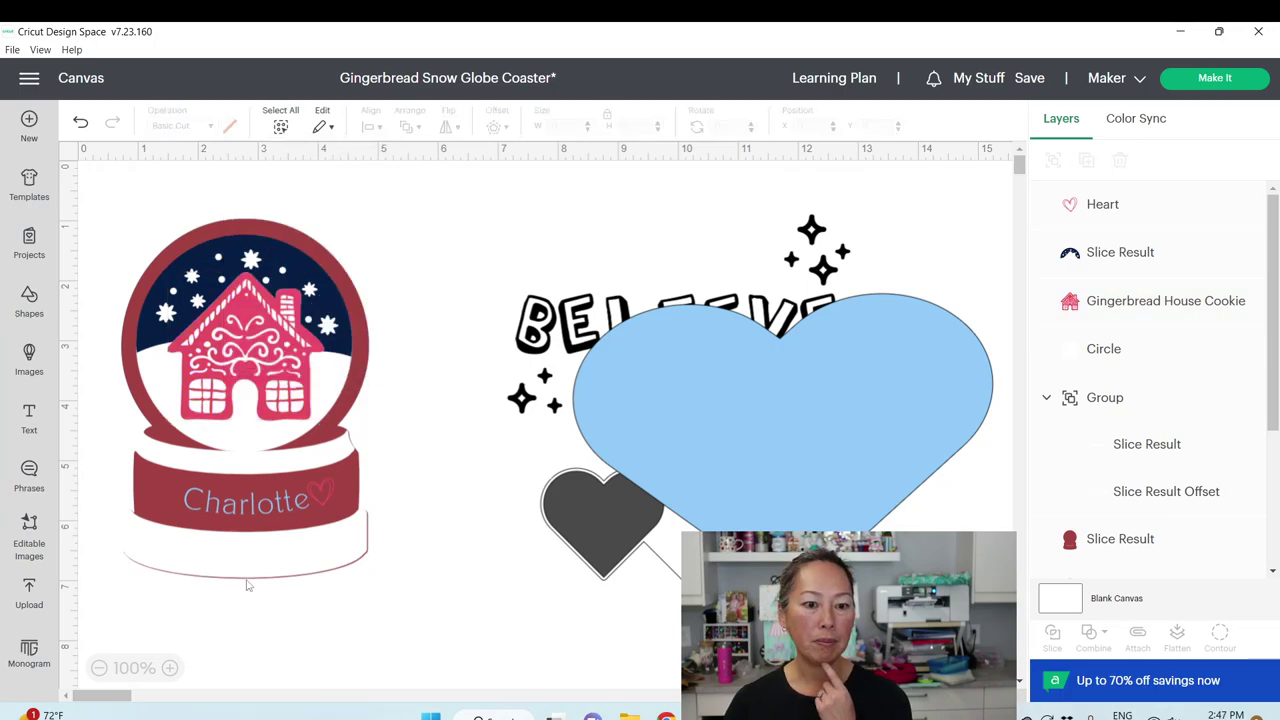
pyautogui.moveTo(135, 290); pyautogui.dragTo(376, 625)
pyautogui.hotkey('ctrl', 'z')
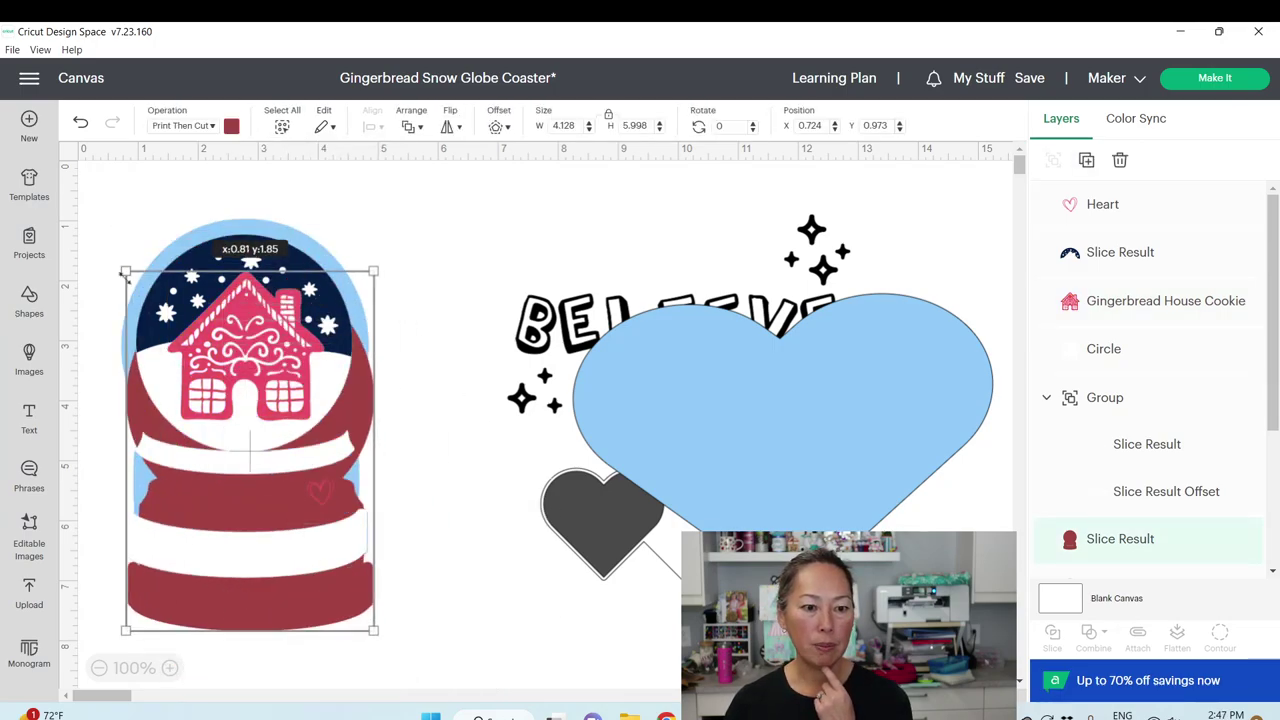
pyautogui.click(82, 123)
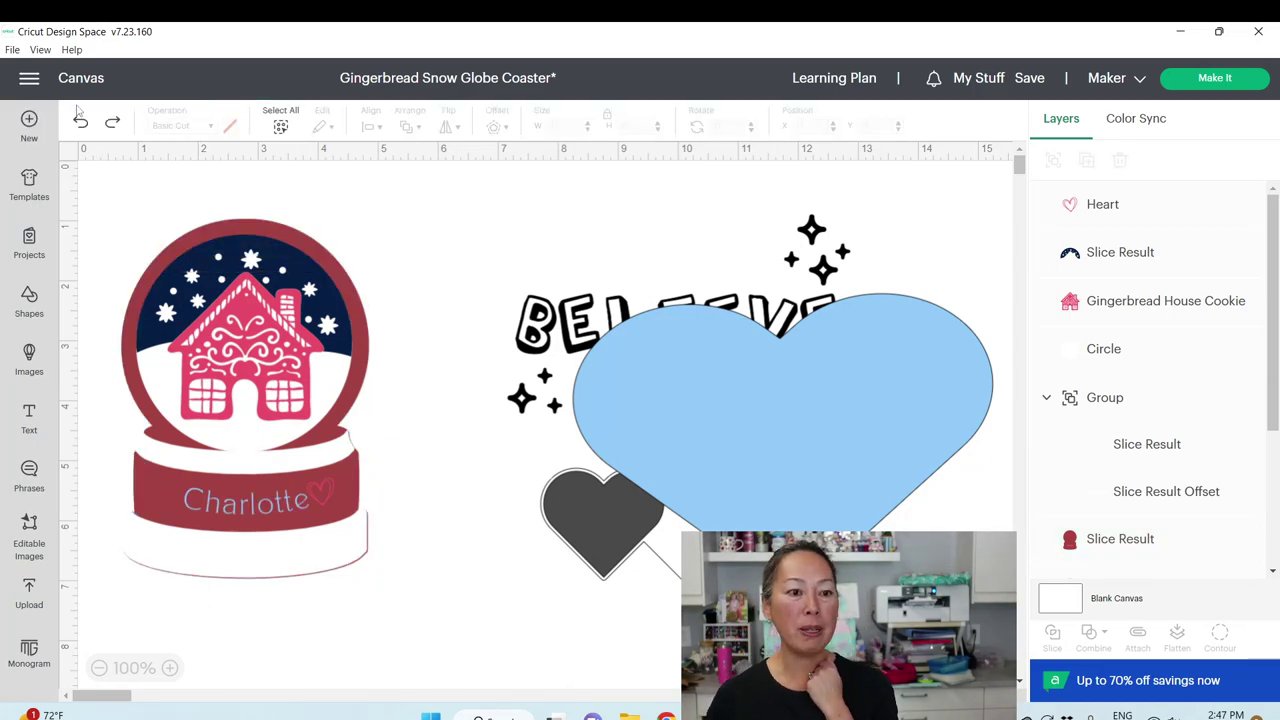
# Flatten all the layers of the snow globe with the pink house back into a single printable image
pyautogui.moveTo(98, 176); pyautogui.dragTo(420, 630)
pyautogui.click(1177, 636)
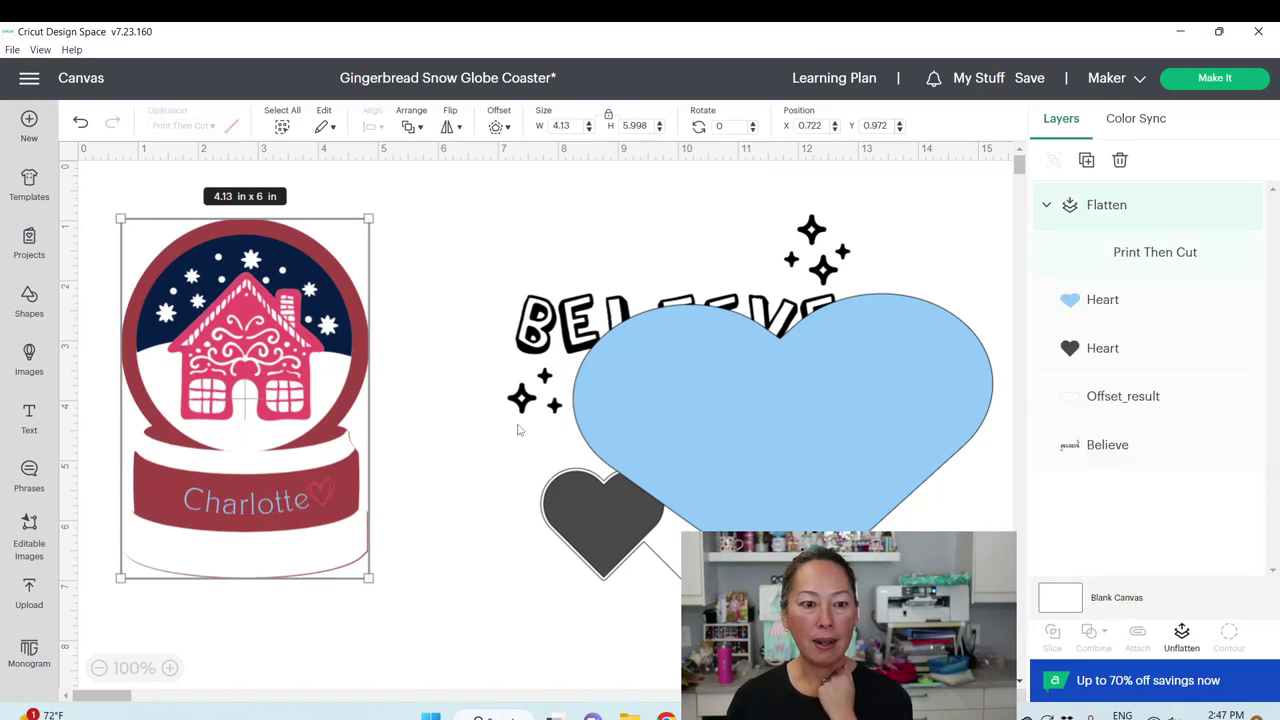